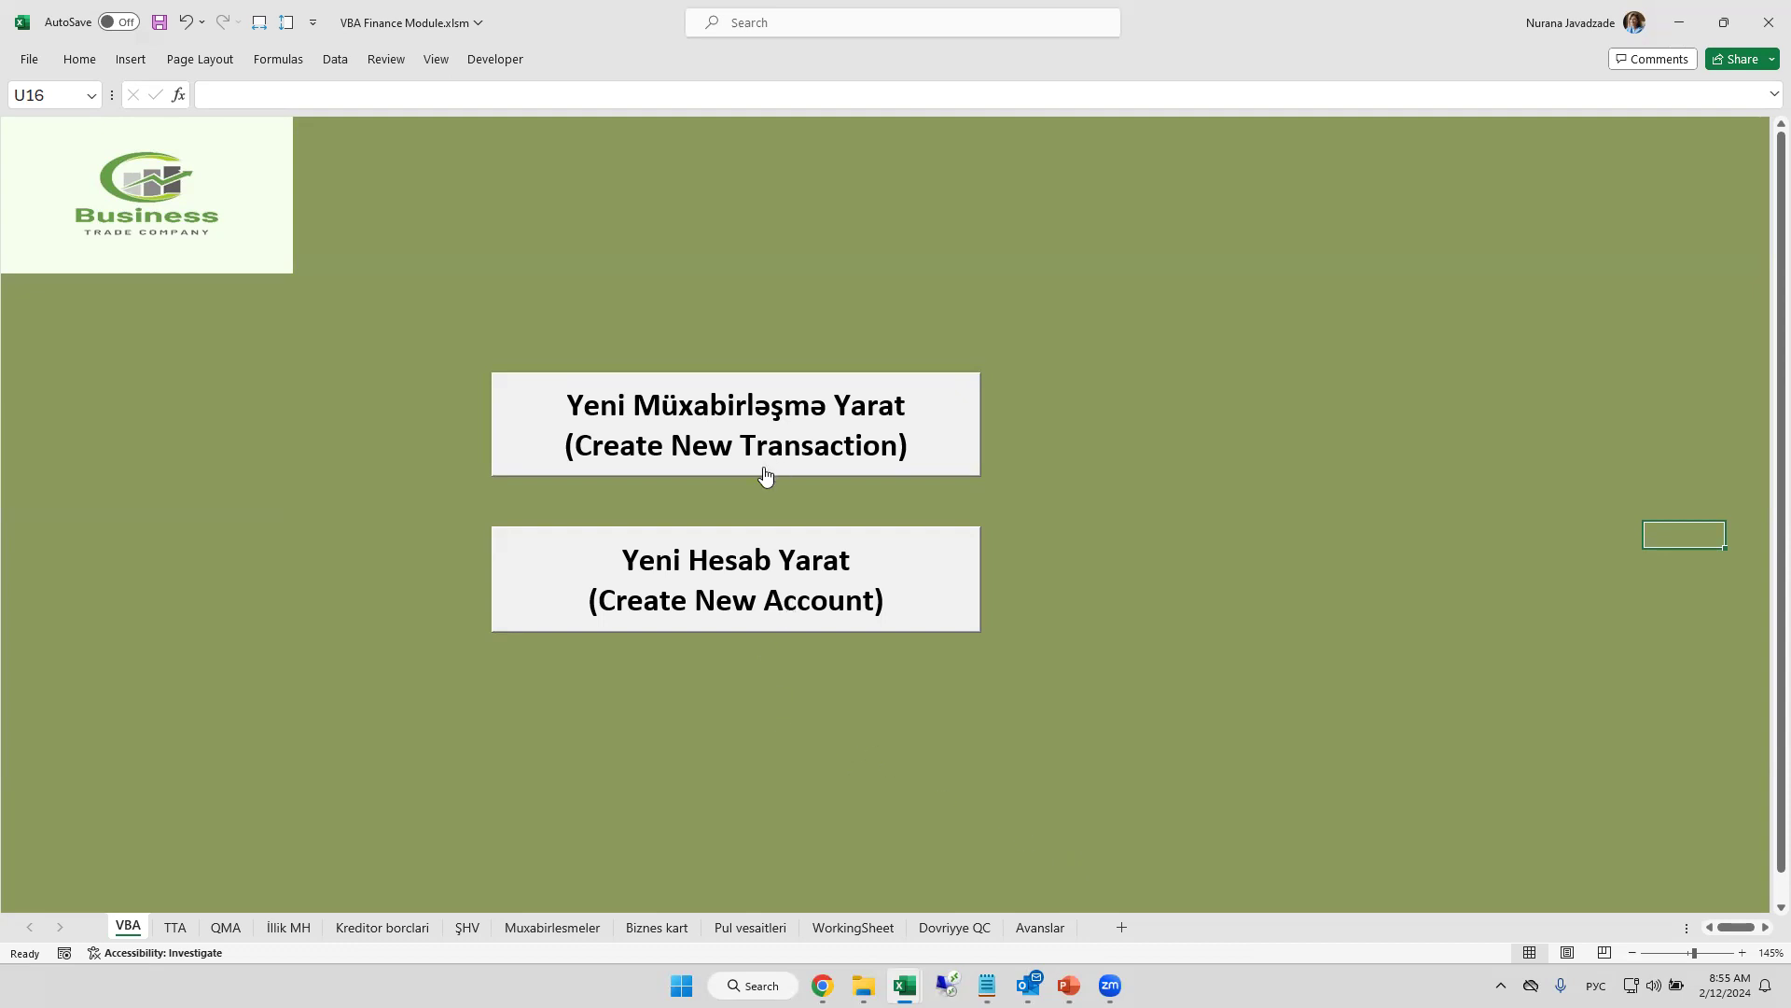
- Start a new transaction and choose the Kreditor borcun ödənişi (creditor debt payment) type
click(597, 411)
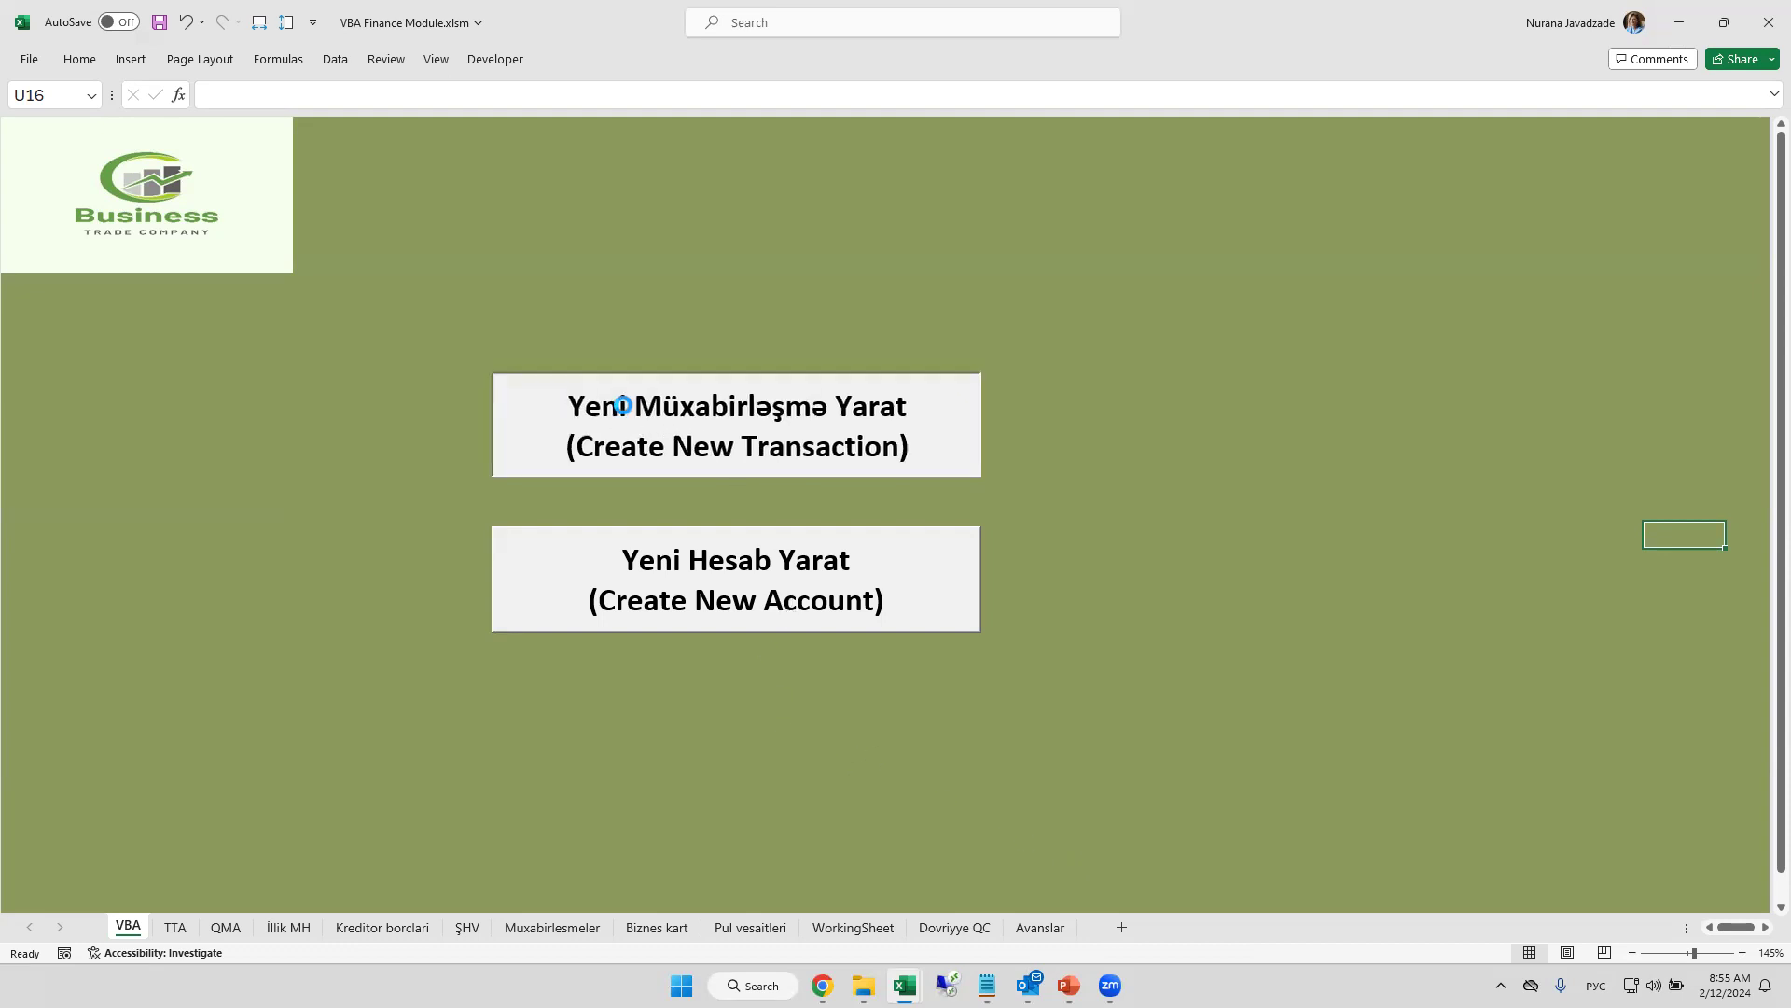
drag(634, 295, 591, 242)
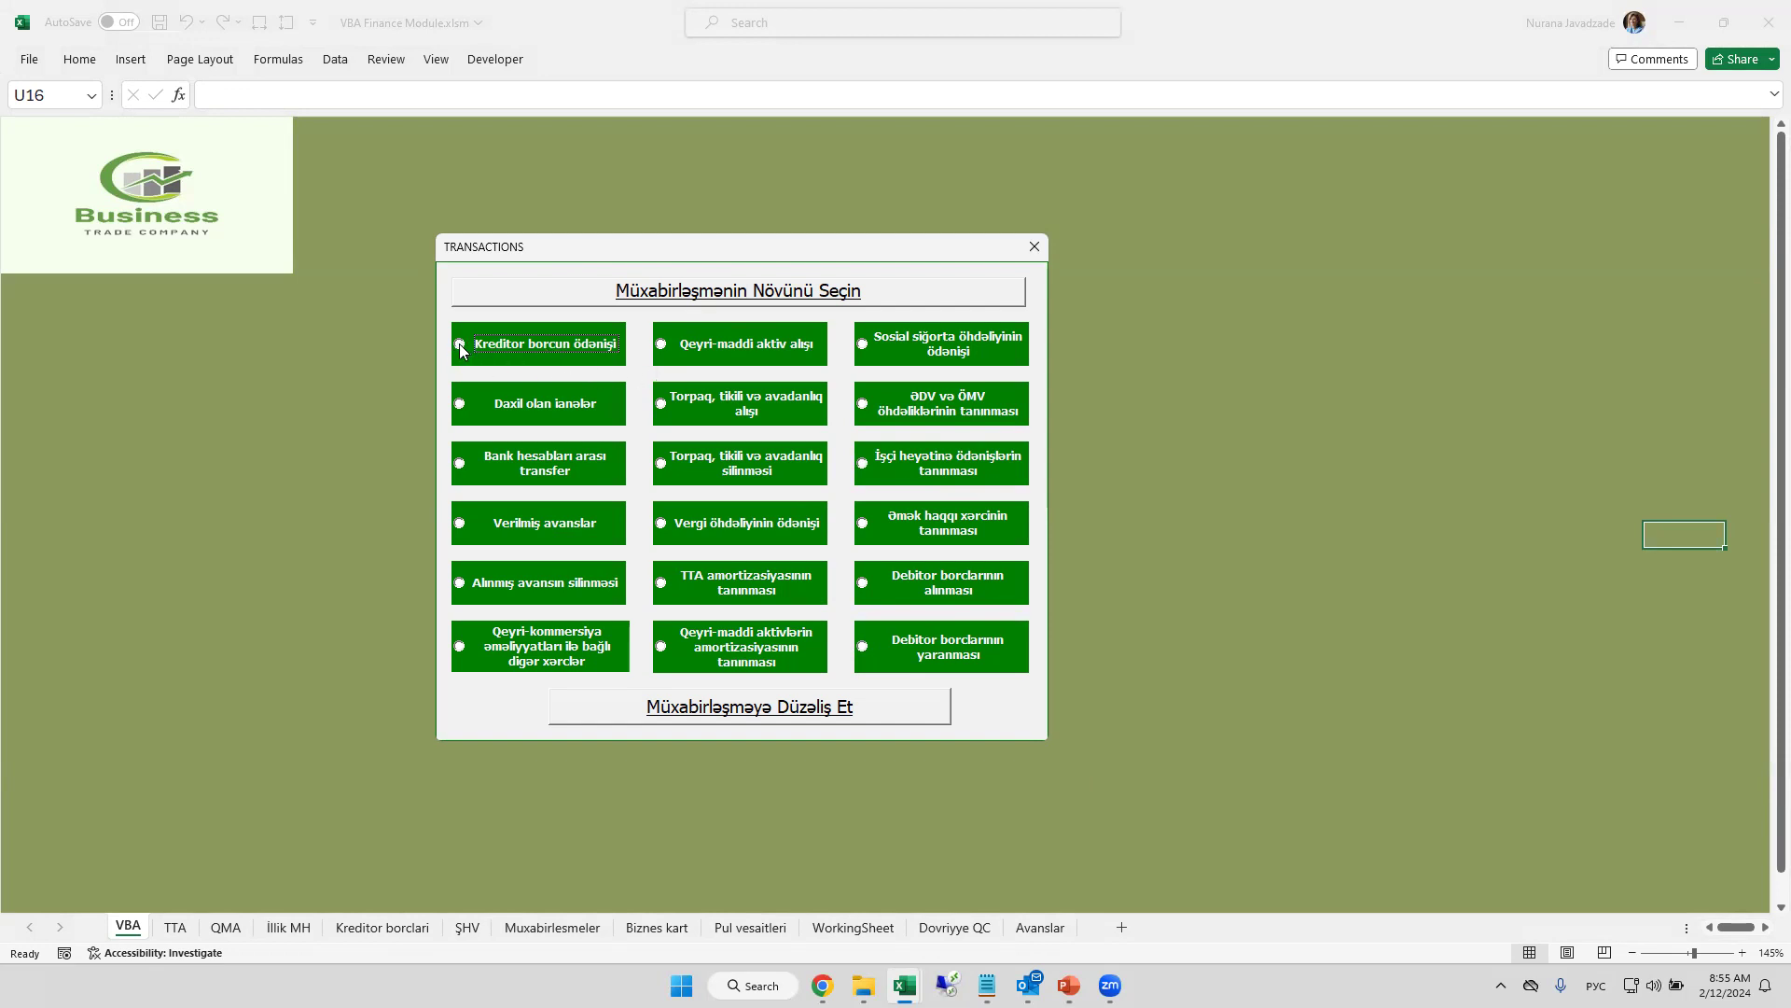
click(460, 347)
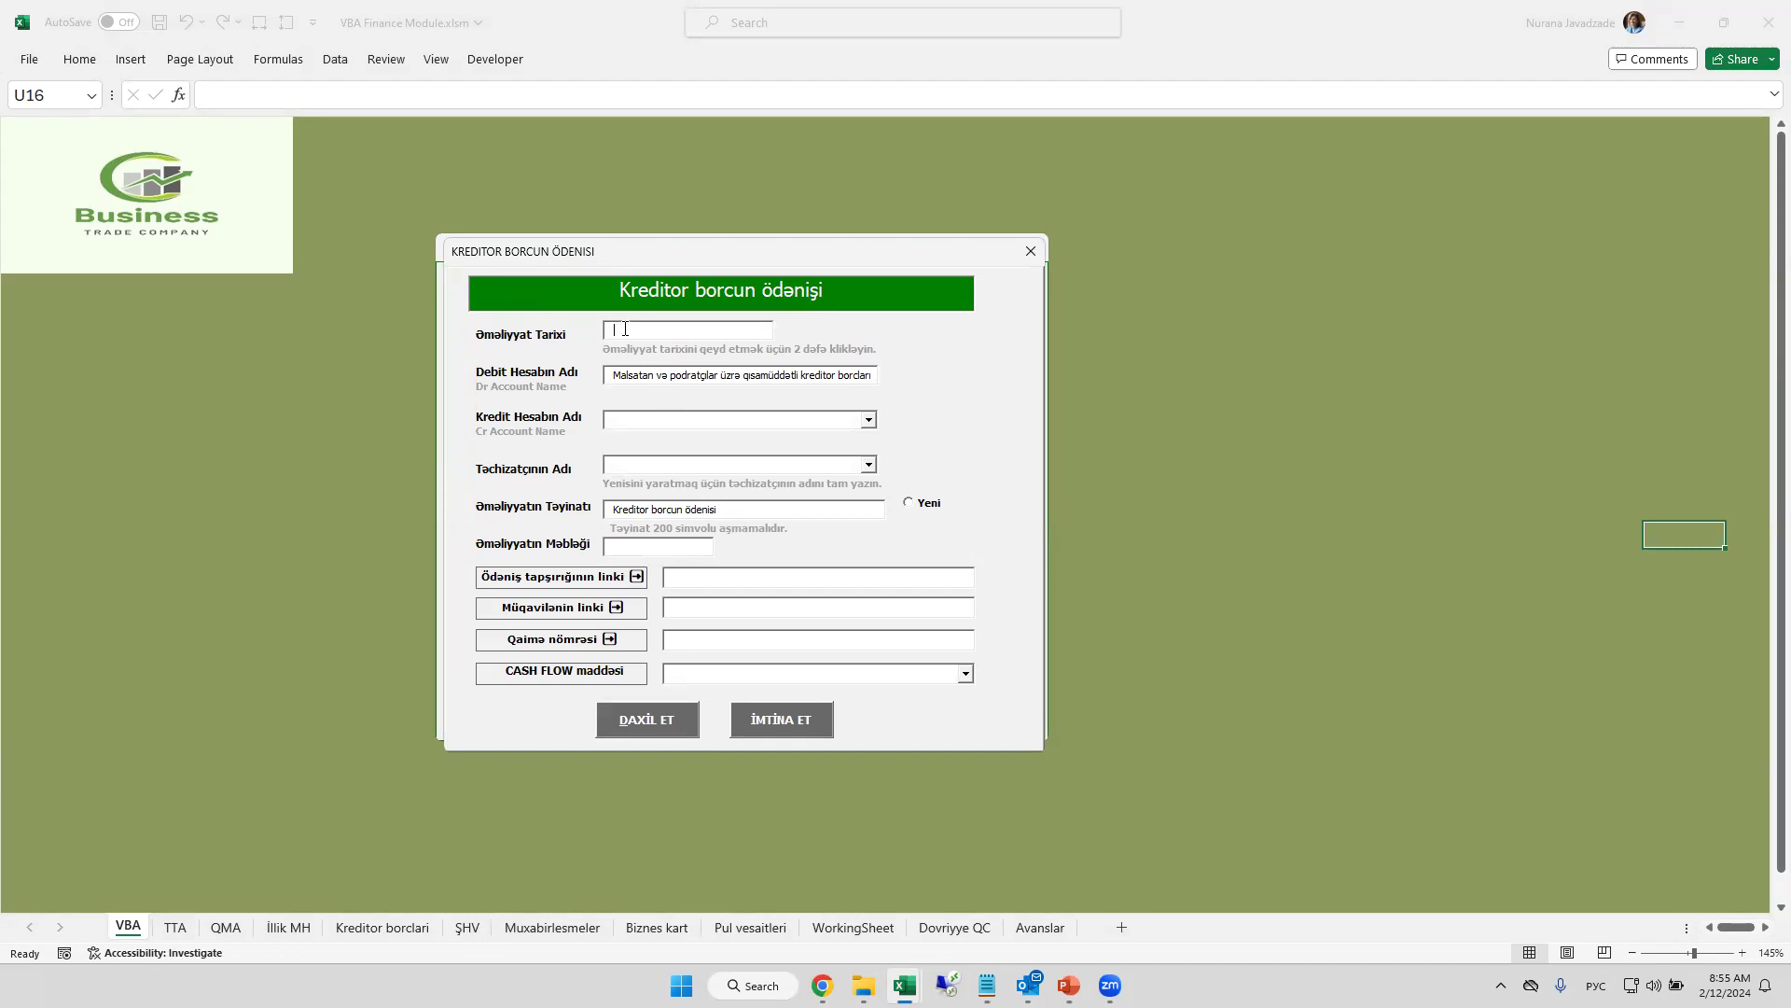
- Pick 12 February 2024 in the SELECT DATE calendar as the payment's Əməliyyat Tarixi
double_click(630, 329)
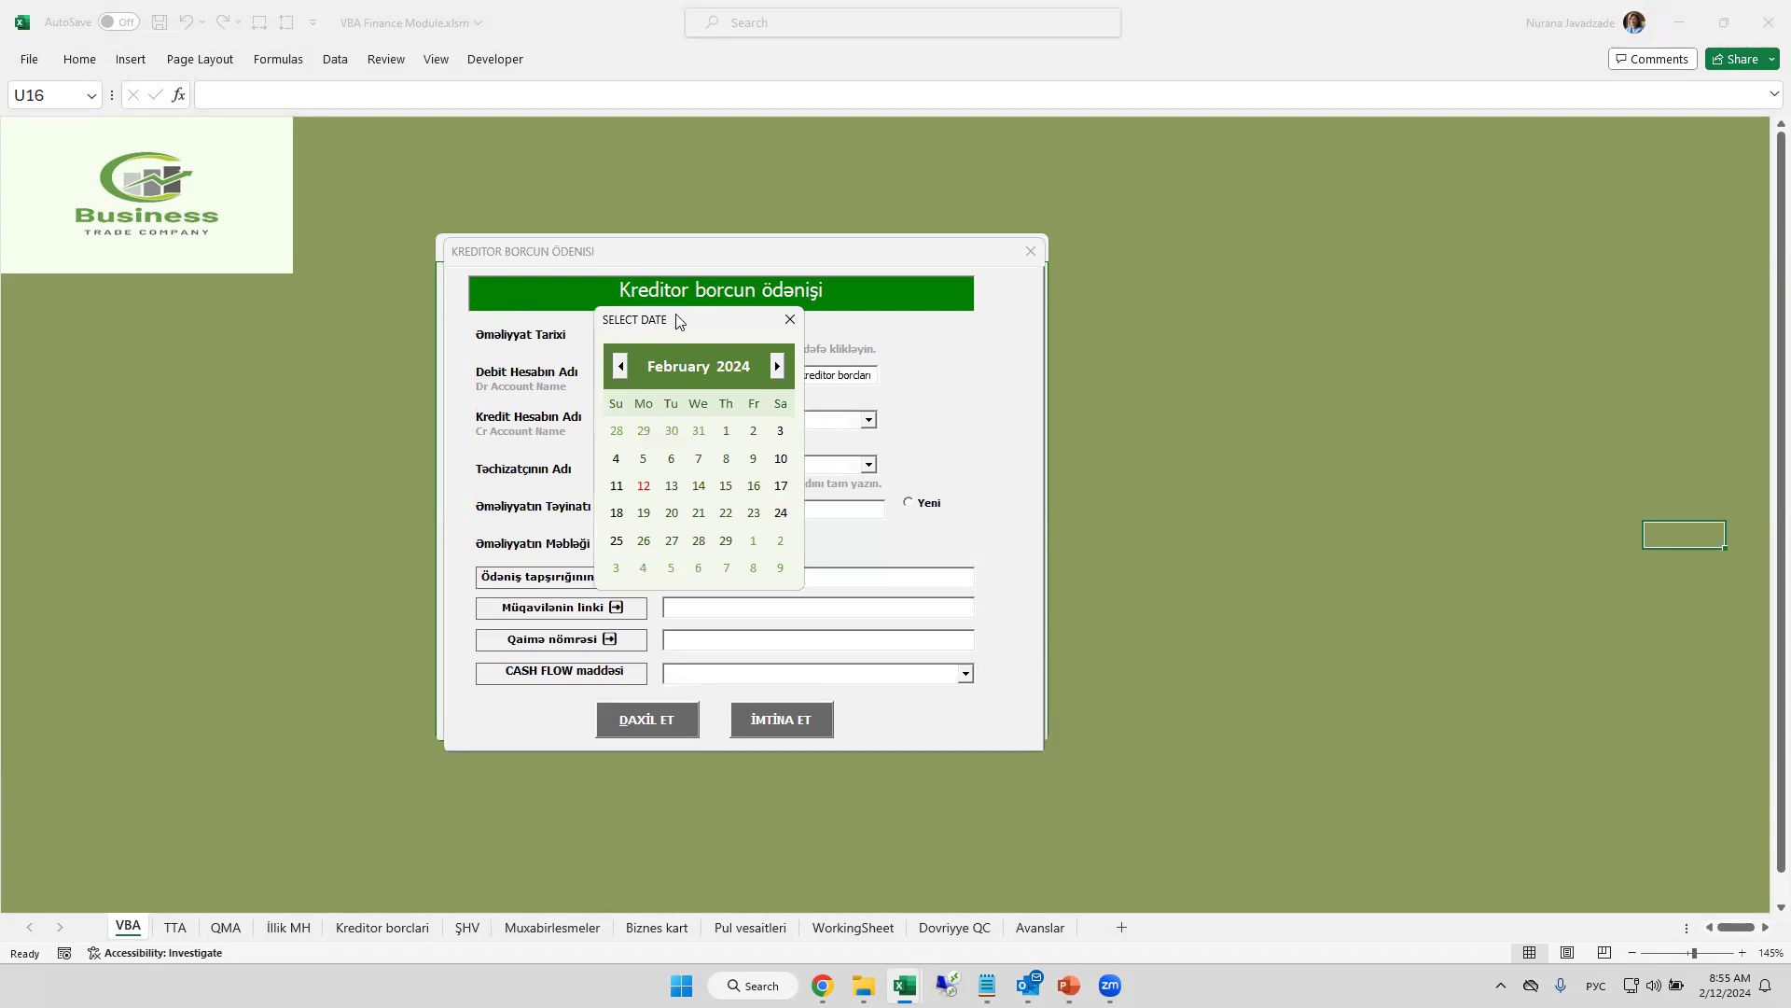
click(736, 371)
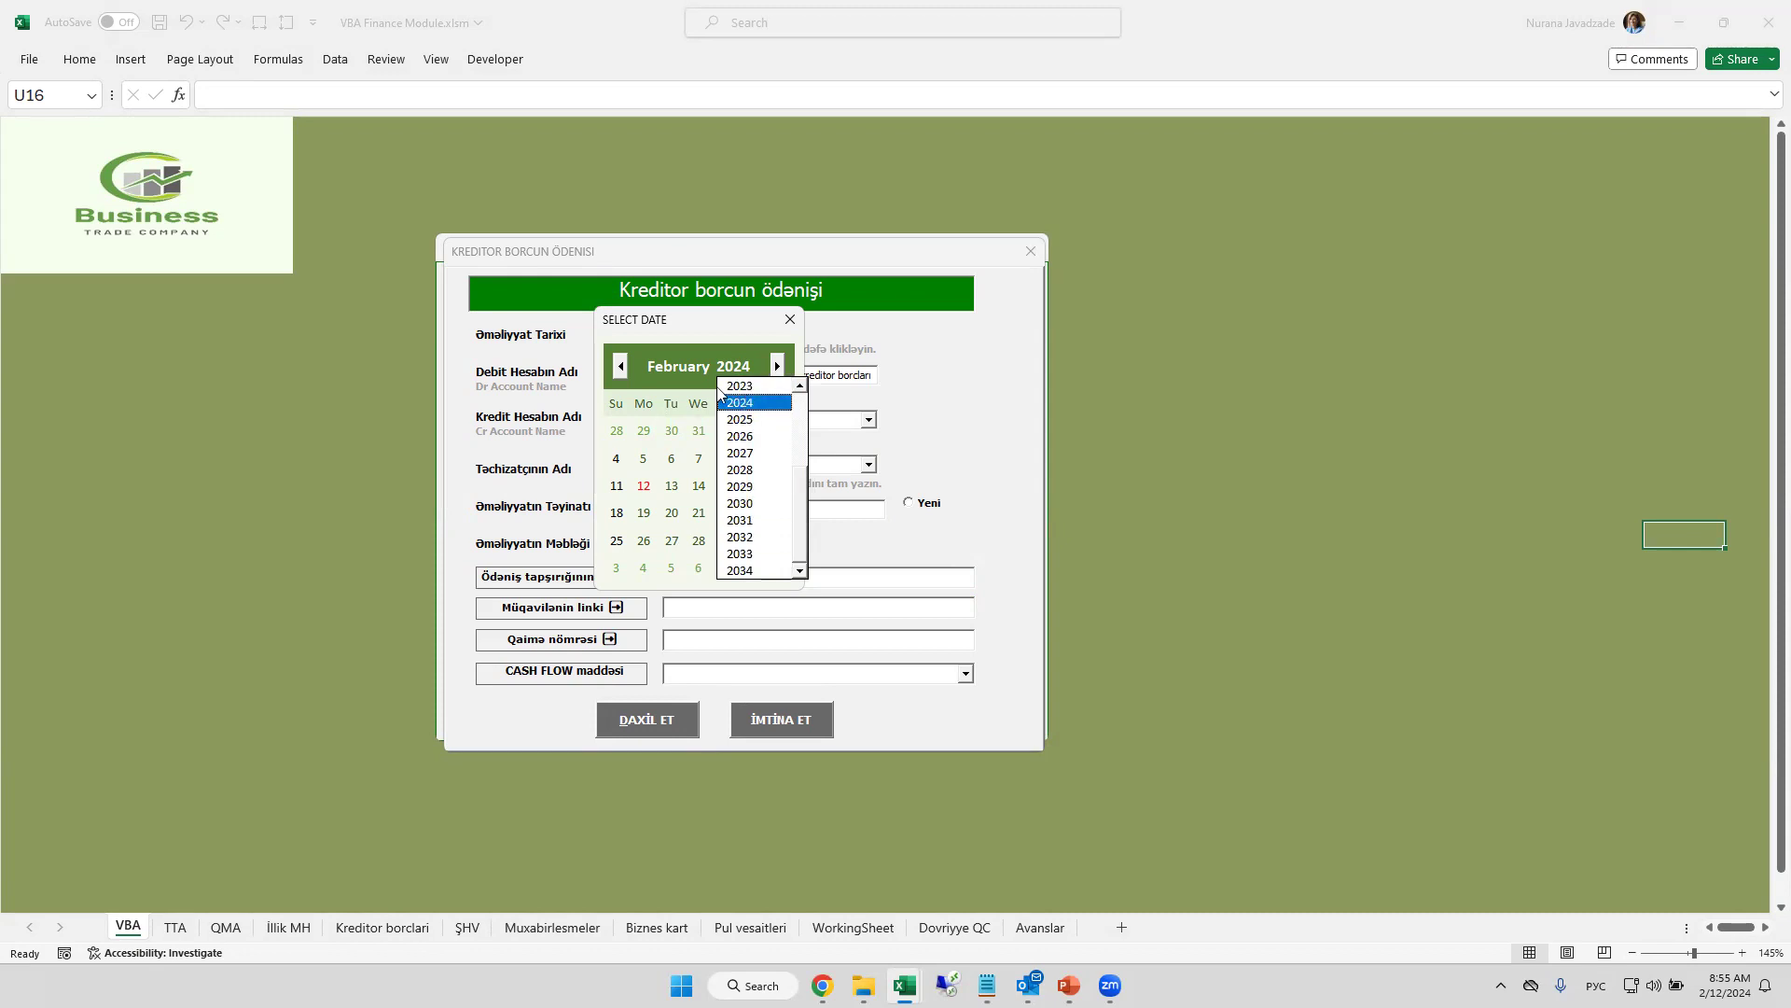
click(668, 371)
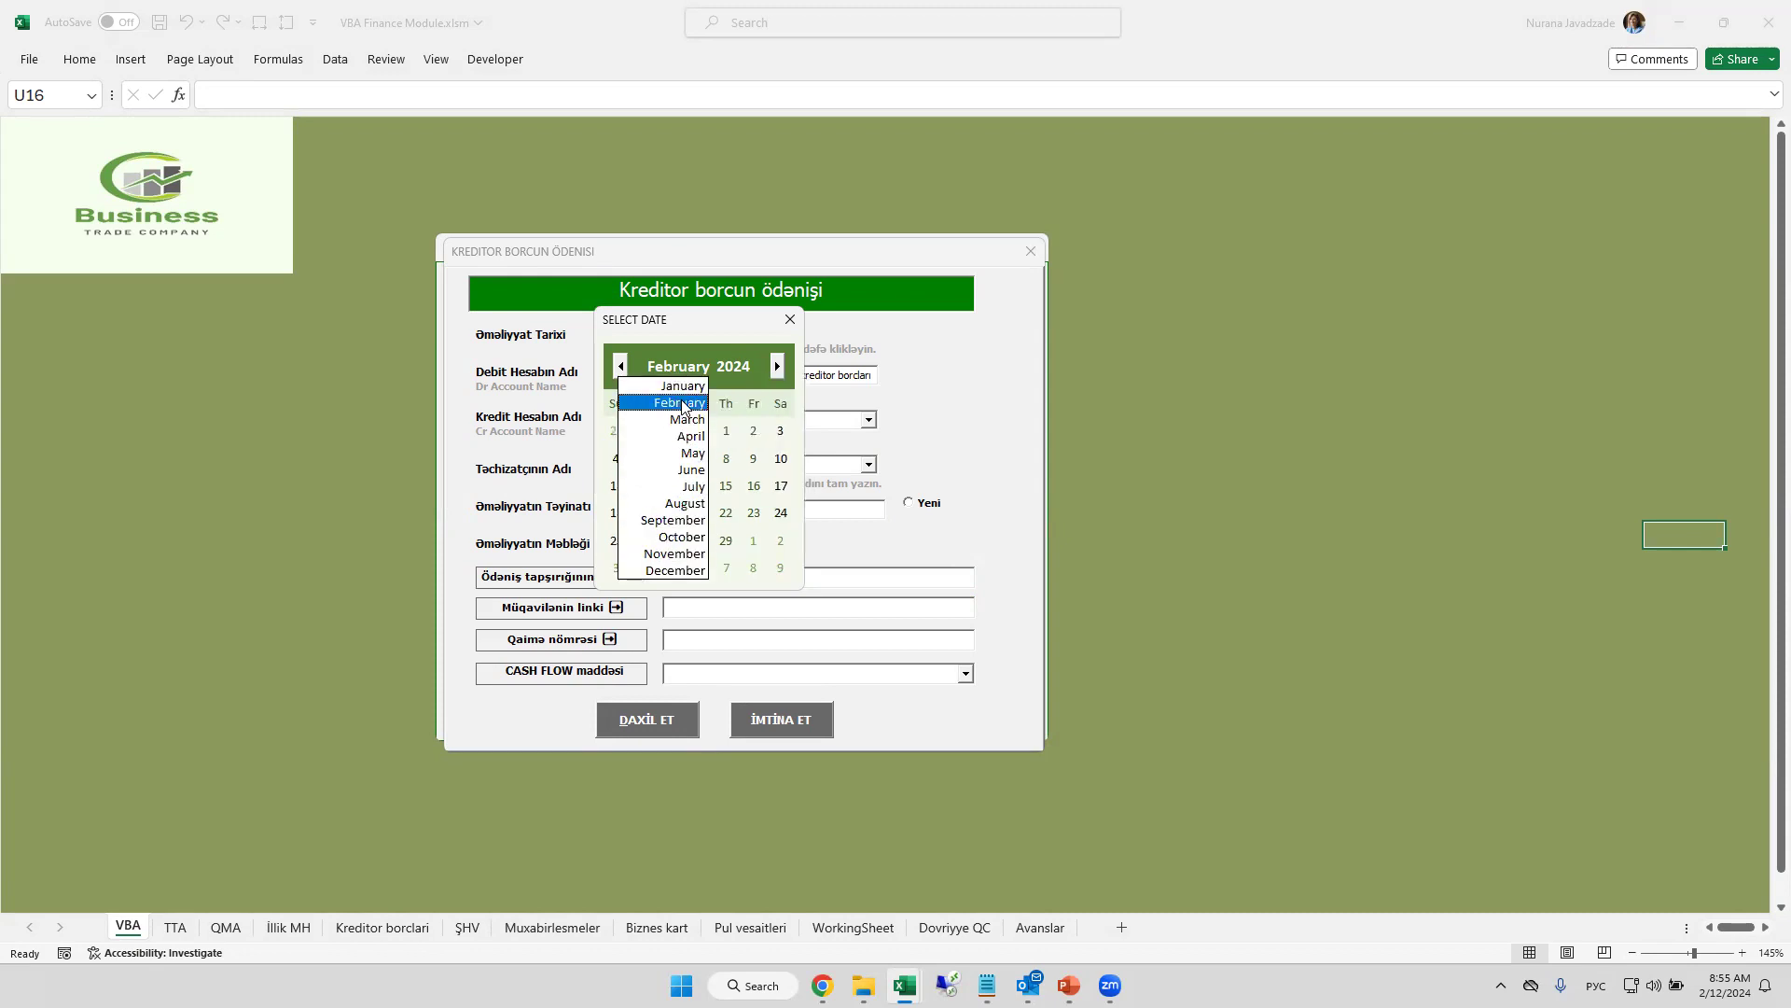
click(683, 404)
click(646, 487)
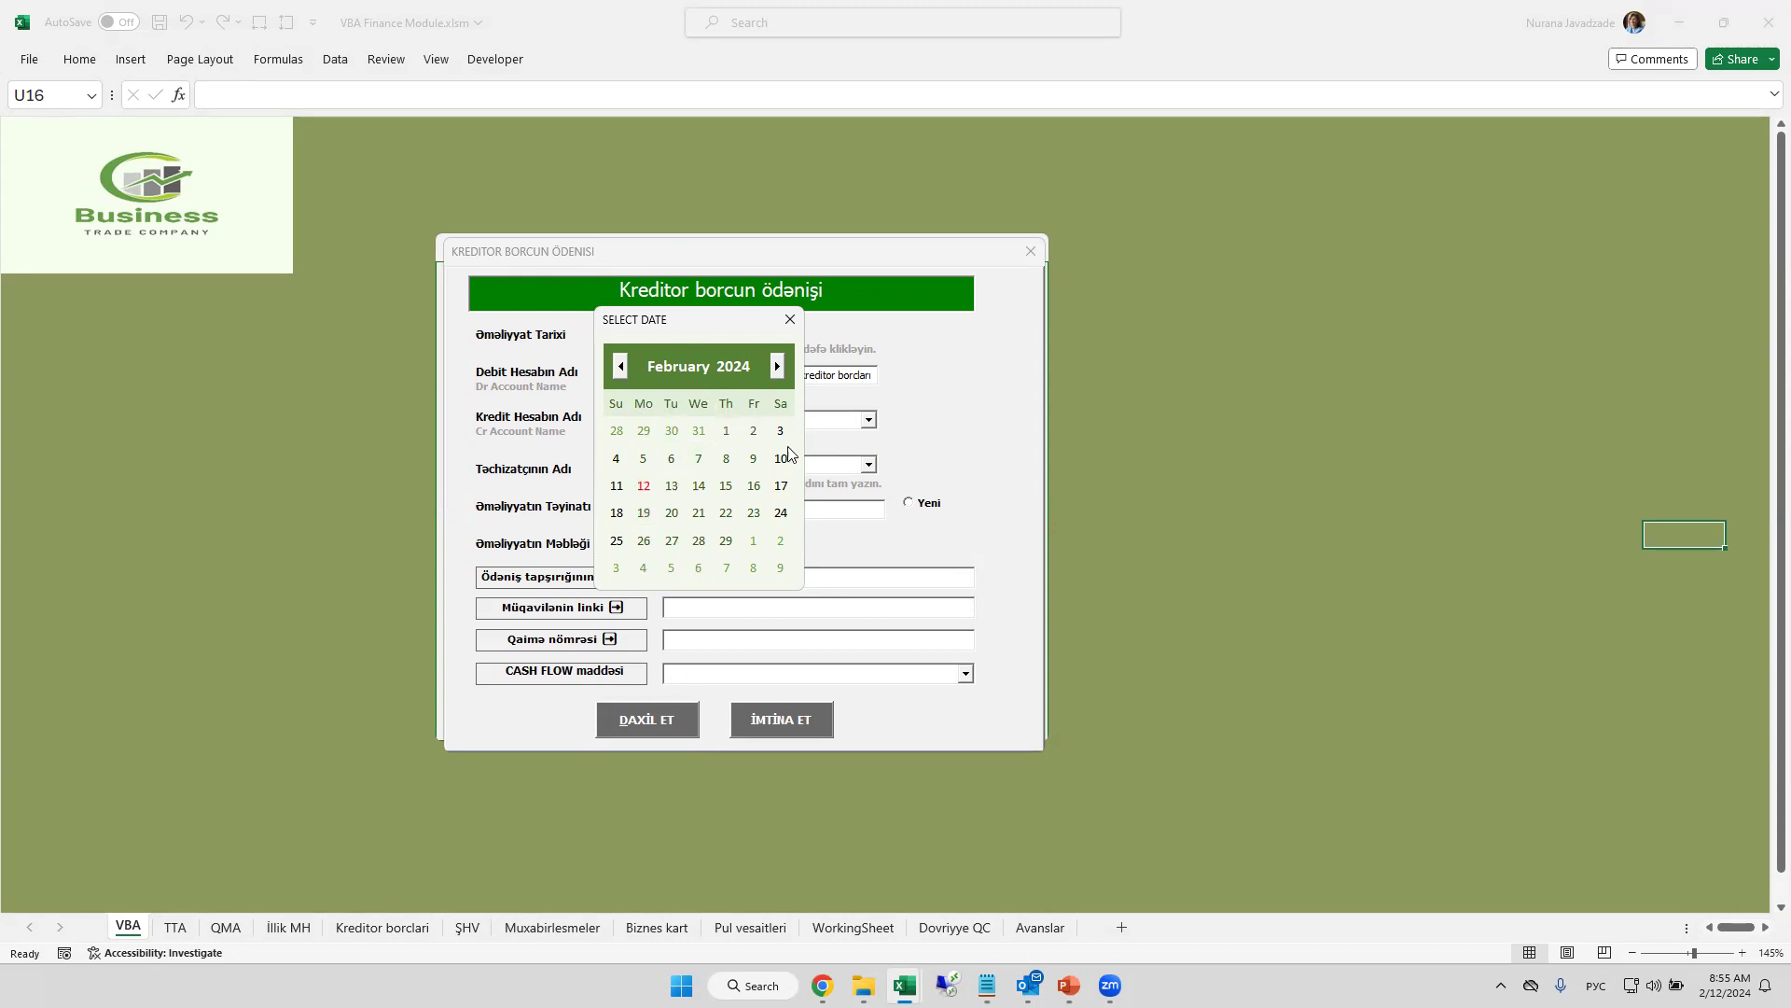
click(777, 365)
click(621, 366)
click(644, 487)
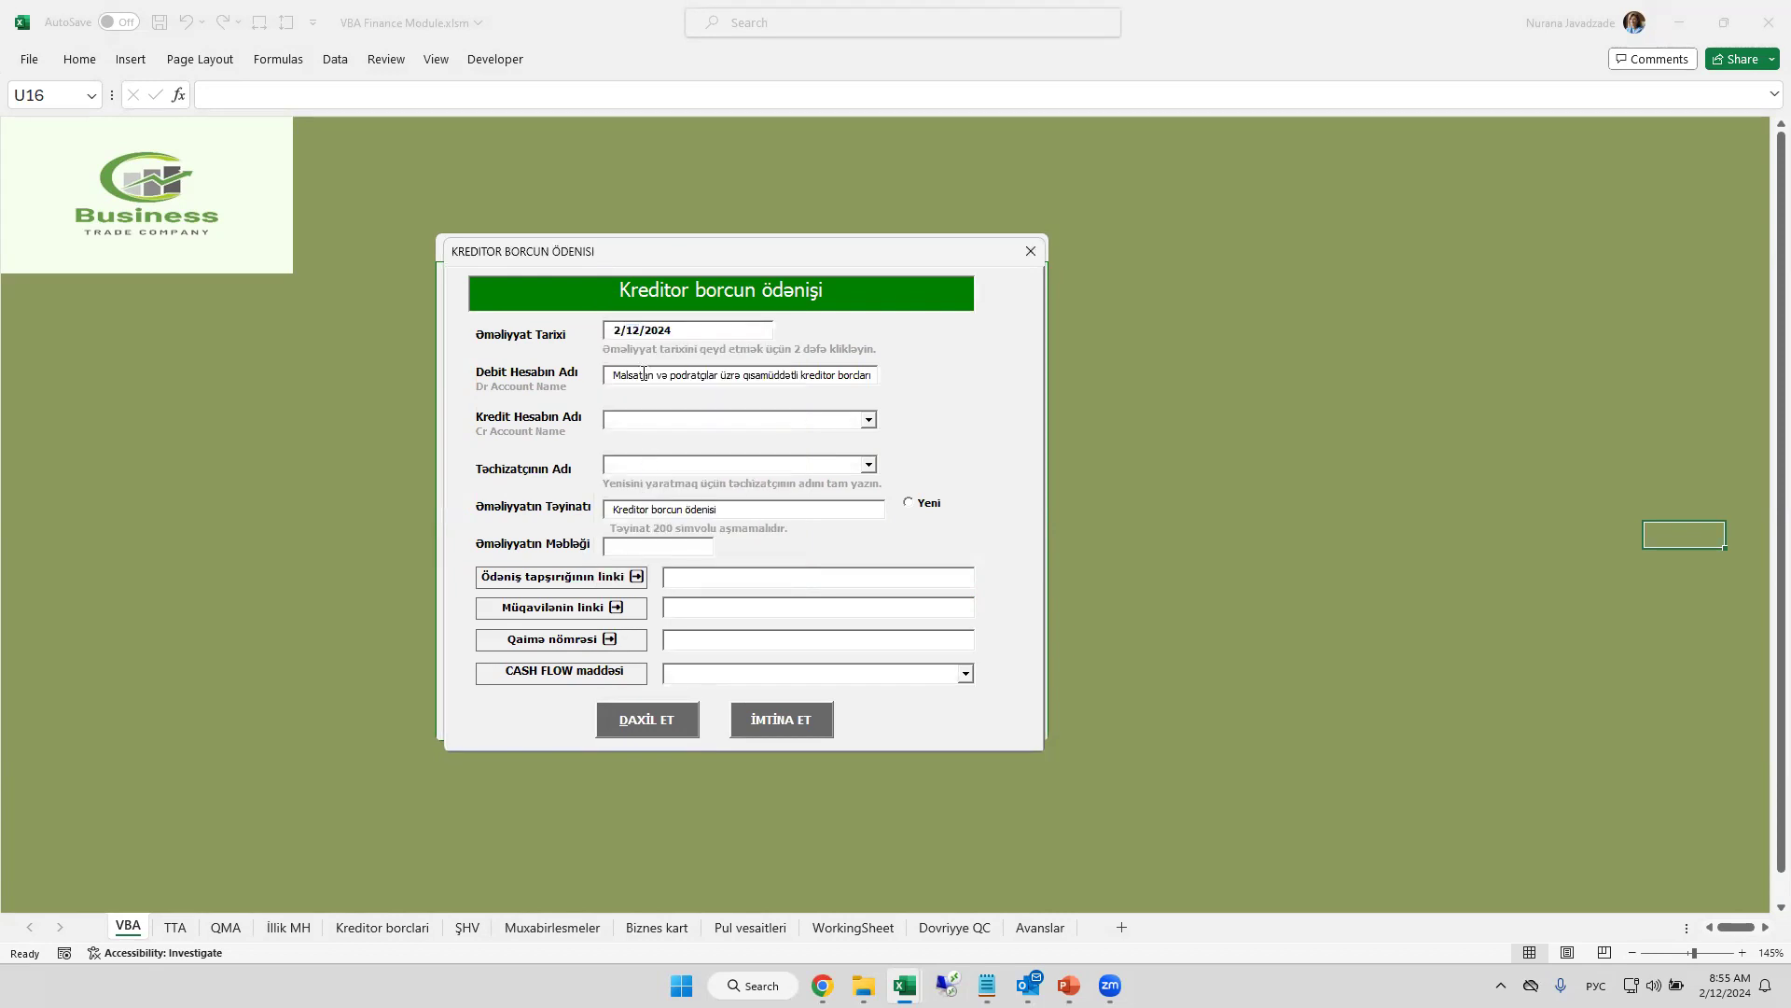
click(644, 375)
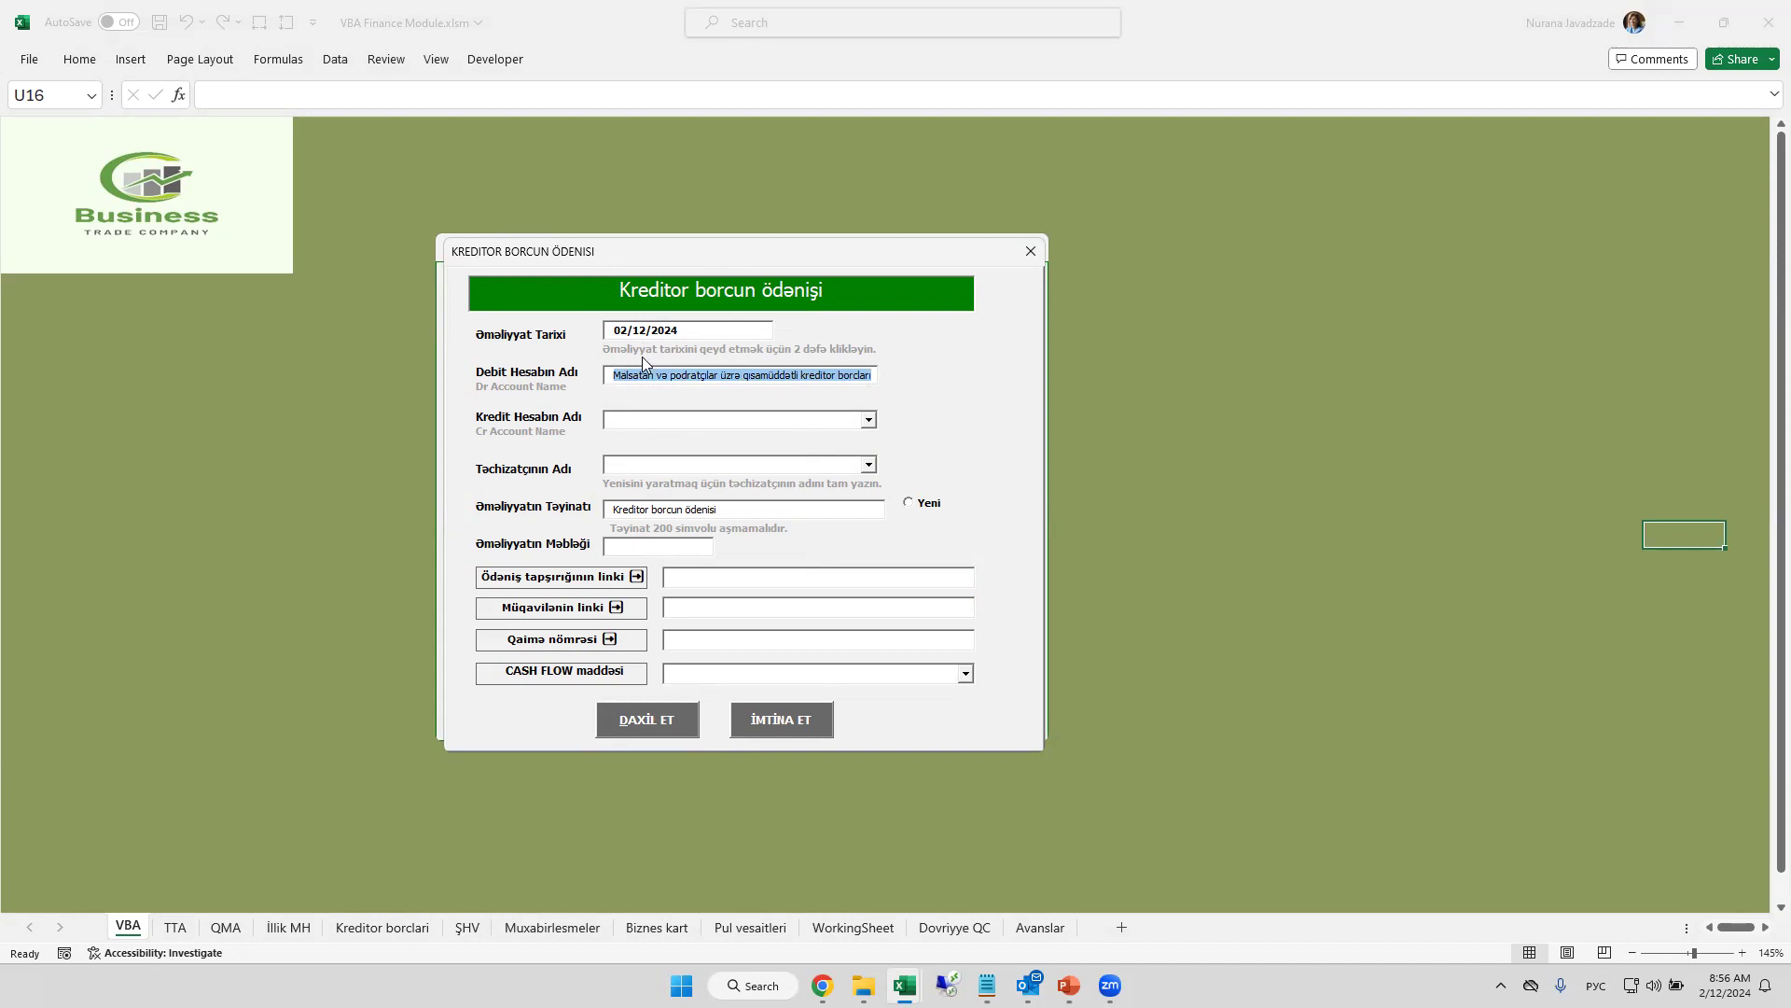
- Choose Kapital Bank_Cari hesab_Dövlət büdcəsi as the credit account
click(651, 413)
click(869, 420)
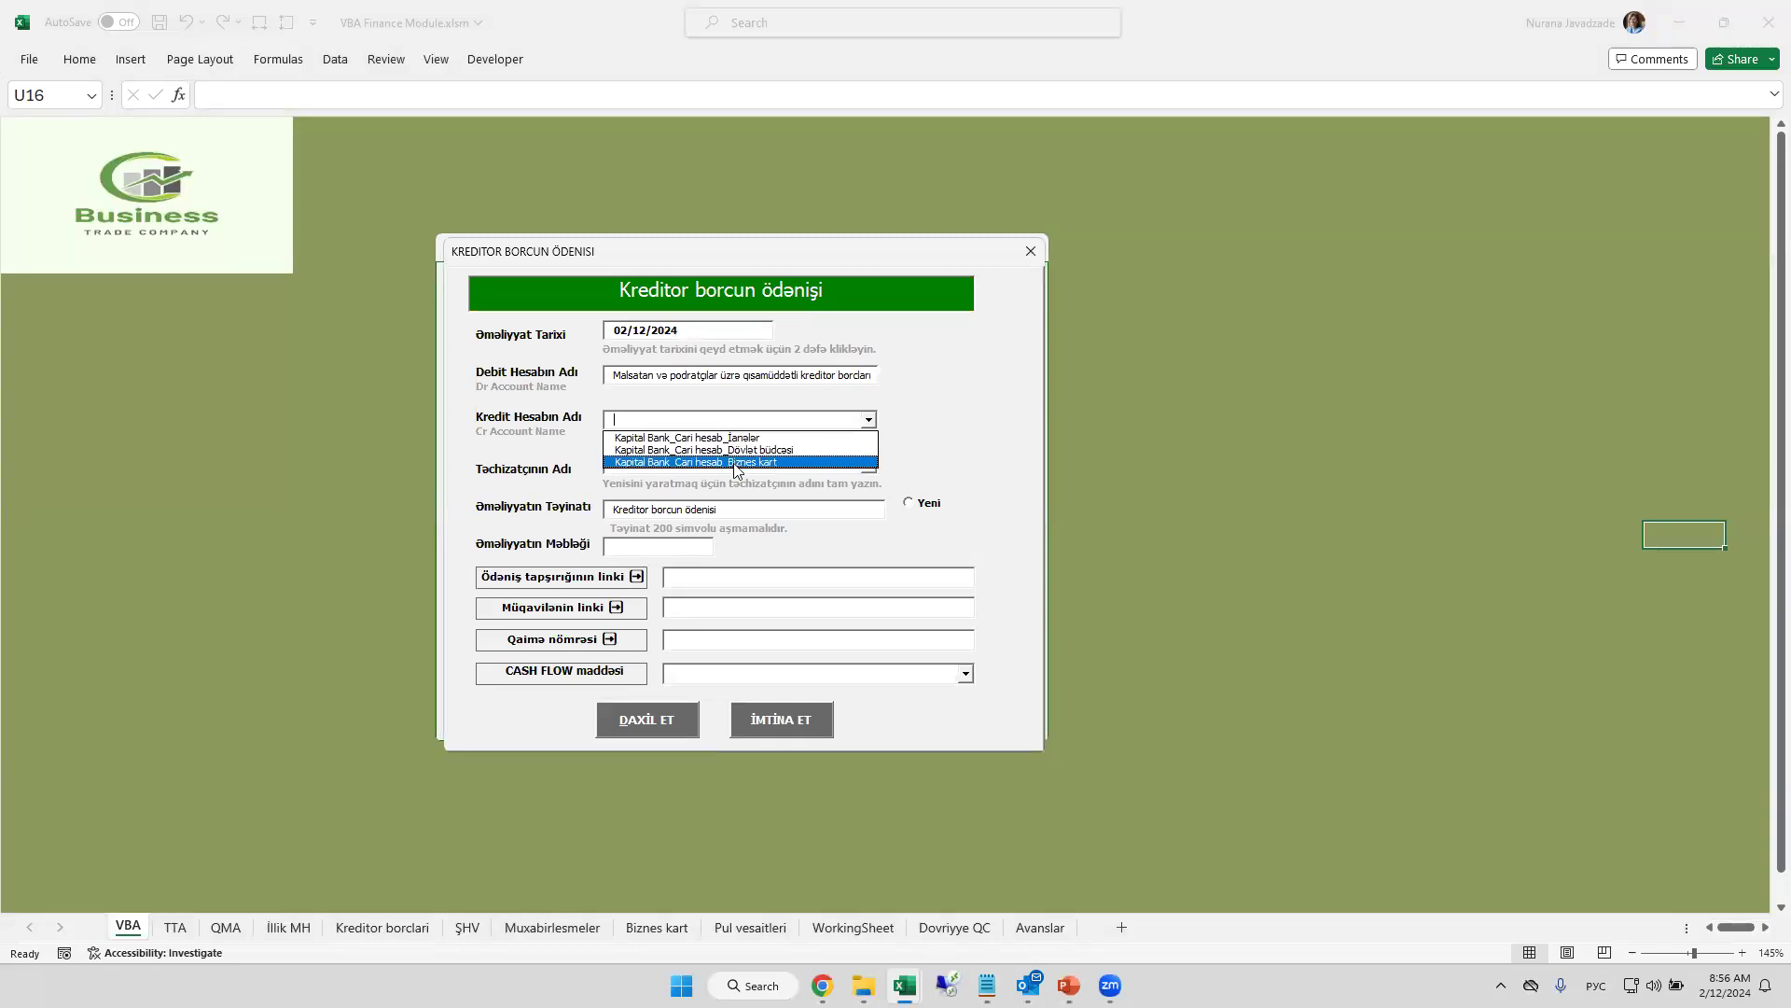
click(758, 438)
click(869, 420)
click(733, 451)
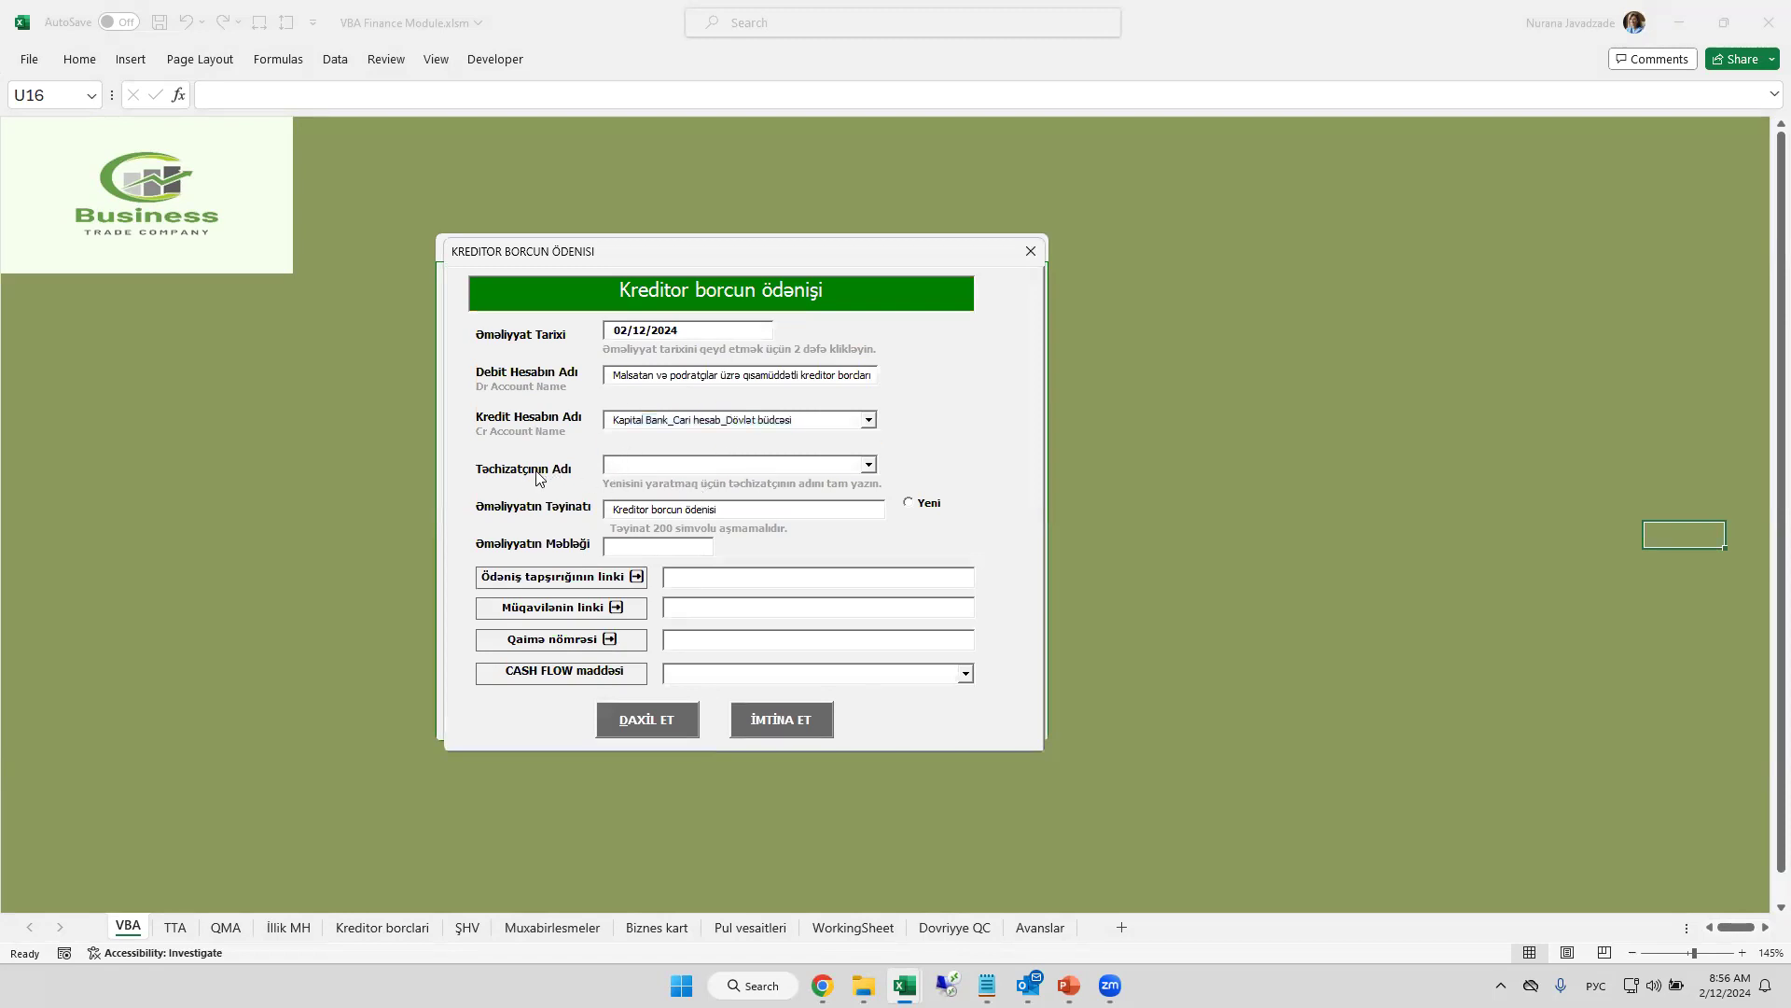
- Enter Tekfen as the supplier in the Təchizatçının Adı field
click(869, 465)
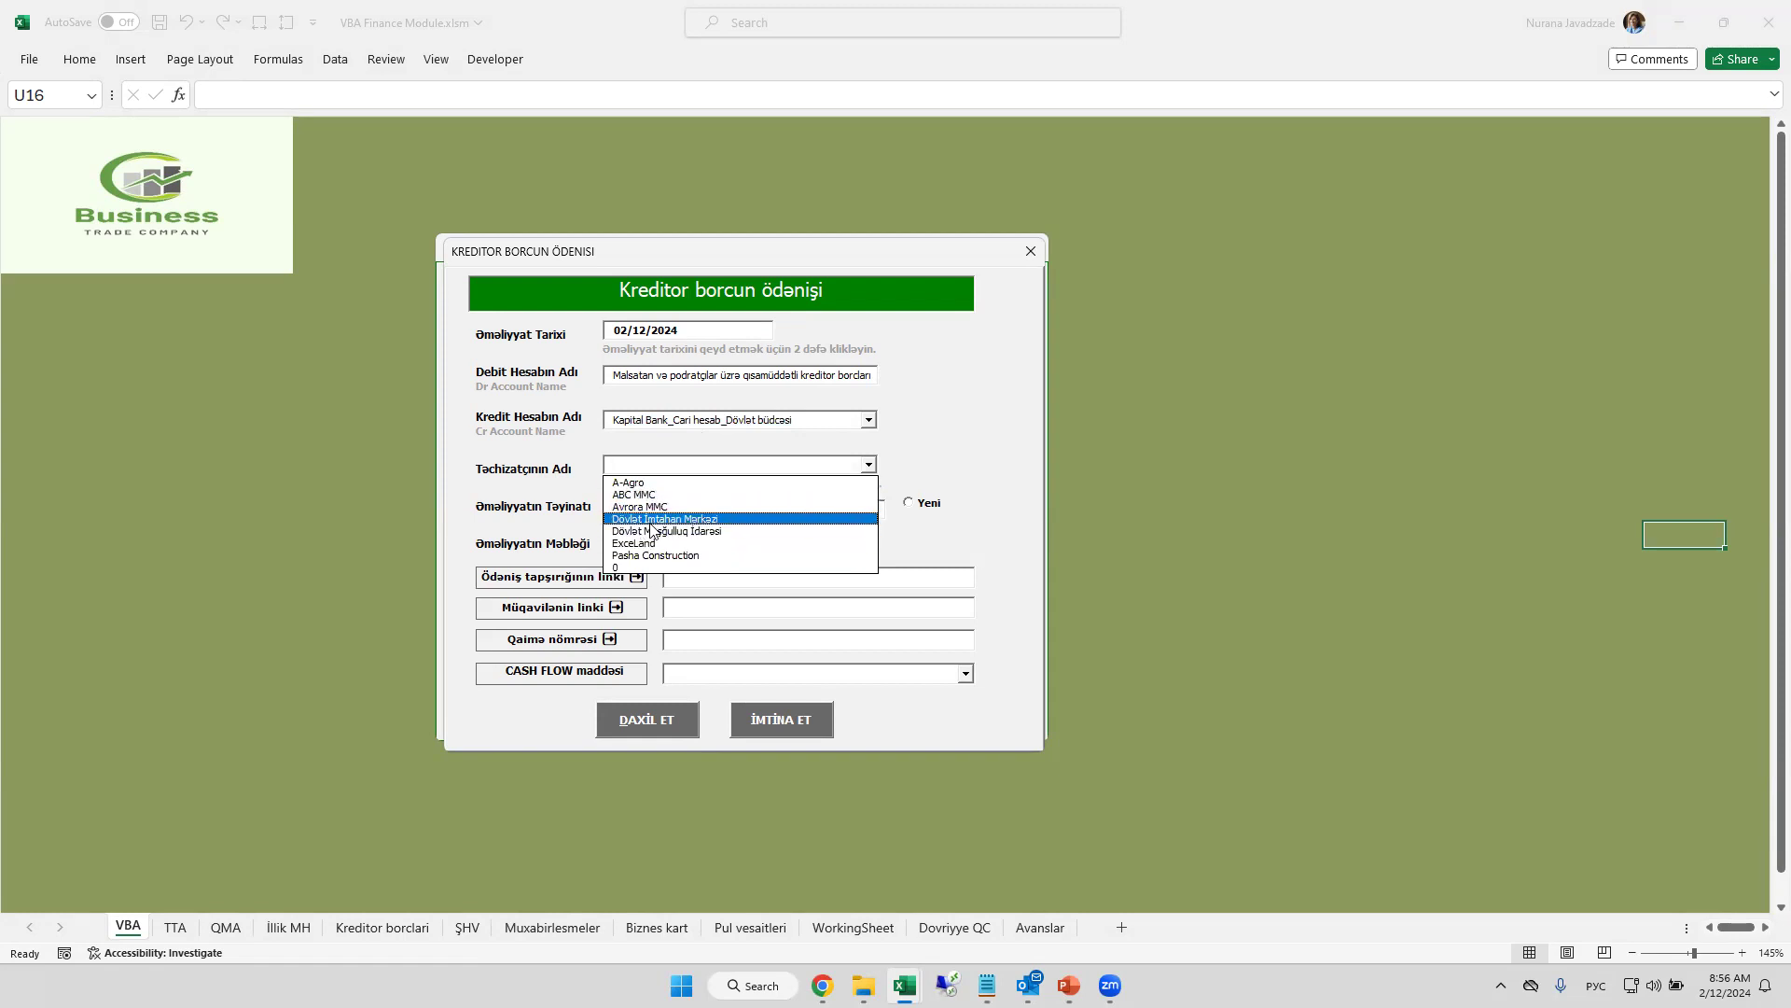
click(672, 458)
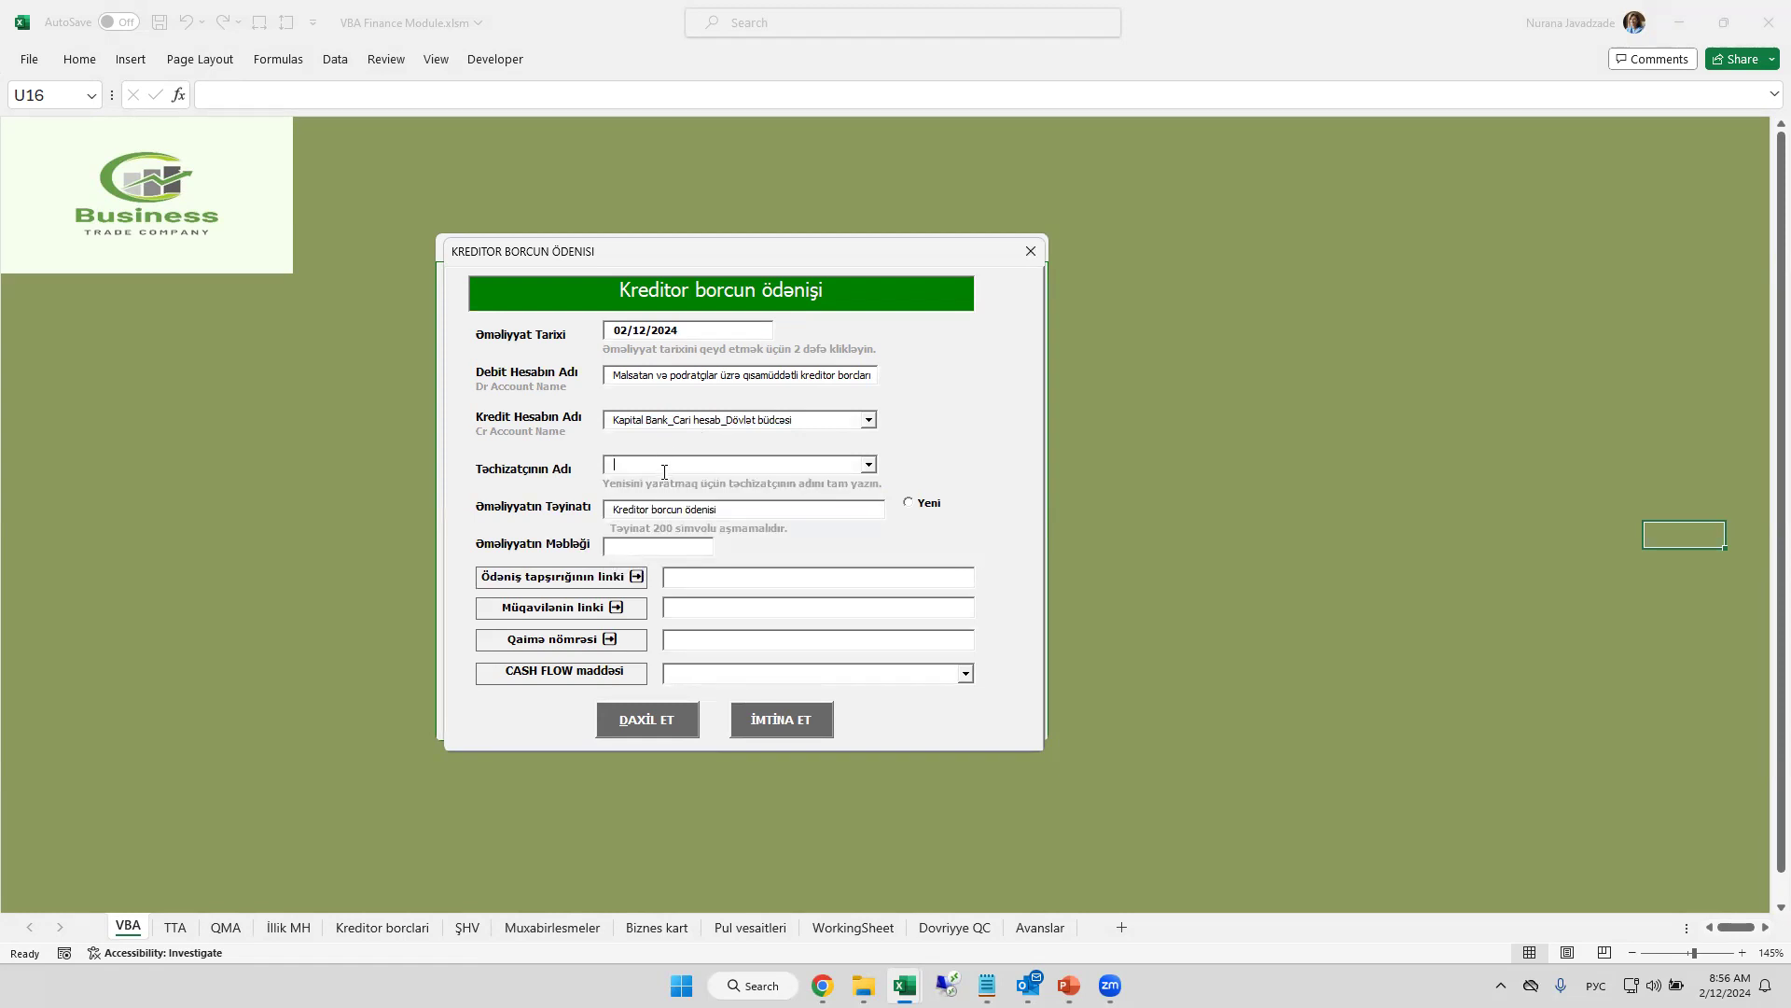
click(871, 465)
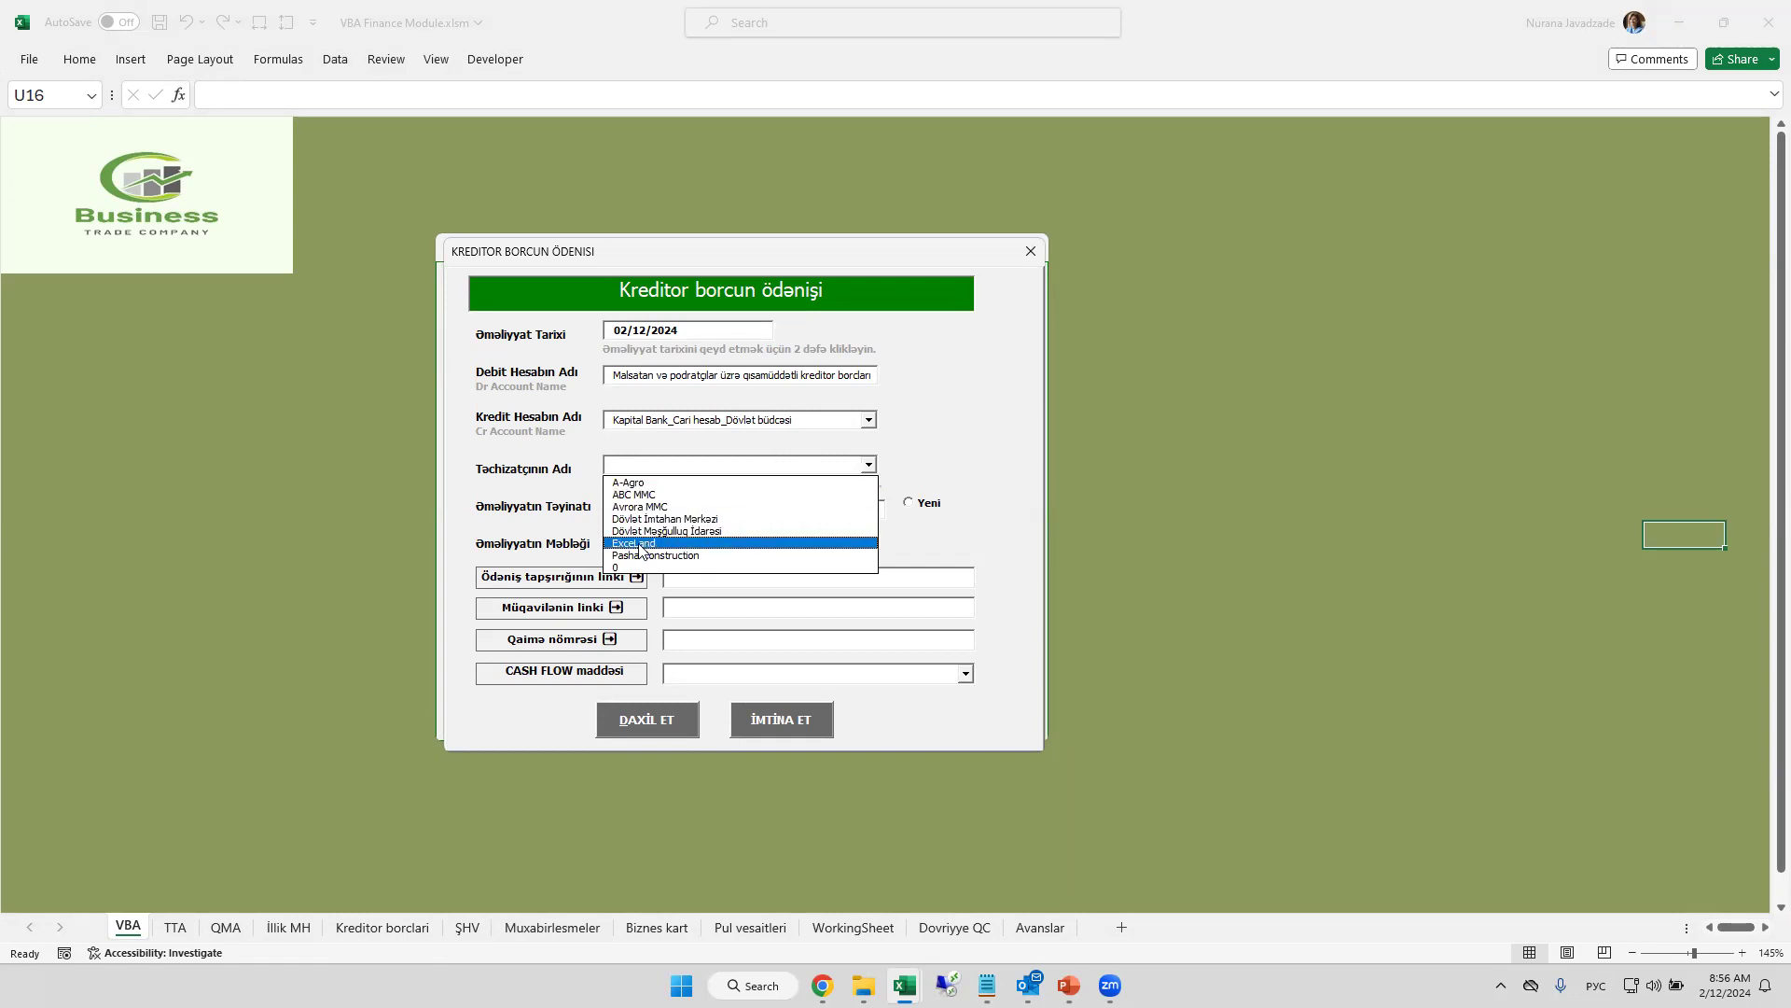
click(638, 542)
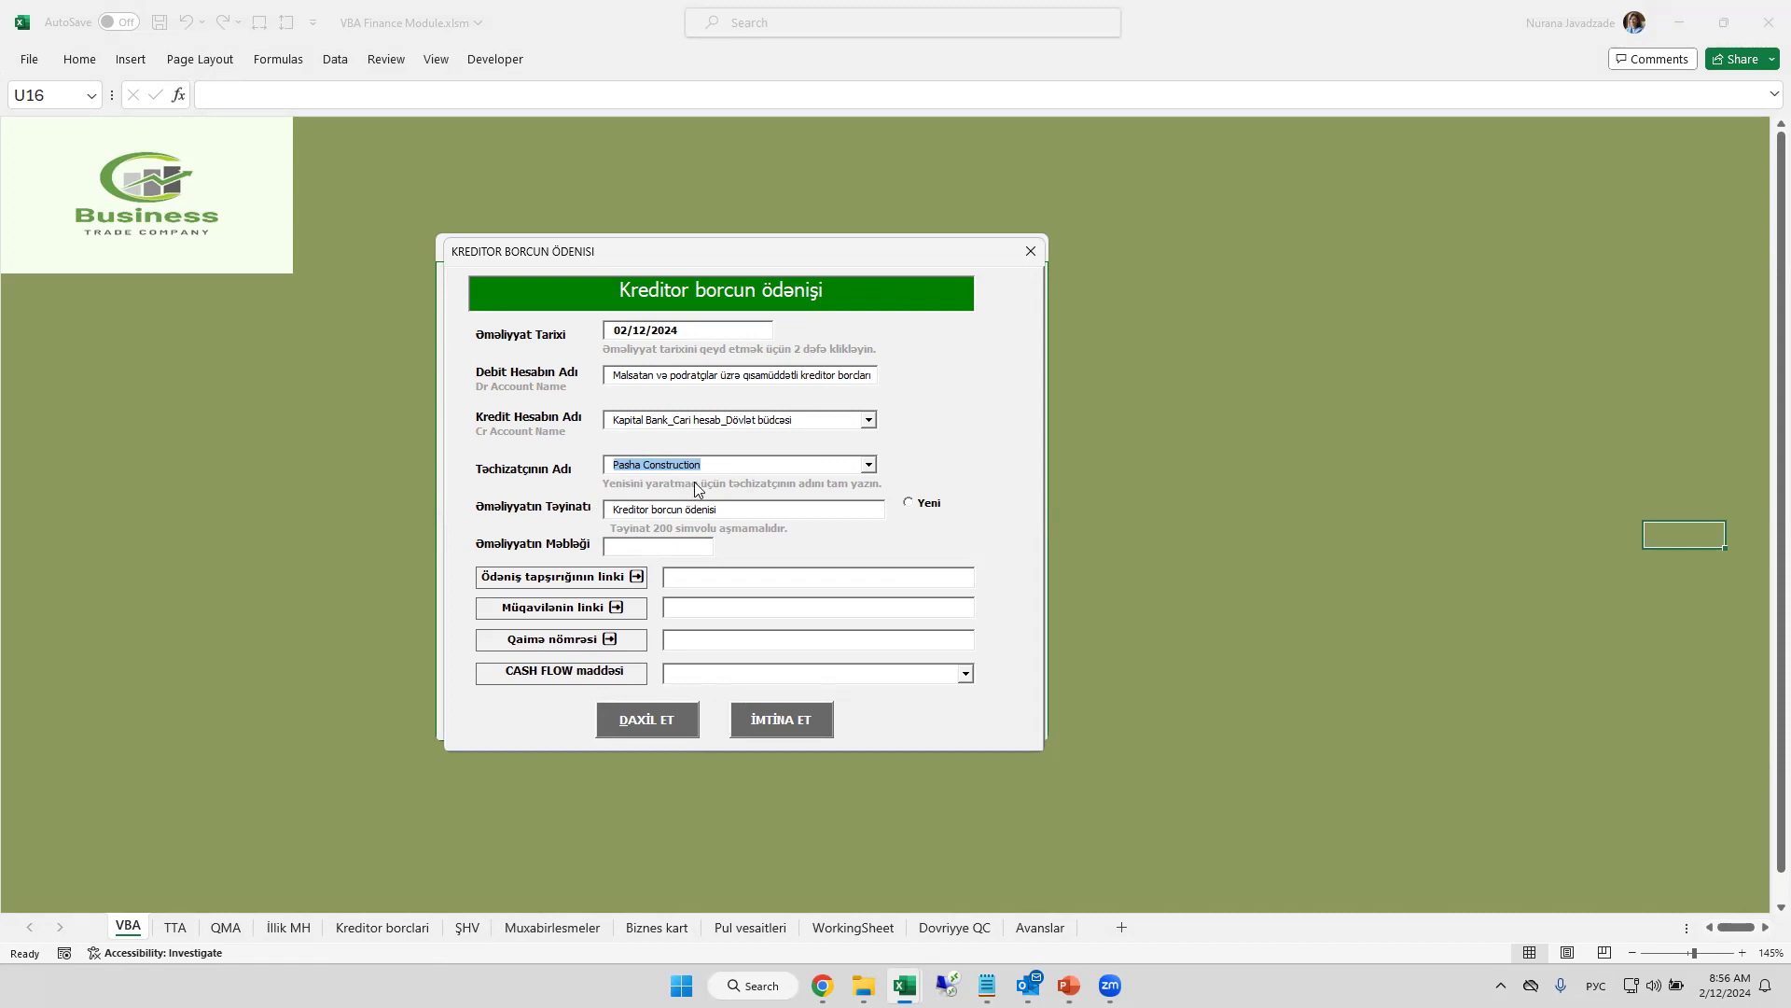
text(Ey)
key(BackSpace)
key(BackSpace)
key(BackSpace)
key(super+space)
key(Tab)
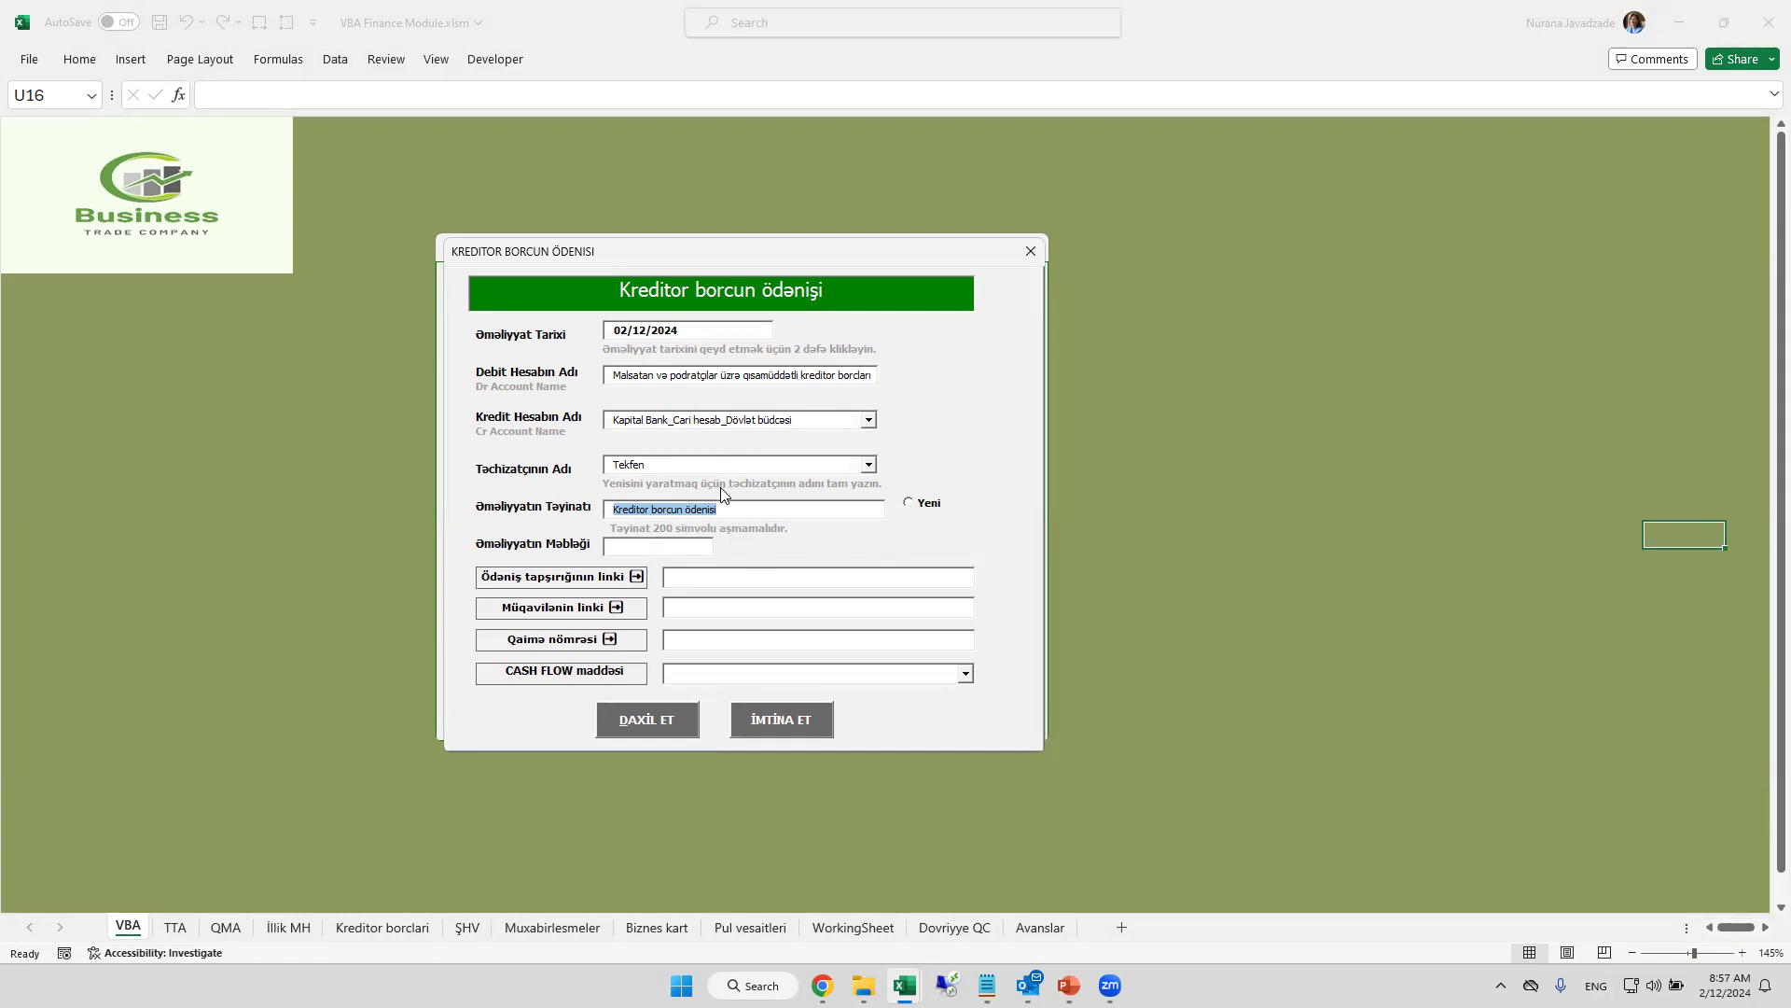
- Enter amount 200 and choose cash flow item Təchizatçılara ödənilən pul vəsaitləri
click(711, 512)
click(635, 545)
text(200)
click(696, 670)
click(967, 674)
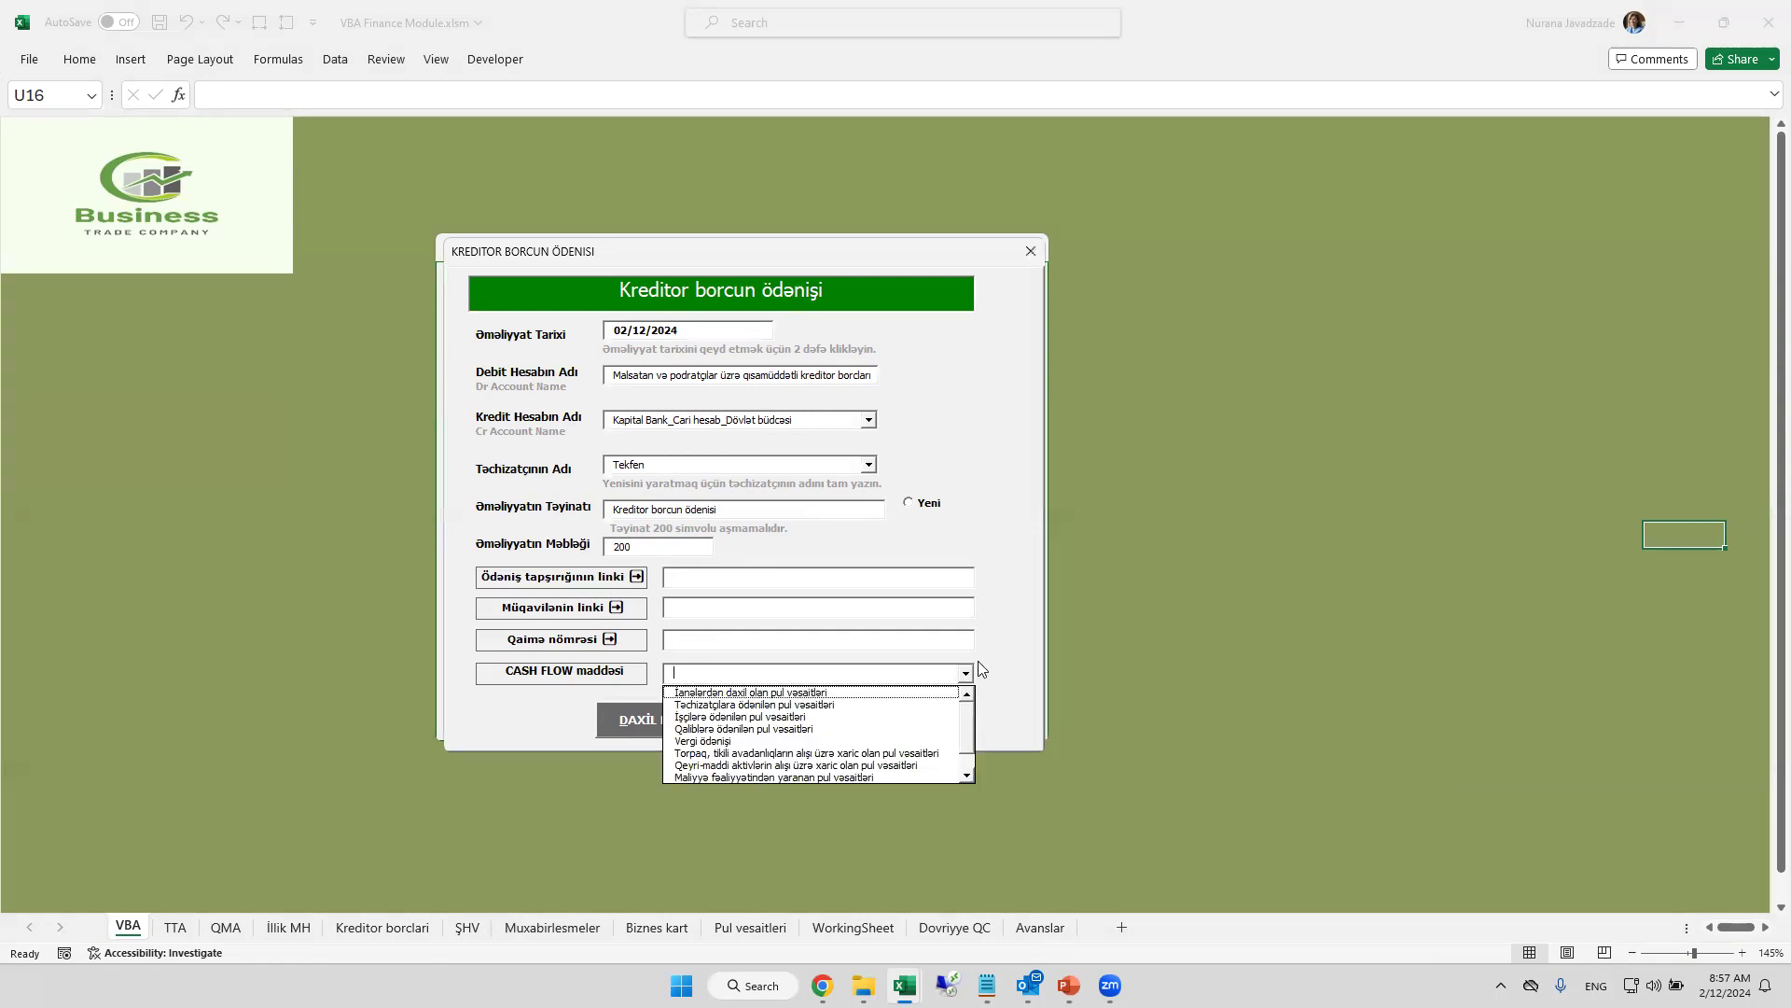
click(905, 530)
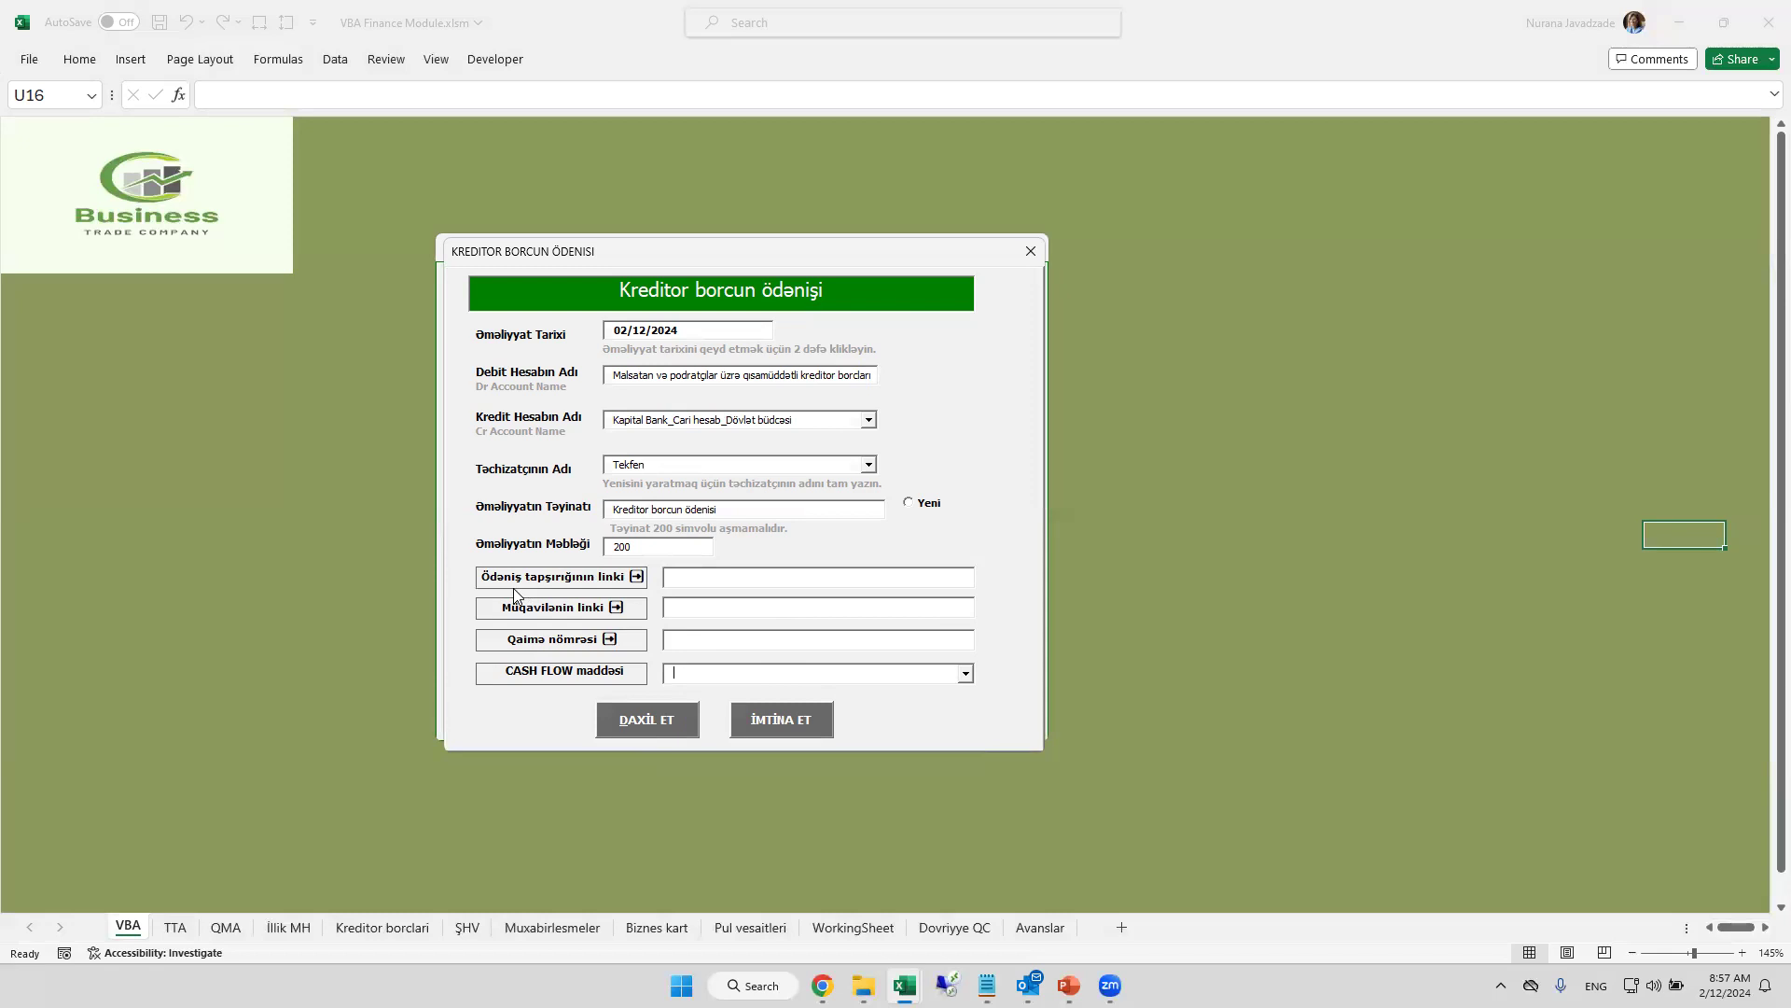
click(966, 674)
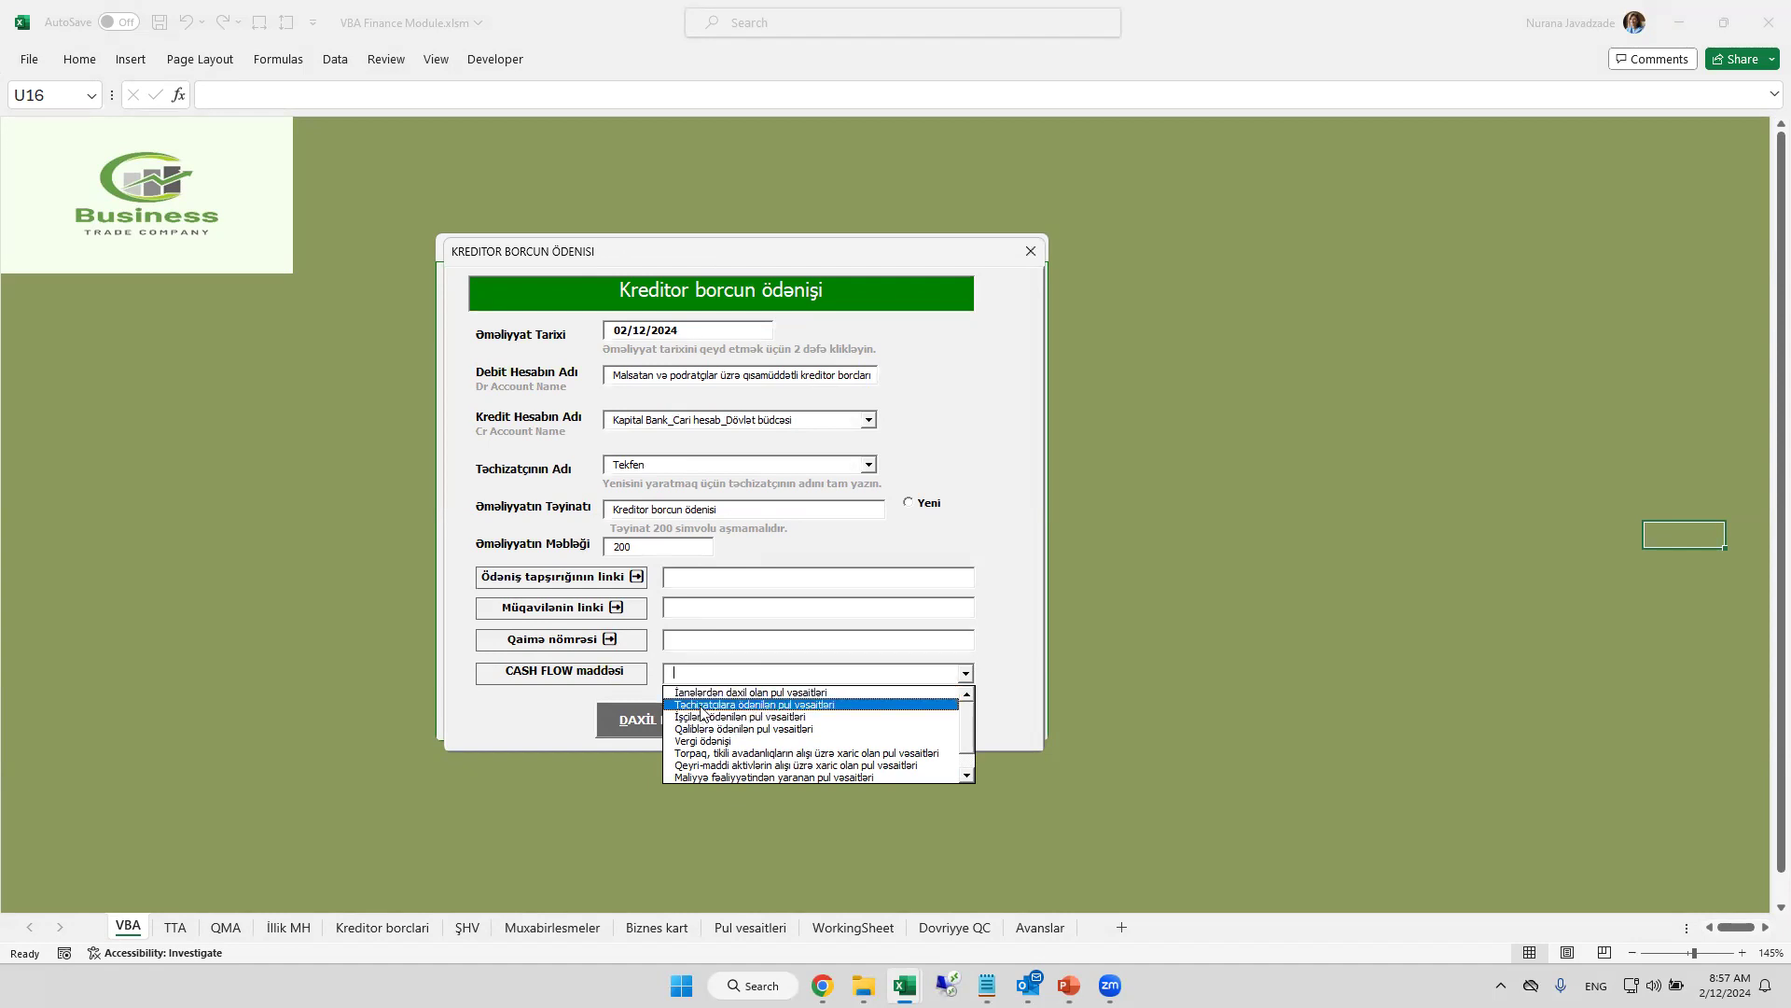
click(703, 705)
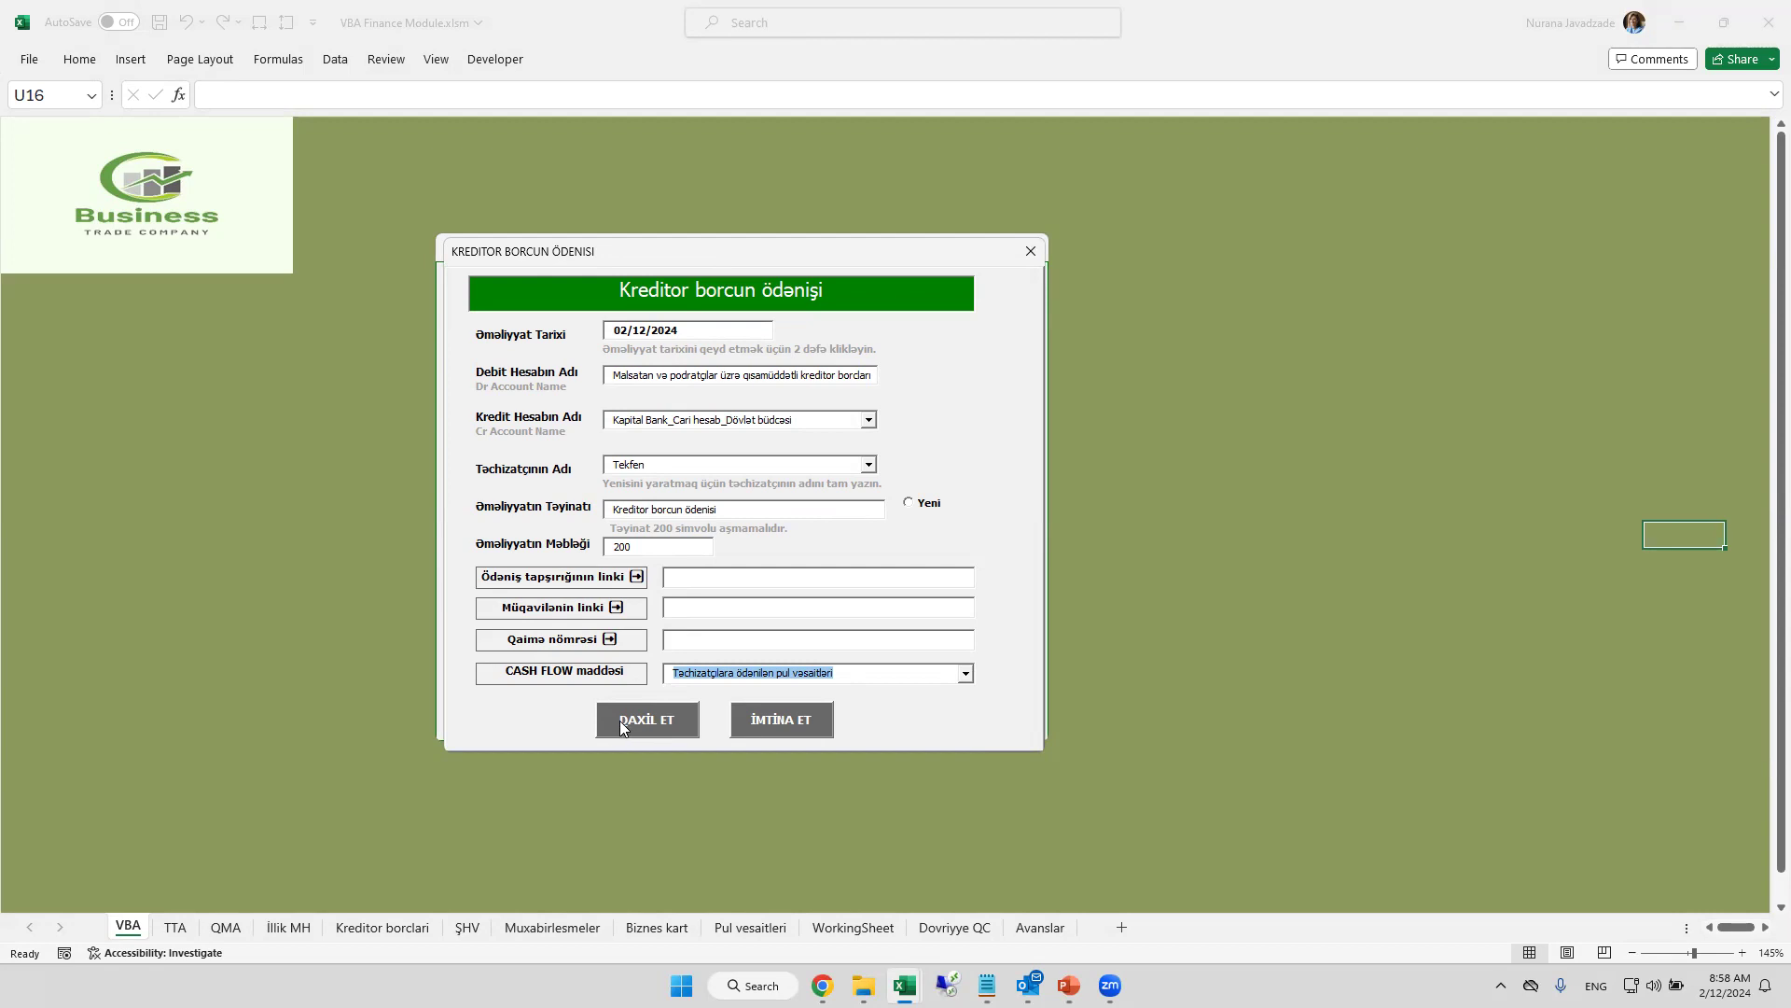
- Submit the creditor payment, acknowledge the confirmation, and go to the Muxabirlesmeler sheet
click(621, 723)
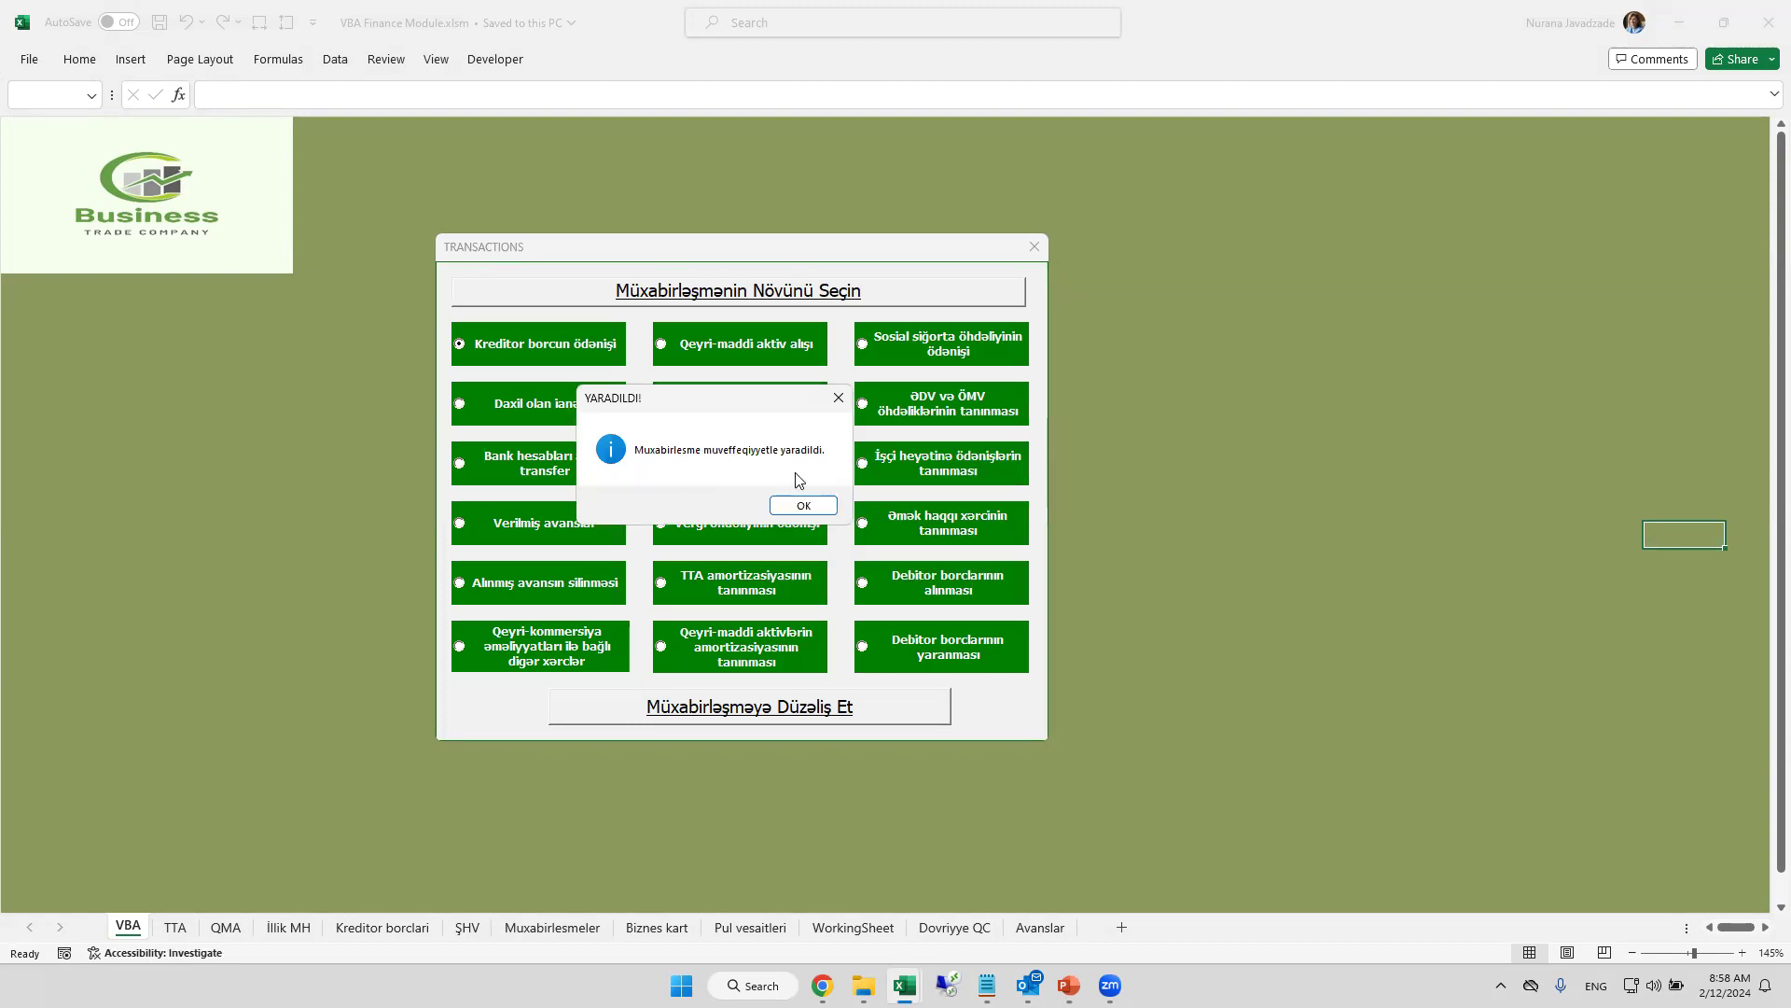
click(804, 505)
click(1032, 249)
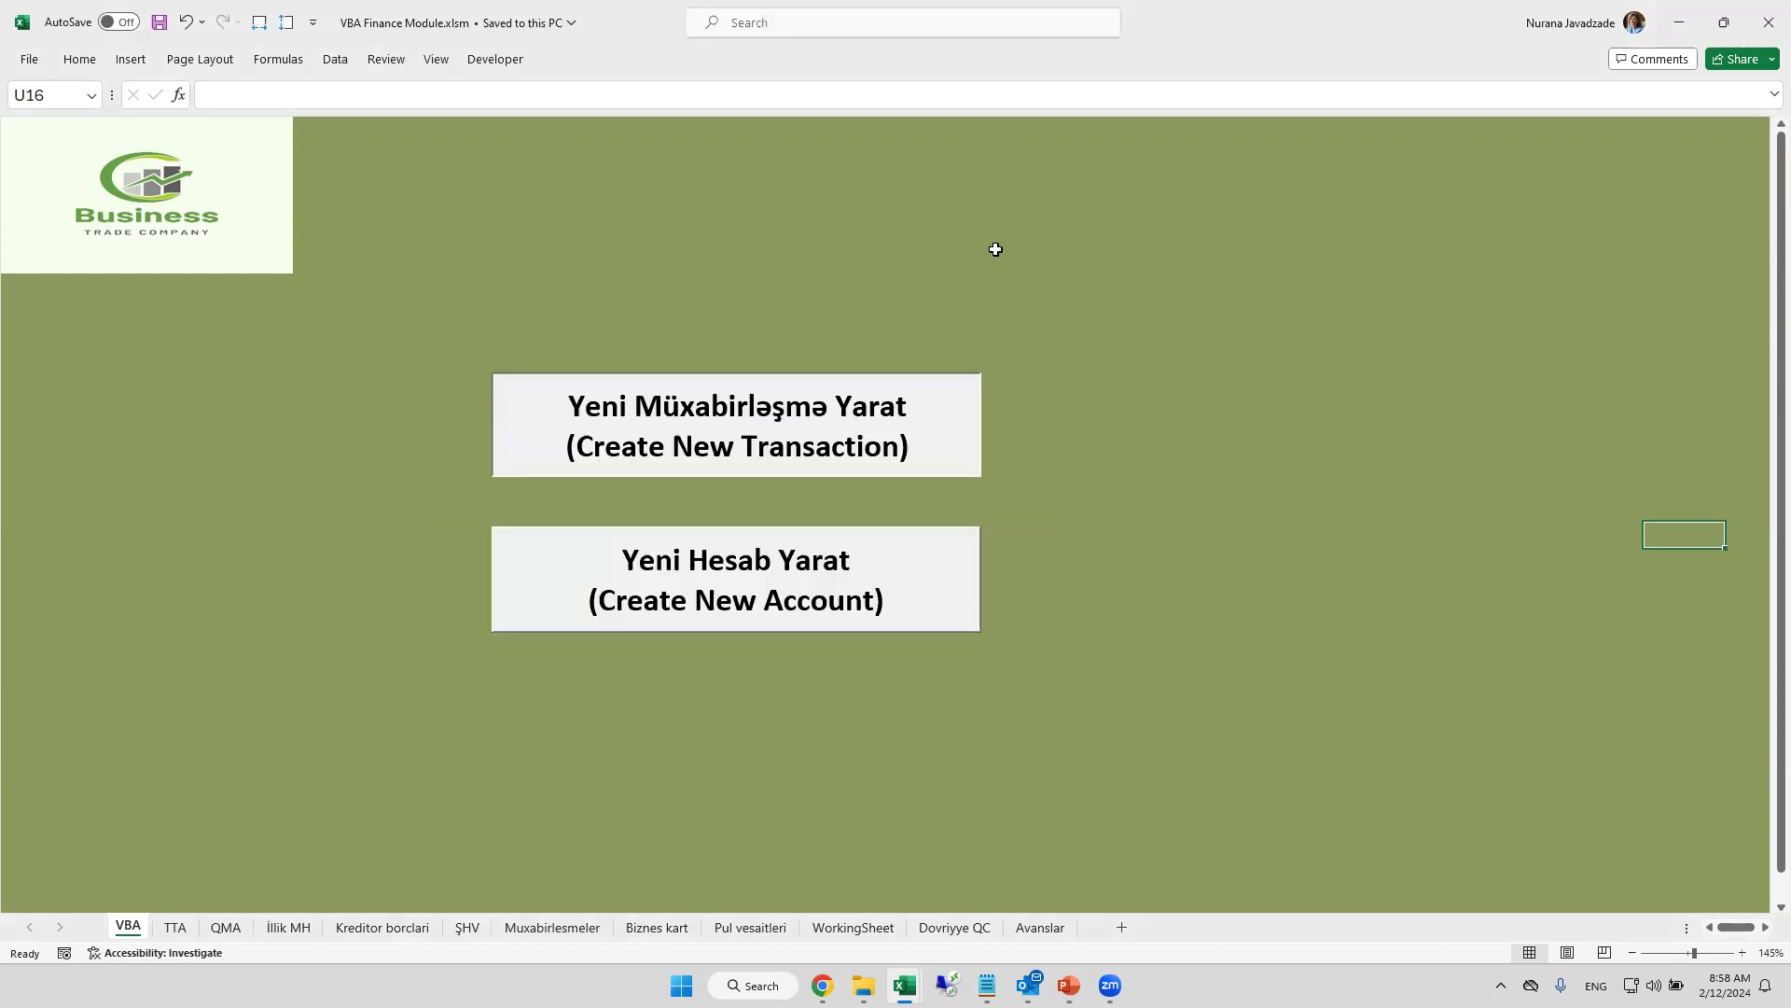
click(556, 927)
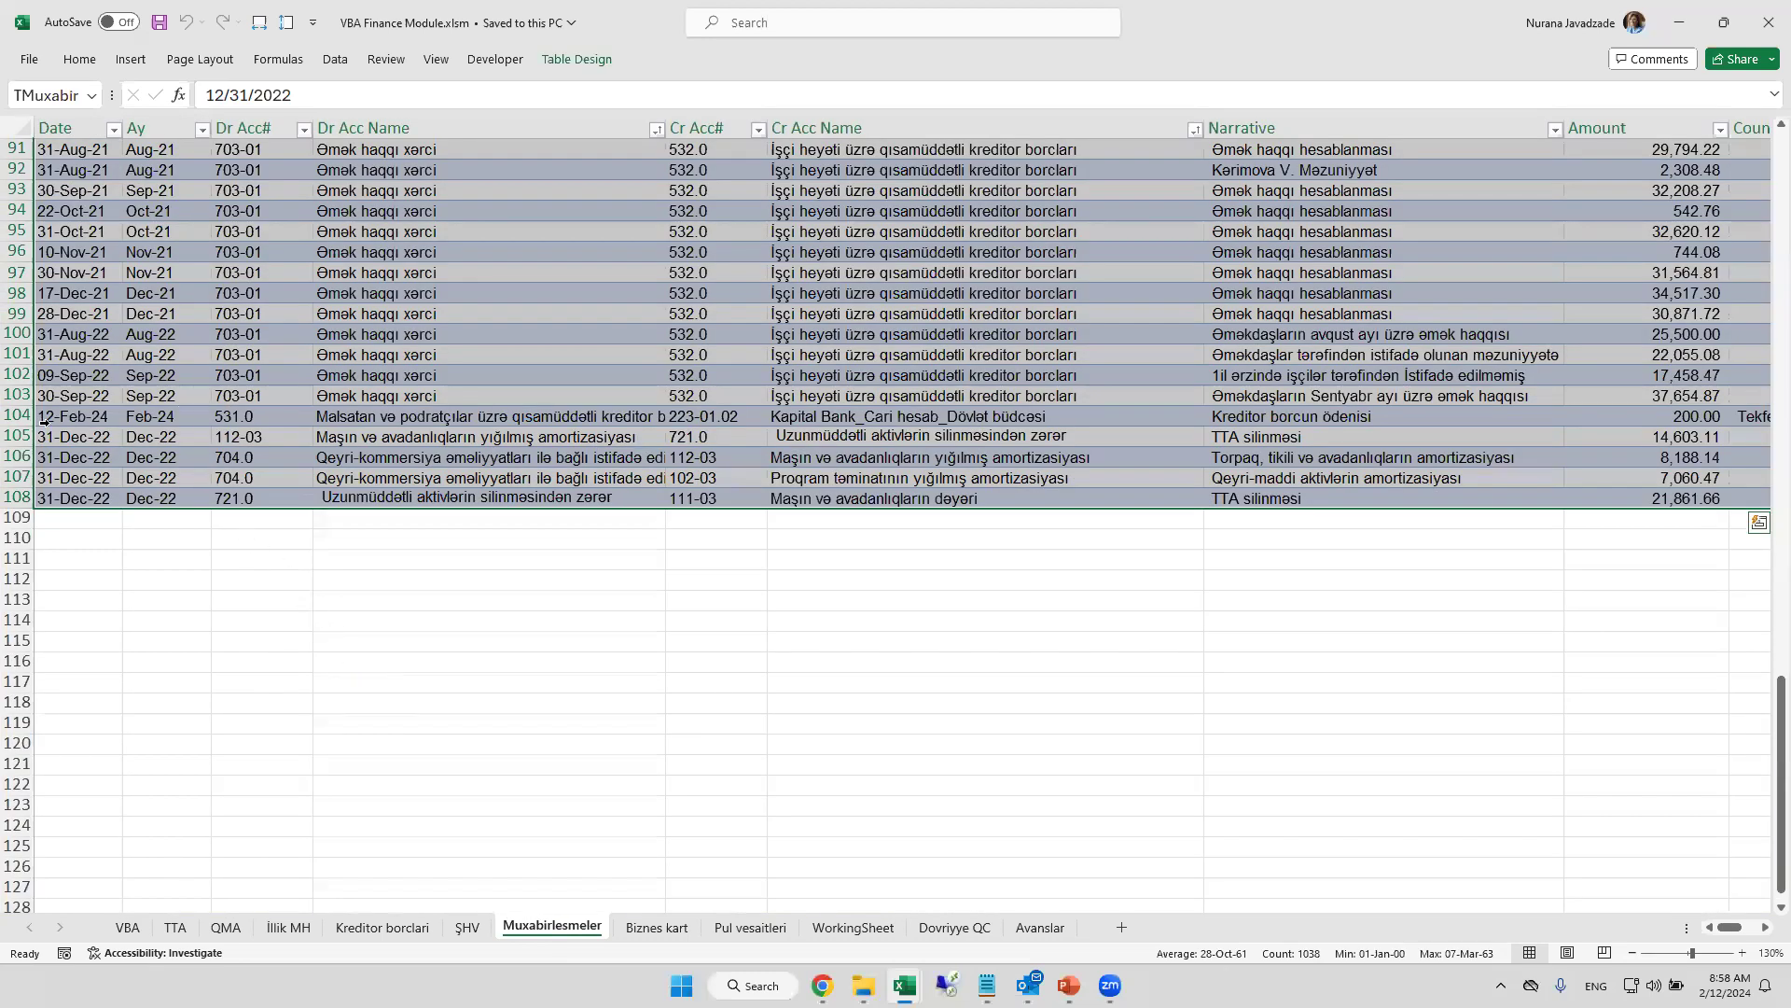
- Inspect row 104's 12-Feb-24 date, debit account name and formula, and credit account name
click(149, 416)
click(42, 416)
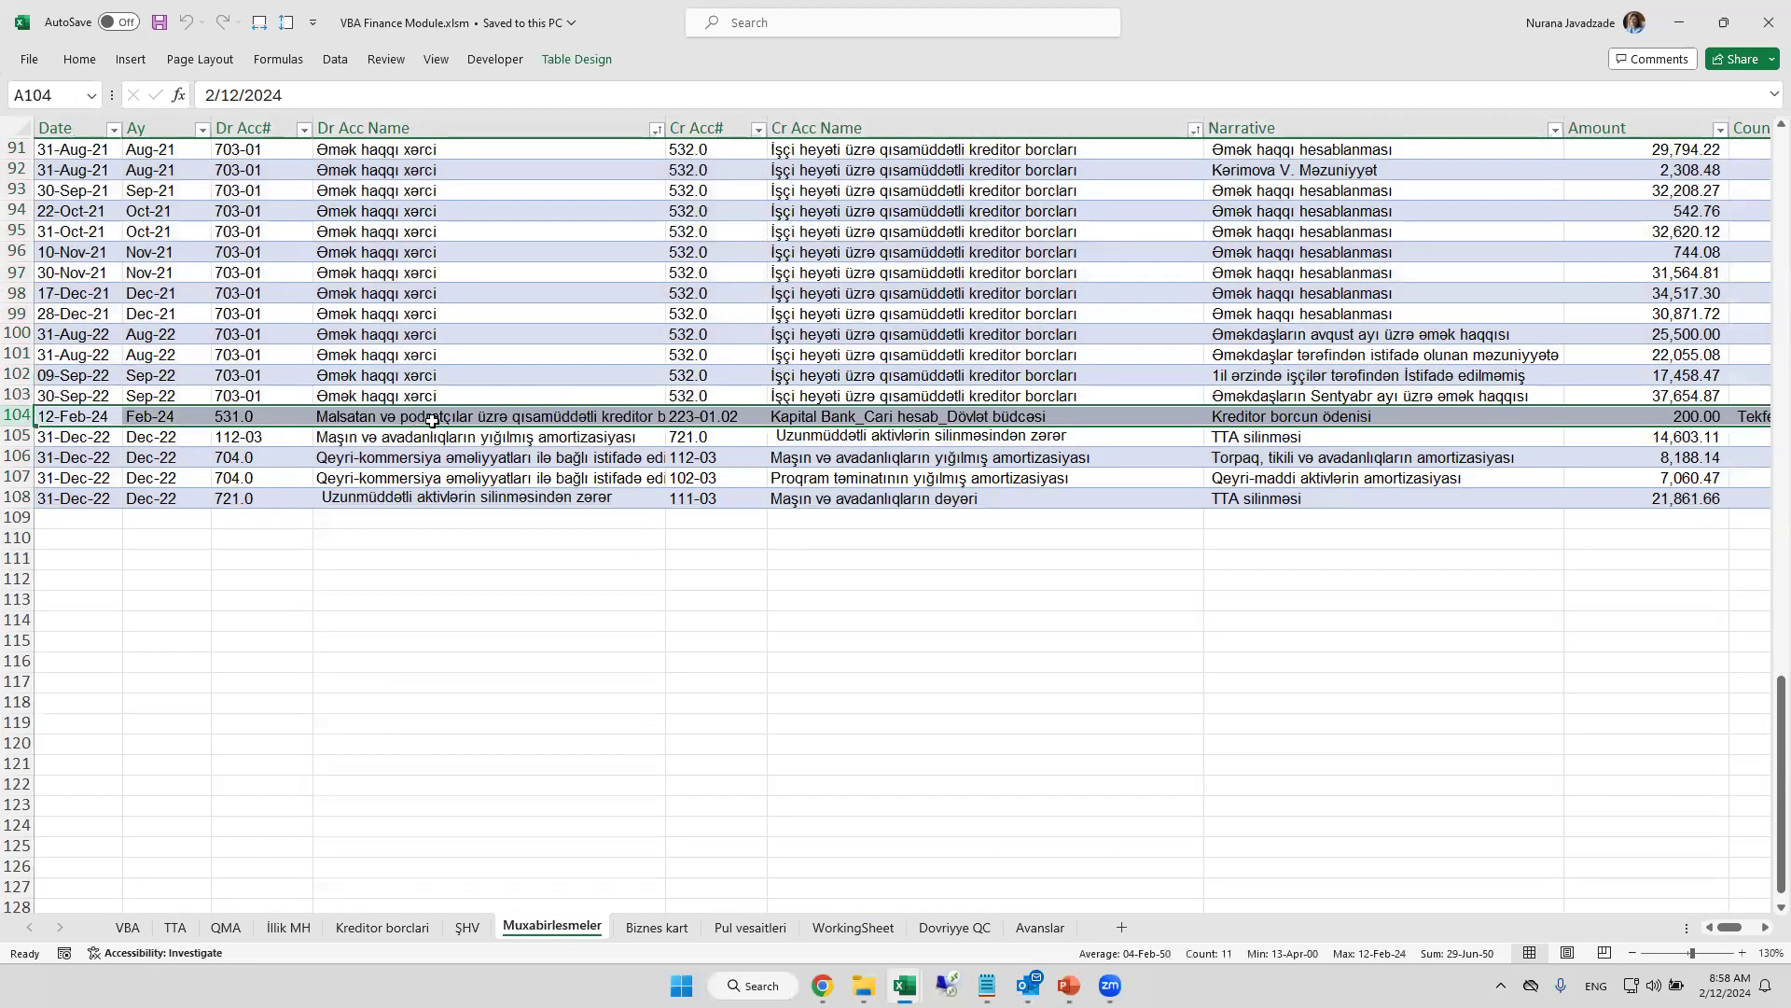
click(432, 421)
click(245, 416)
click(412, 418)
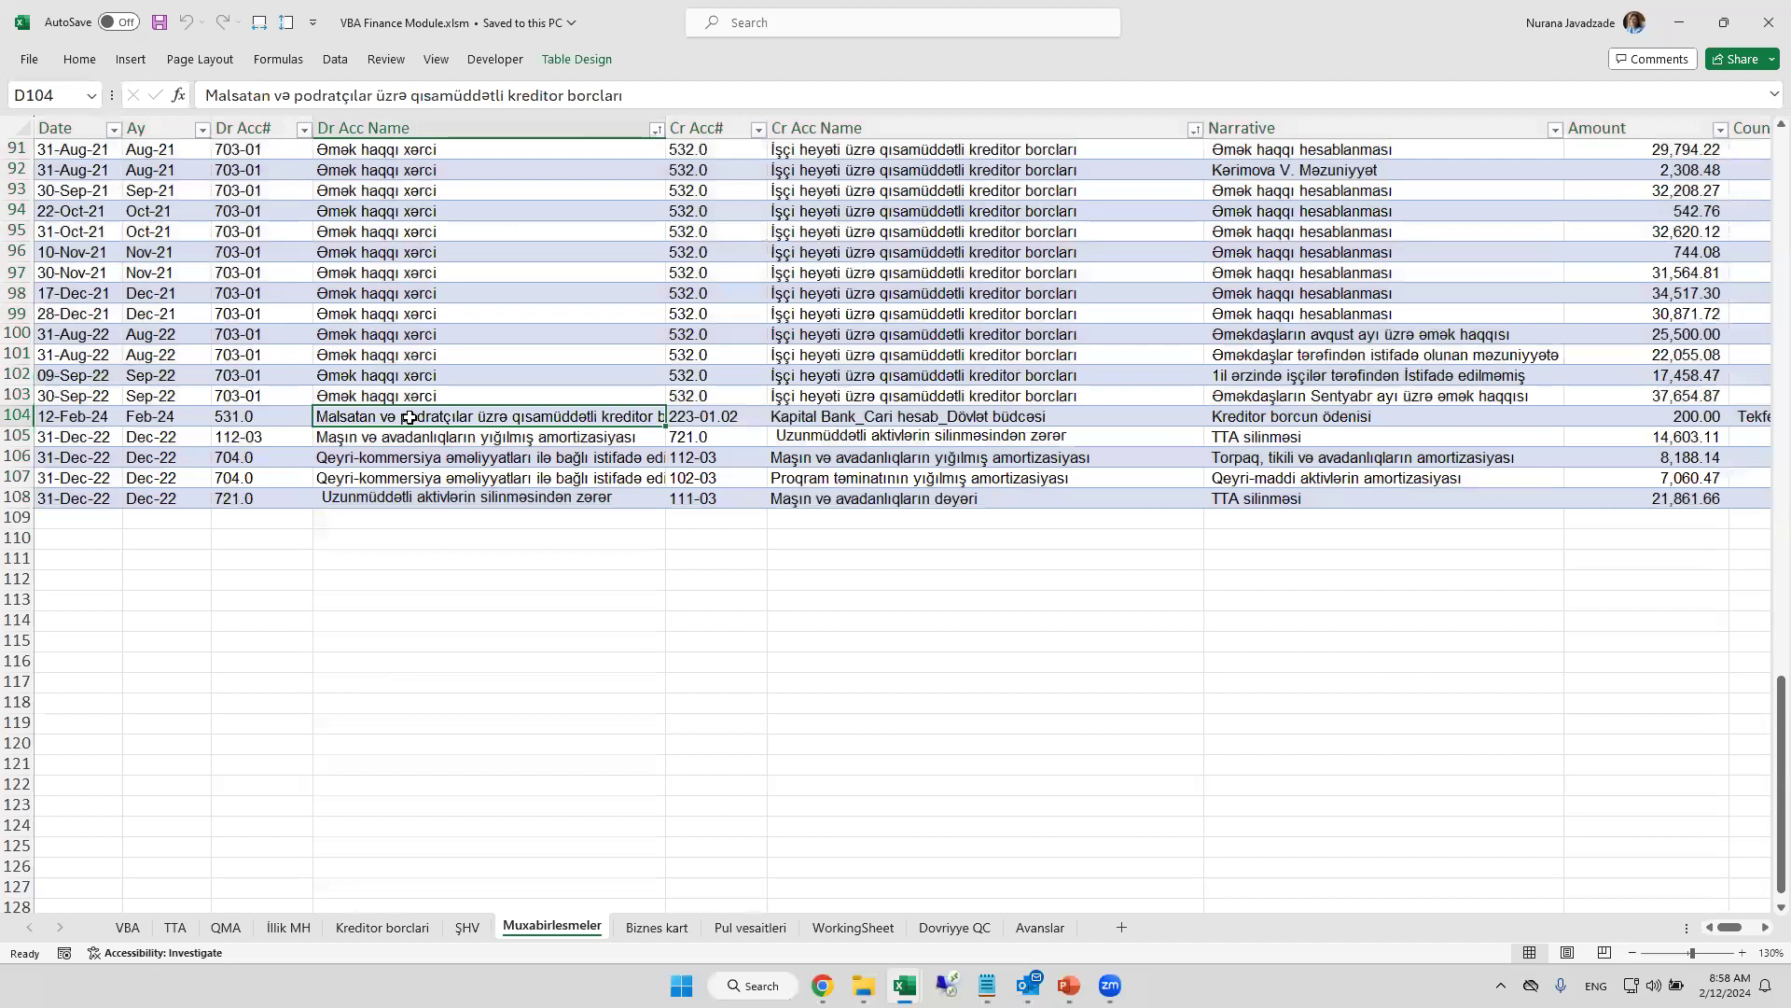
click(235, 422)
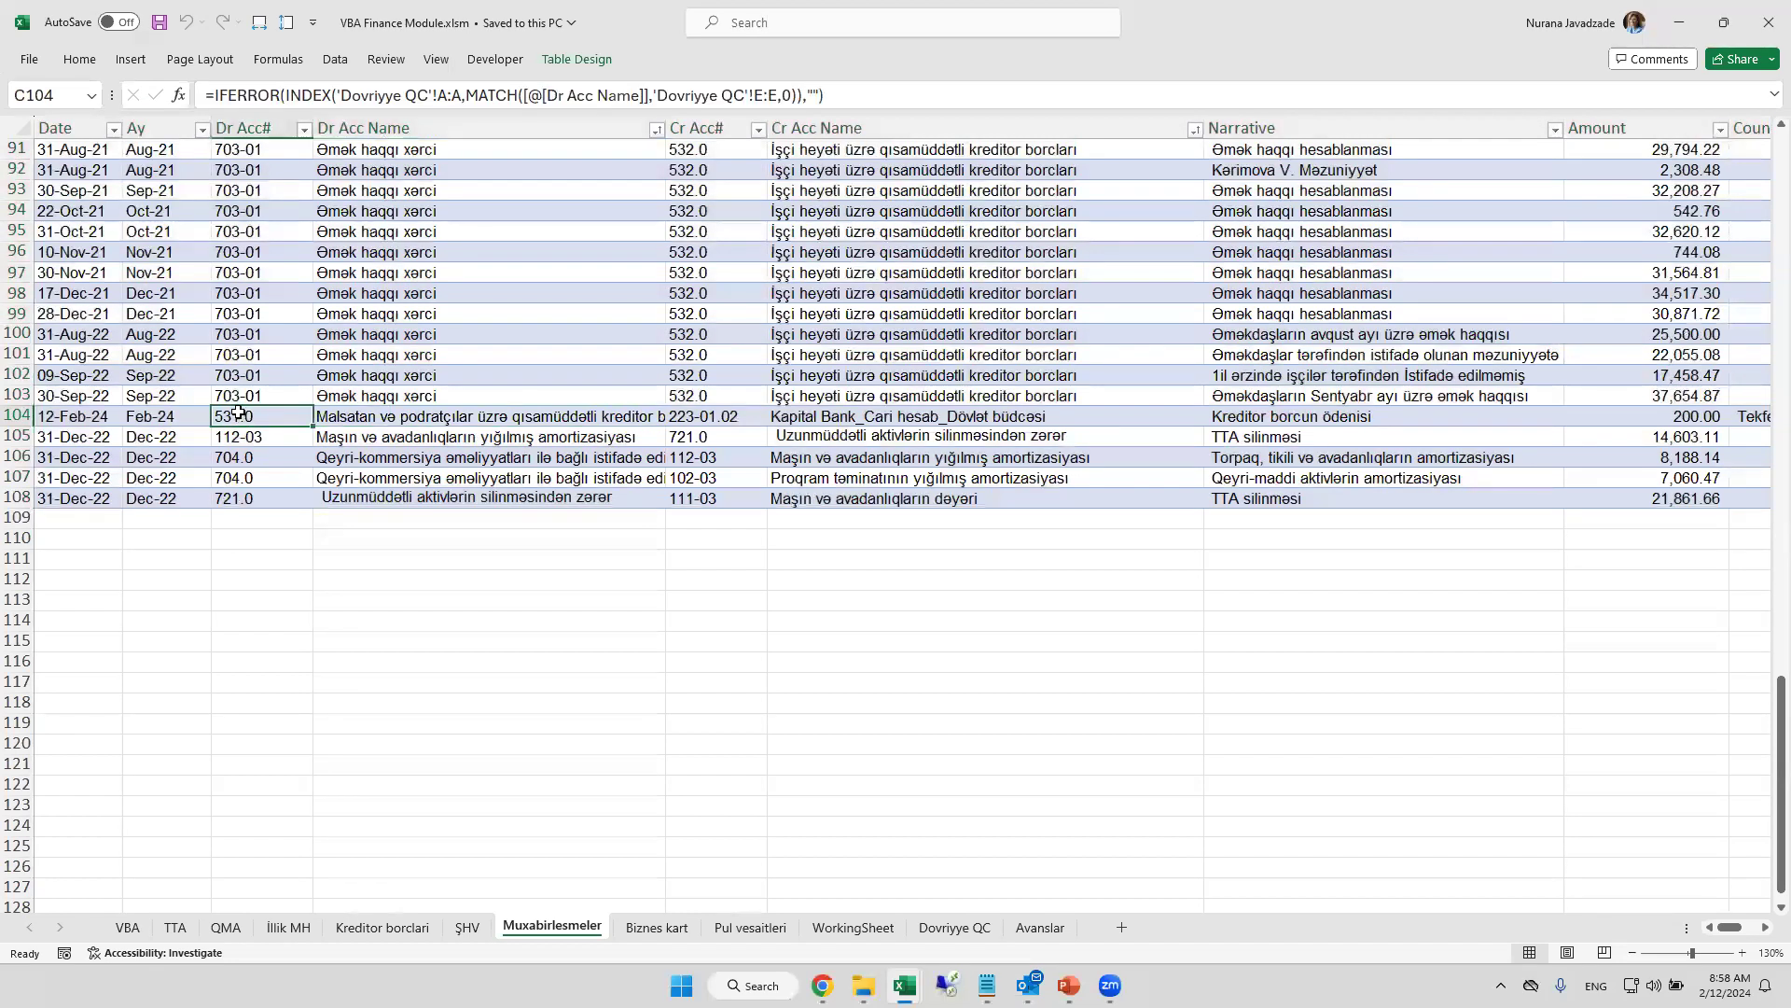
click(695, 416)
click(860, 420)
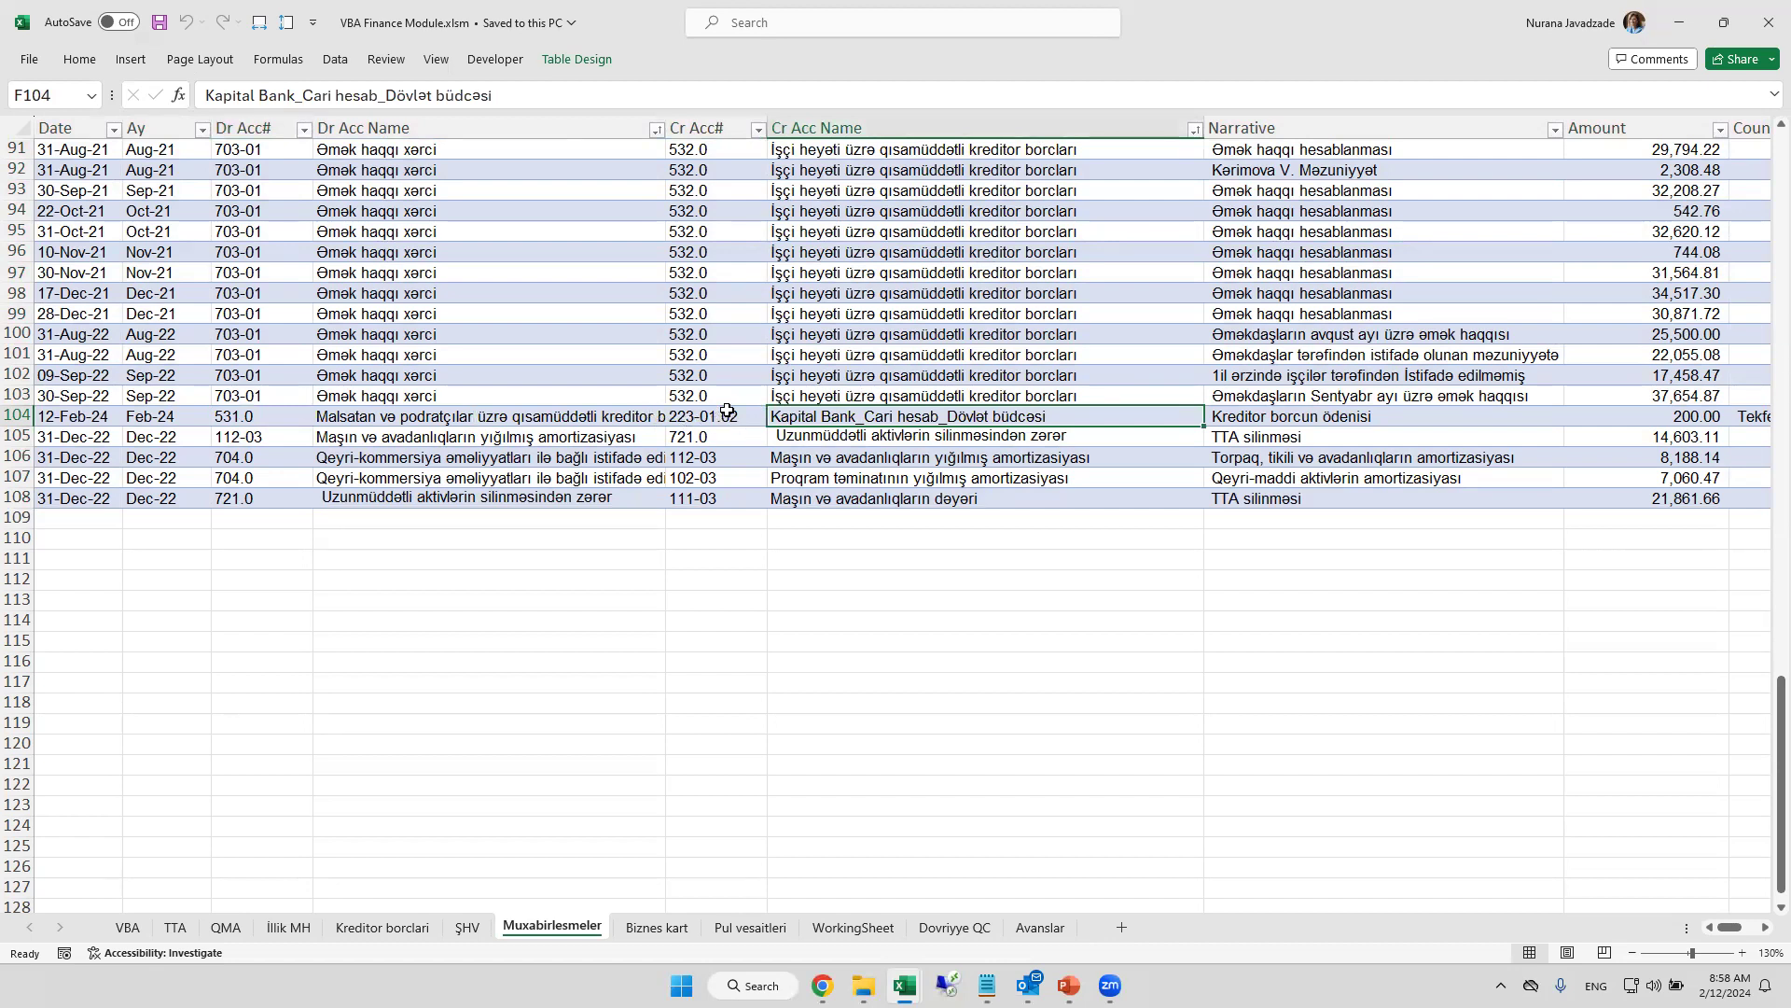
- Step along row 104 to the CF line and back, then return to the VBA sheet
key(Tab)
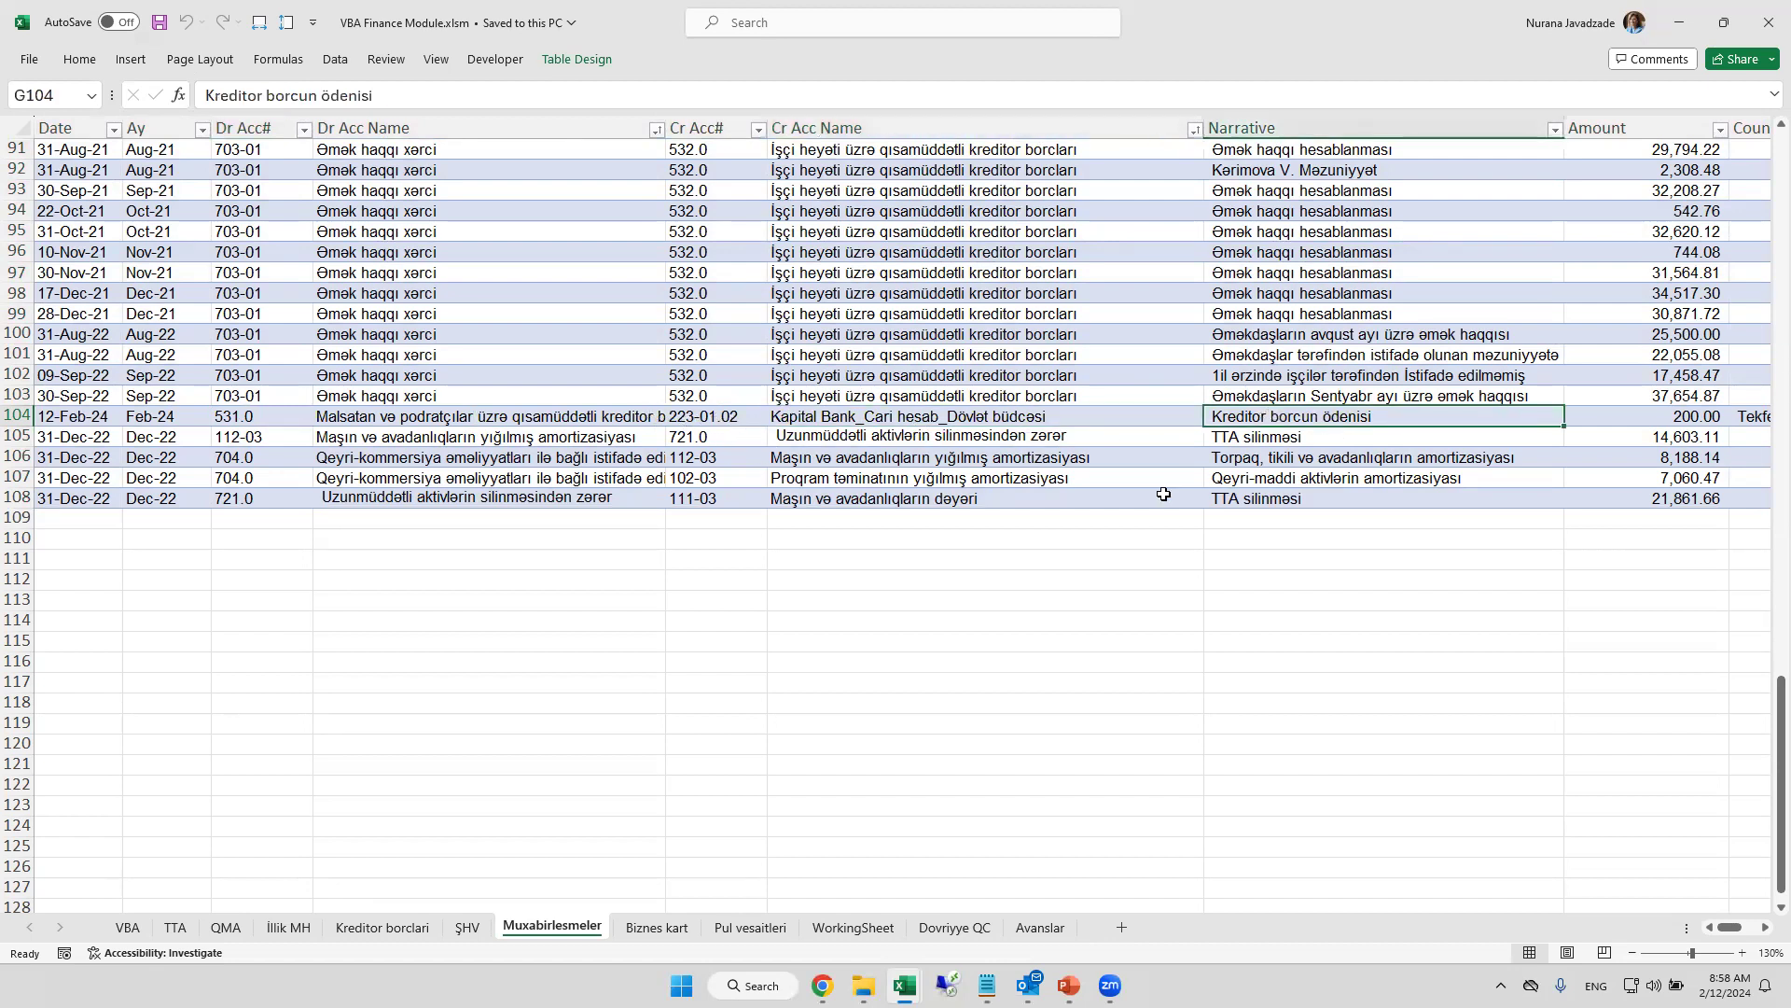
key(Tab)
key(Tab)
key(Tab)
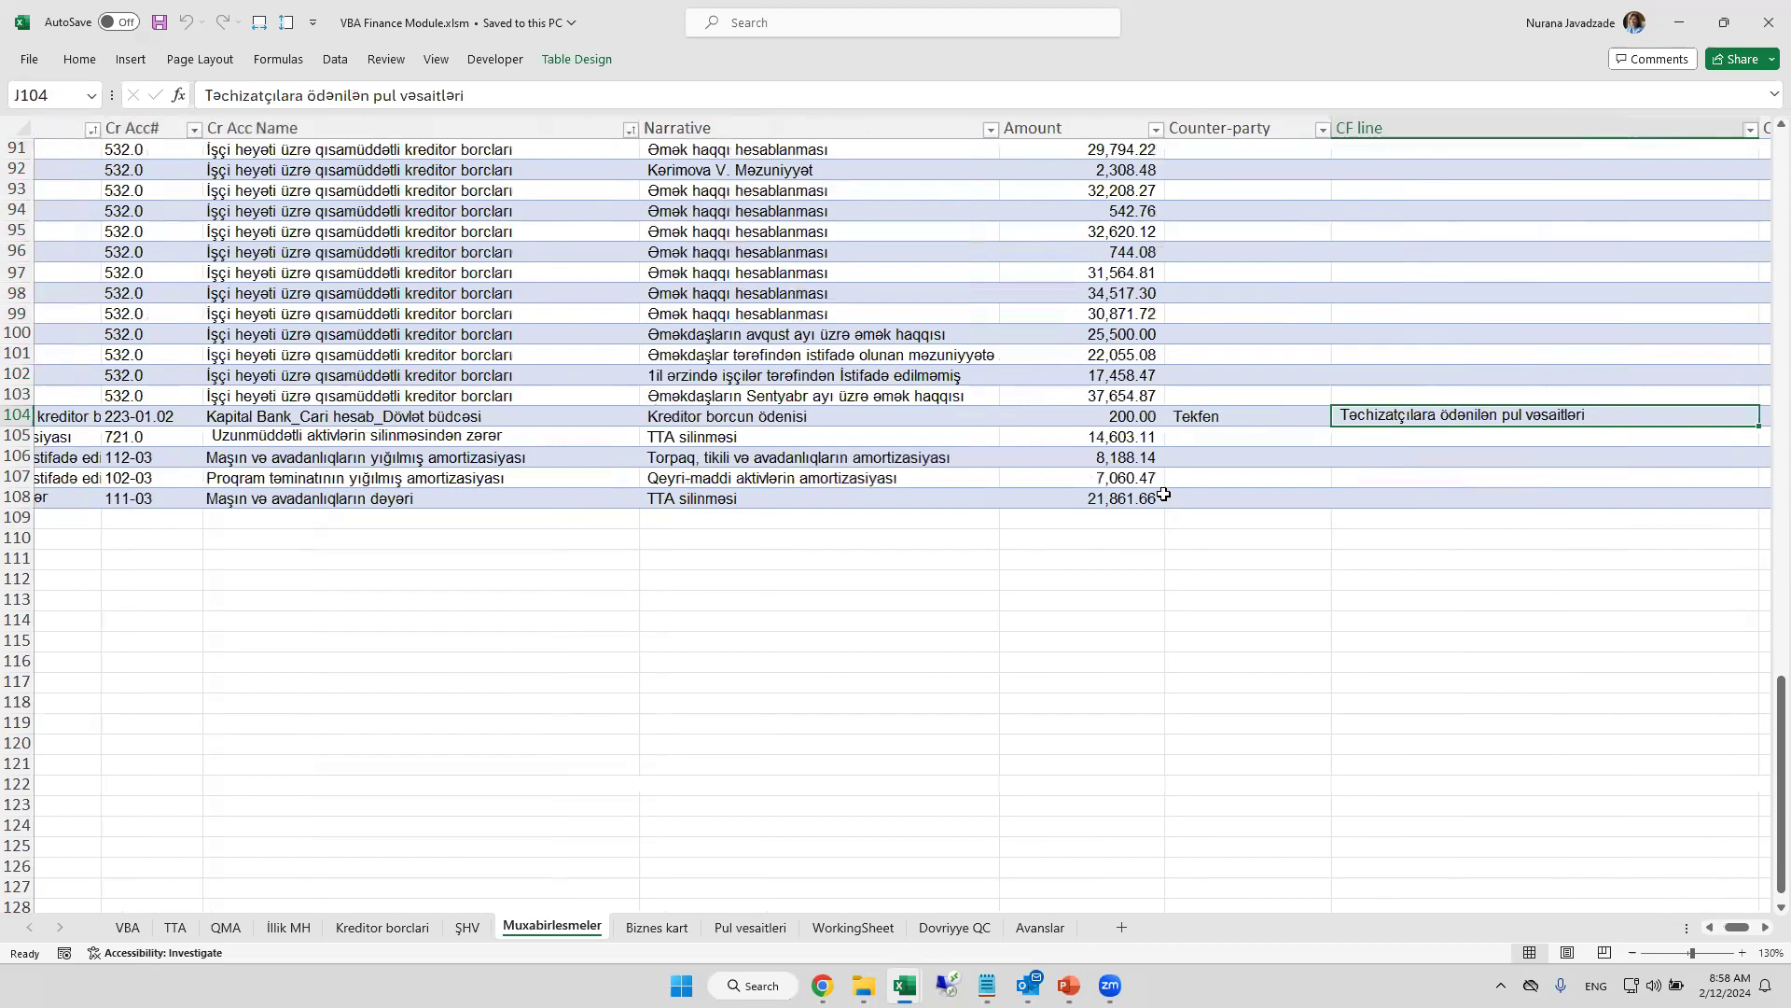
key(shift+Tab)
key(Tab)
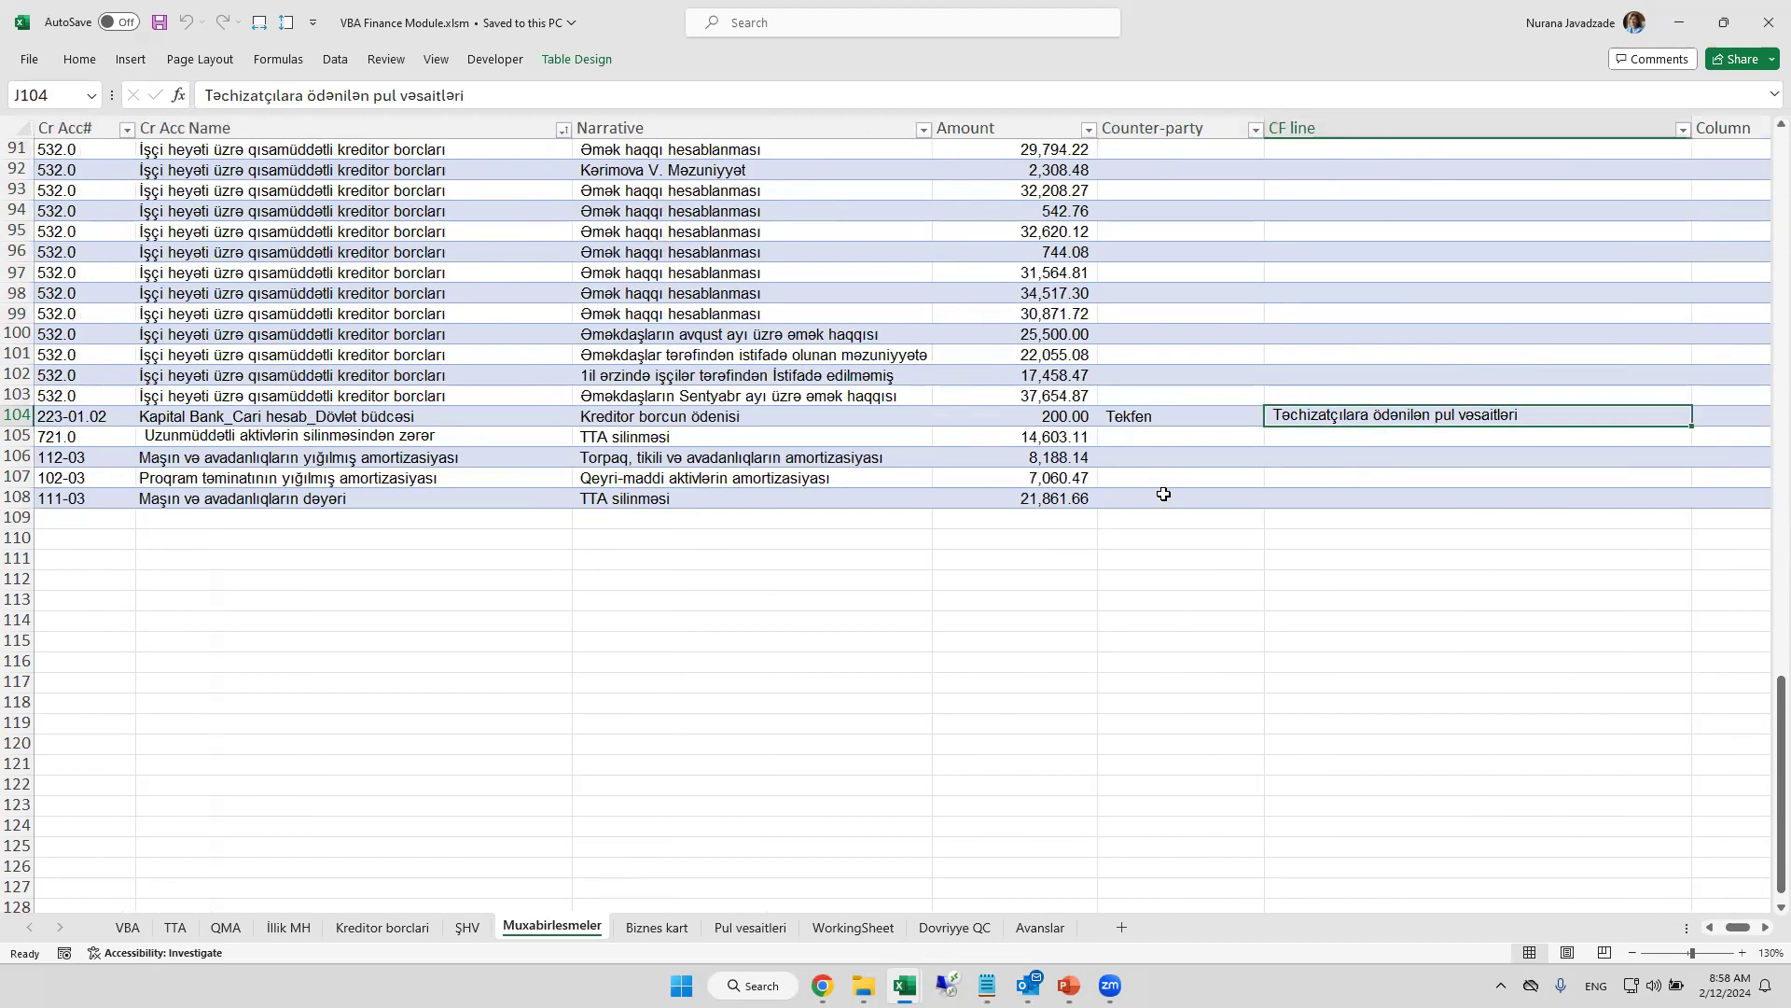
key(shift+Tab)
key(shift+Tab)
key(shift+Tab)
key(shift+Tab)
key(shift+Tab)
key(shift+Tab)
key(Home)
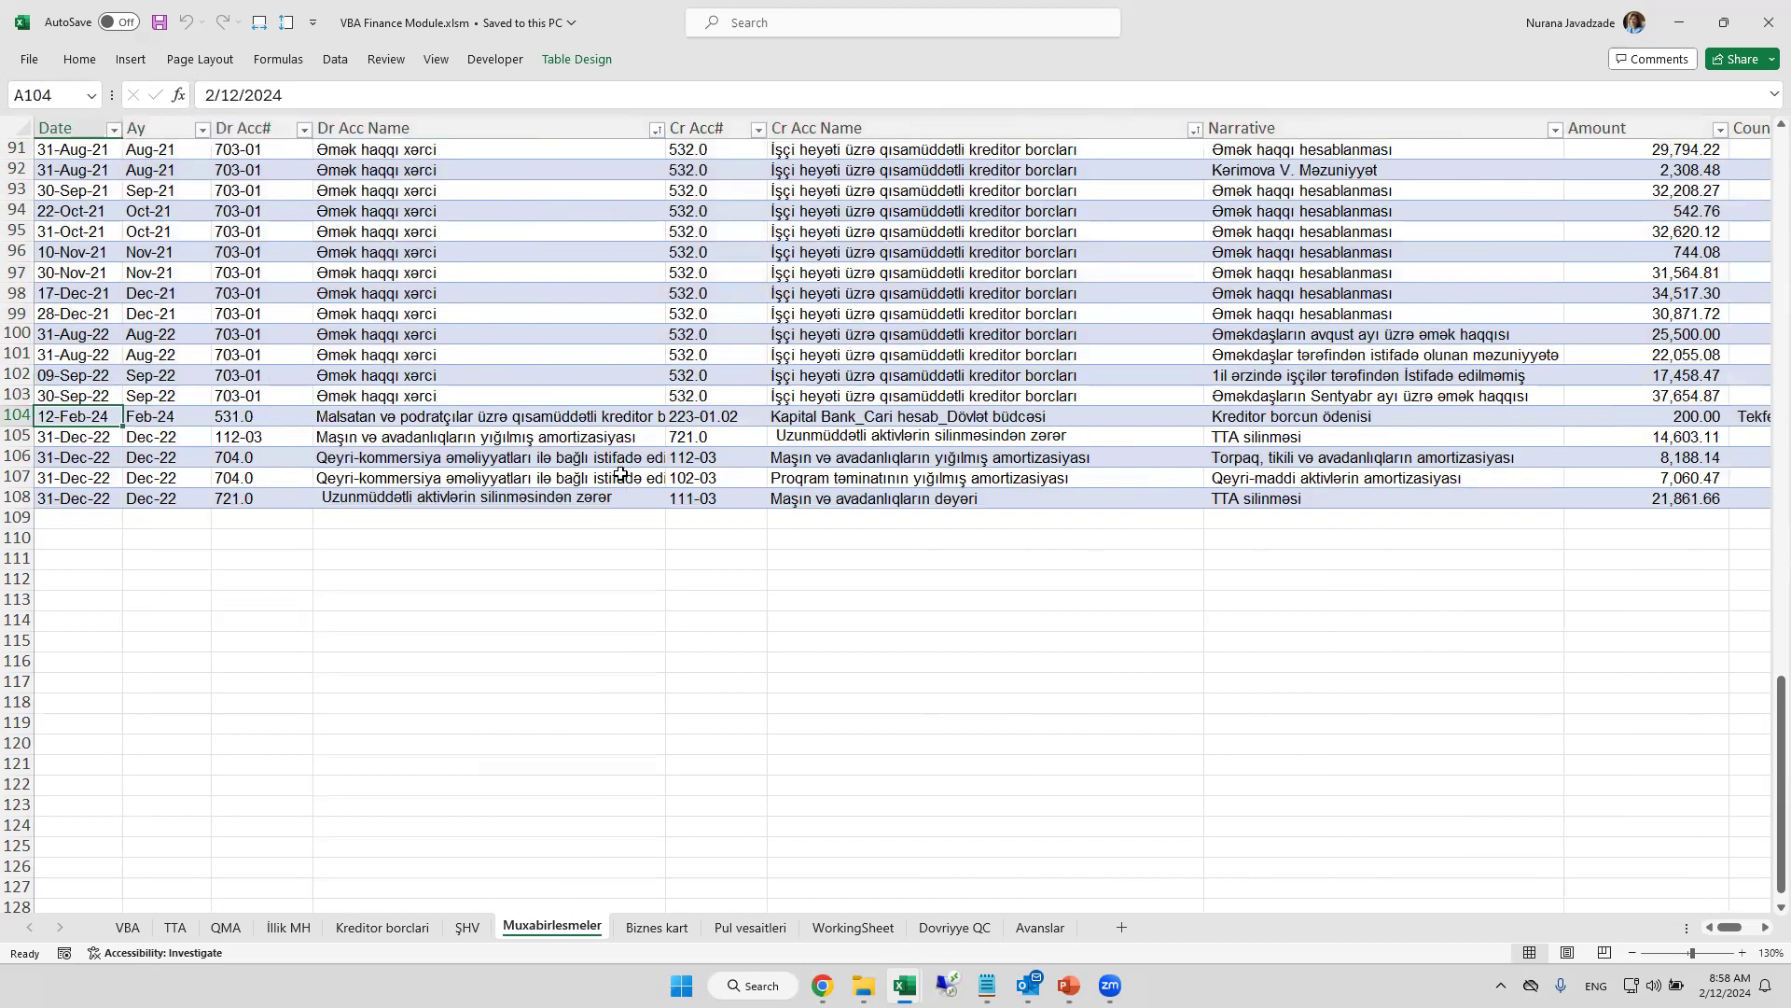
click(128, 927)
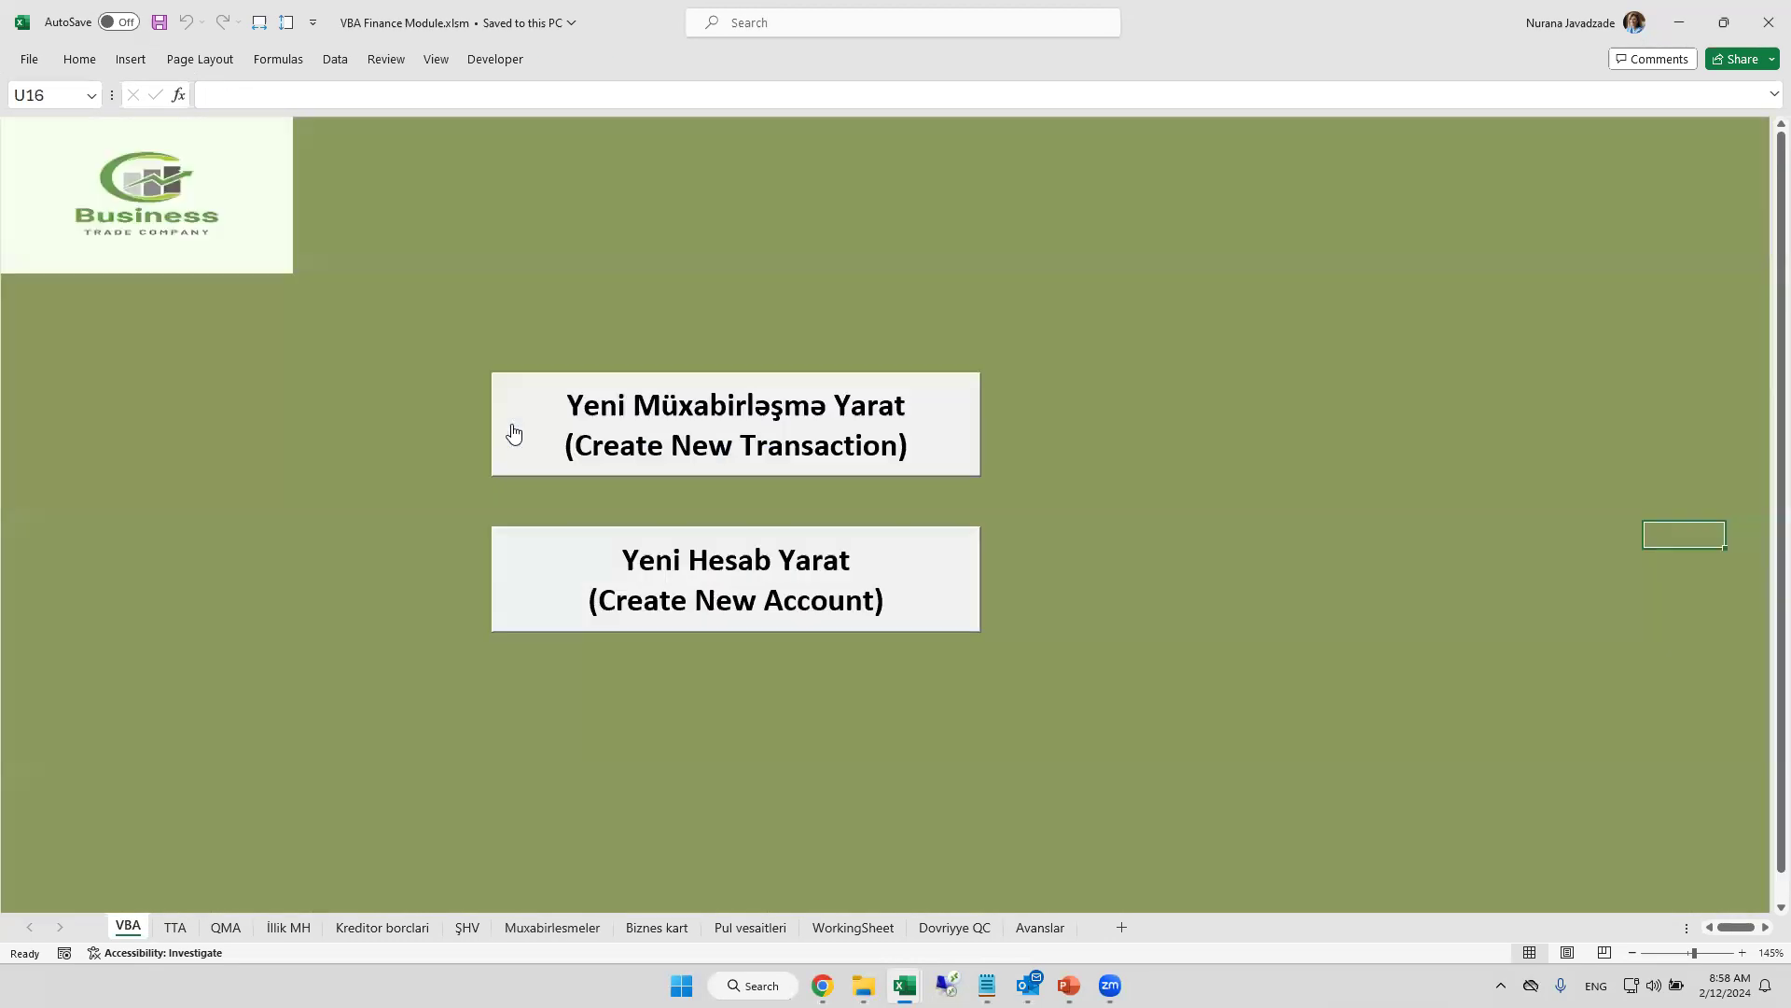
- Open the Daxil olan ianələr form, preview its debit and credit account lists, then cancel it
click(643, 429)
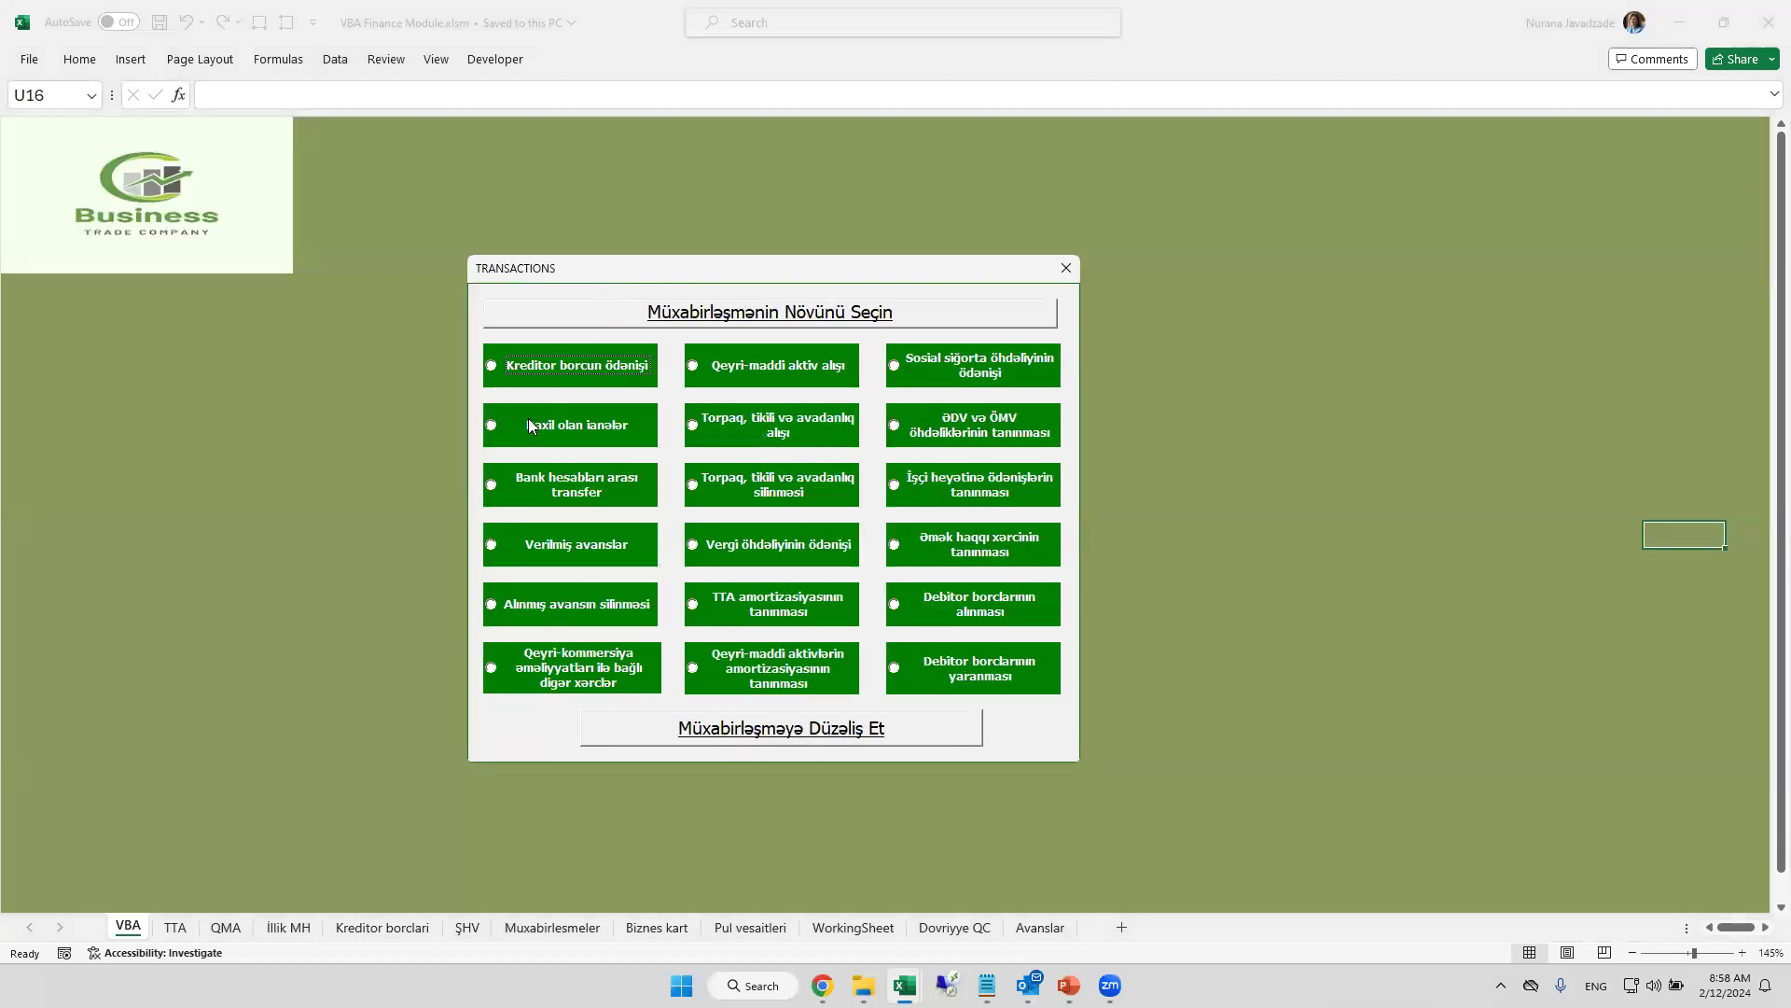
click(529, 426)
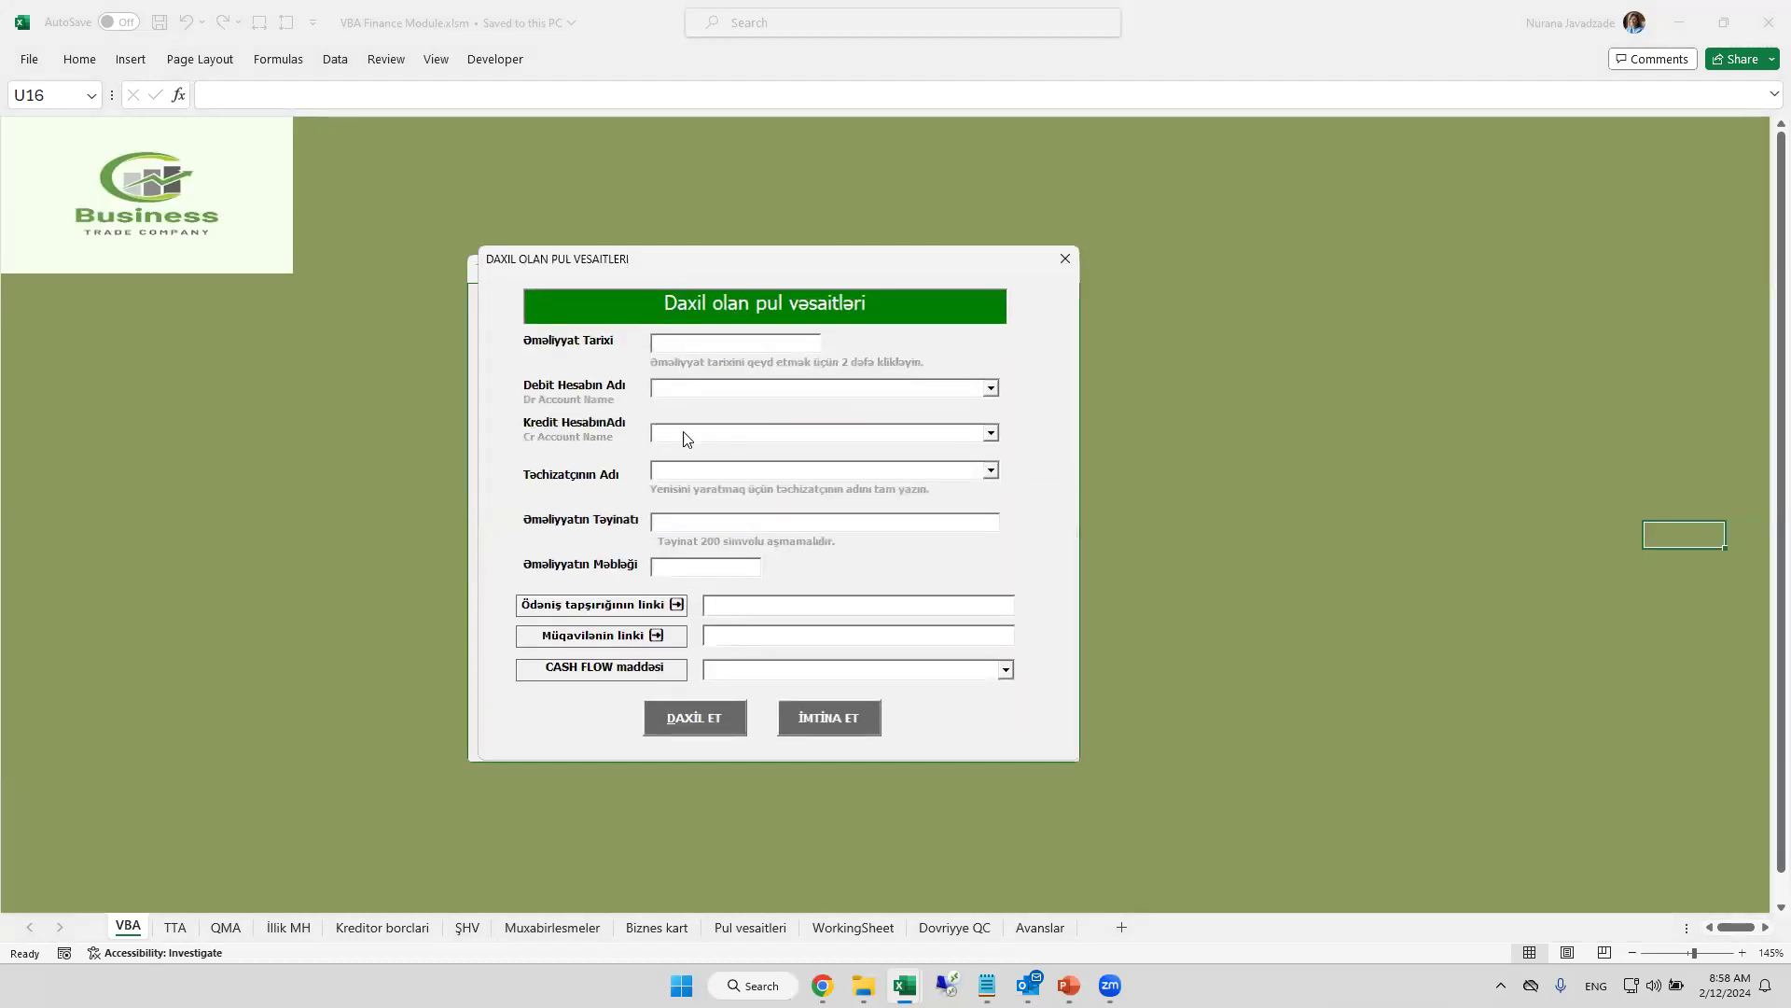
click(991, 387)
click(990, 387)
click(990, 389)
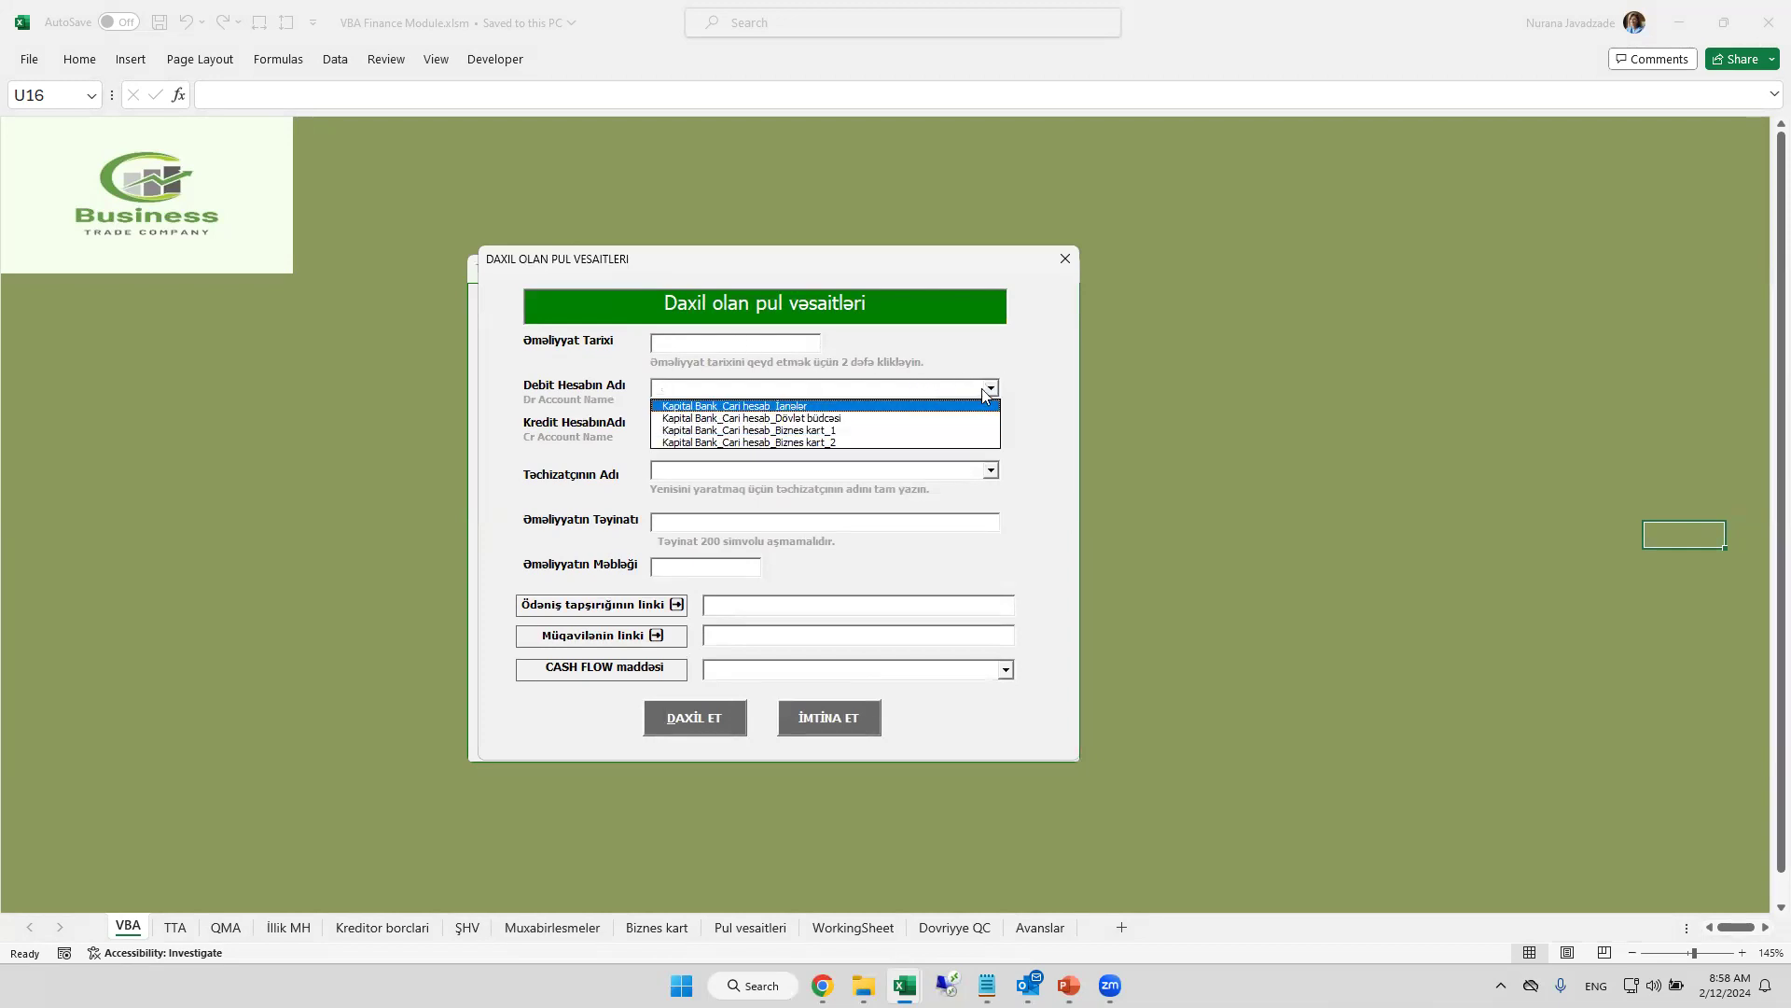
click(1000, 448)
click(991, 432)
click(1002, 362)
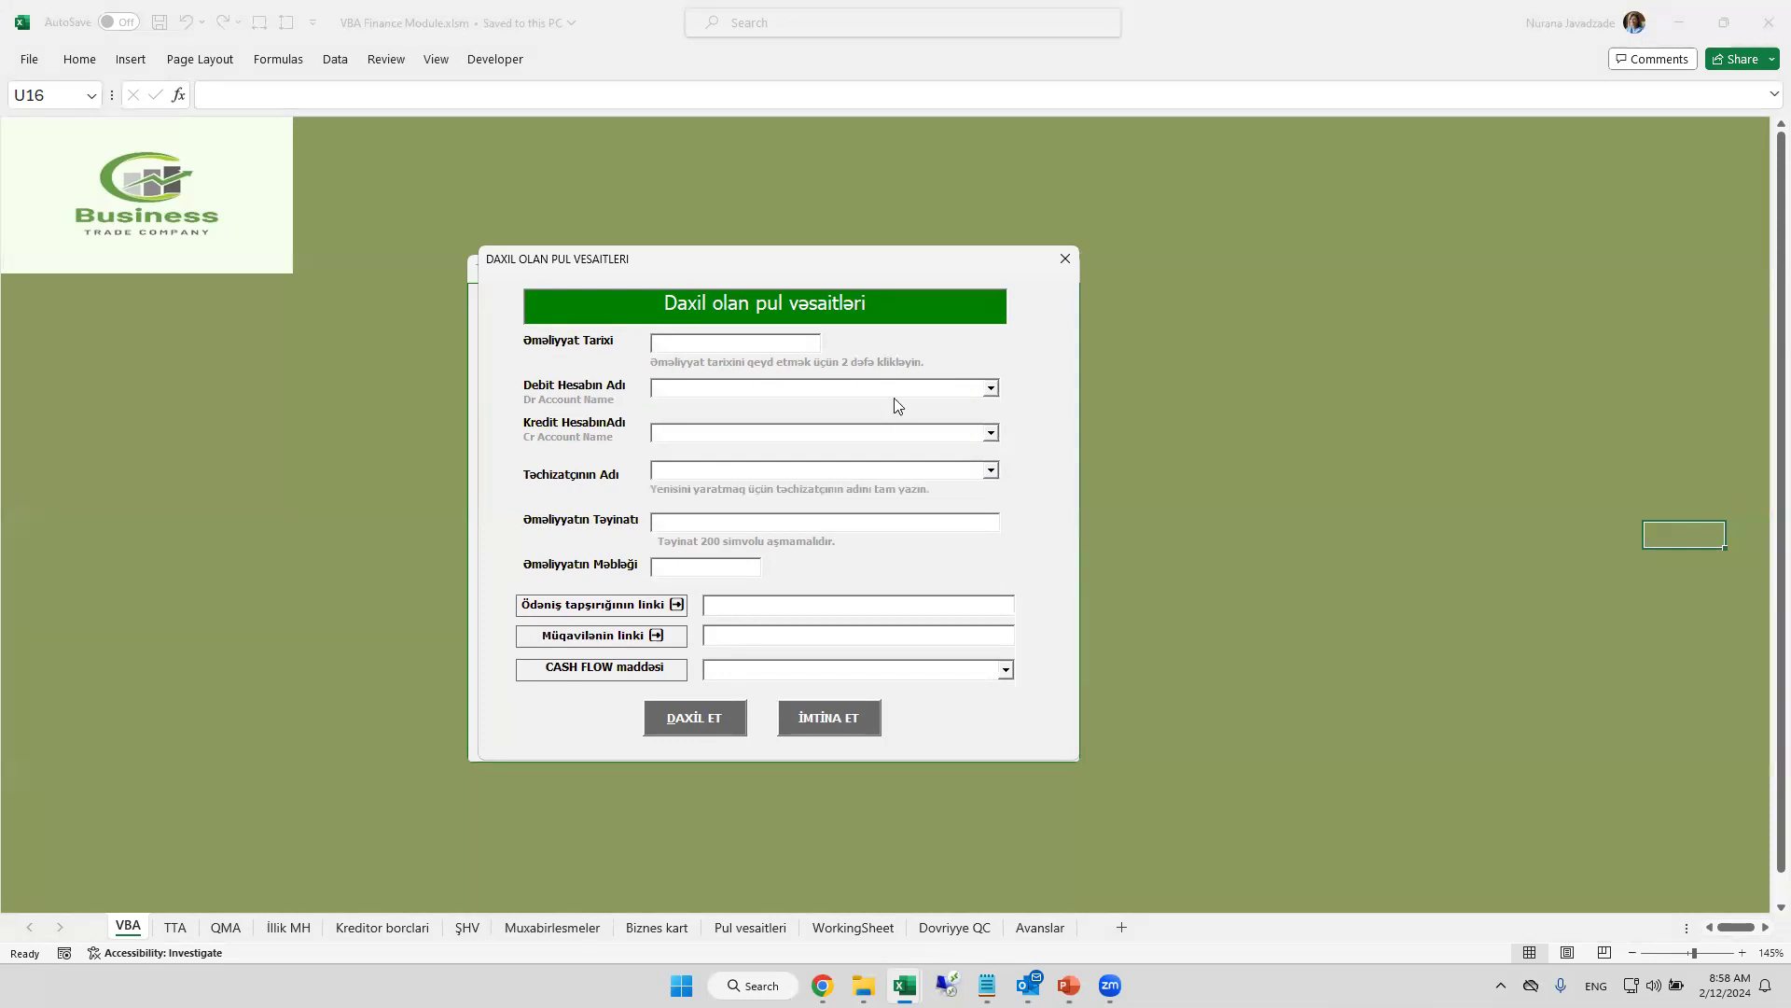
click(992, 434)
click(952, 360)
click(819, 720)
click(579, 483)
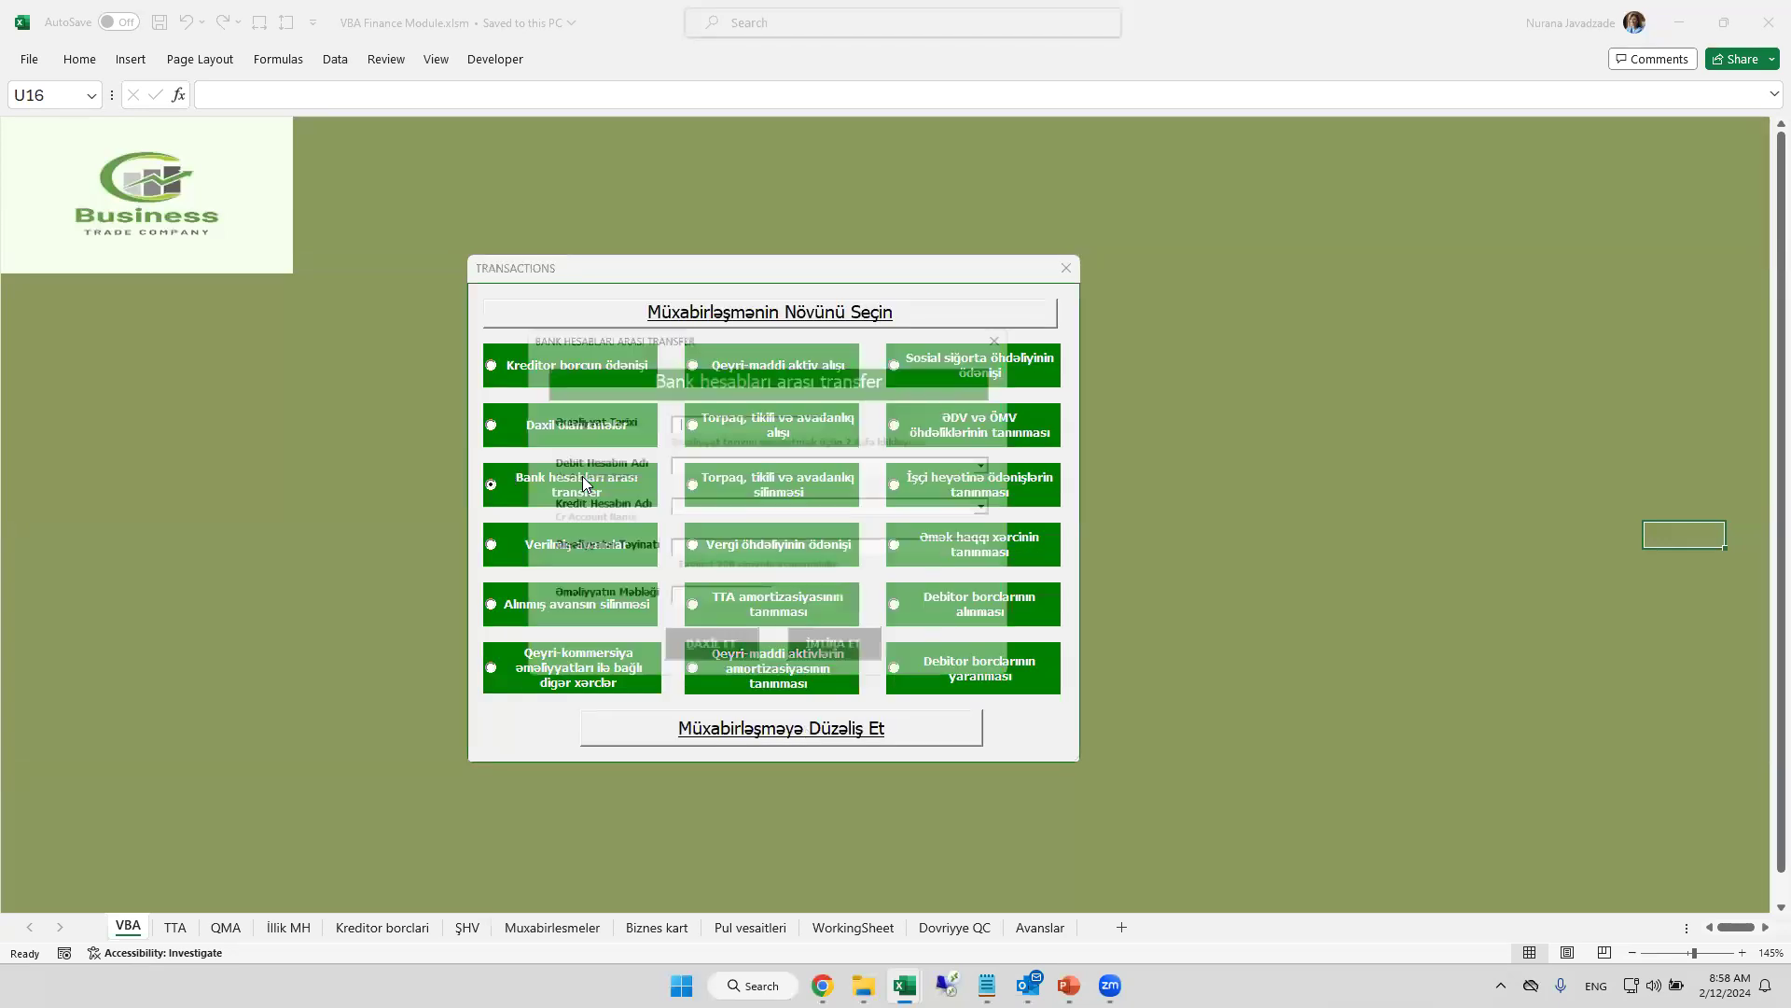
click(1002, 461)
click(1002, 462)
click(1001, 505)
click(1001, 506)
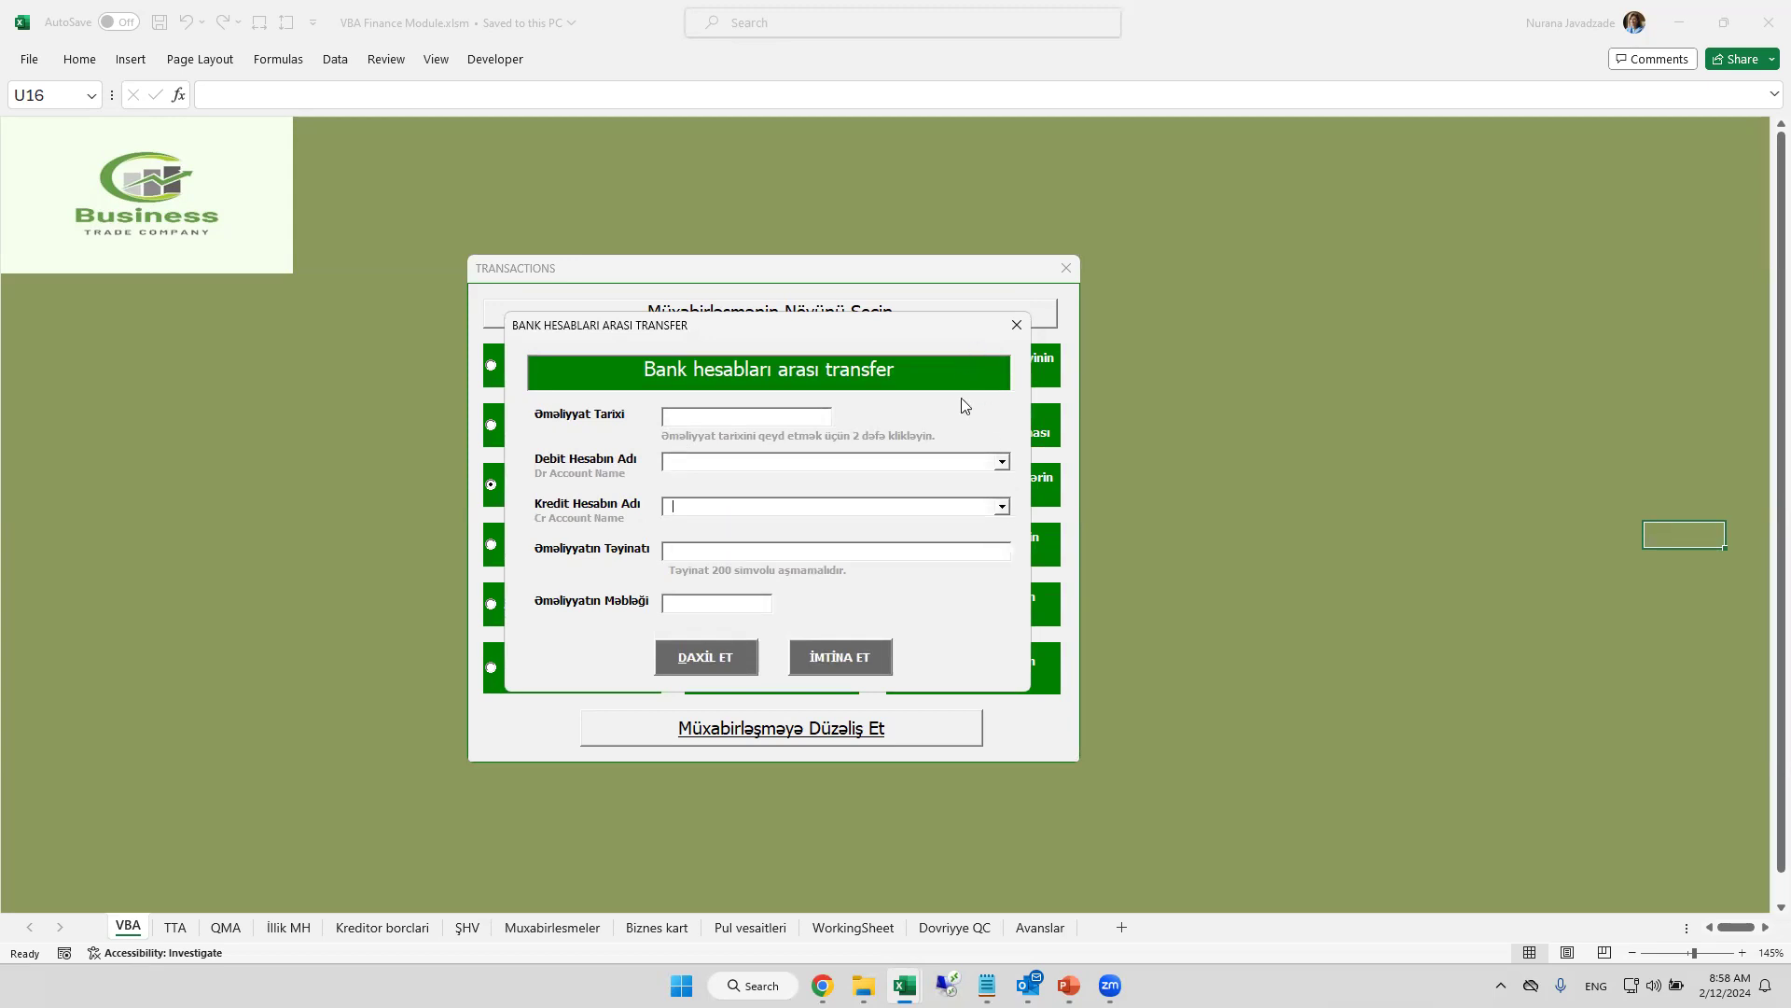
click(843, 661)
click(573, 546)
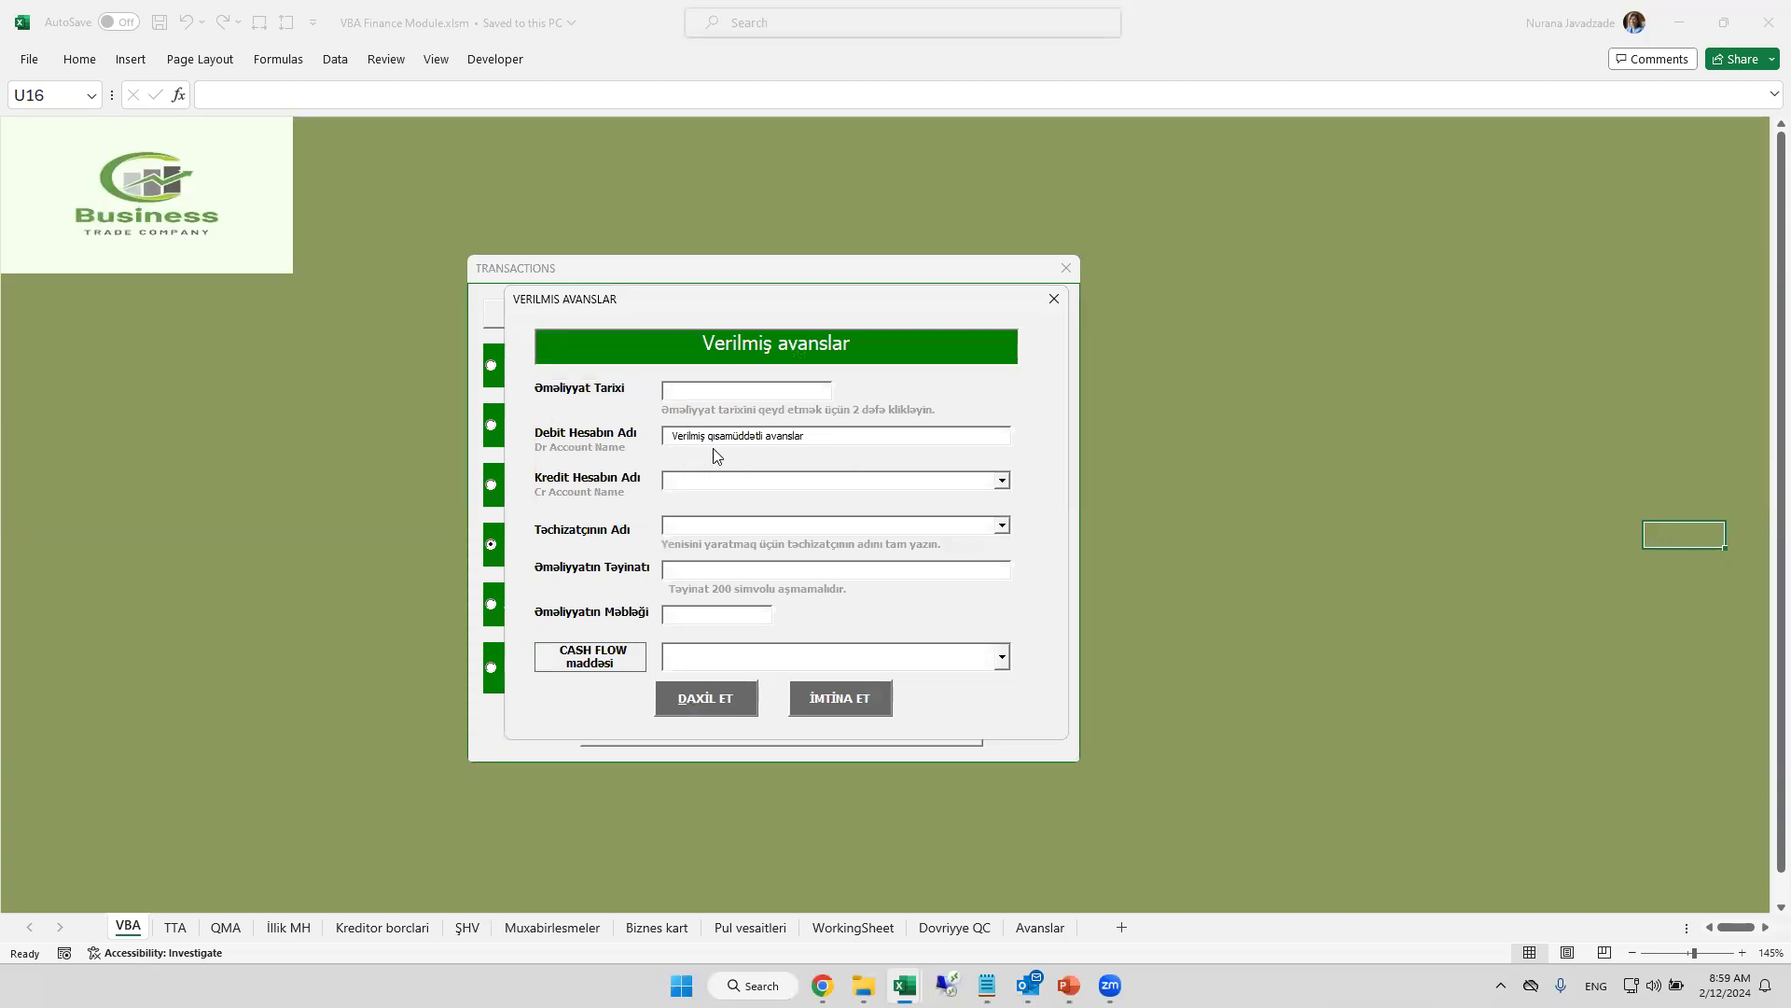
drag(831, 437, 644, 437)
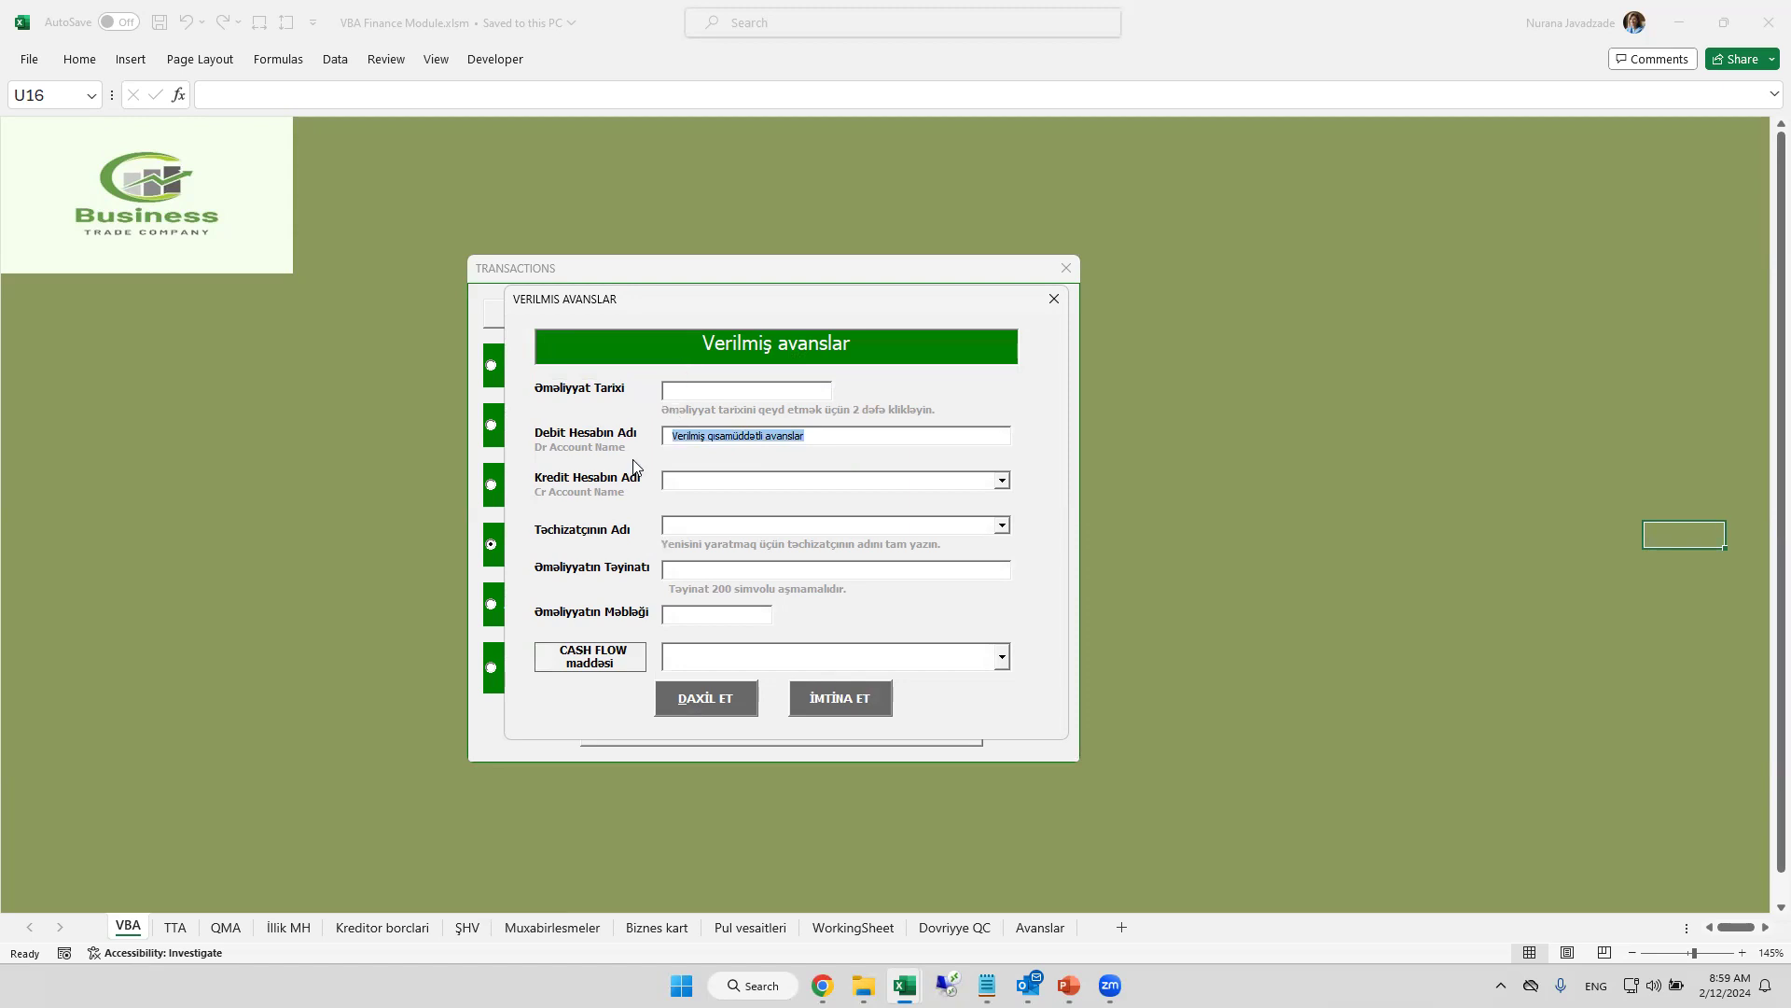
click(1002, 482)
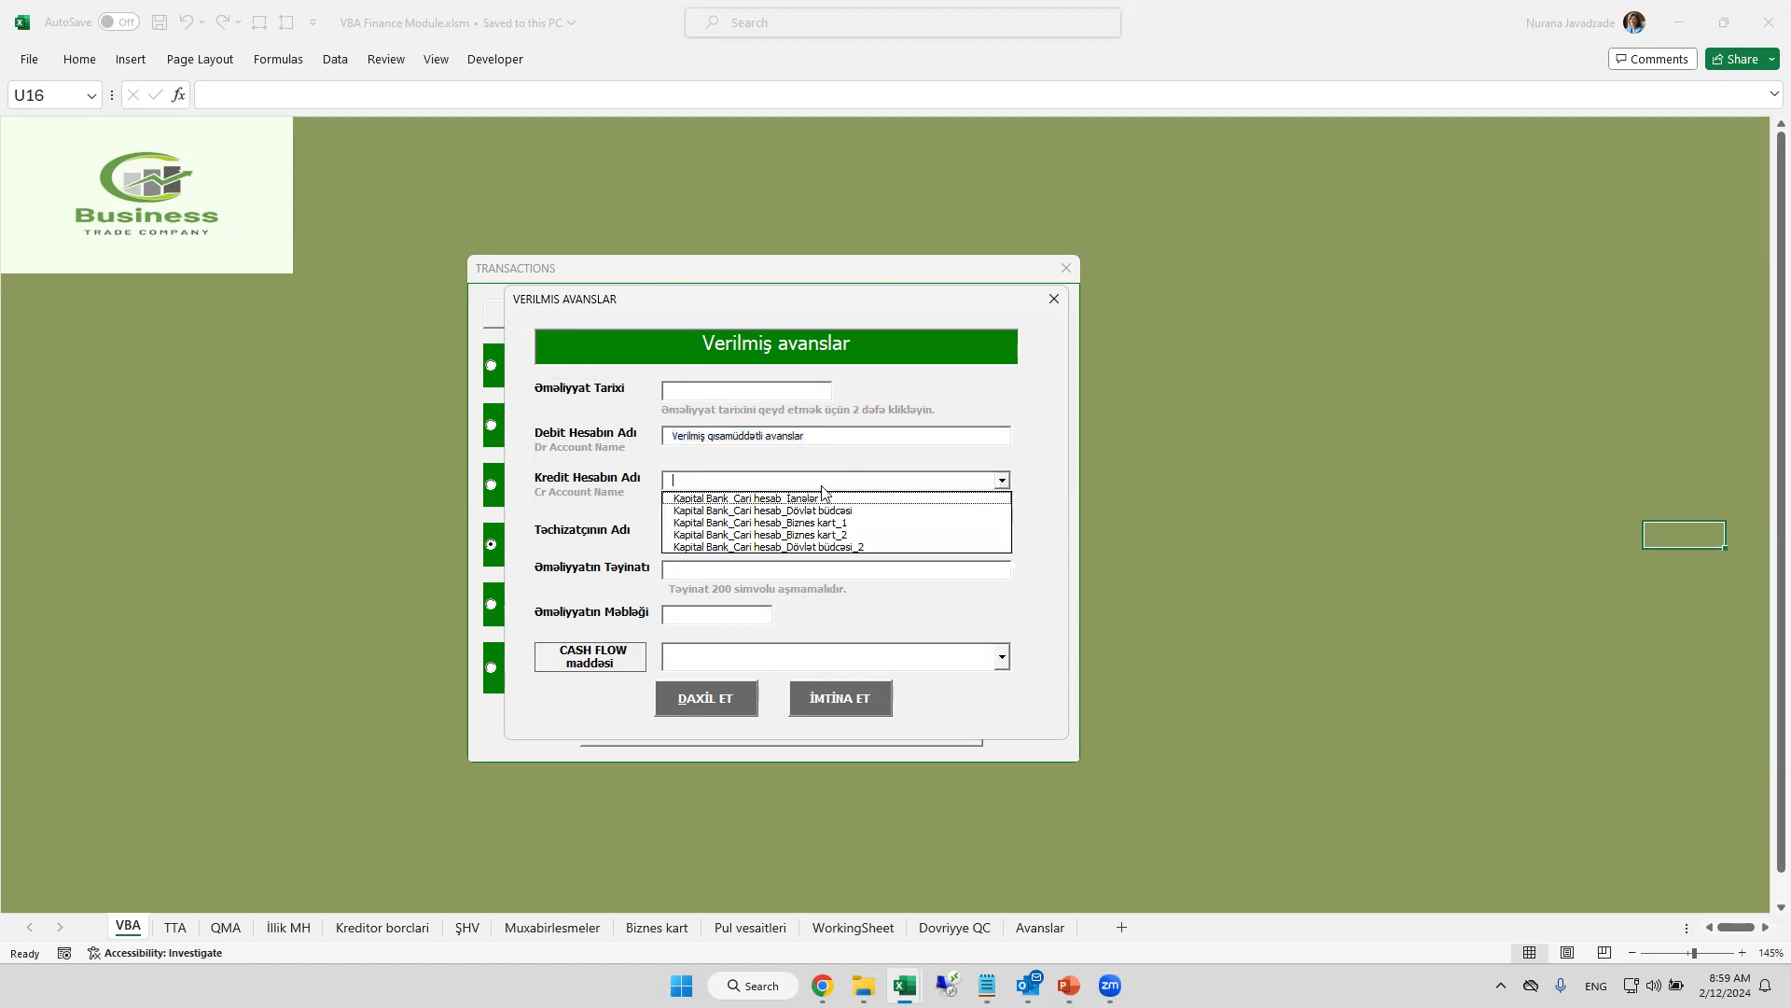
click(893, 464)
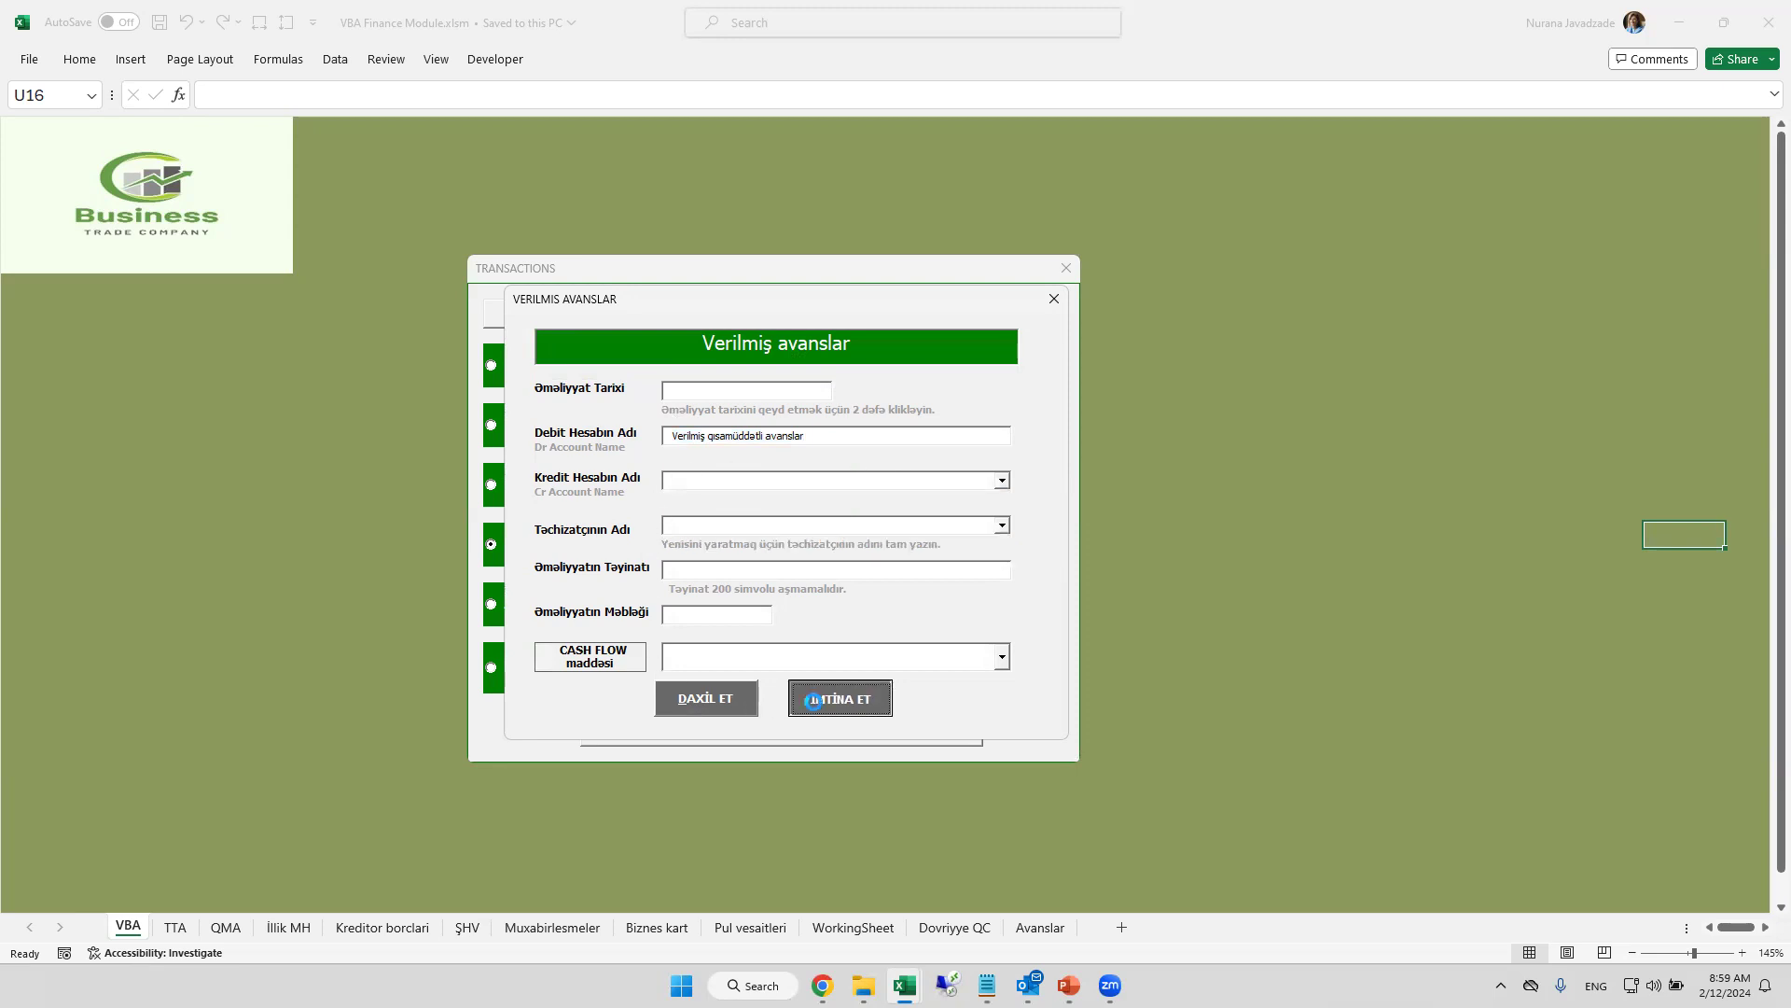
click(849, 699)
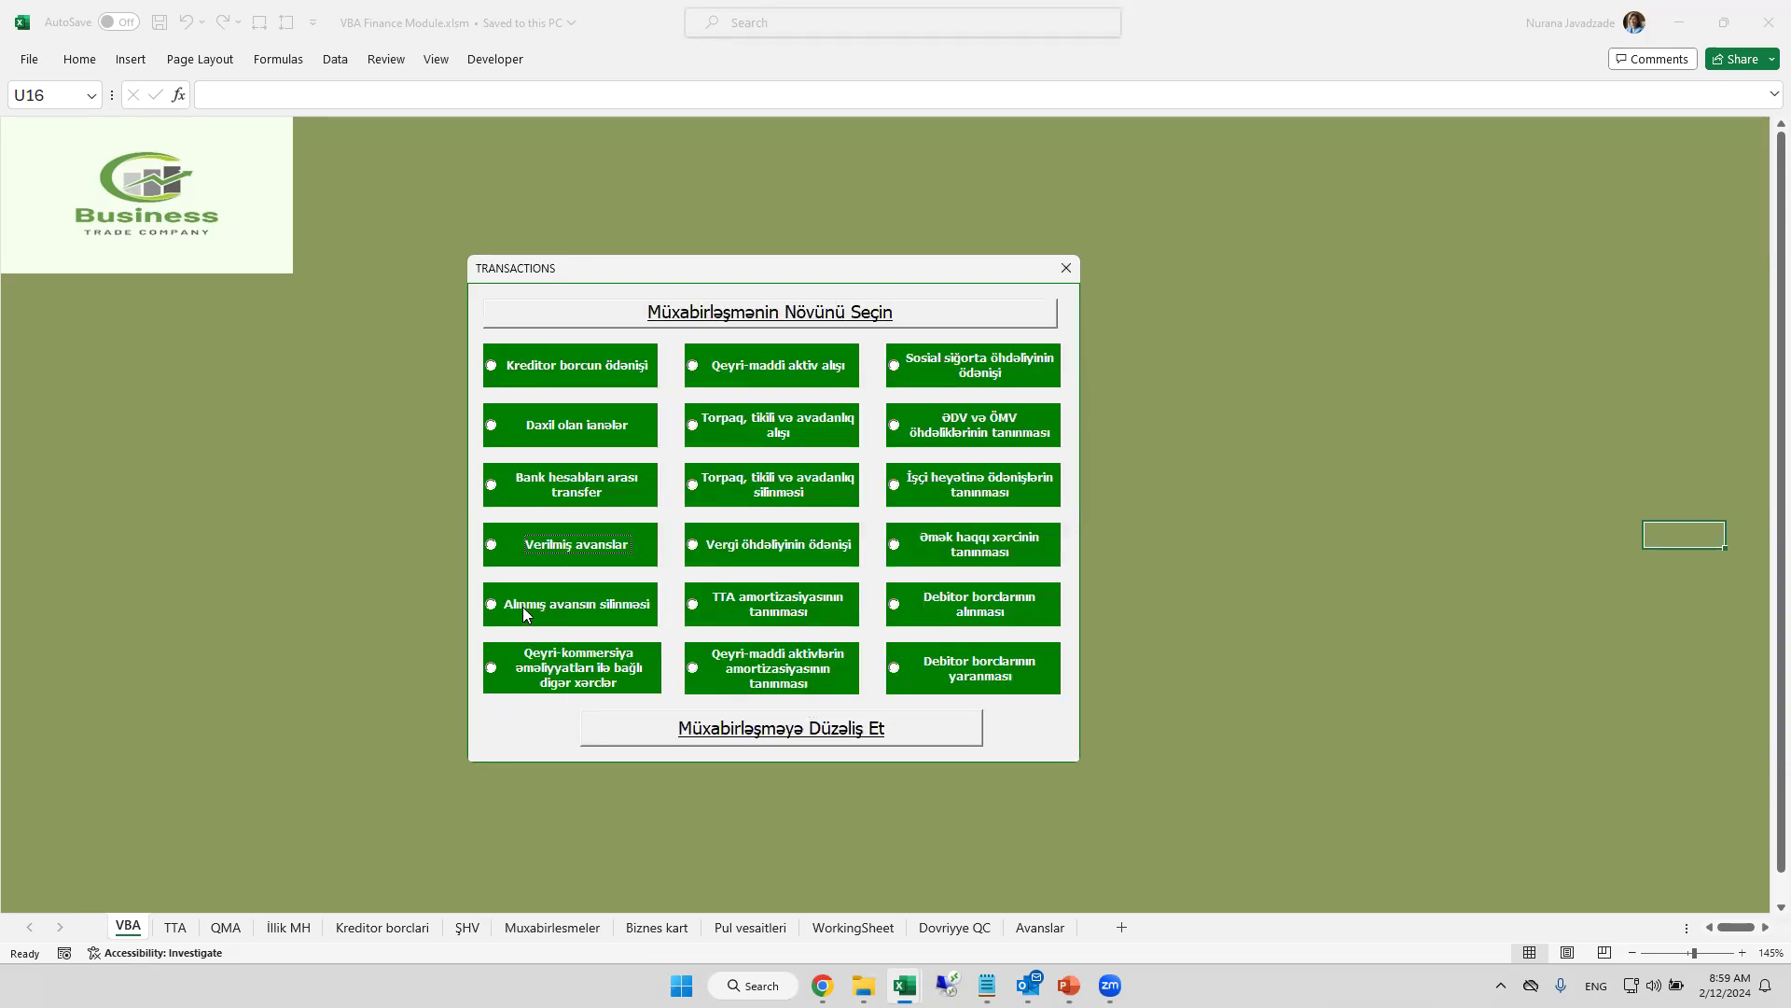
click(523, 608)
drag(722, 444, 615, 464)
click(1010, 480)
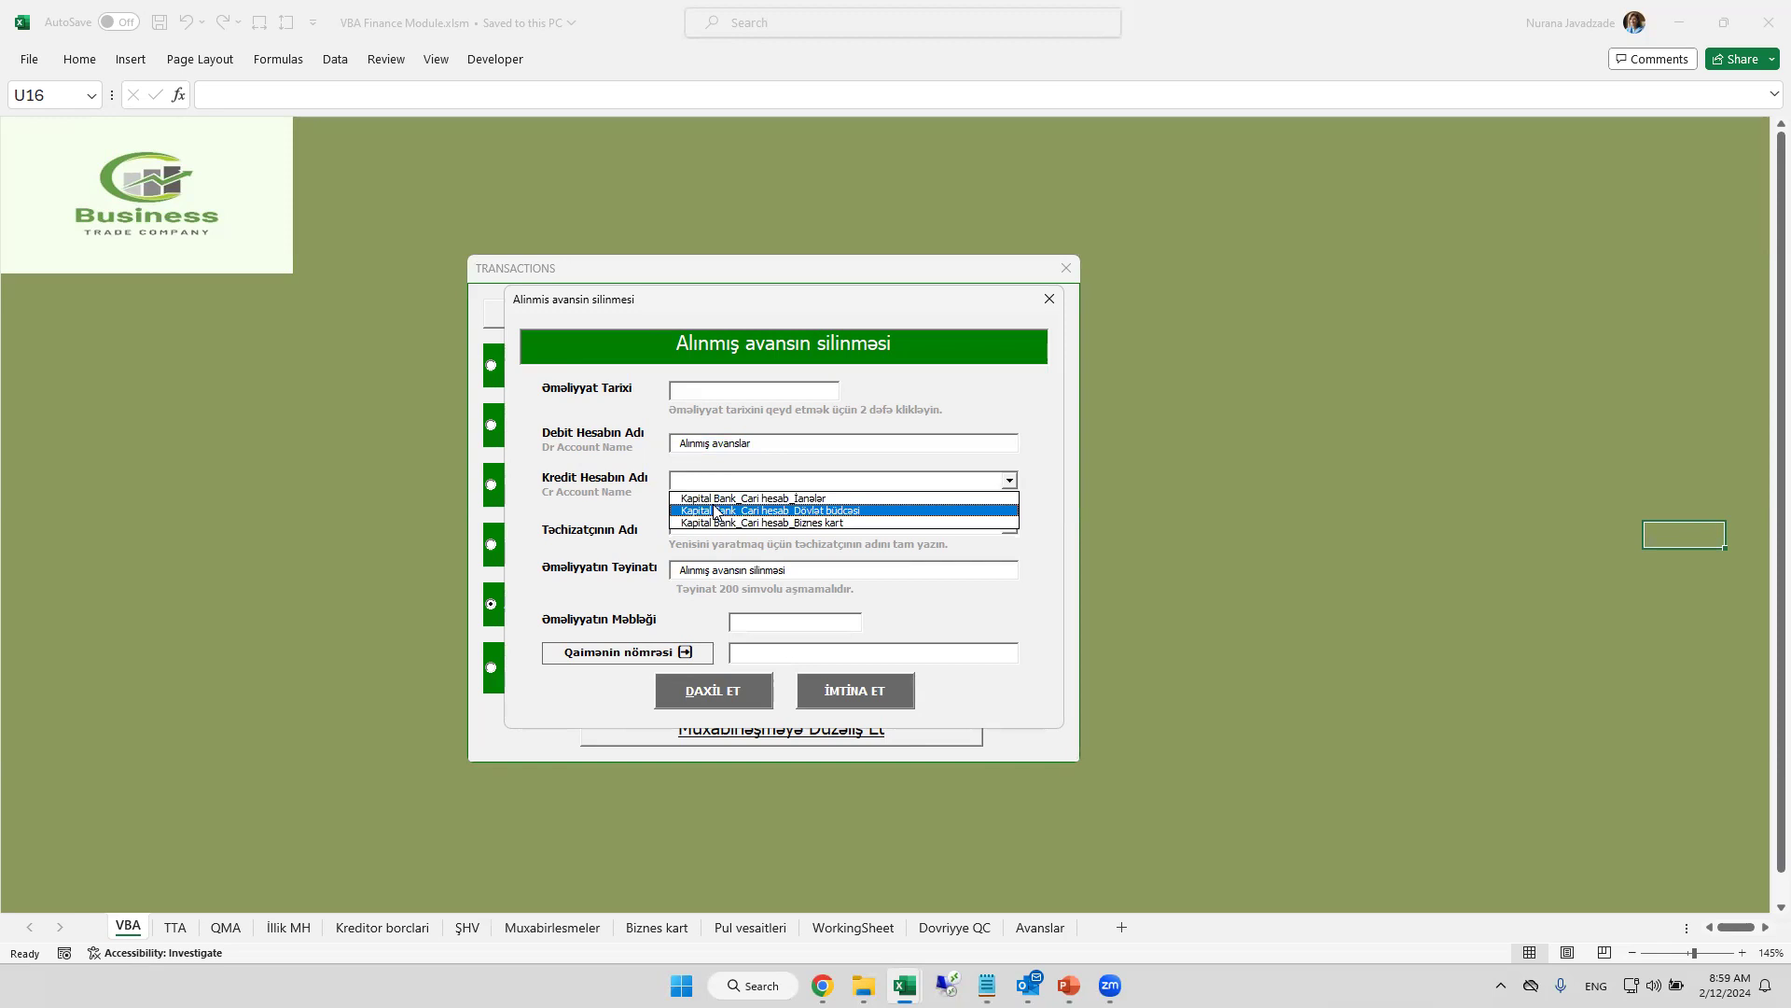
click(912, 601)
drag(767, 573, 611, 571)
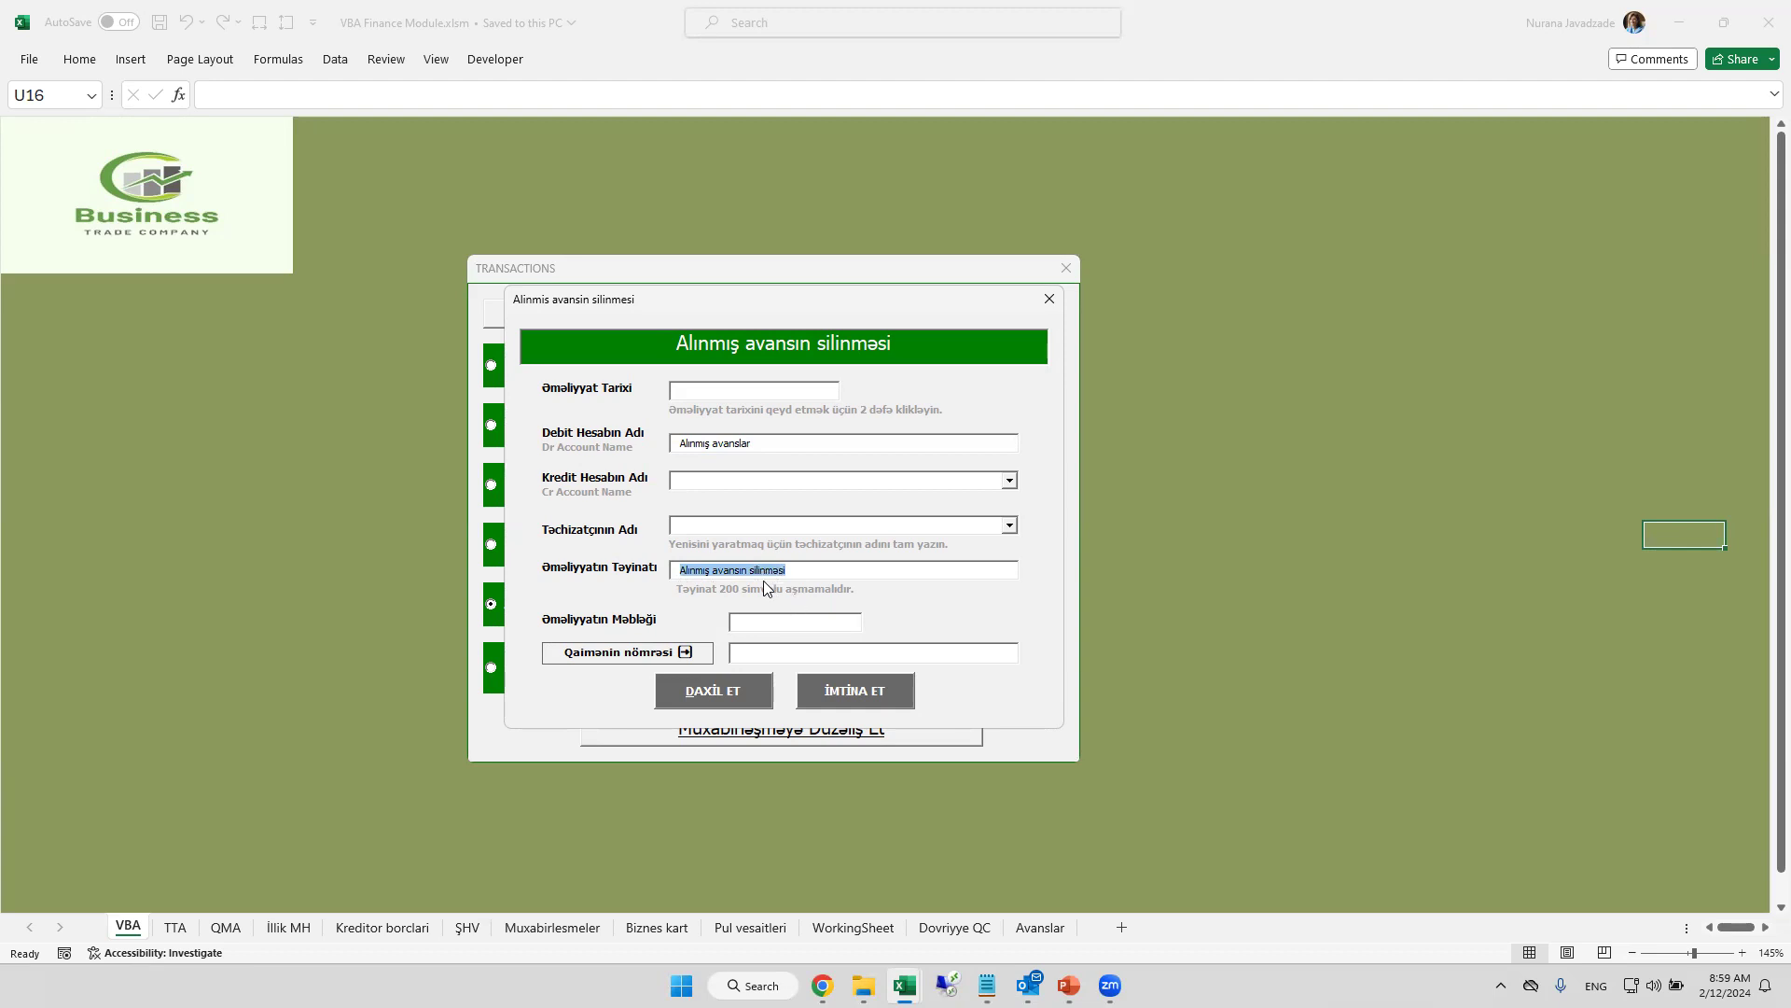
click(840, 696)
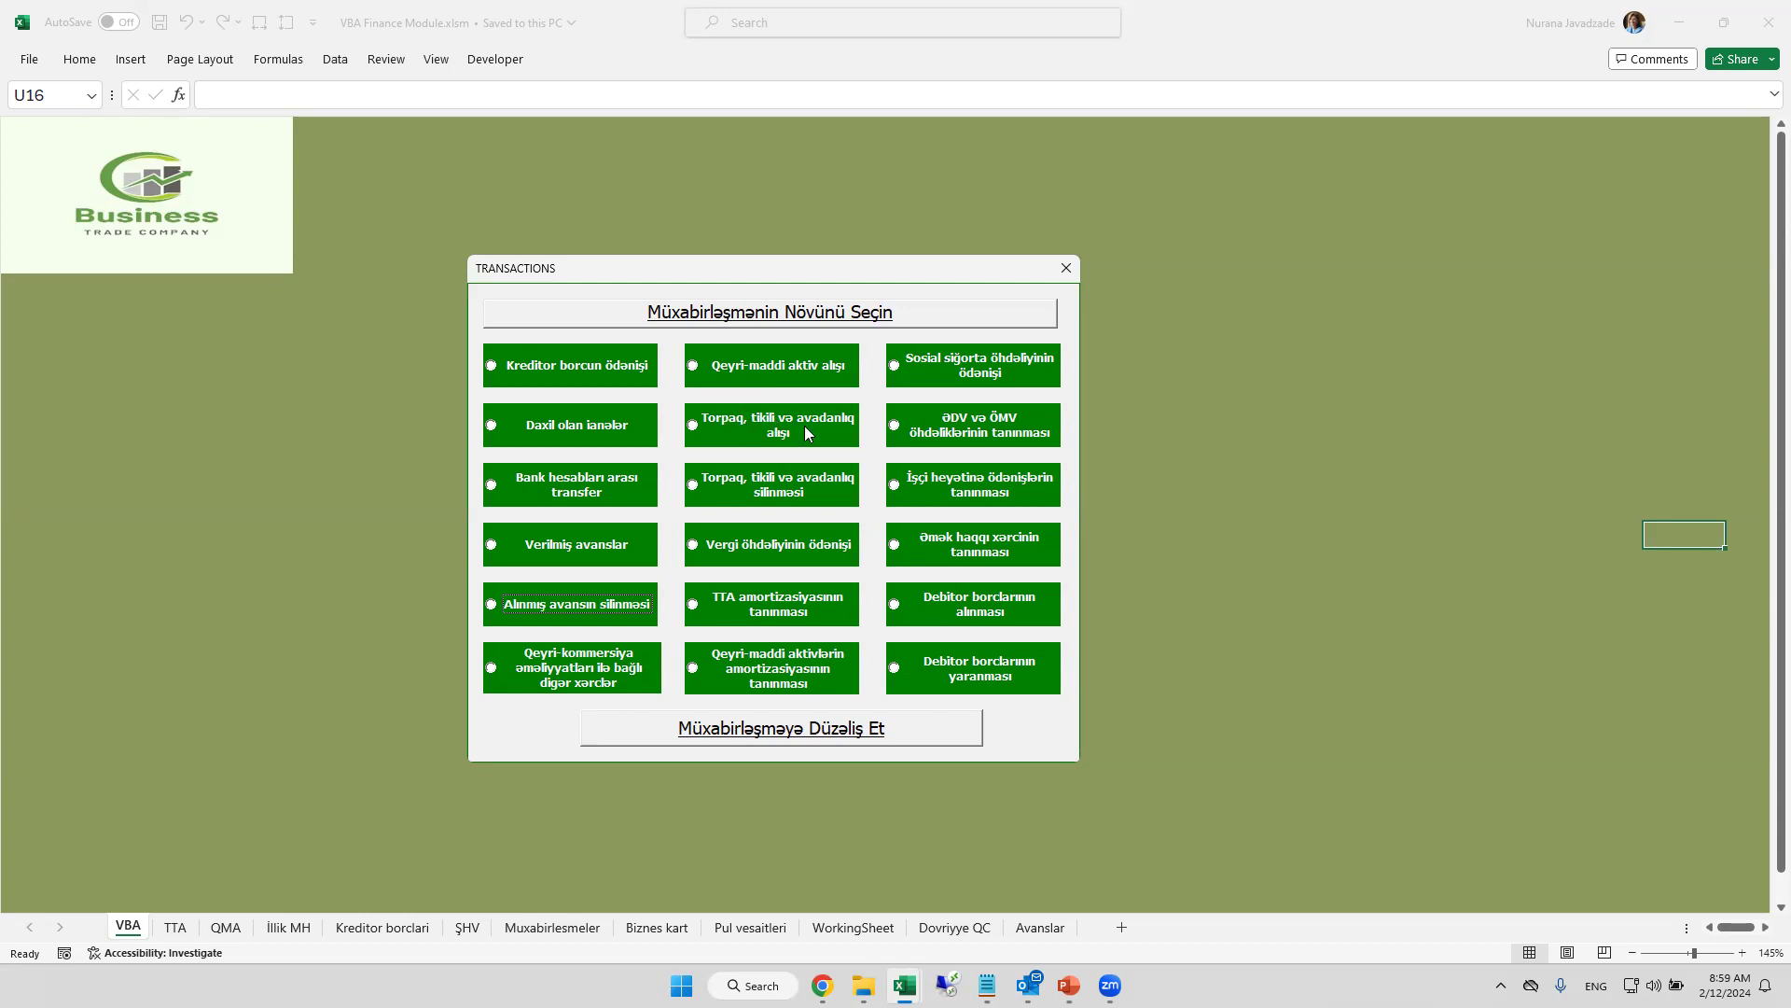
- Open Qeyri-maddi aktiv alışı dated 02/12/2024, debit Program təminatının dəyəri, credit Biznes kart
click(692, 368)
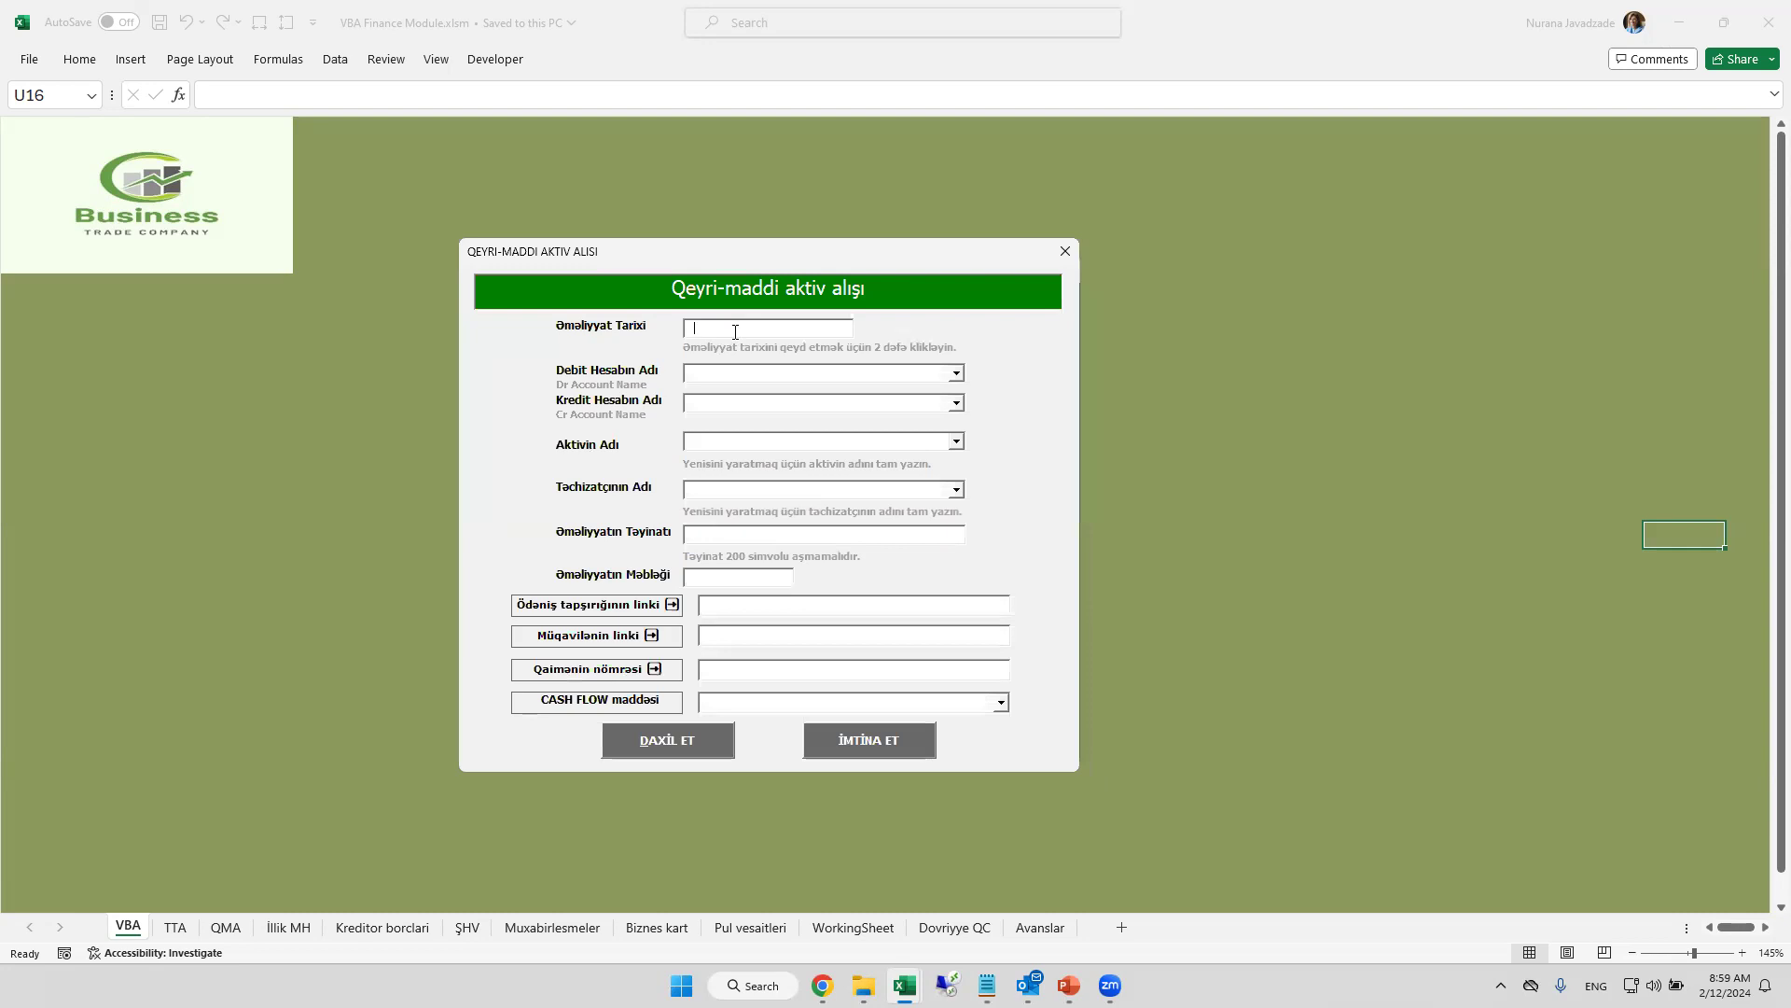
double_click(736, 332)
click(849, 517)
click(772, 376)
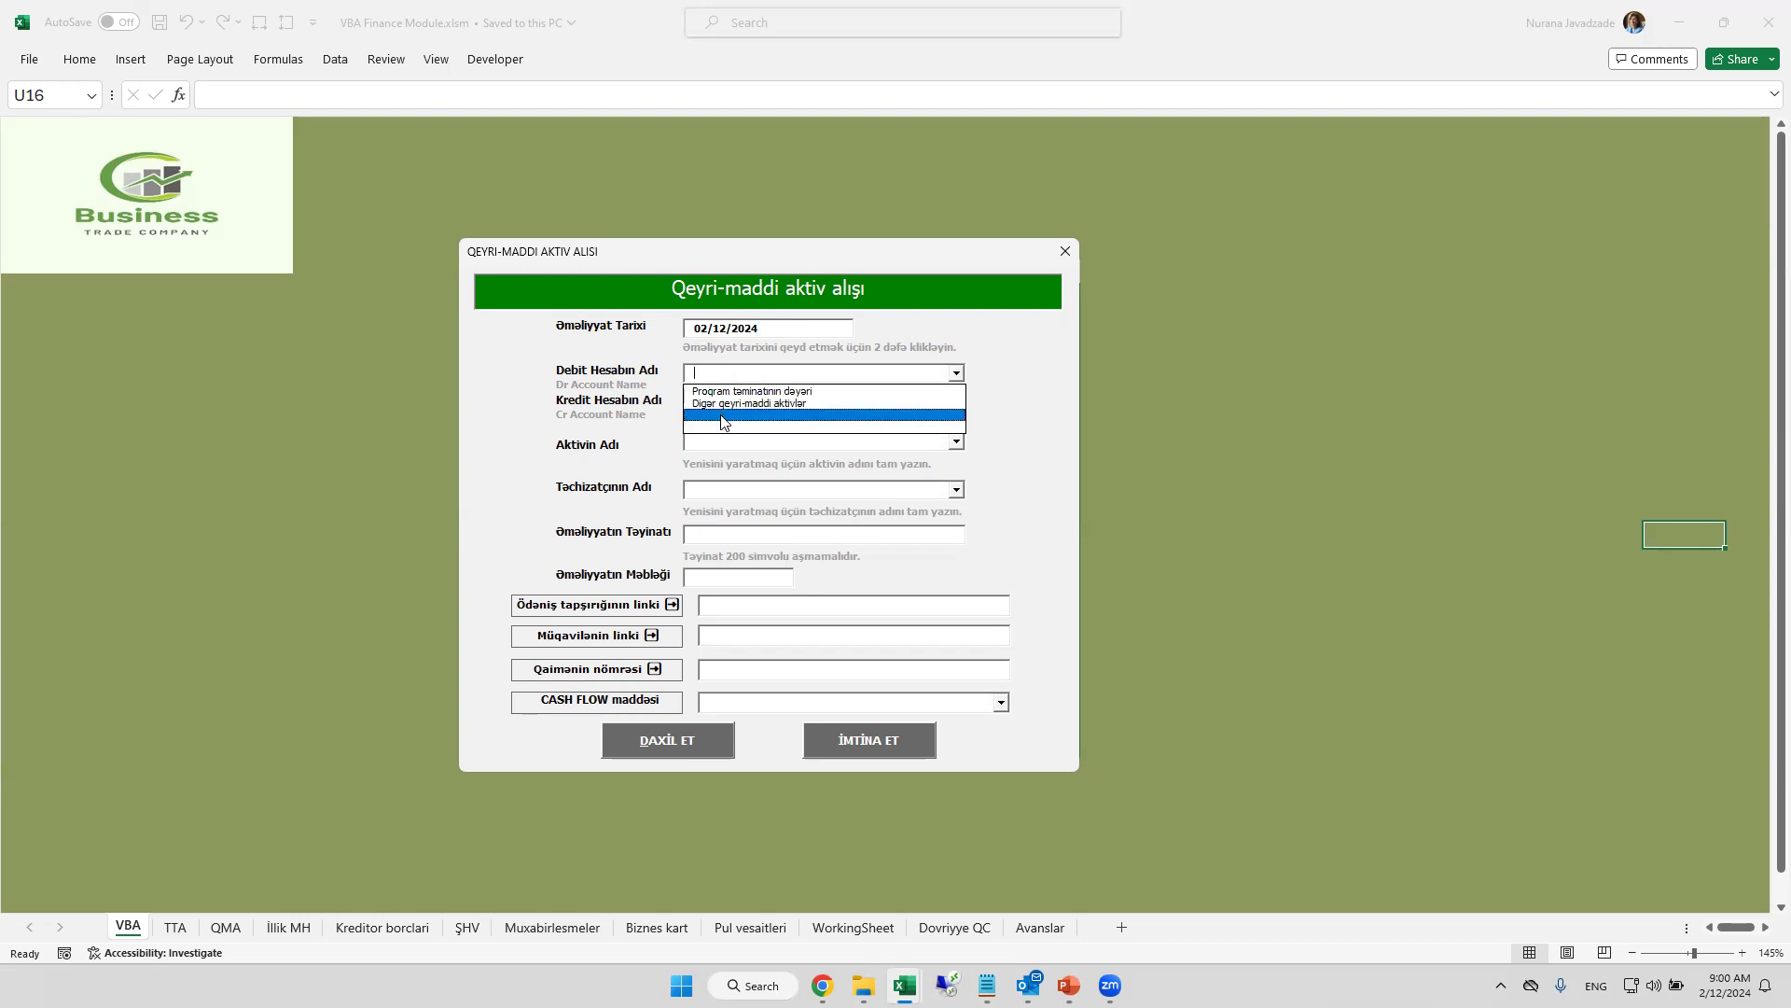
click(700, 392)
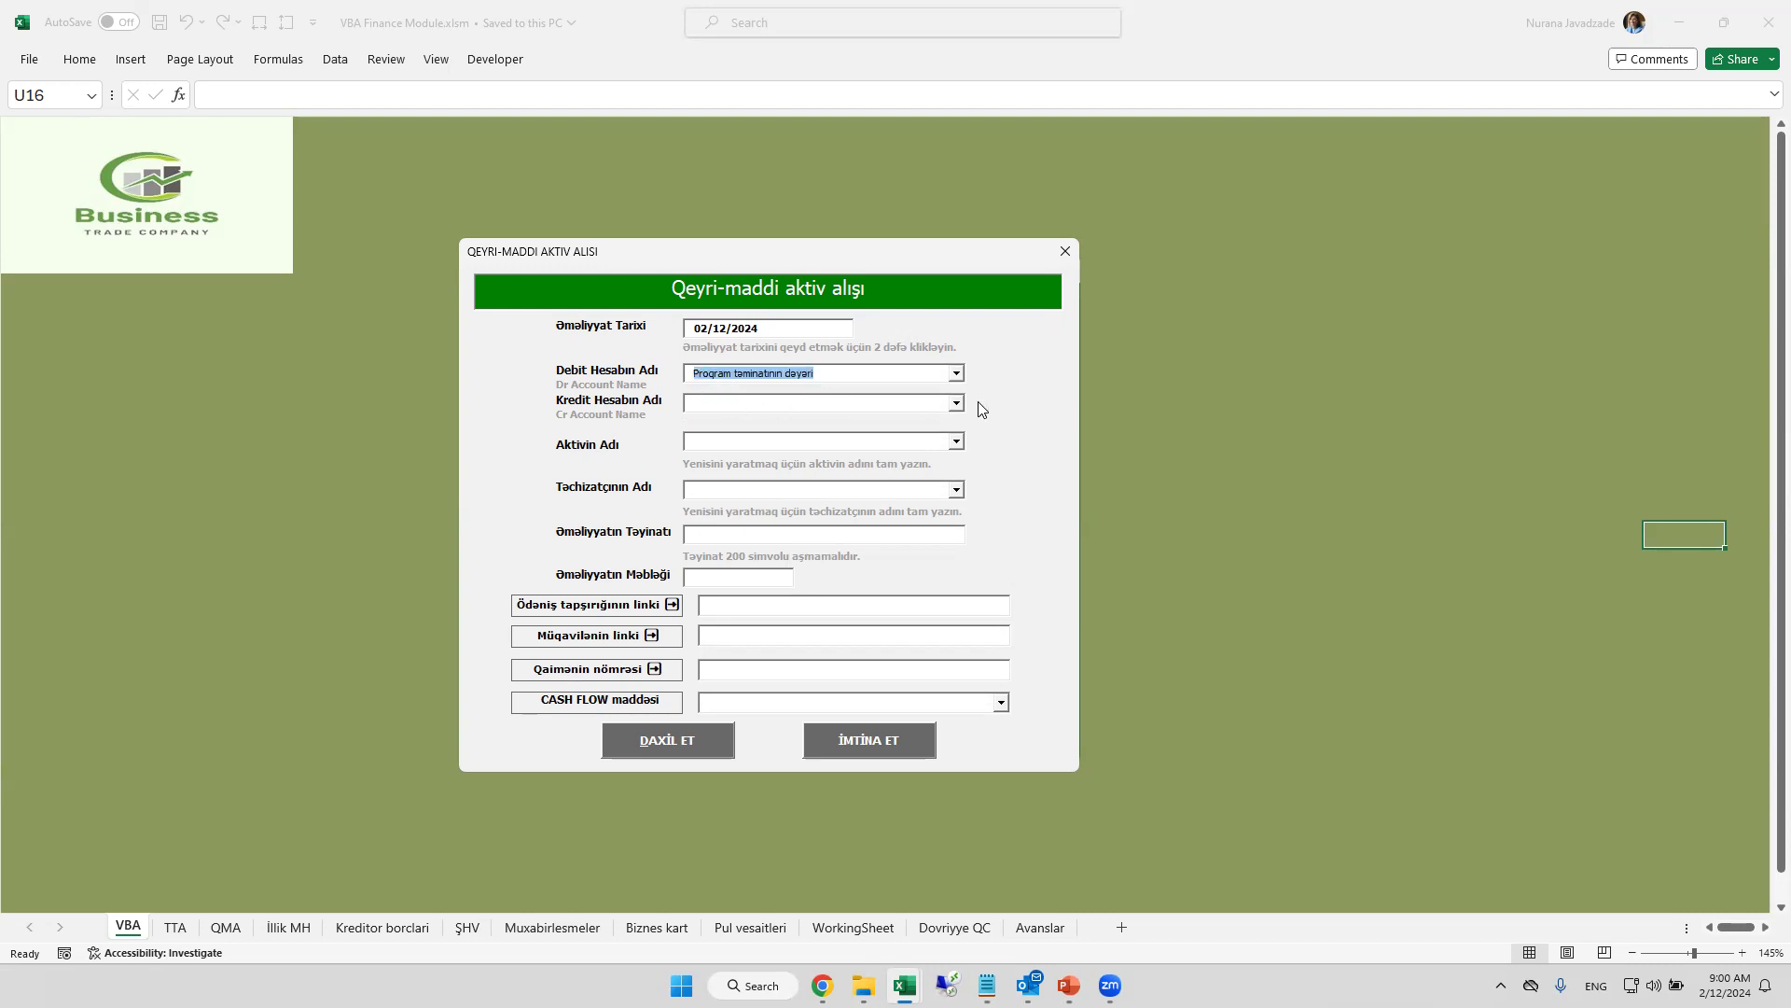
click(954, 403)
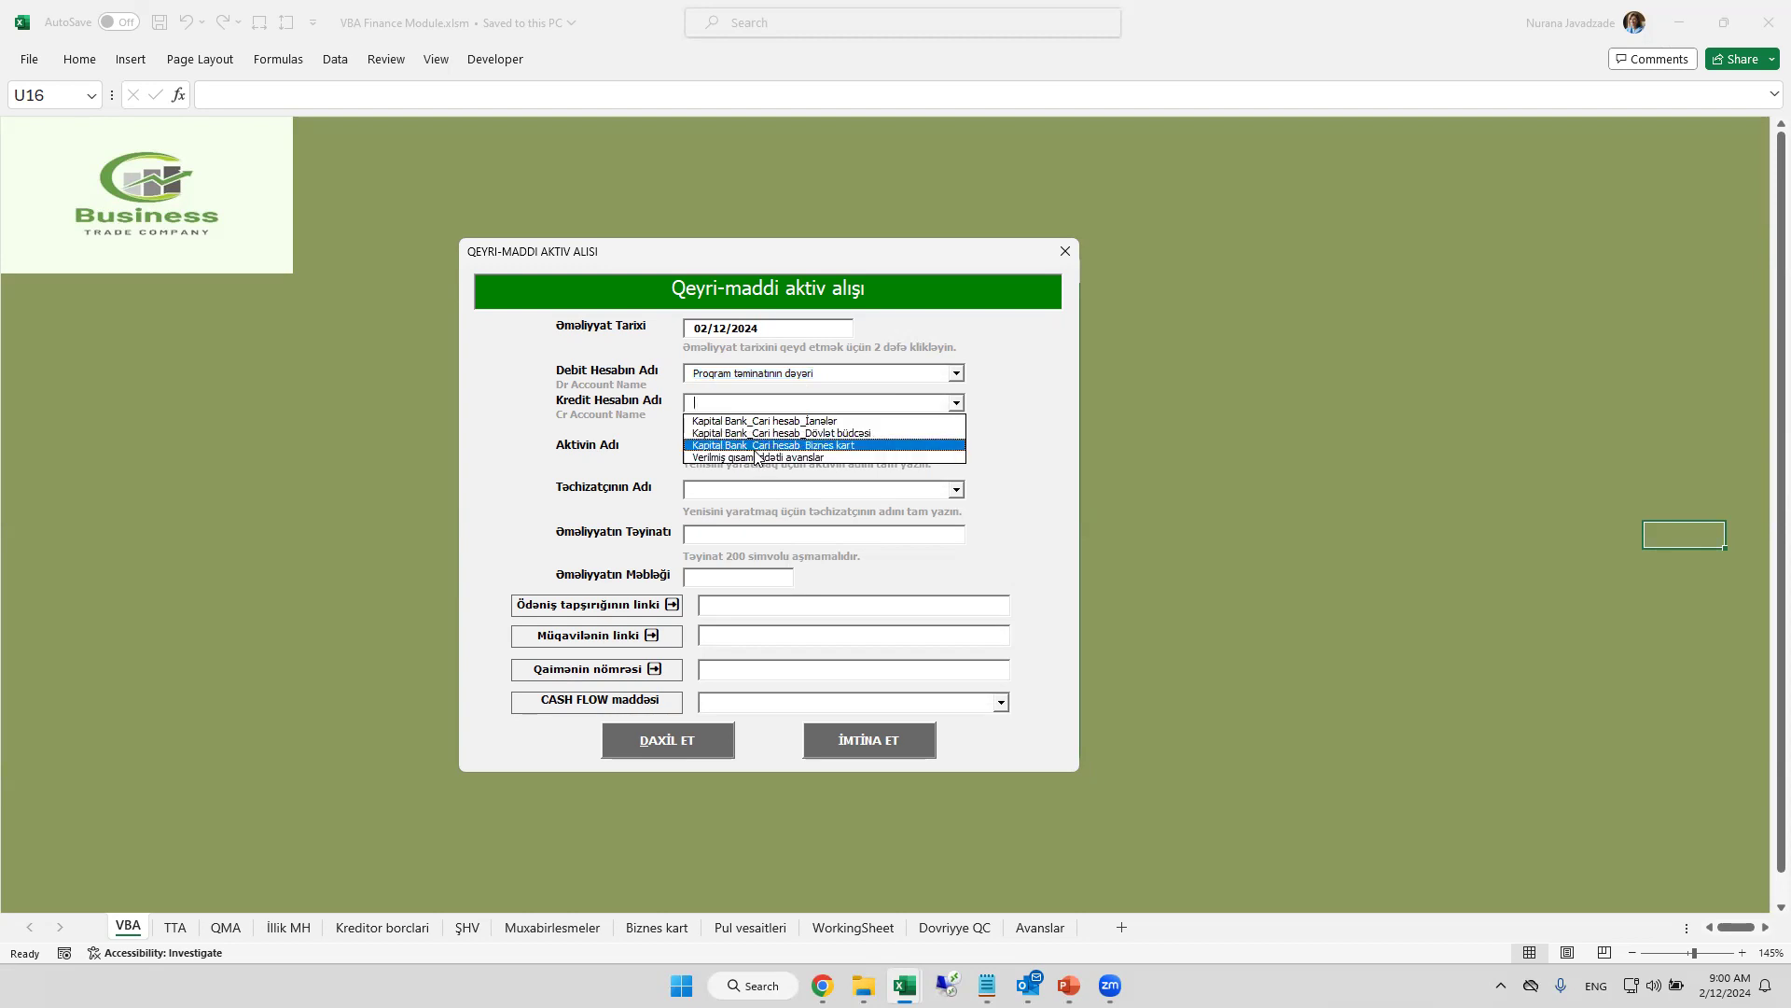
click(816, 446)
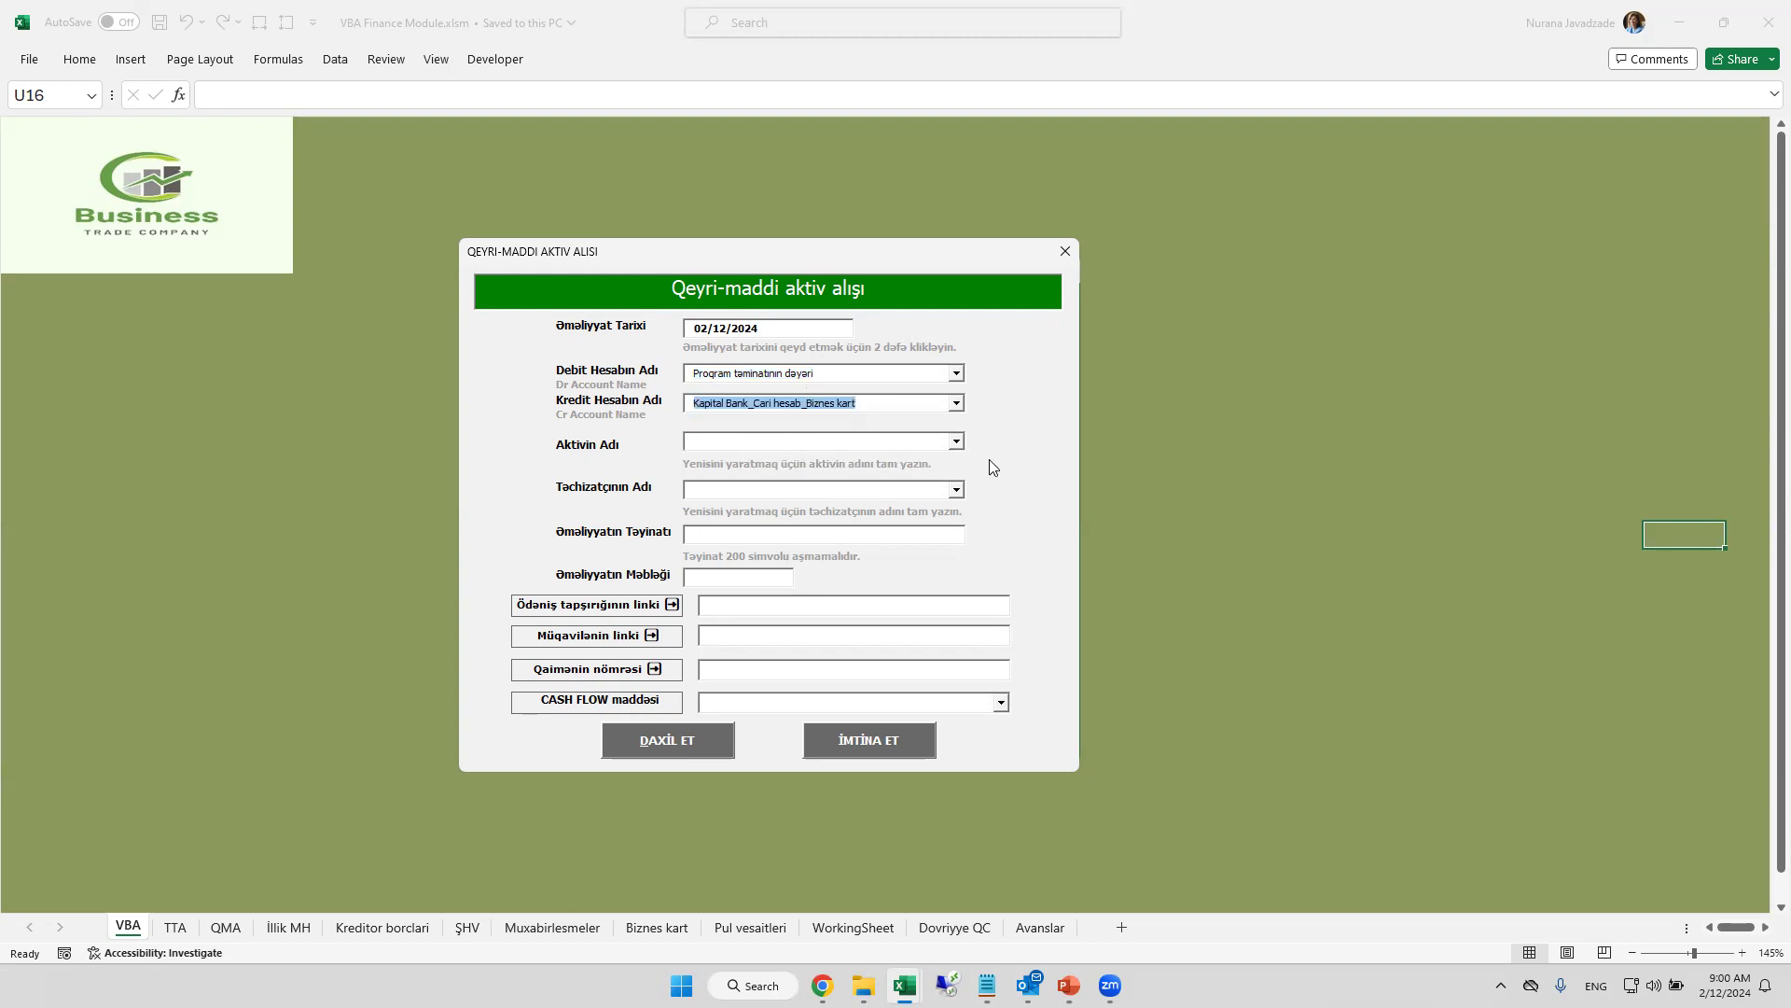
- Set asset Program təminatı, supplier ABC MMC, the intangible asset cash flow line, and submit
click(956, 441)
click(751, 460)
click(956, 490)
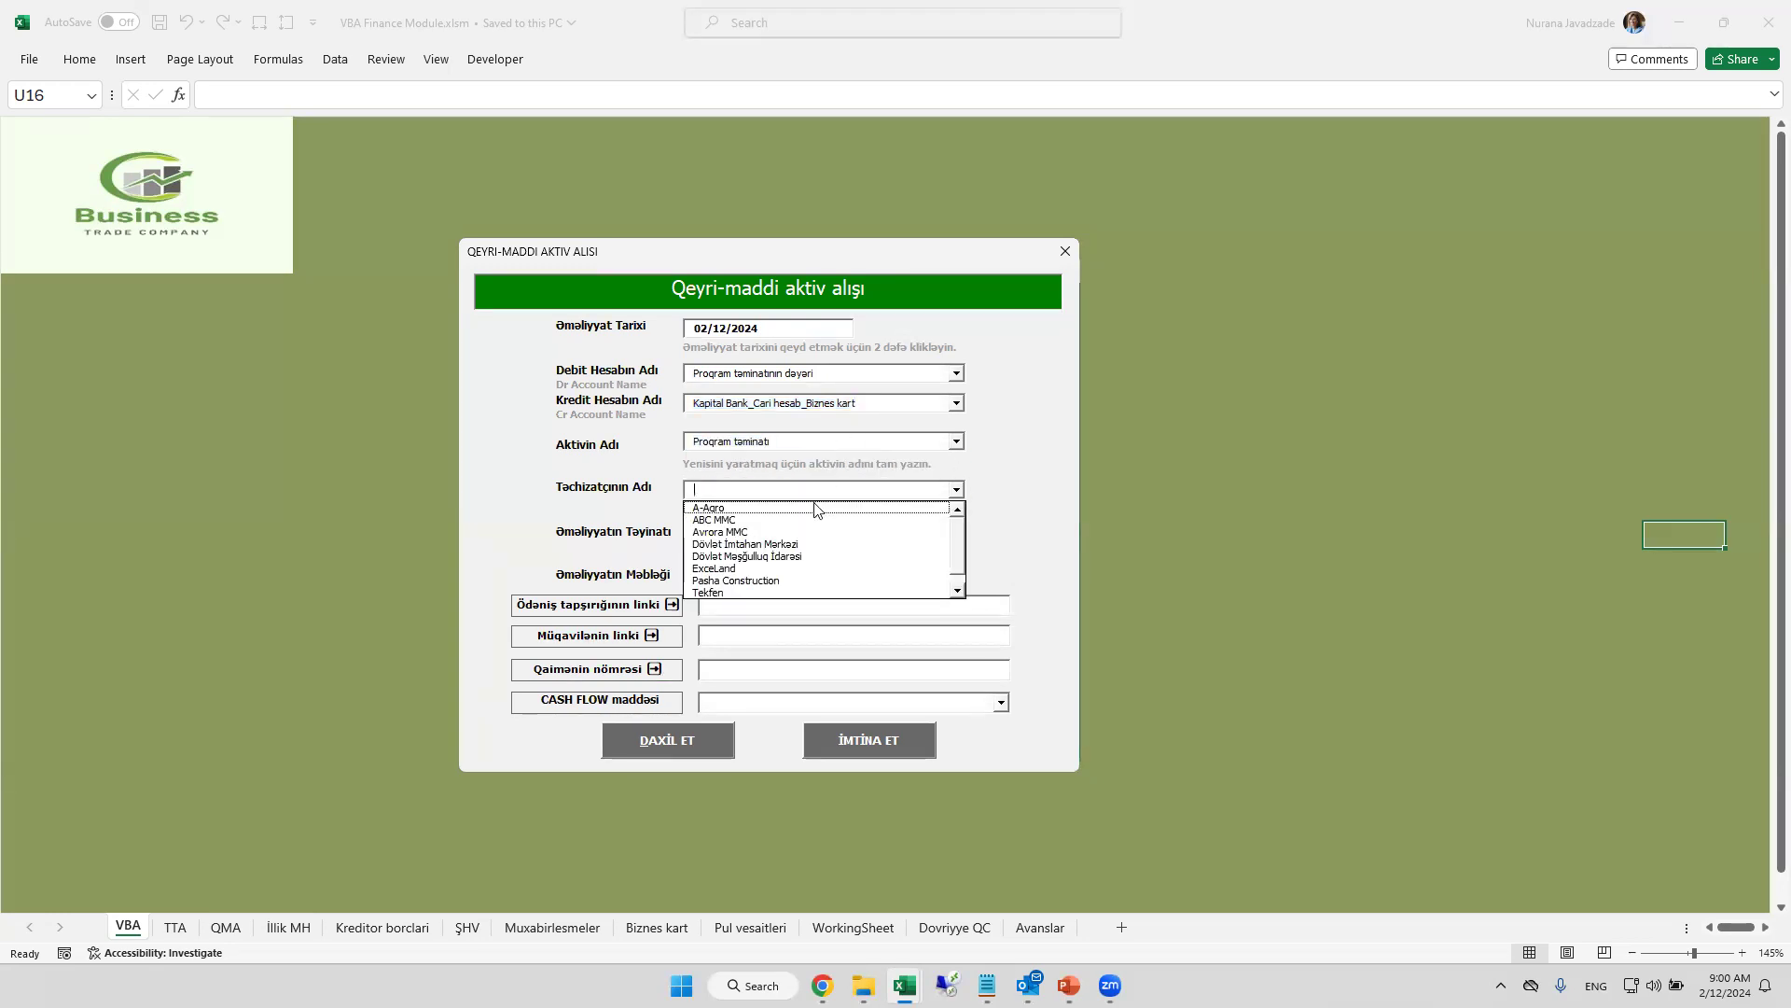
click(737, 520)
click(713, 533)
text(1200)
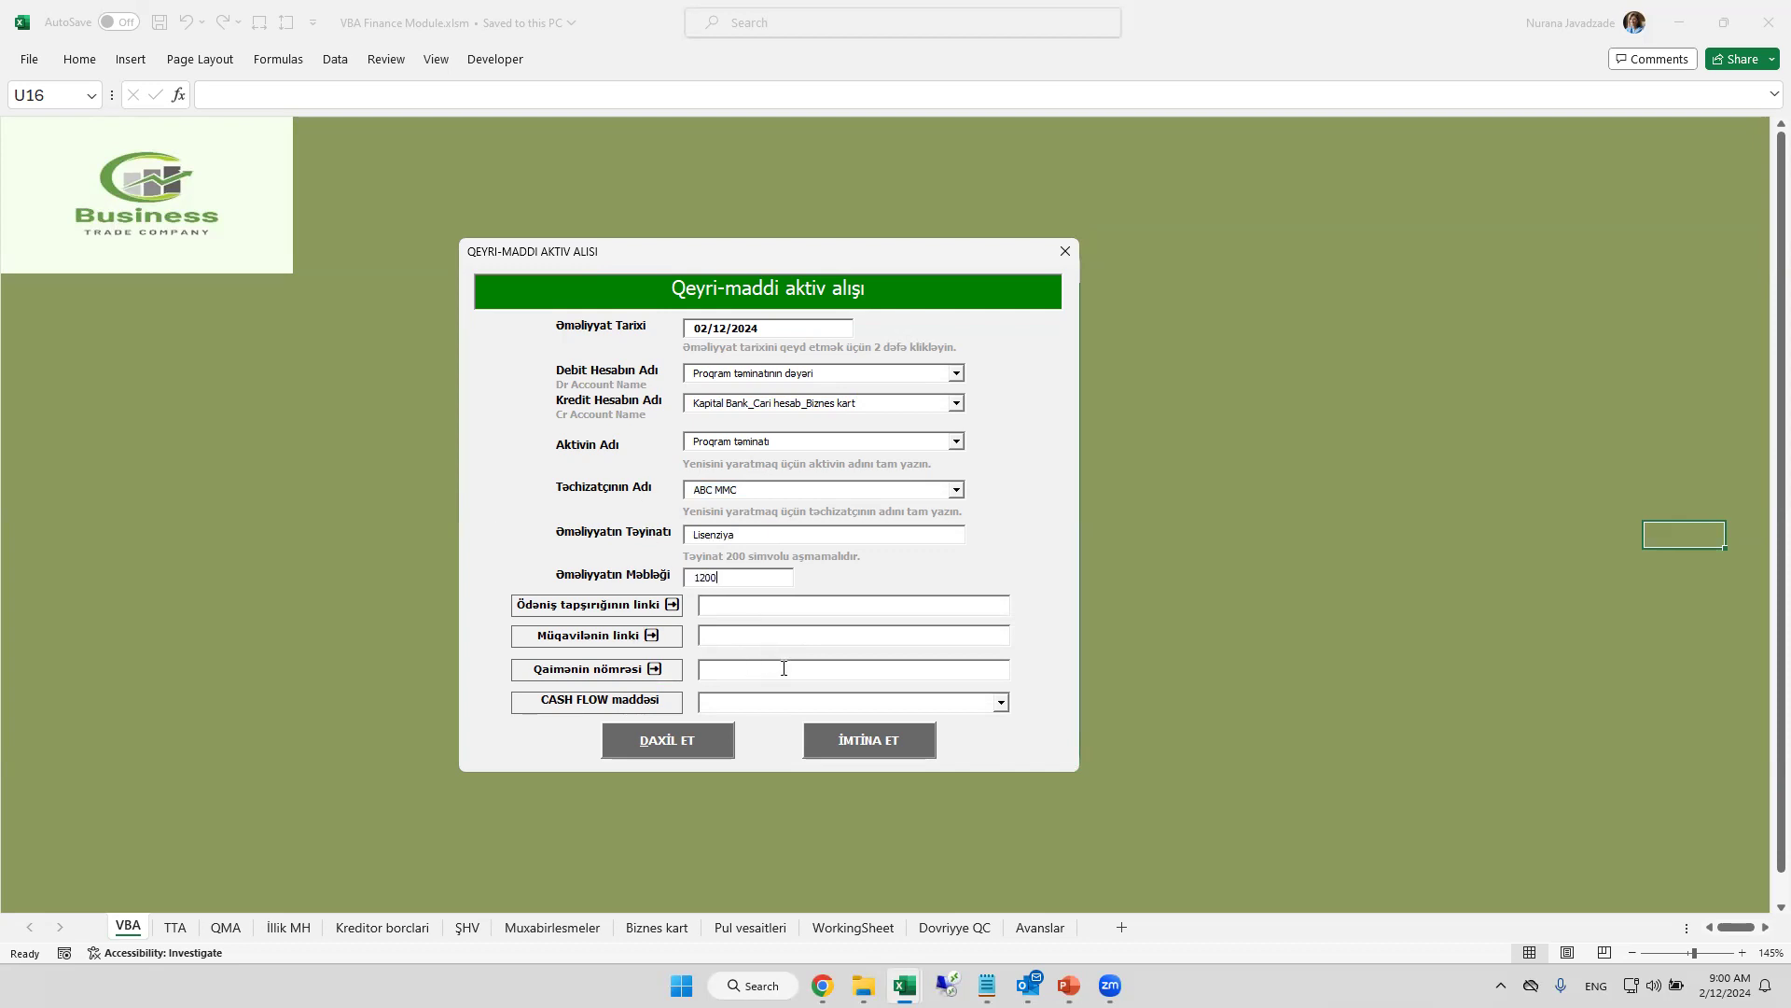
click(1001, 702)
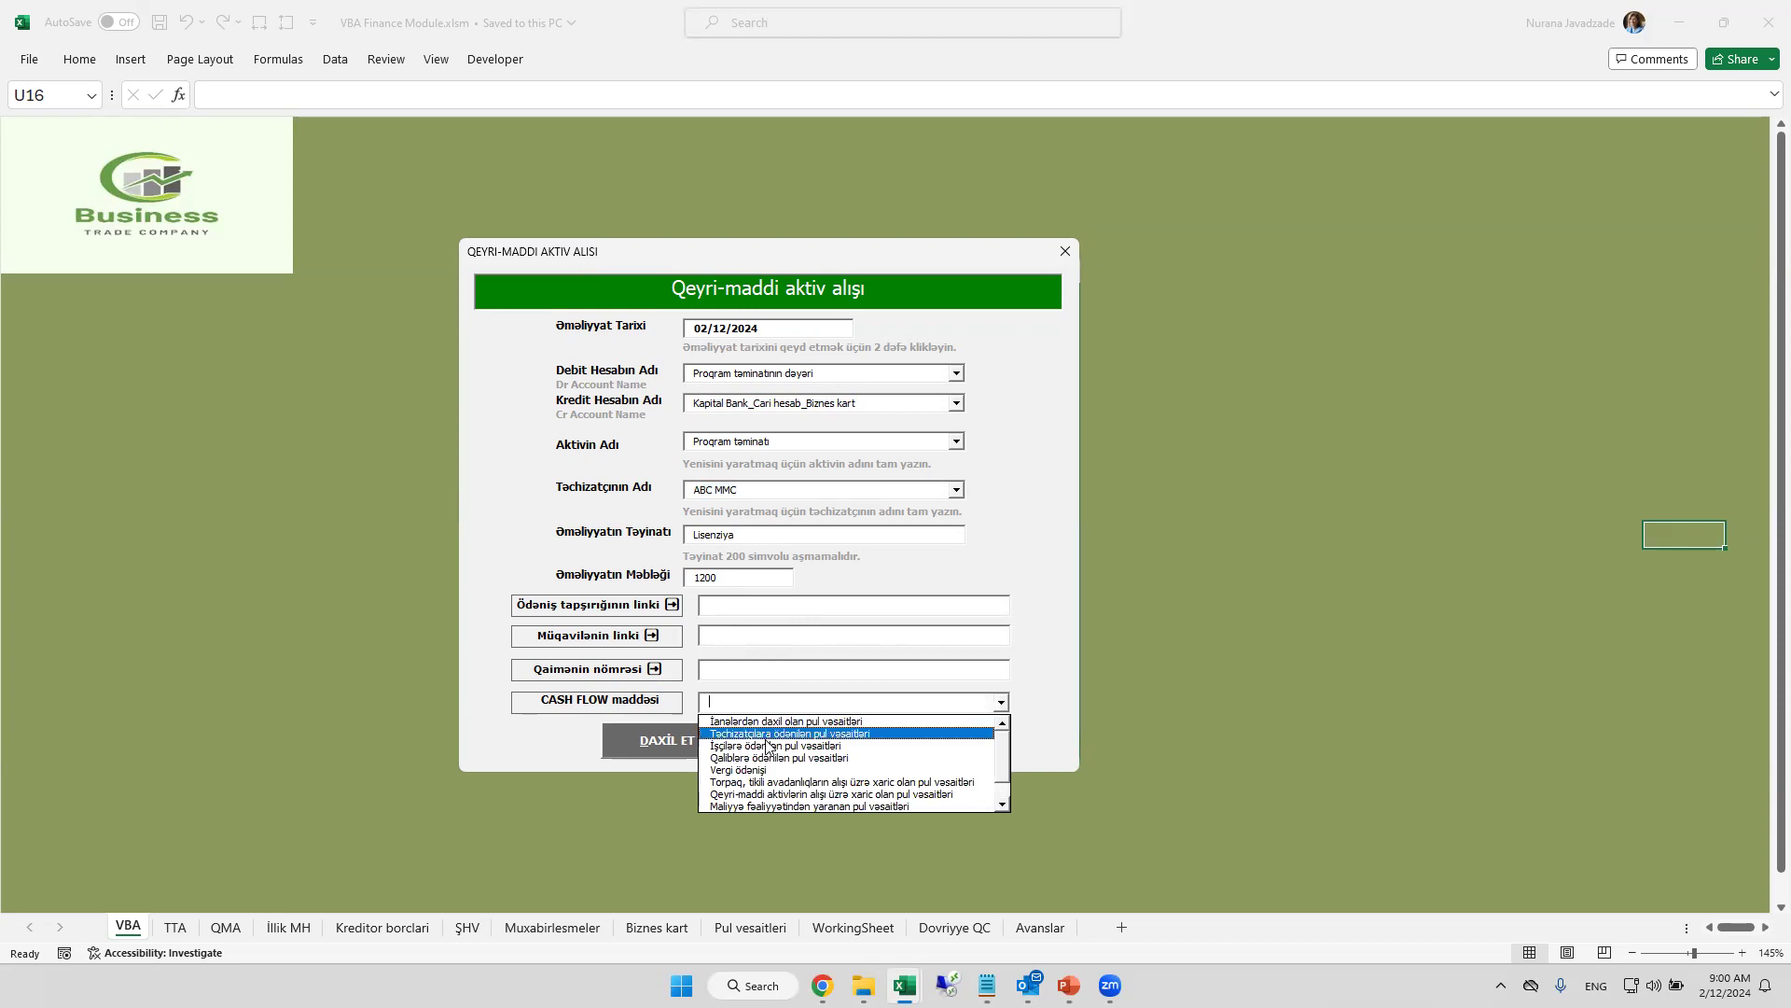
click(747, 795)
click(700, 740)
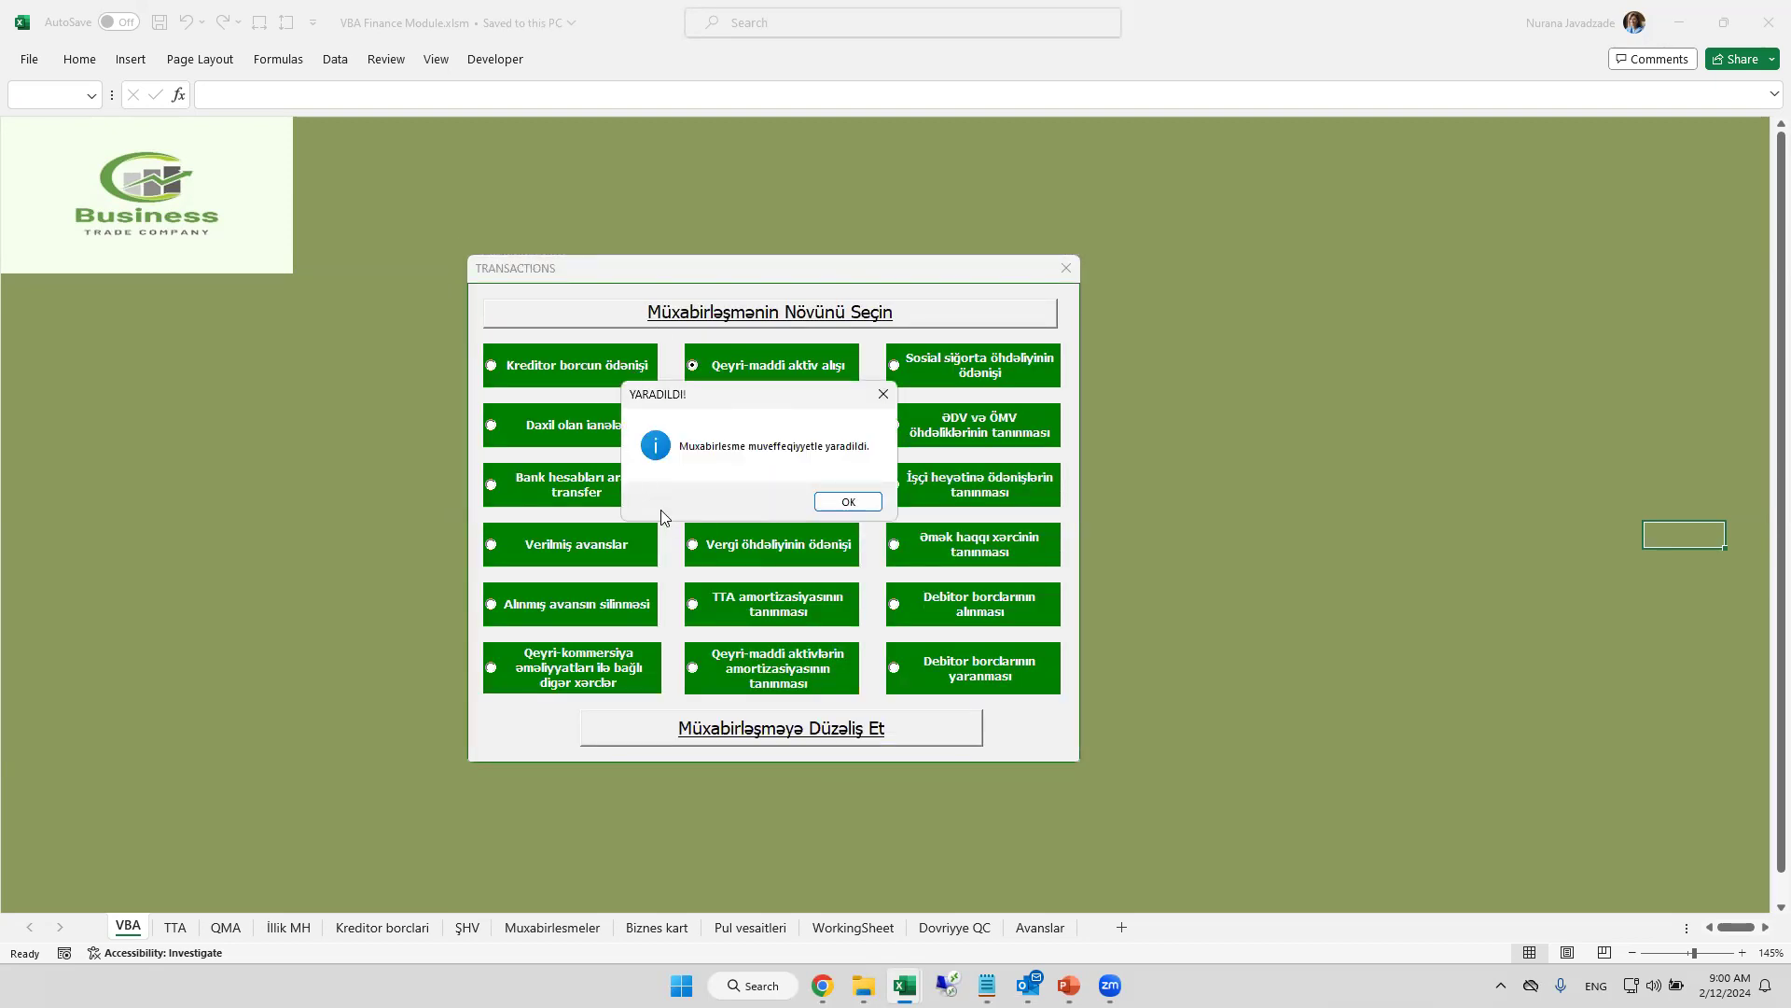
click(844, 503)
click(1066, 268)
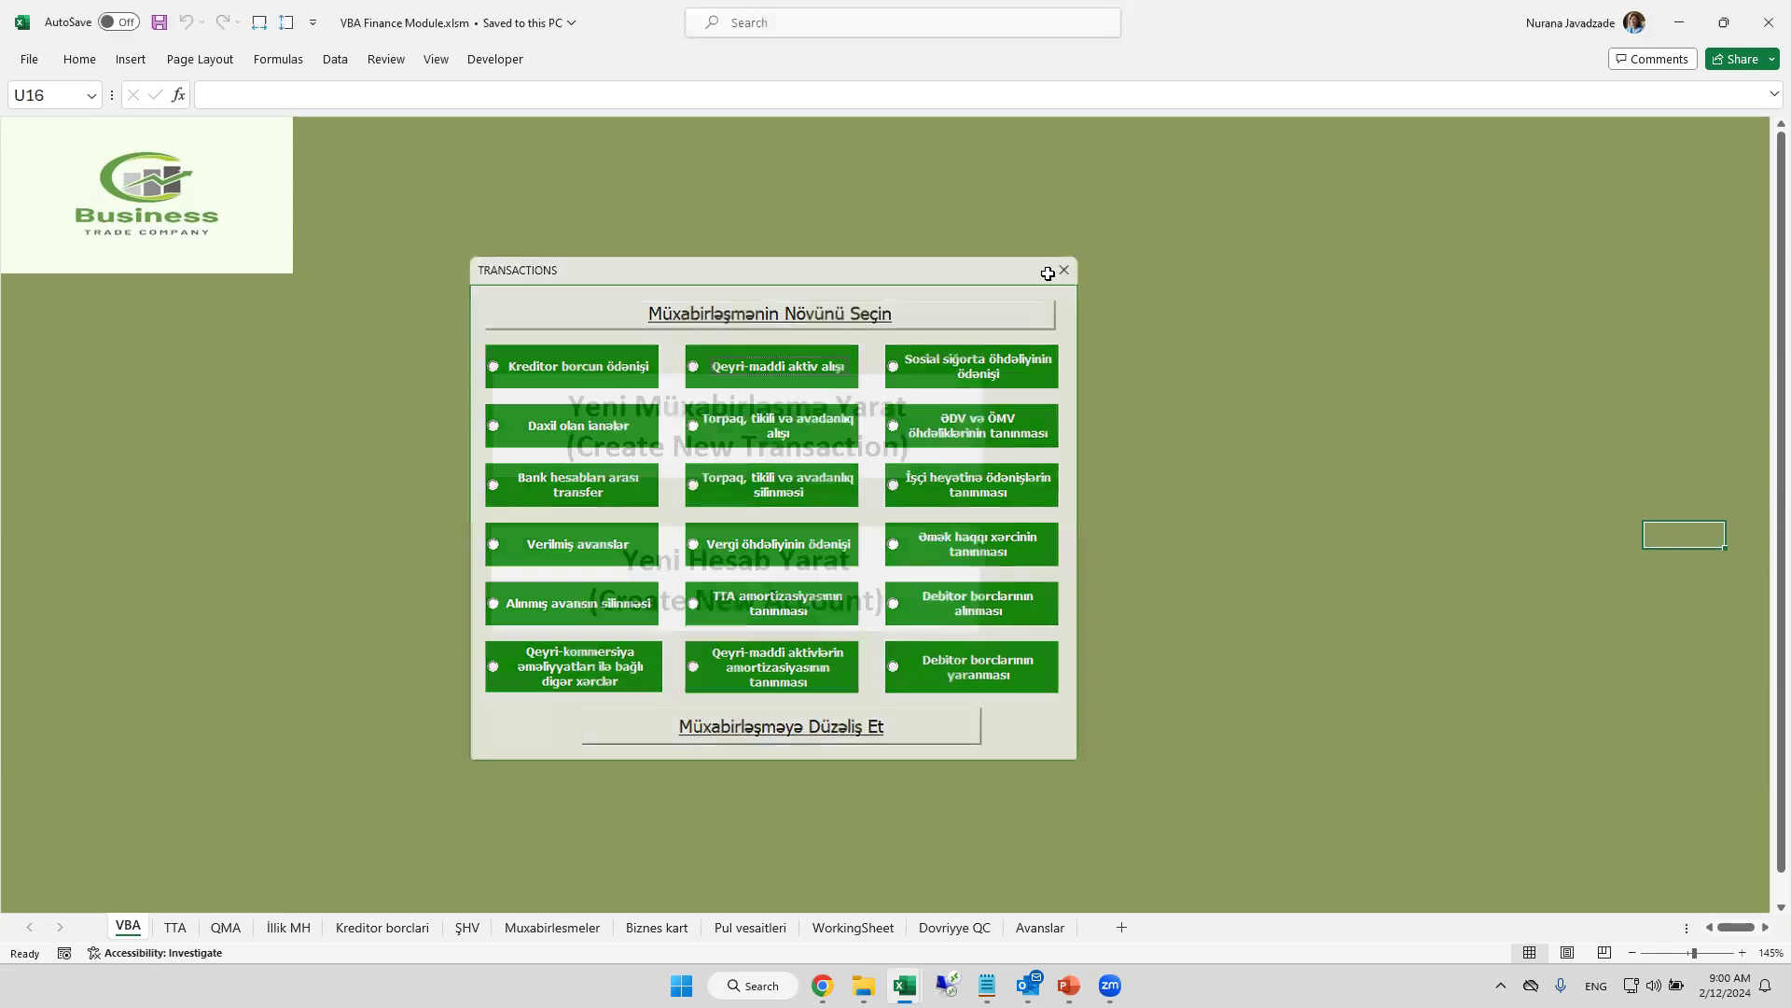
click(552, 927)
click(369, 664)
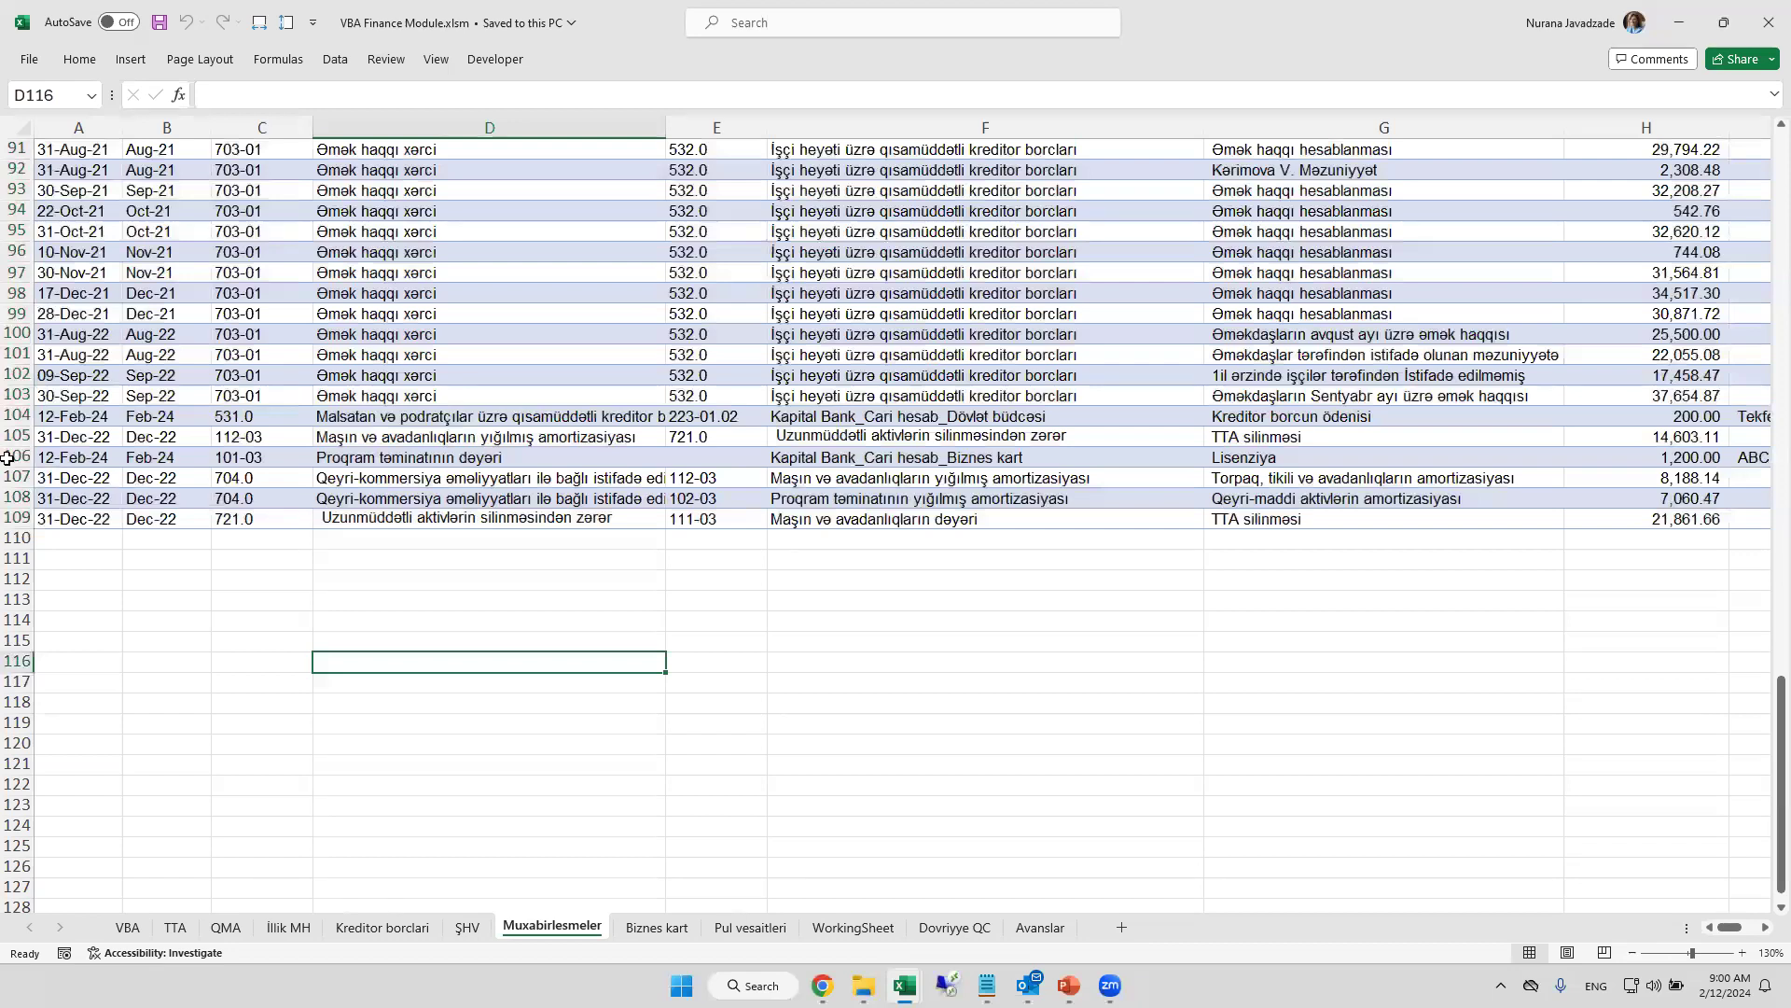
click(16, 458)
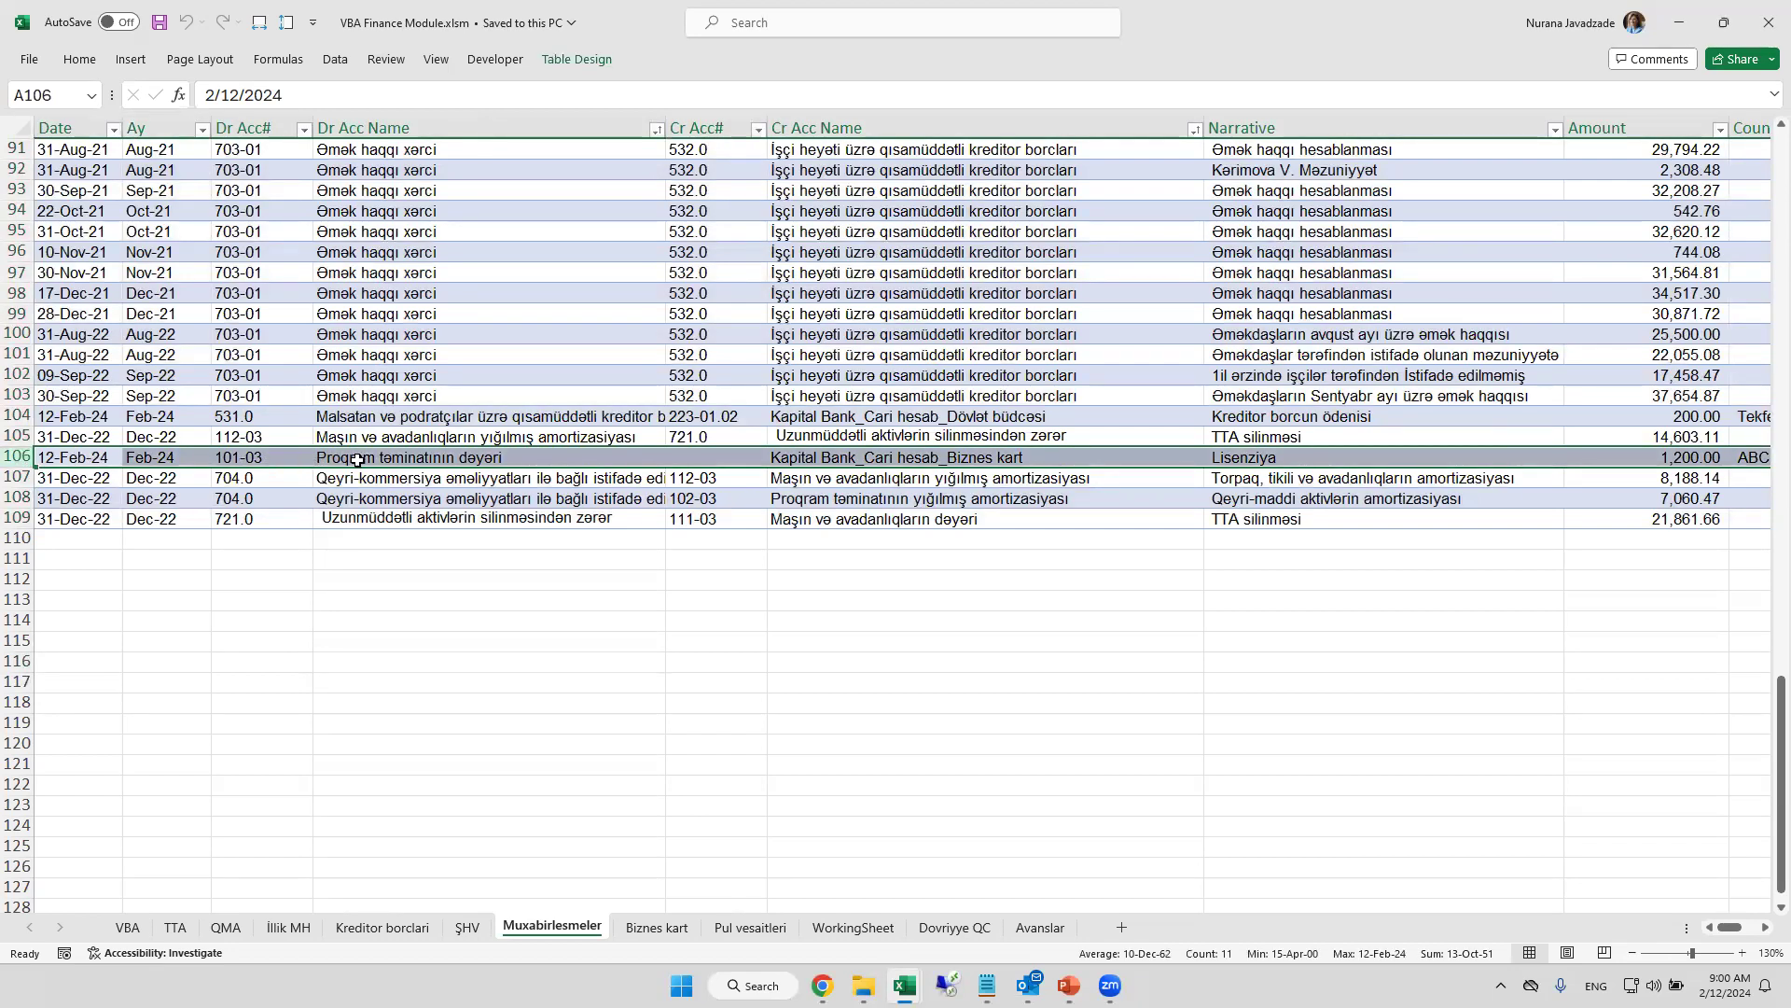
click(448, 457)
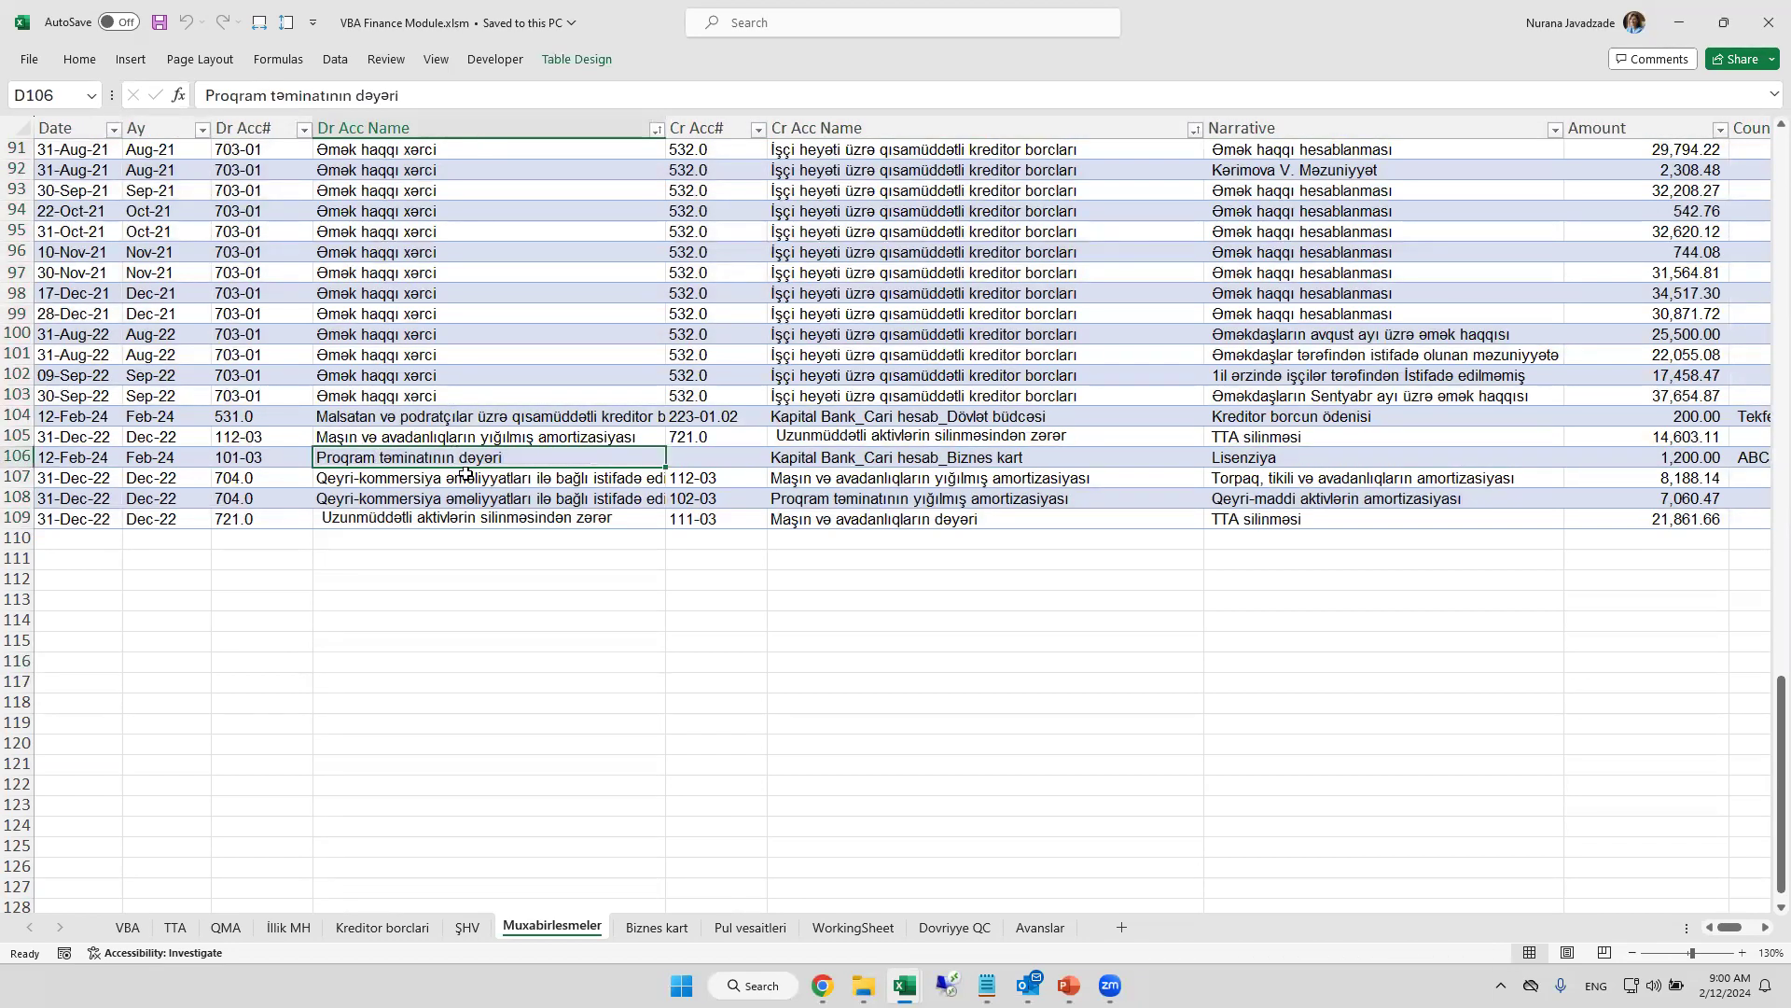
click(896, 457)
click(1318, 457)
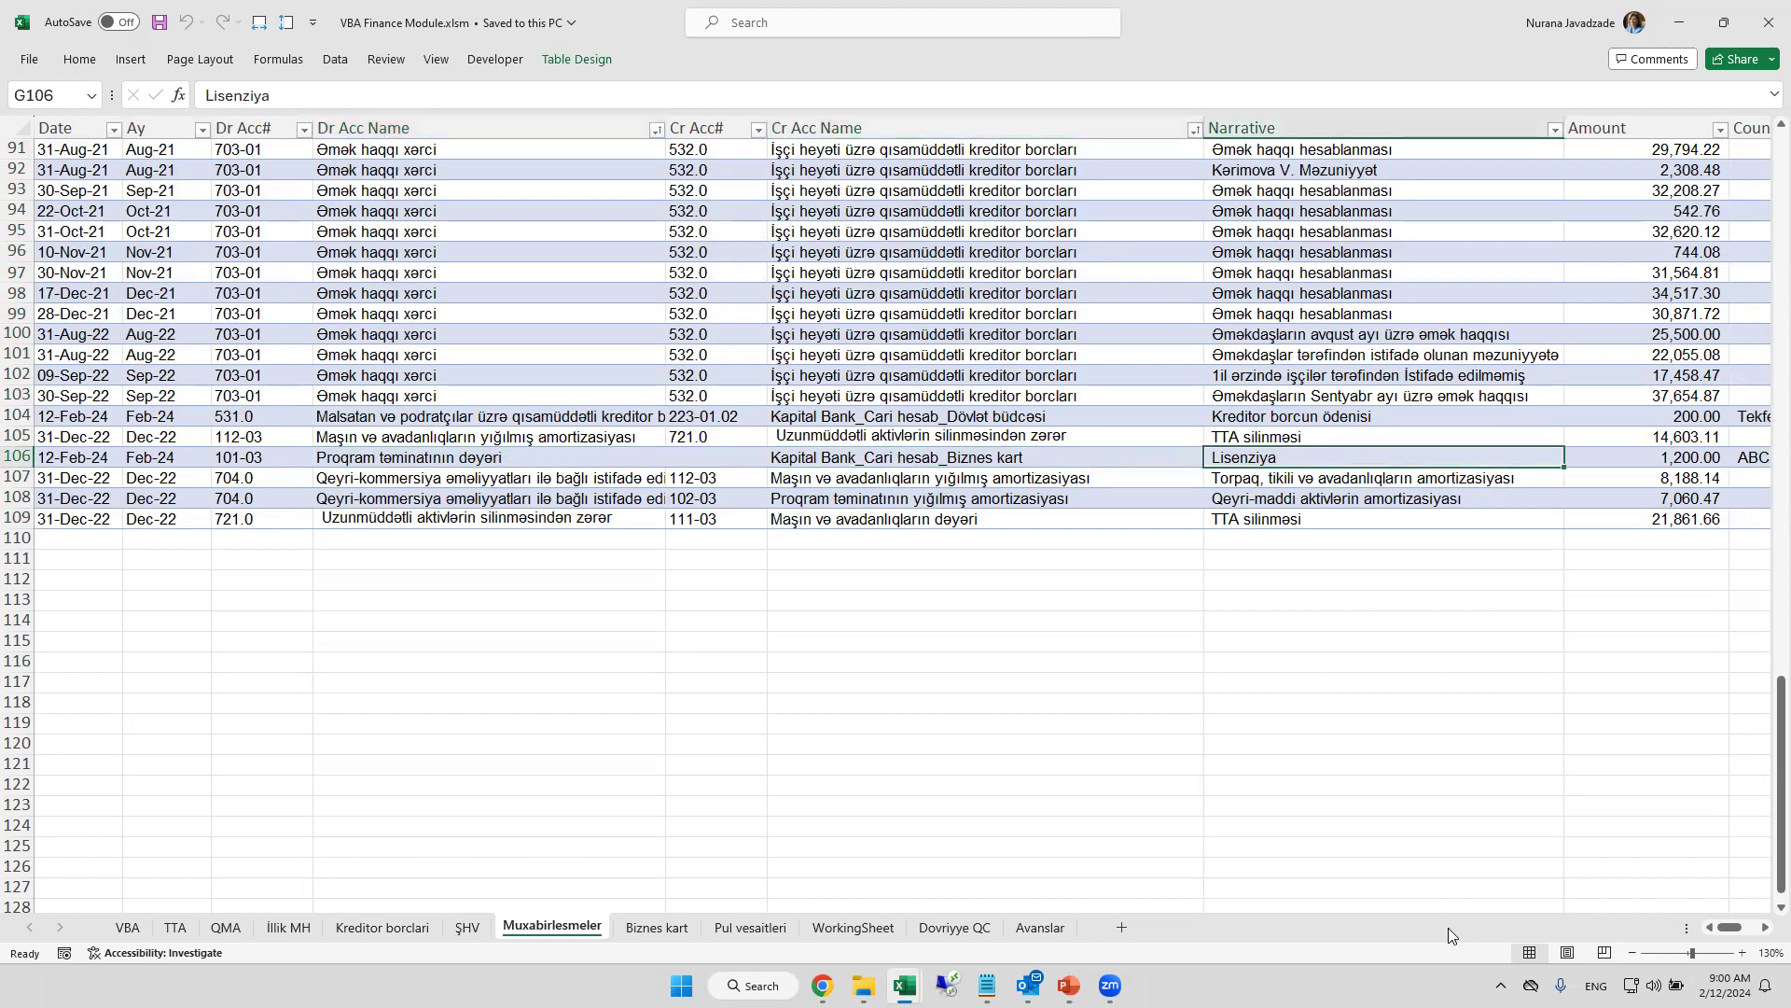
drag(1730, 926, 1750, 926)
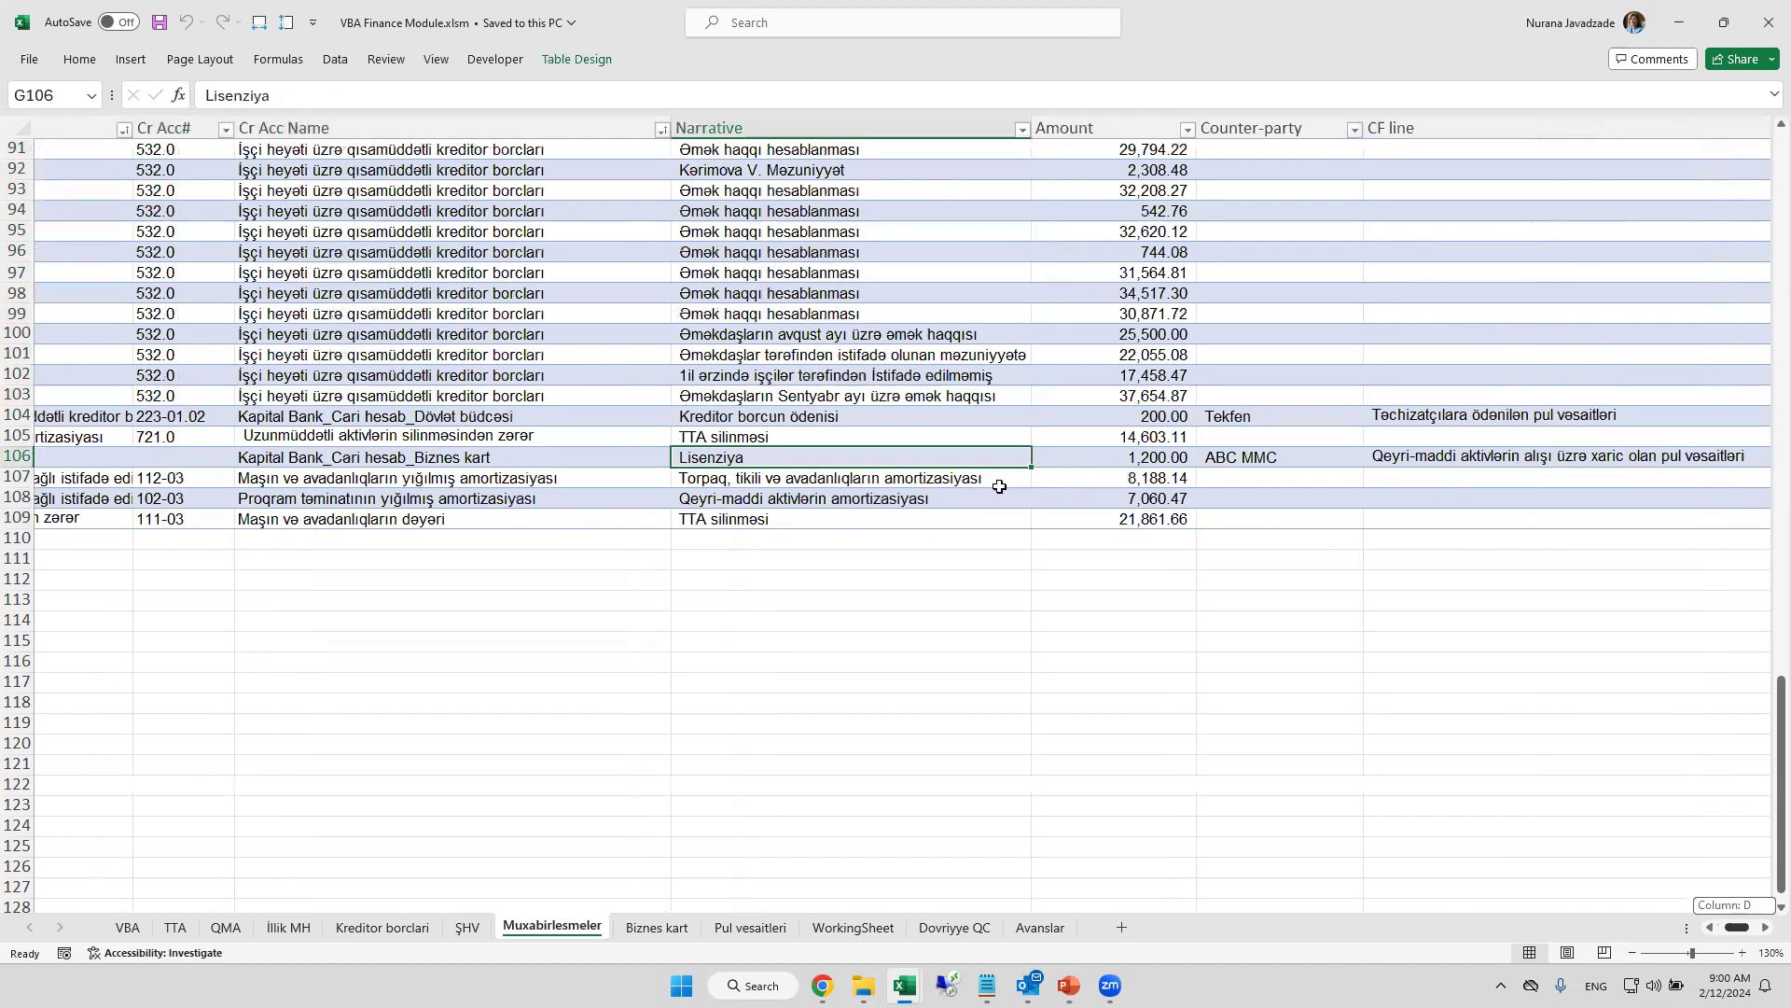
scroll(999, 485, right, 3)
drag(812, 457, 1064, 457)
scroll(1215, 836, left, 3)
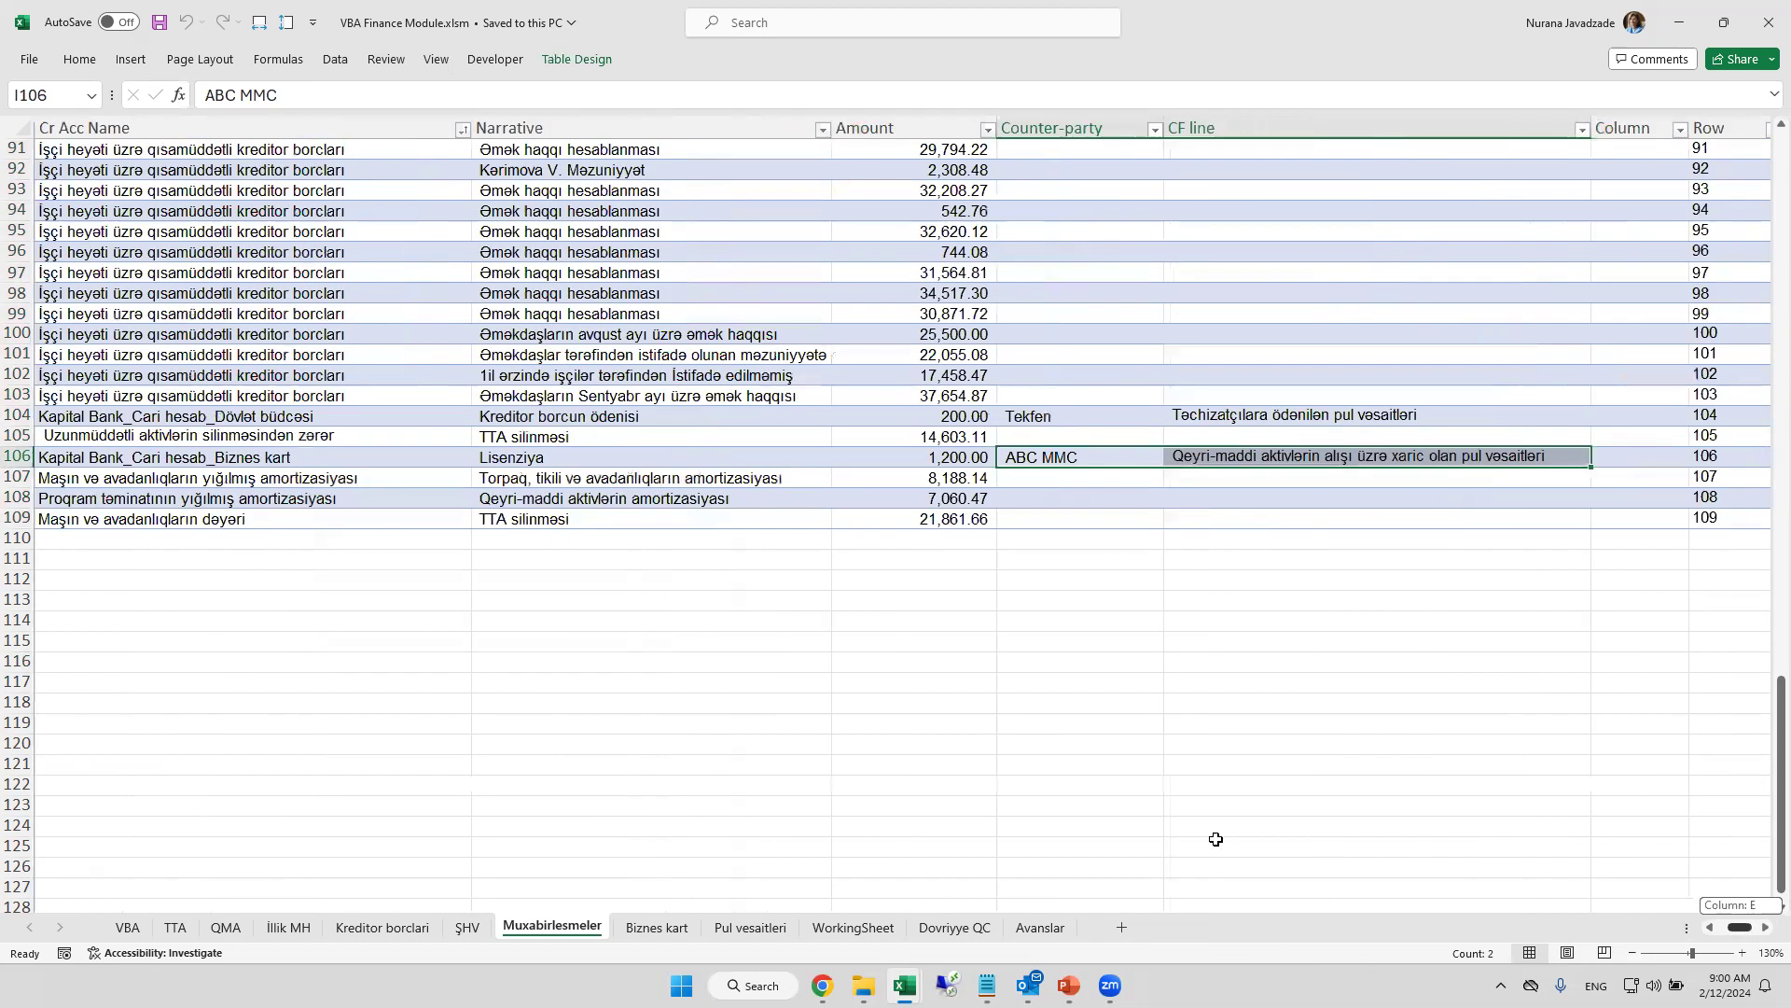
scroll(609, 711, down, 2)
scroll(204, 616, up, 2)
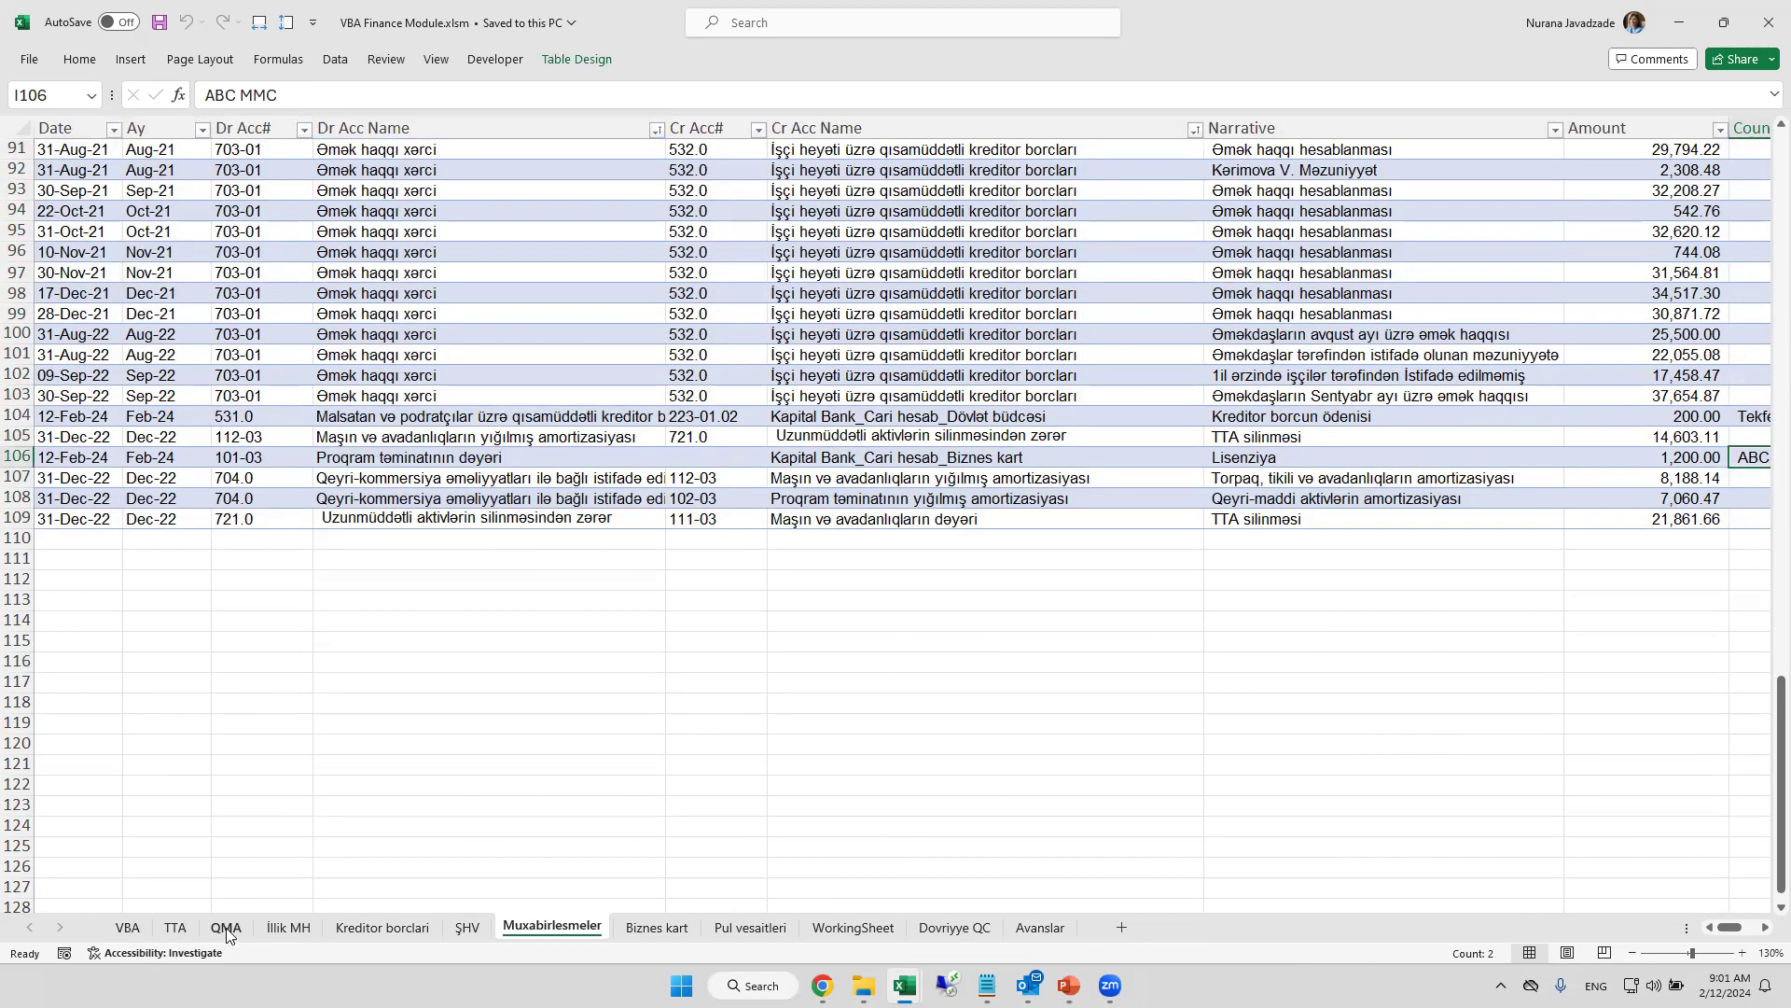
- Check the new asset in QMA row 19: its status, date and 1,200 cost
click(226, 928)
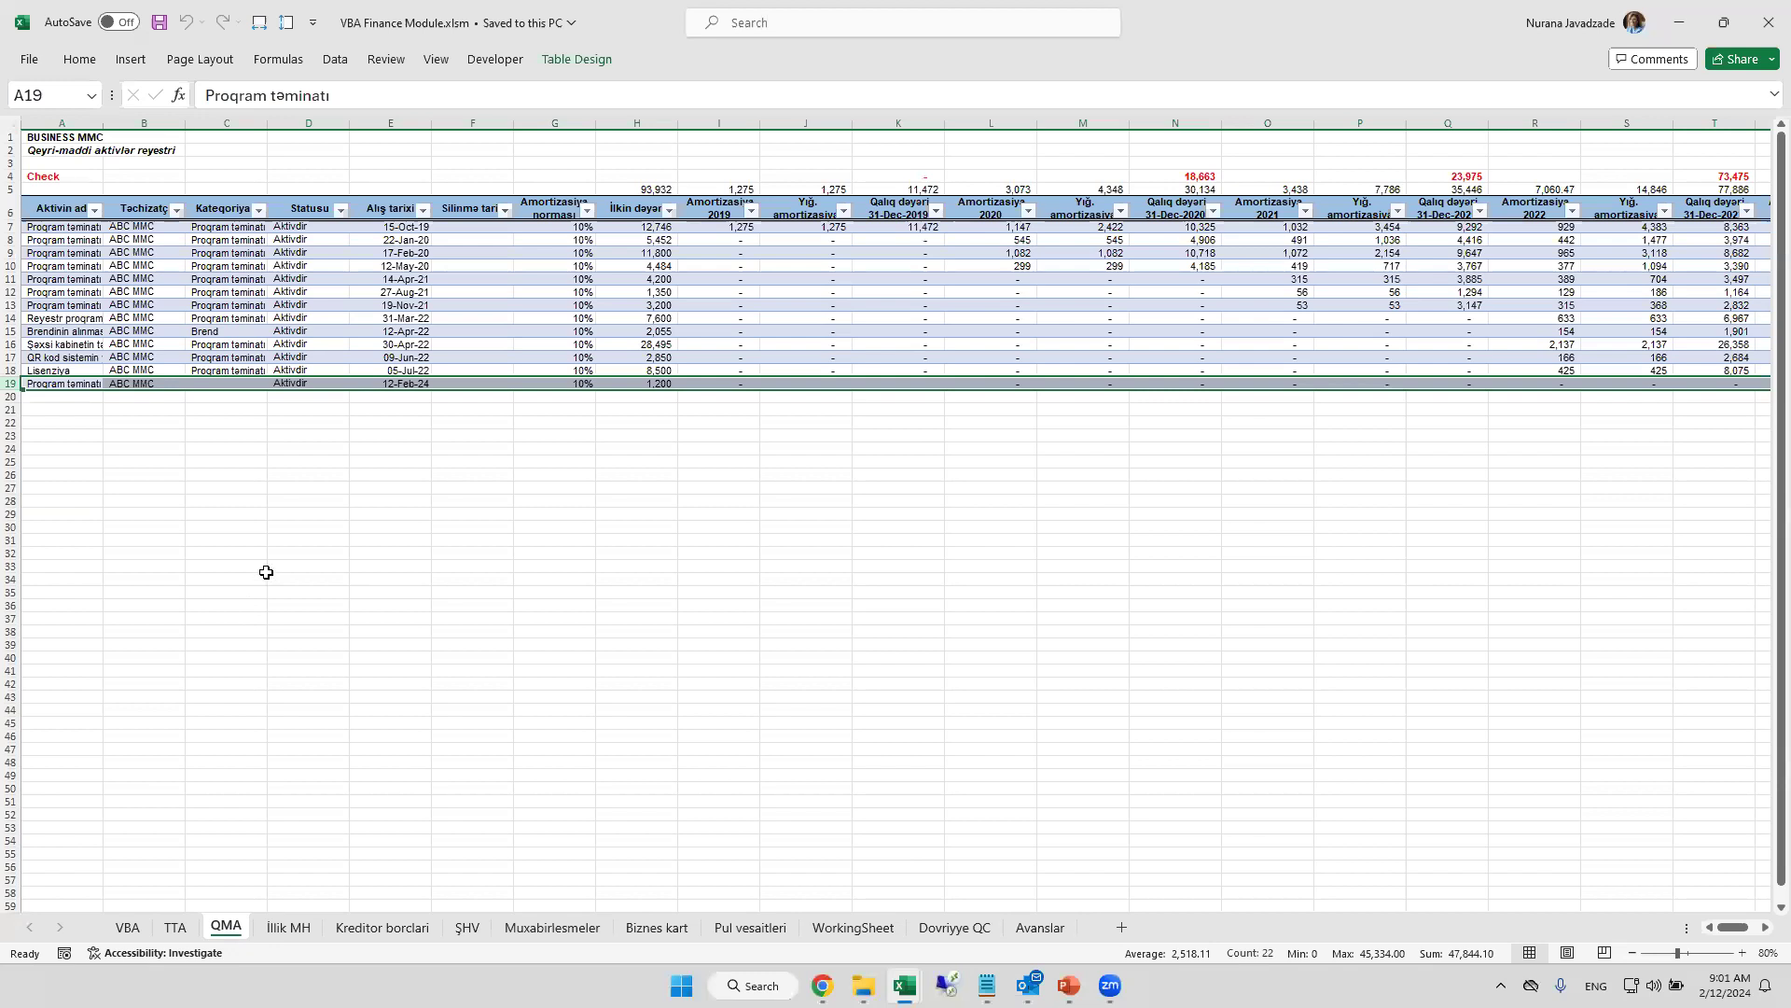
click(170, 489)
ctrl+scroll(73, 413, up, 2)
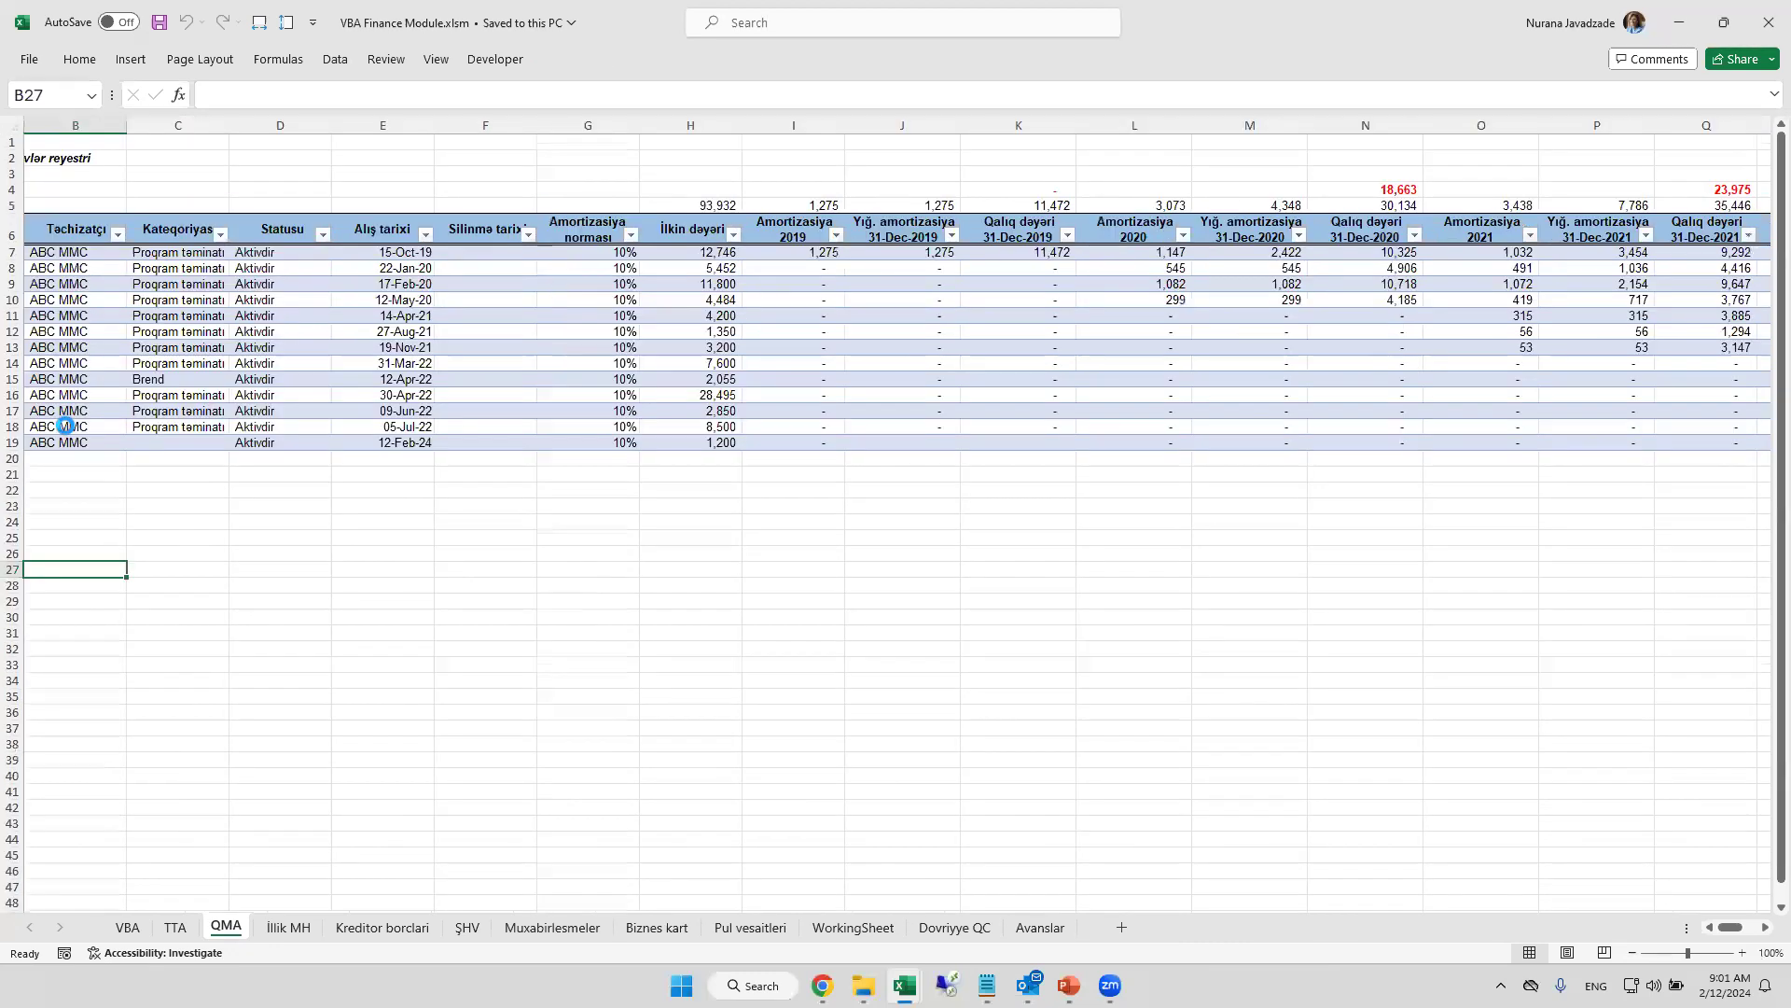
ctrl+scroll(74, 420, up, 2)
scroll(114, 531, left, 1)
click(114, 531)
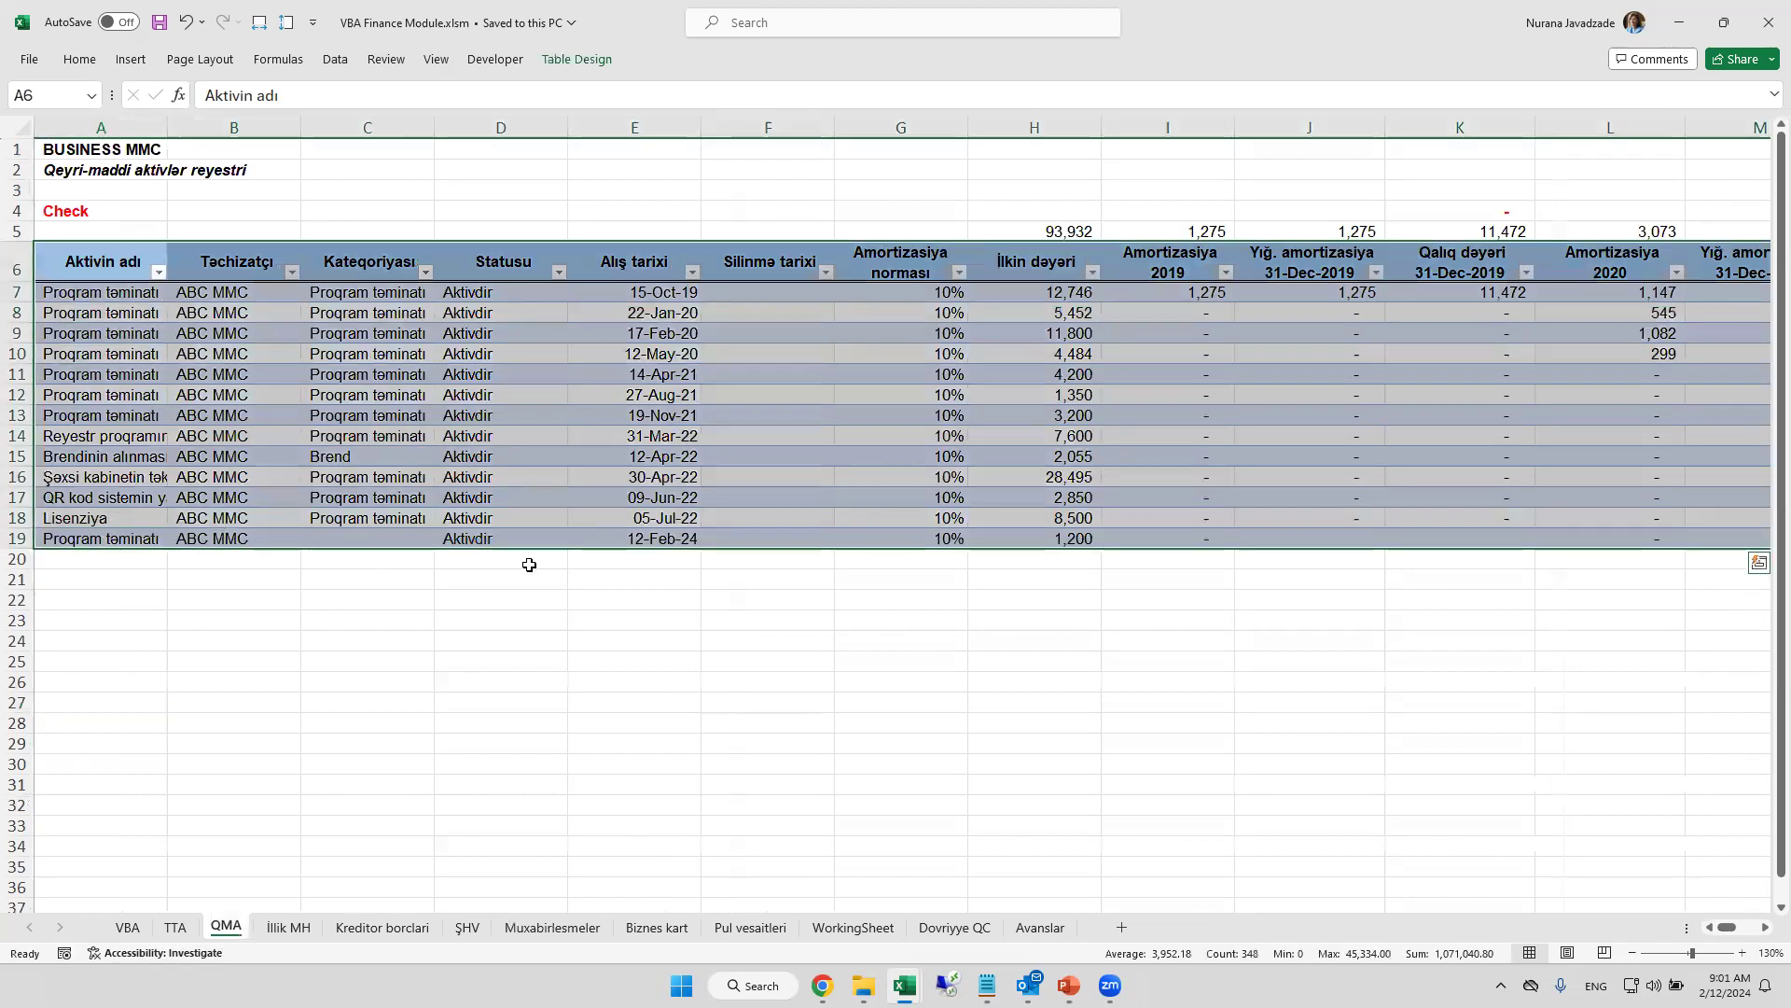
click(496, 538)
drag(683, 538, 1083, 541)
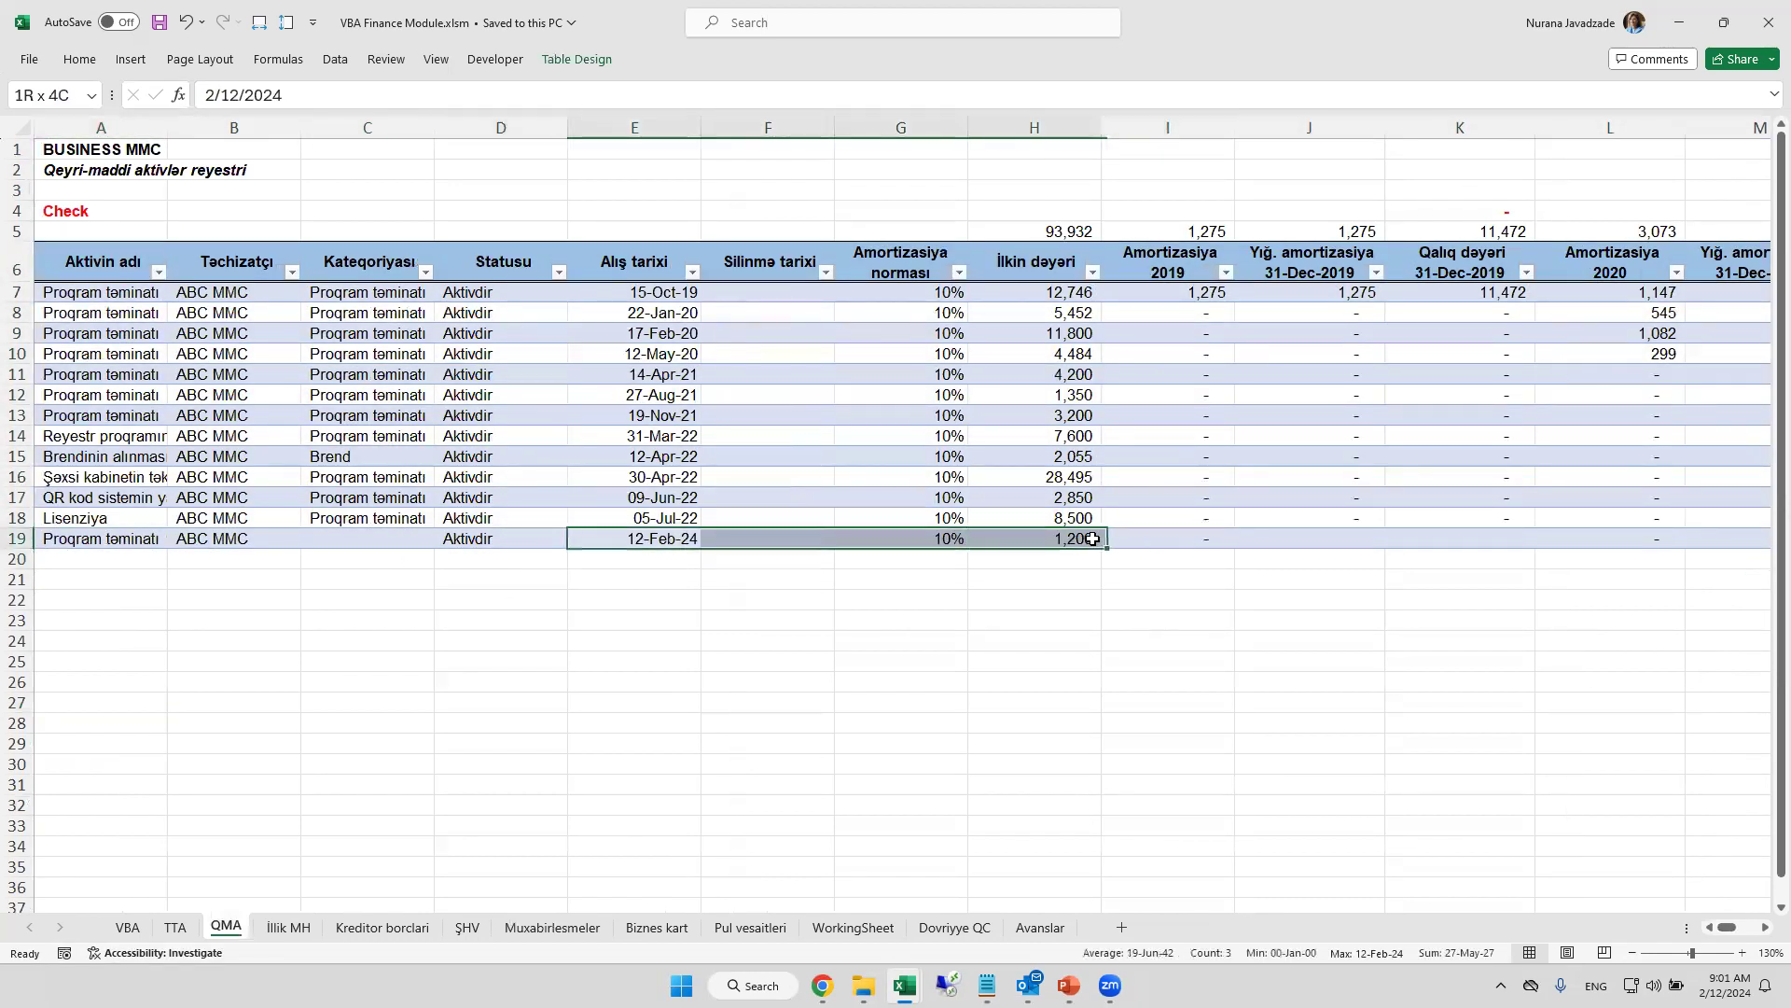
click(1073, 539)
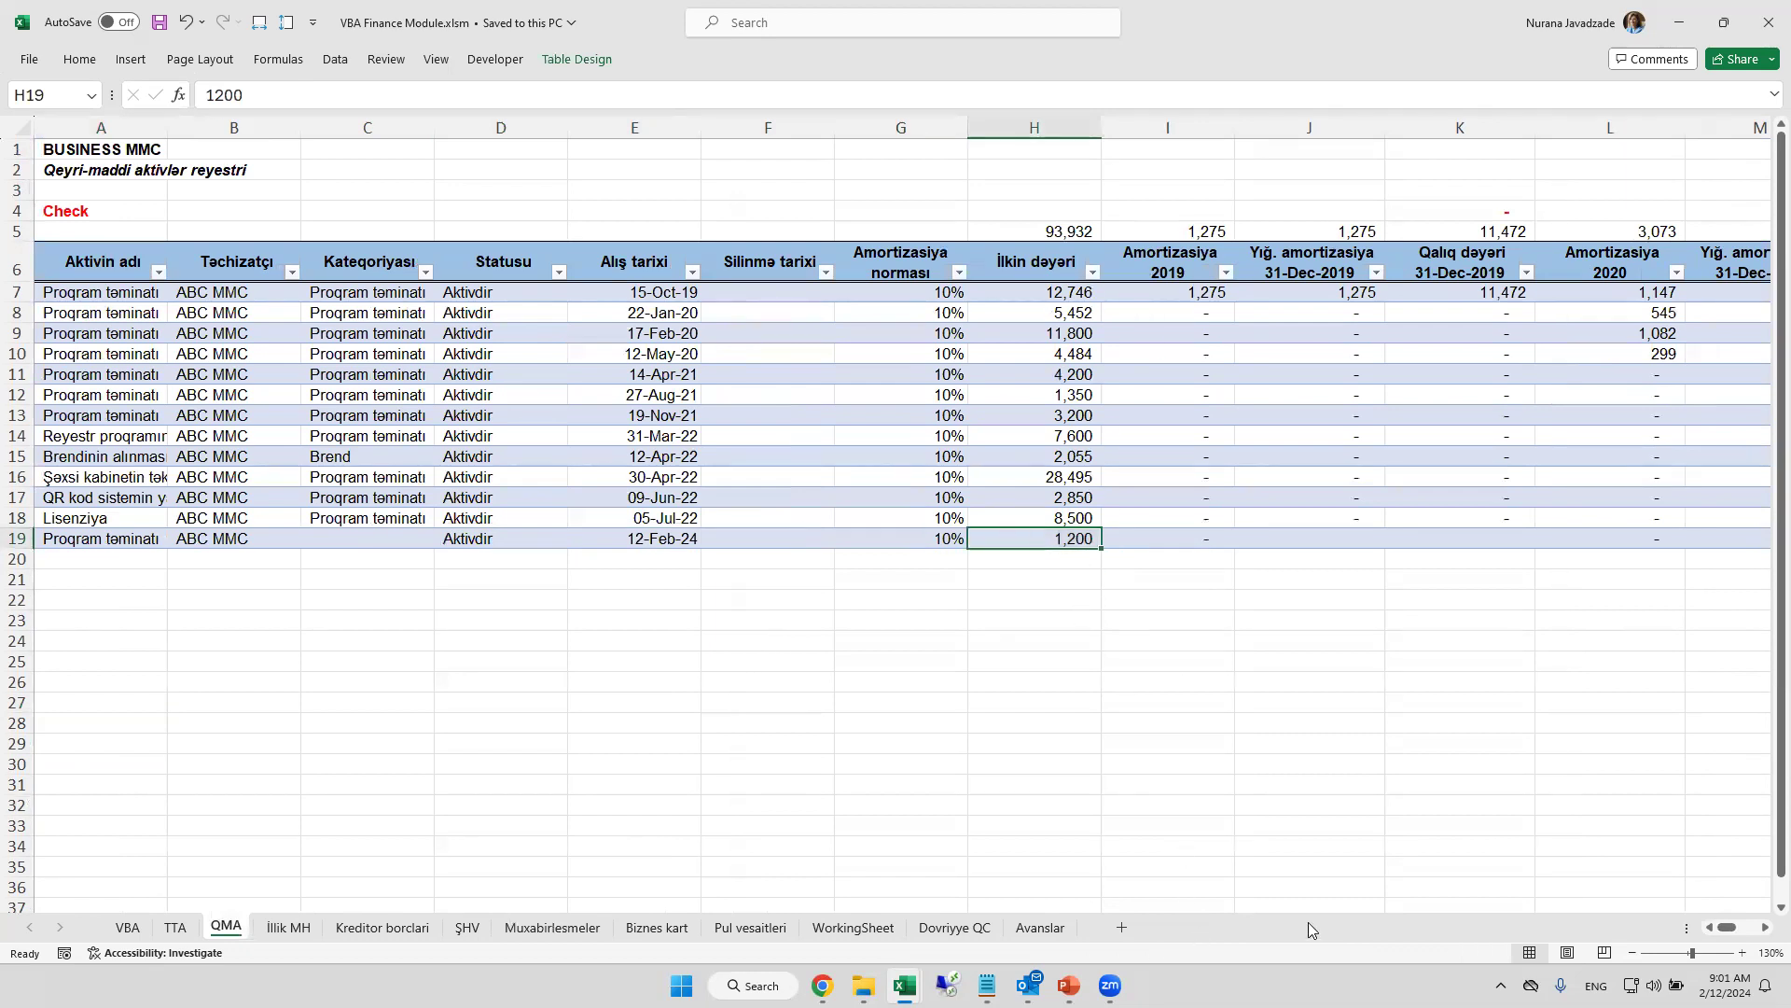
- Review the asset's 2024 amortisation values and its 10% rate in column G
drag(1724, 928, 1764, 932)
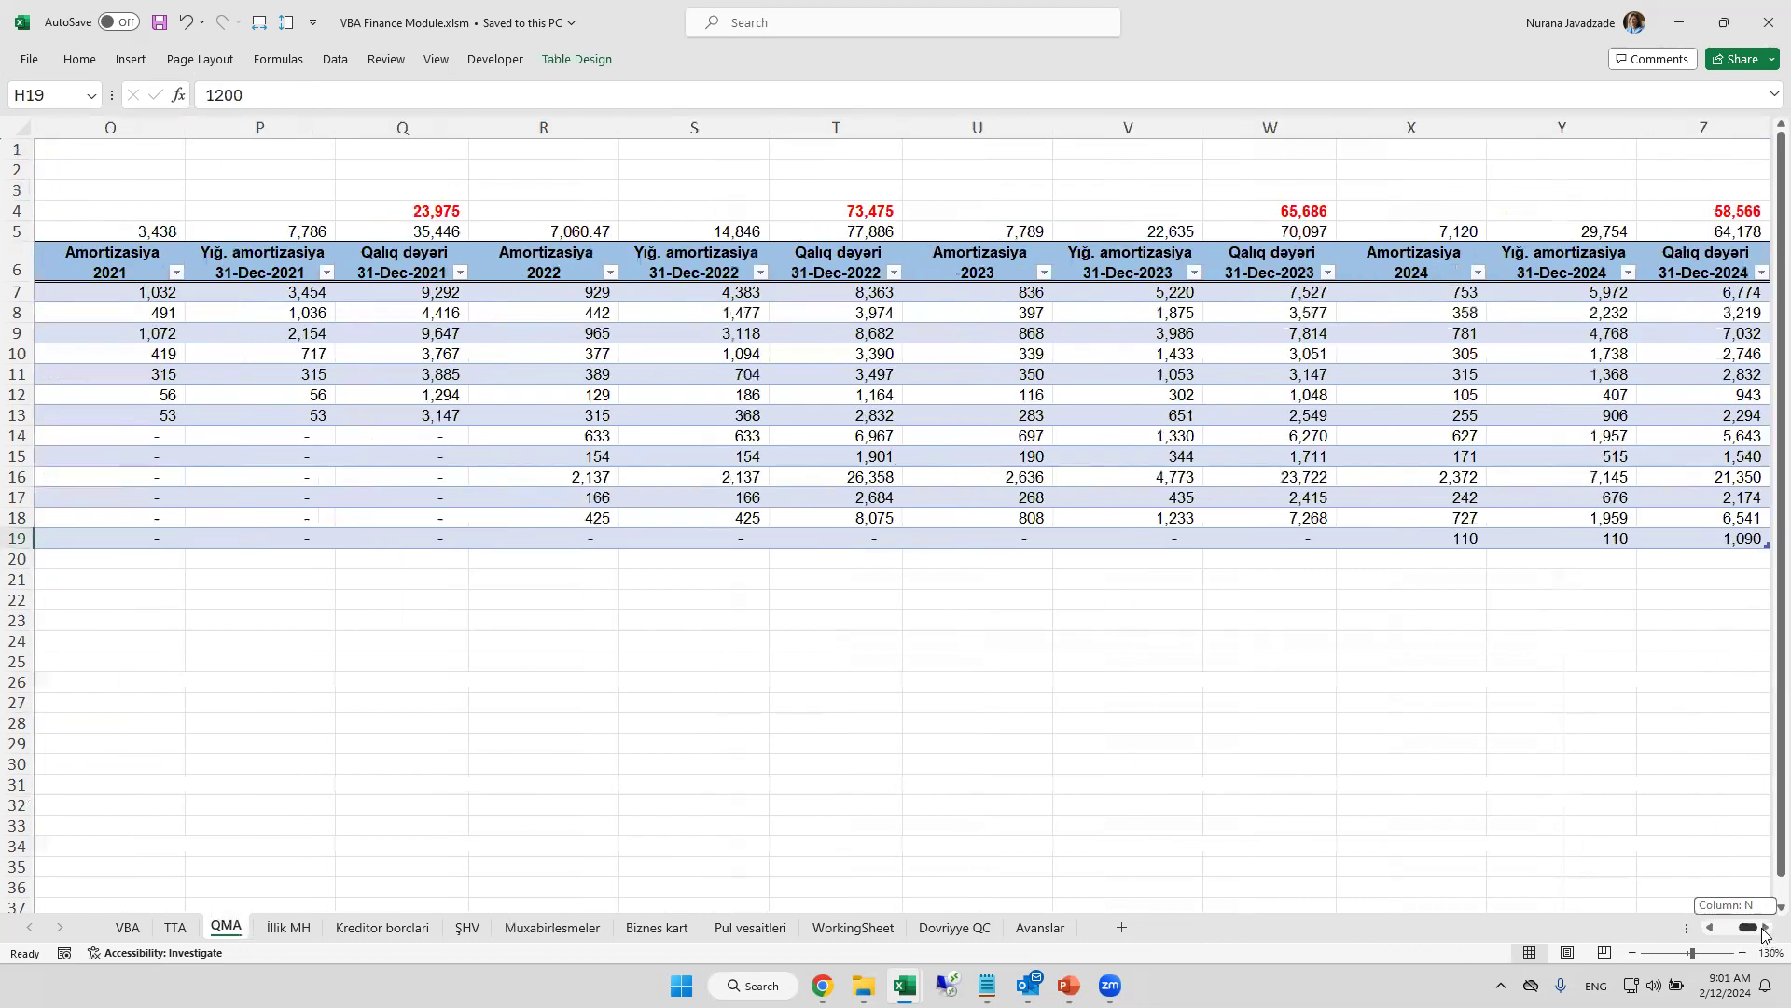
click(1765, 929)
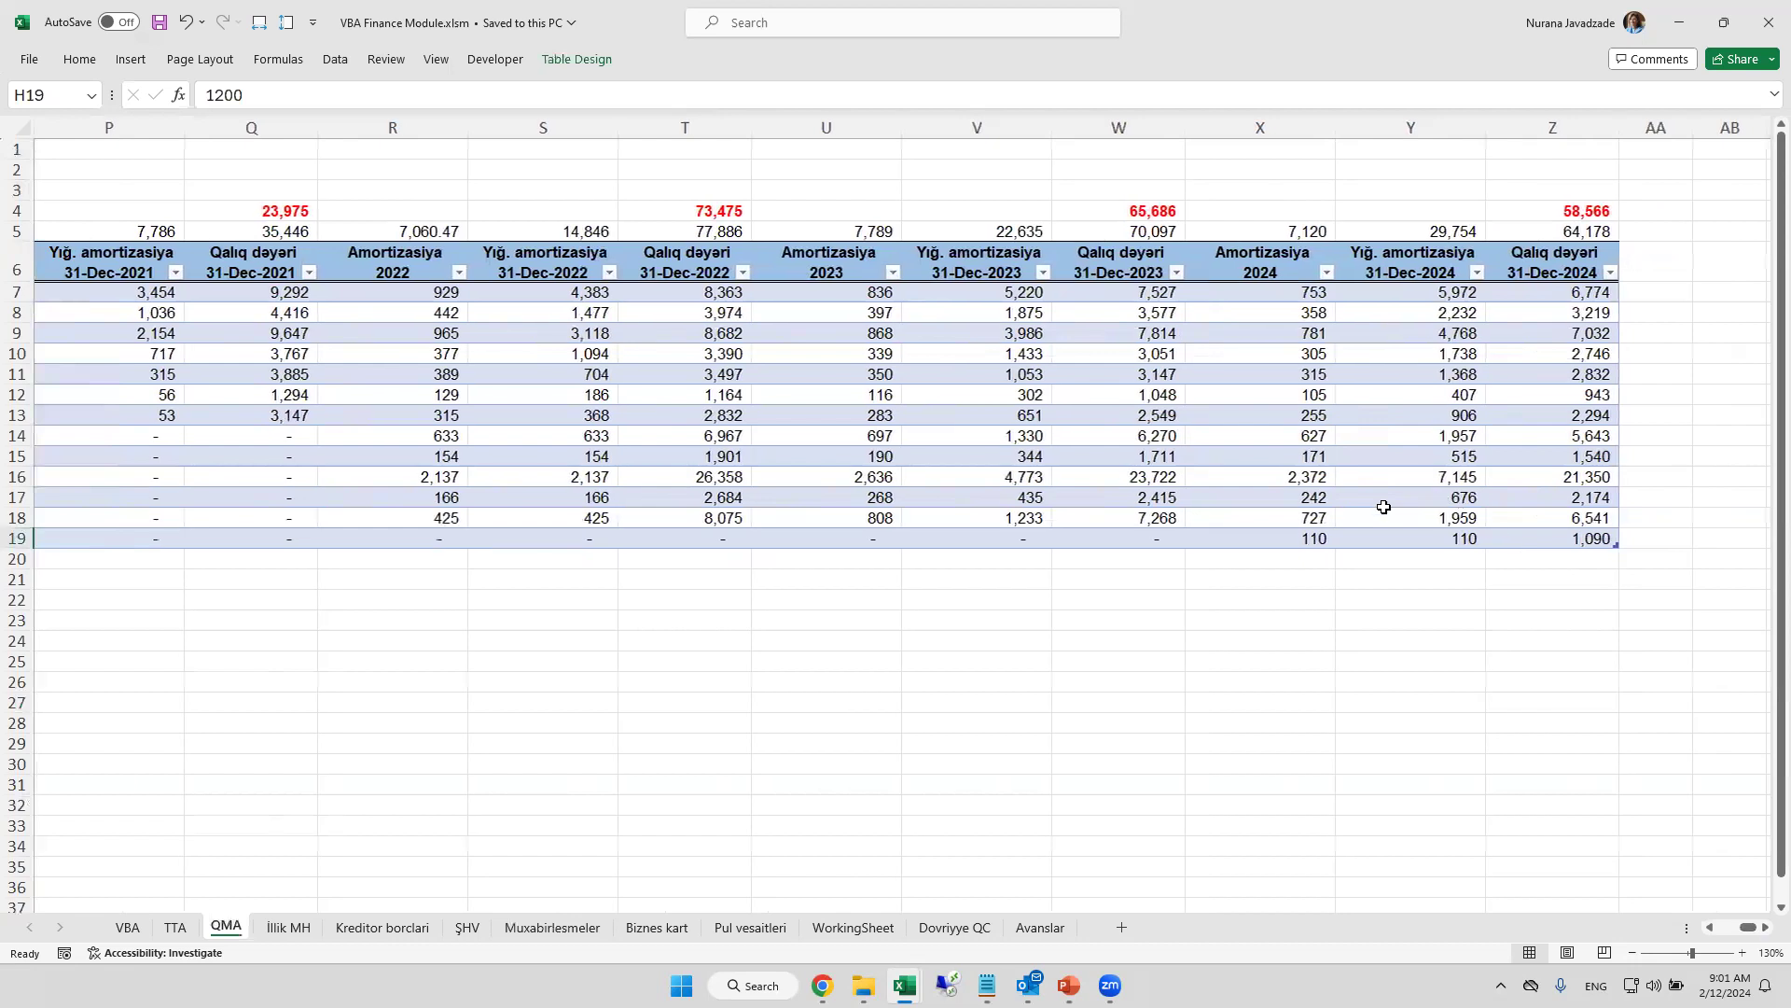
drag(1306, 539, 1586, 539)
click(1544, 601)
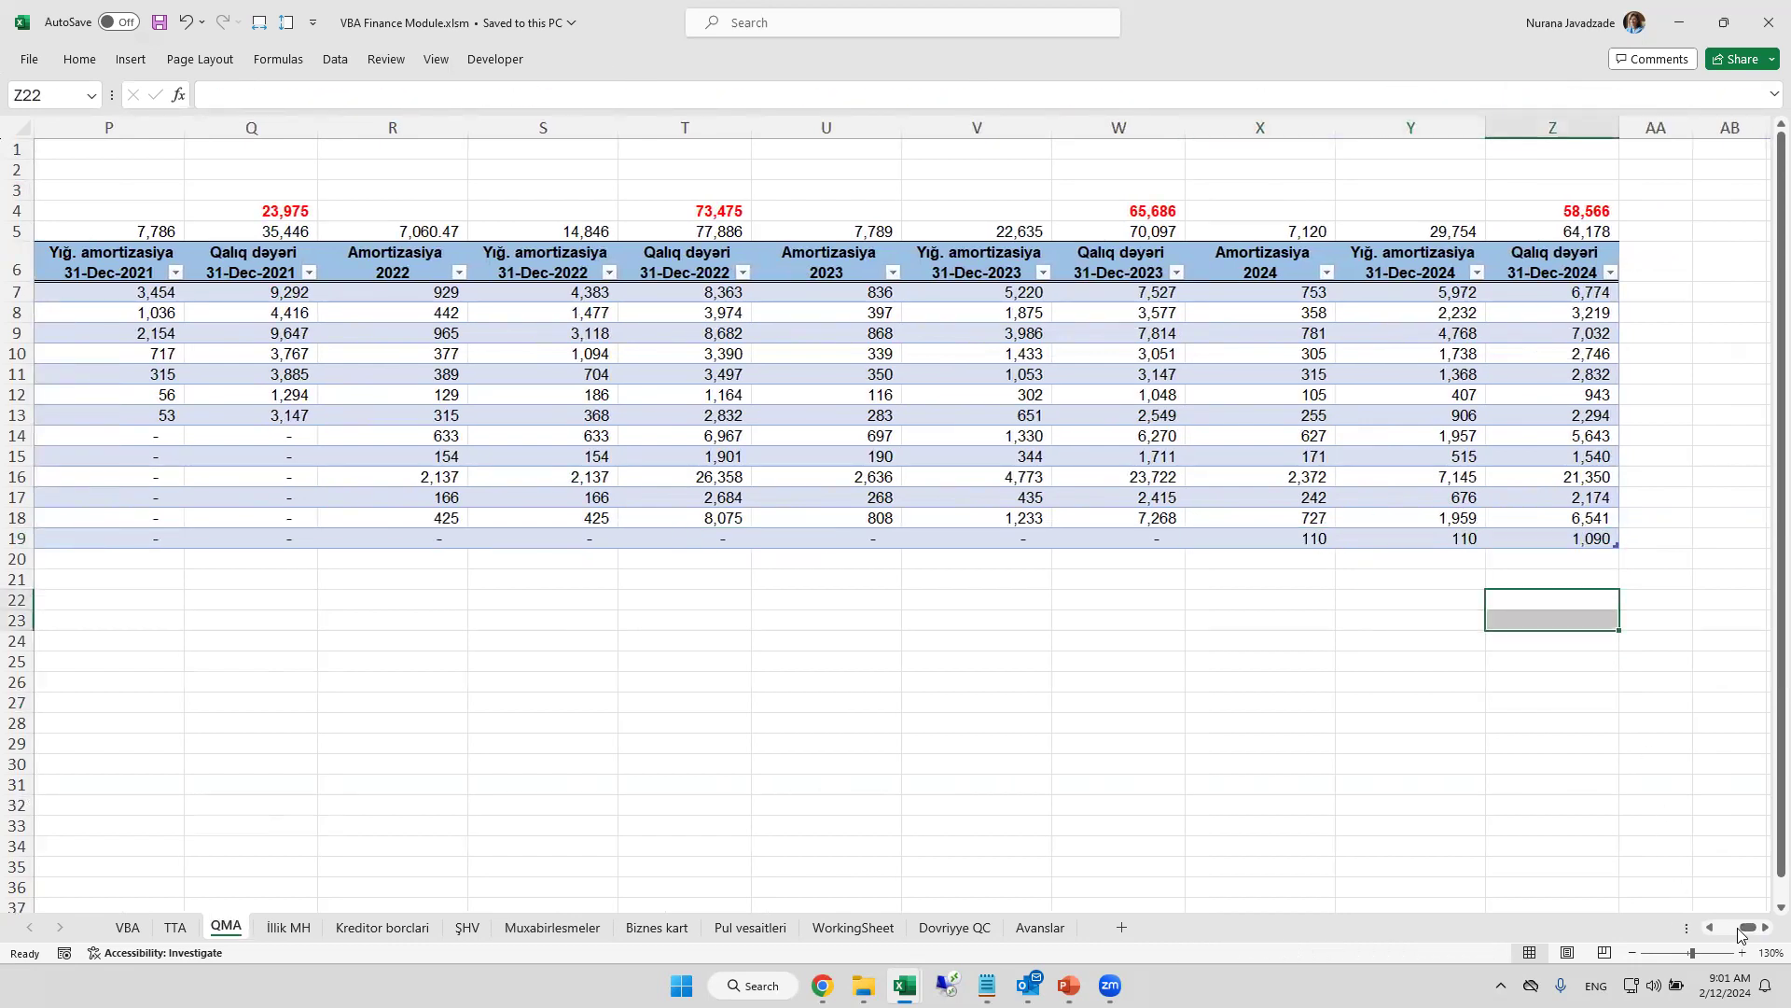
click(1721, 928)
click(947, 847)
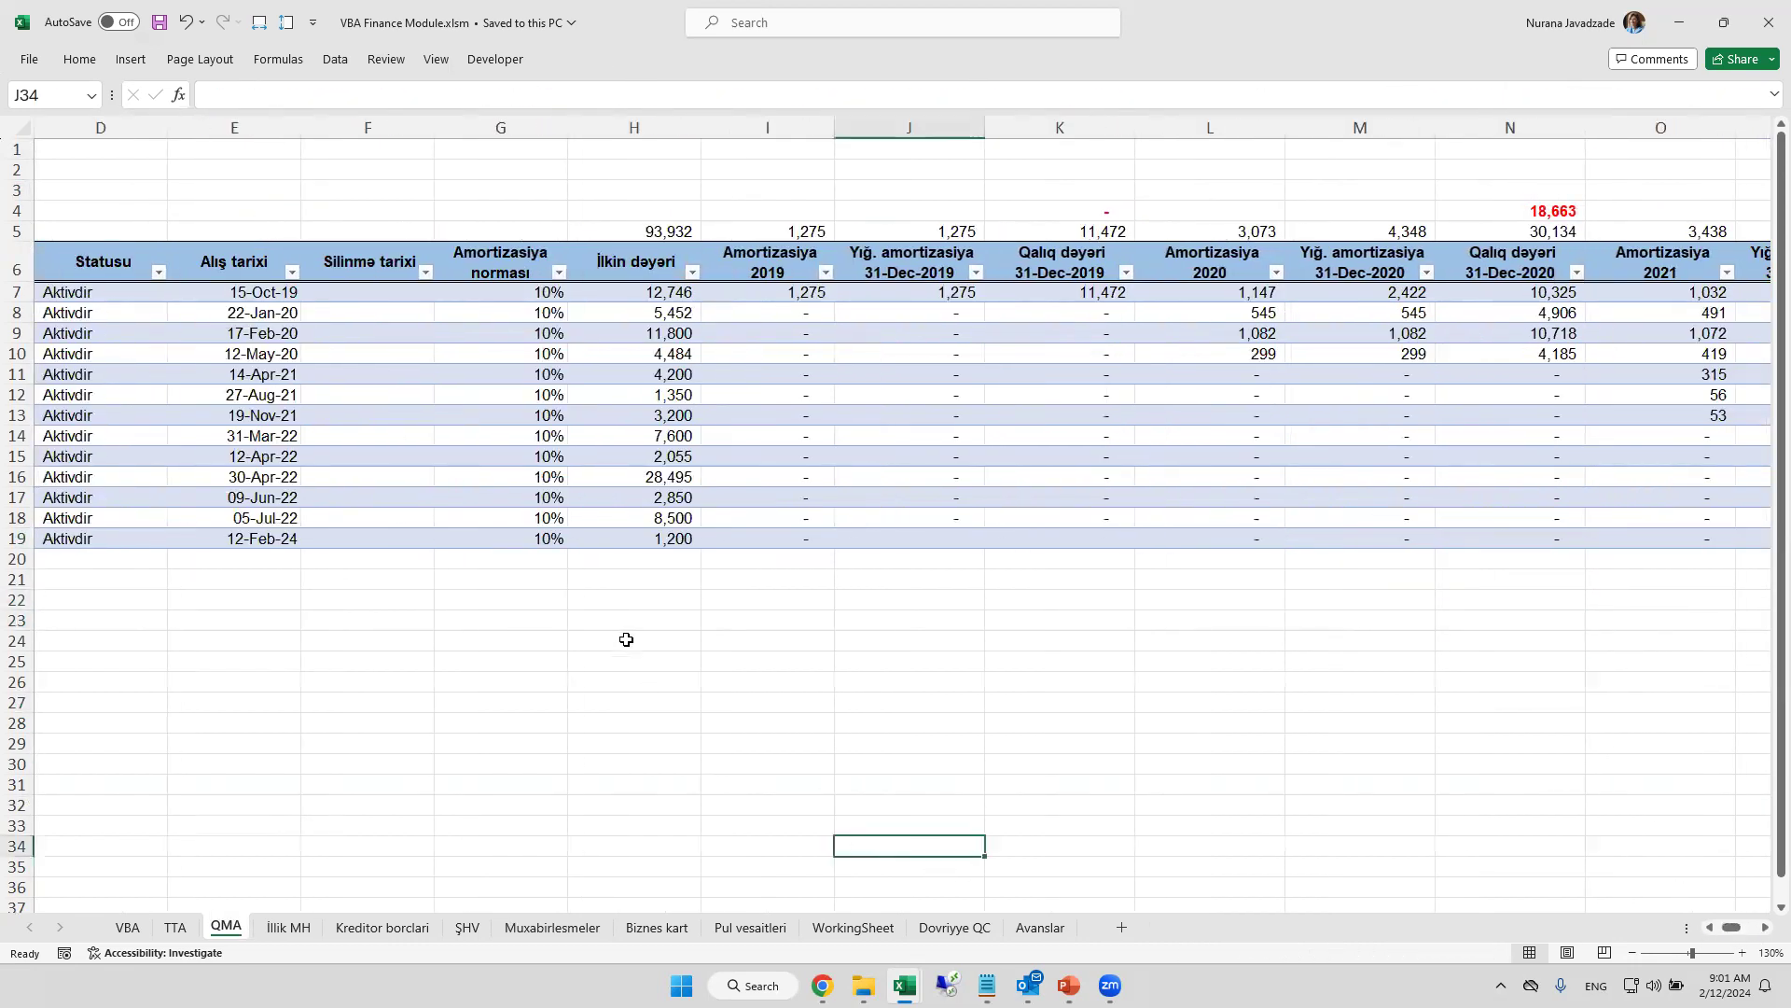
key(Left)
key(Left)
key(Left)
key(Home)
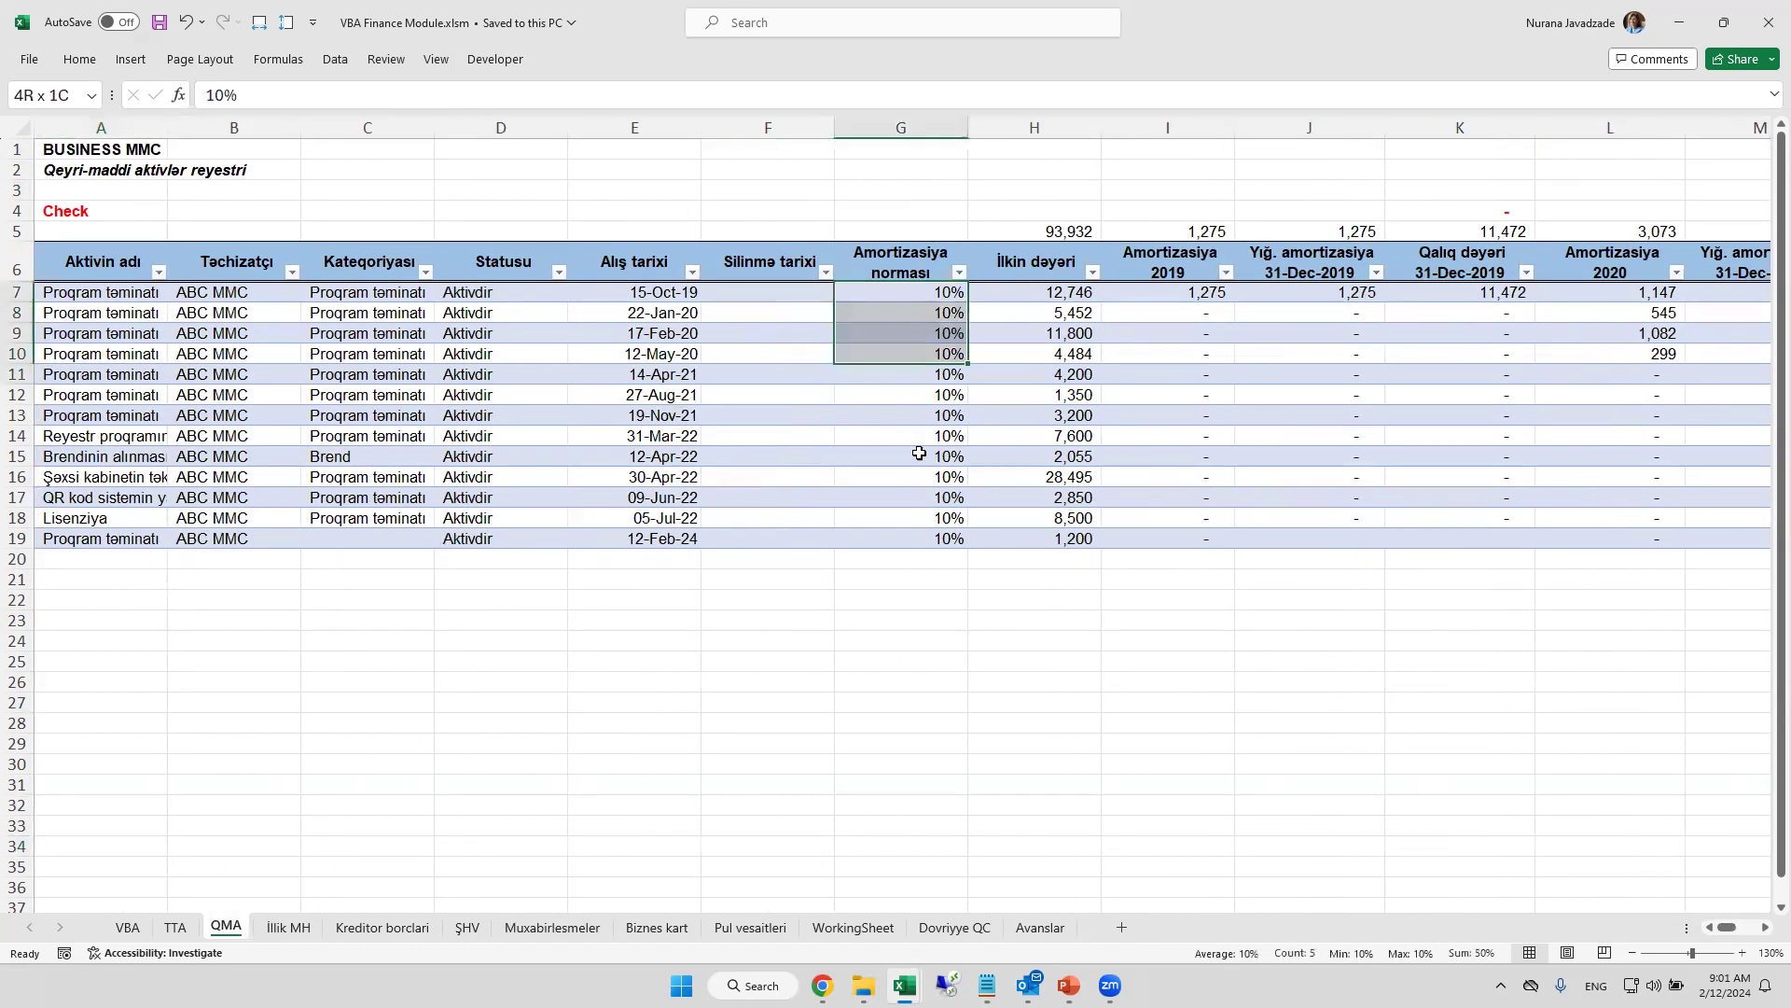
drag(947, 301, 961, 545)
click(961, 546)
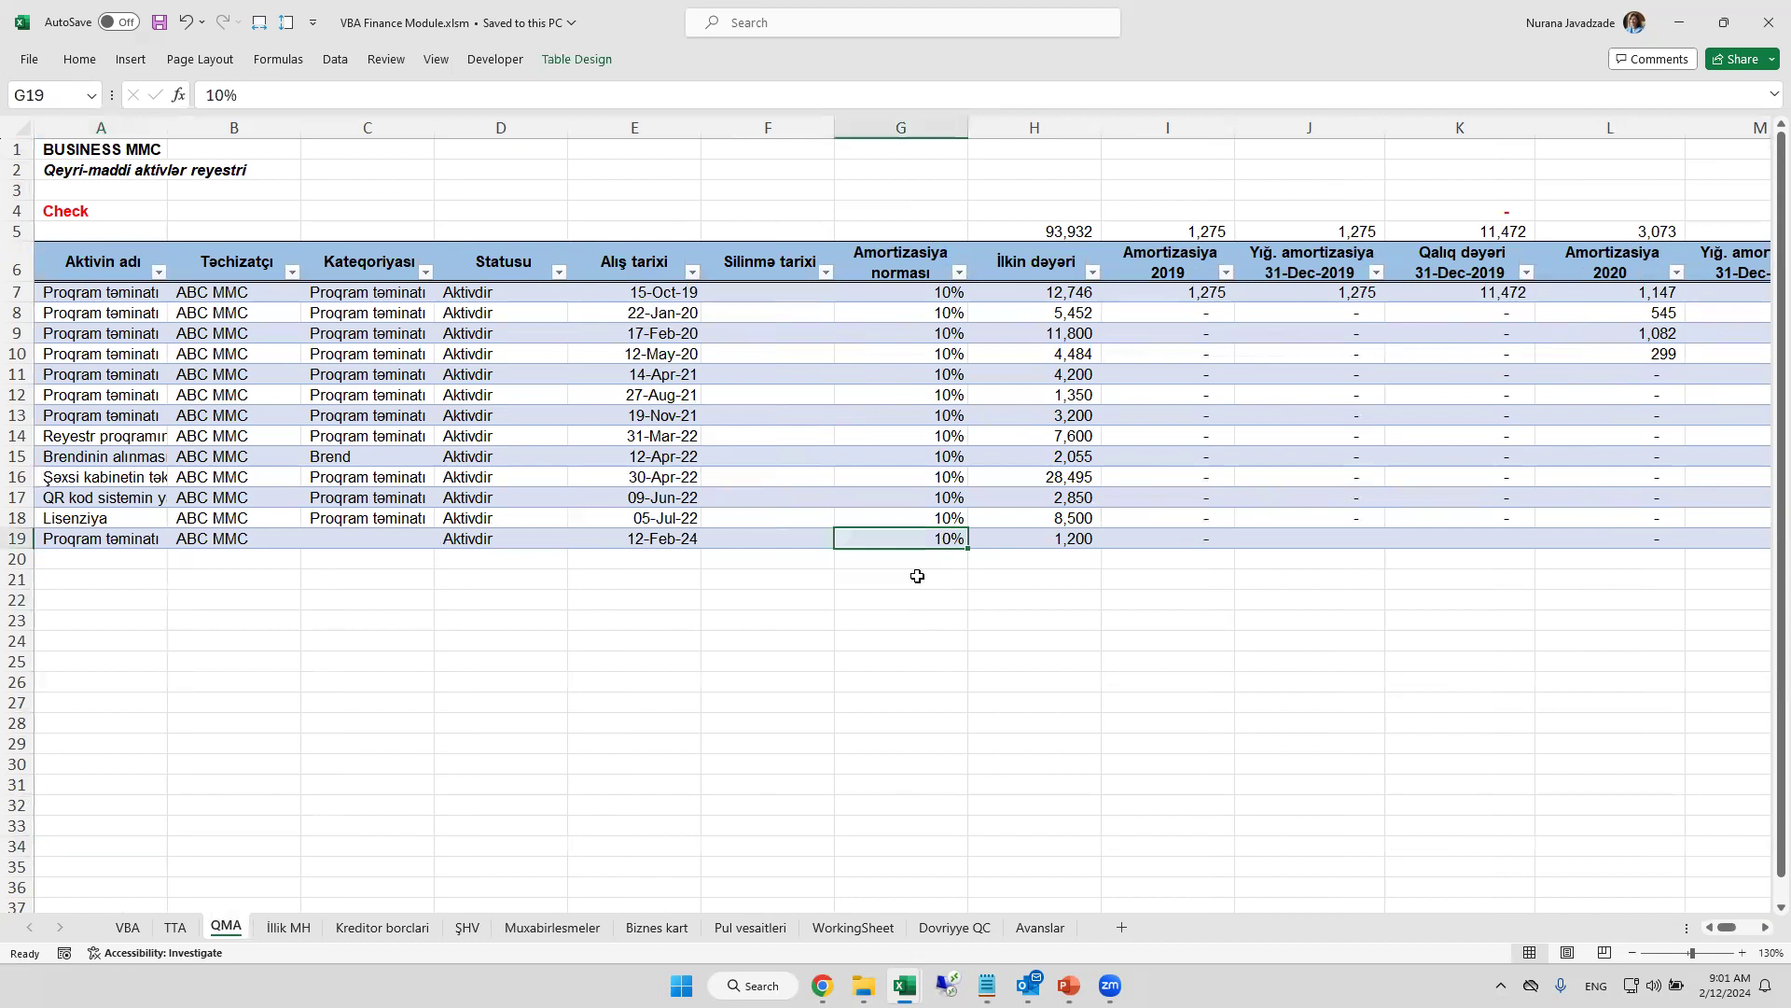
- Bring up a blank Qeyri-maddi aktiv alışı form from the VBA sheet's transactions menu
click(128, 928)
click(695, 375)
click(742, 392)
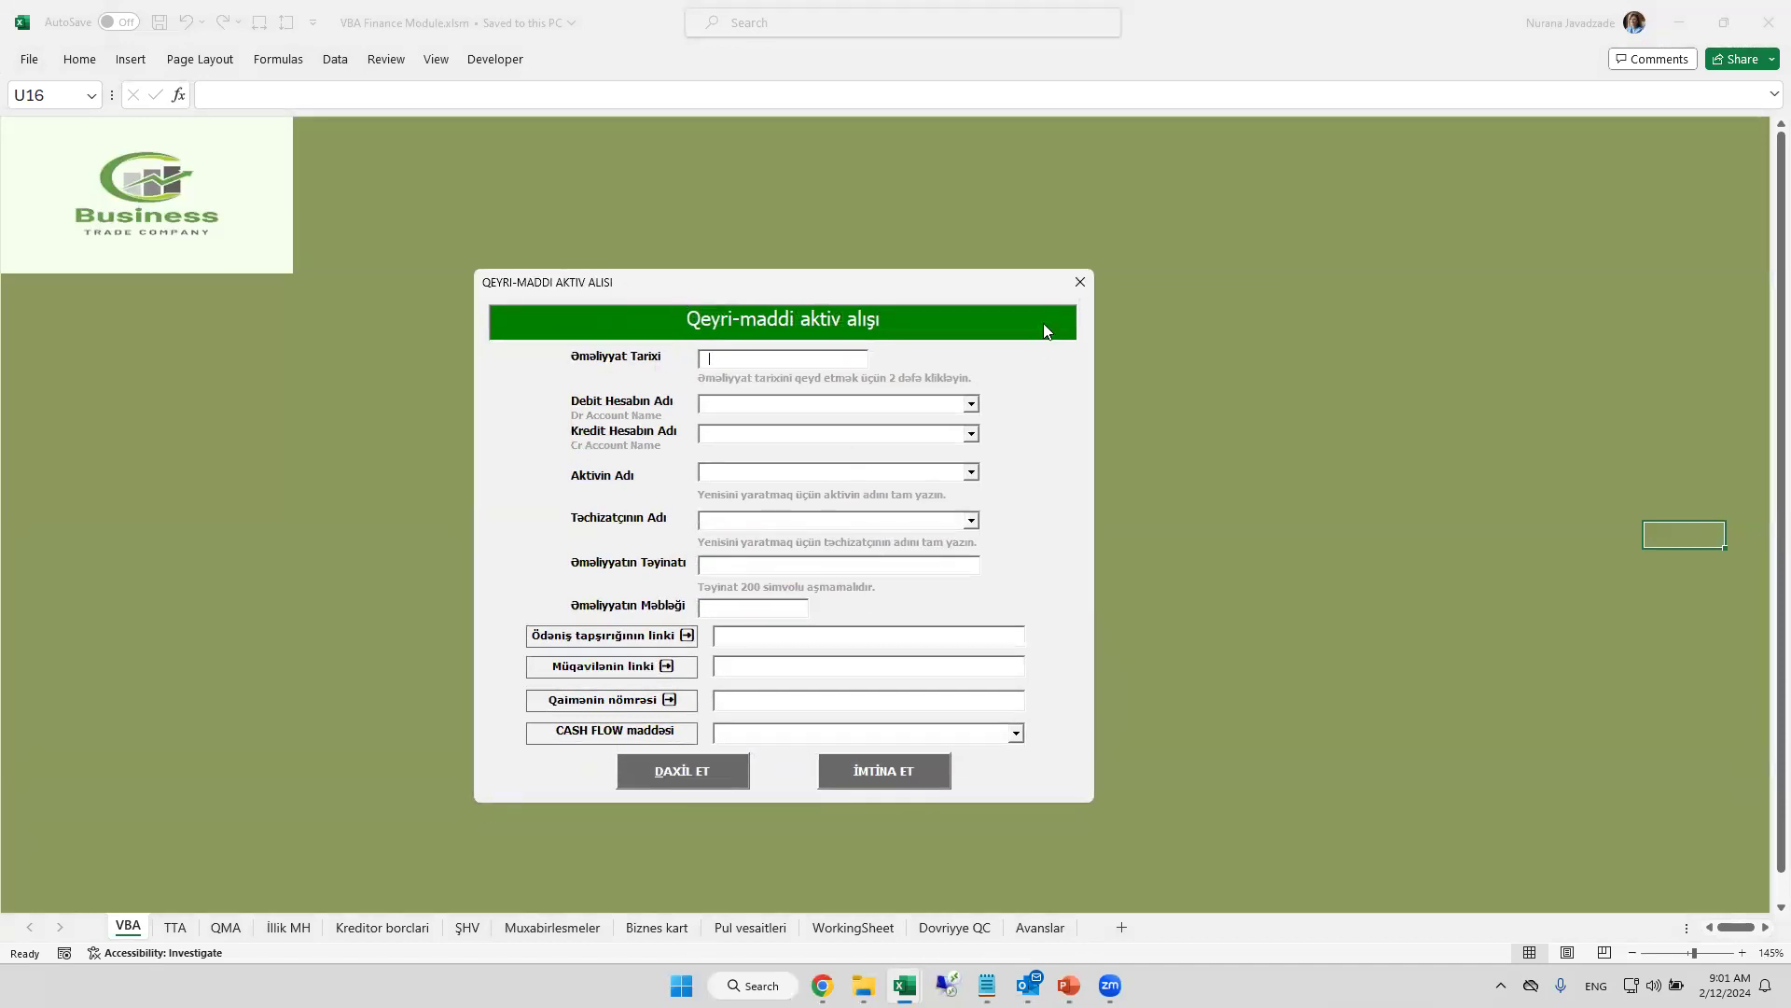
- Close the intangible asset form and transactions menu, and glance at the QMA register
click(1077, 285)
click(1077, 300)
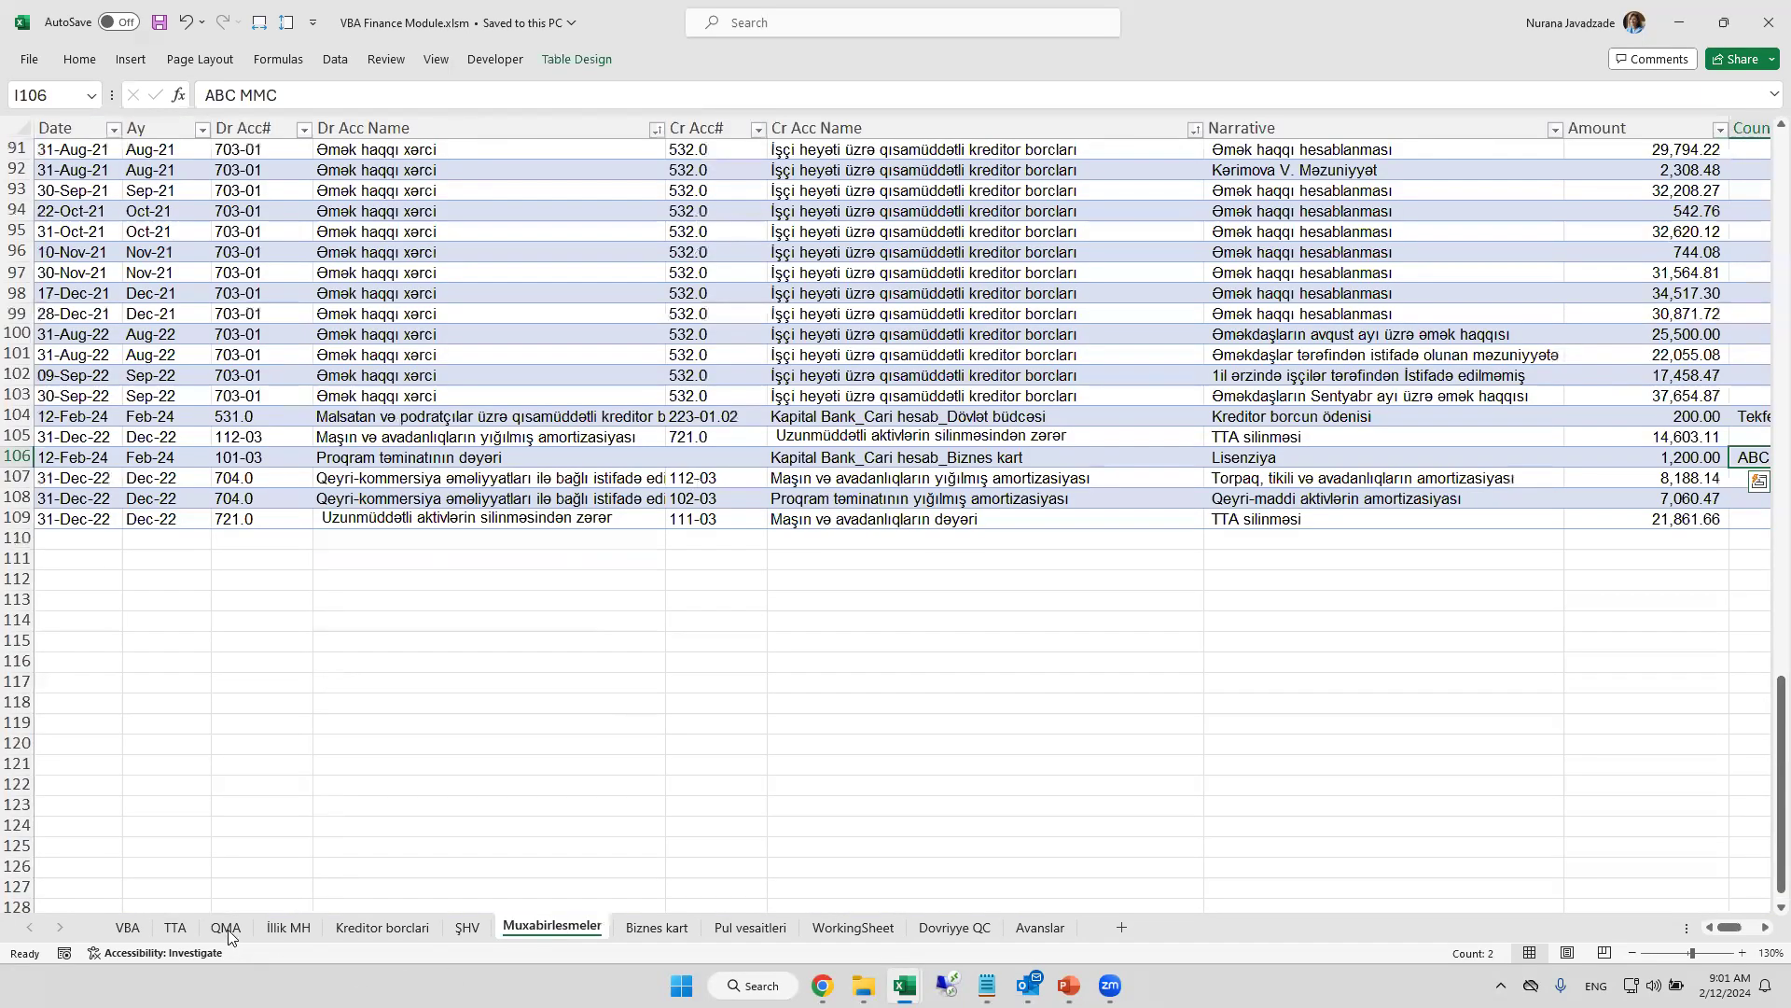
click(231, 927)
click(544, 720)
- From the VBA sheet, choose the Torpaq, tikili və avadanlıq alışı transaction type
click(128, 927)
click(716, 405)
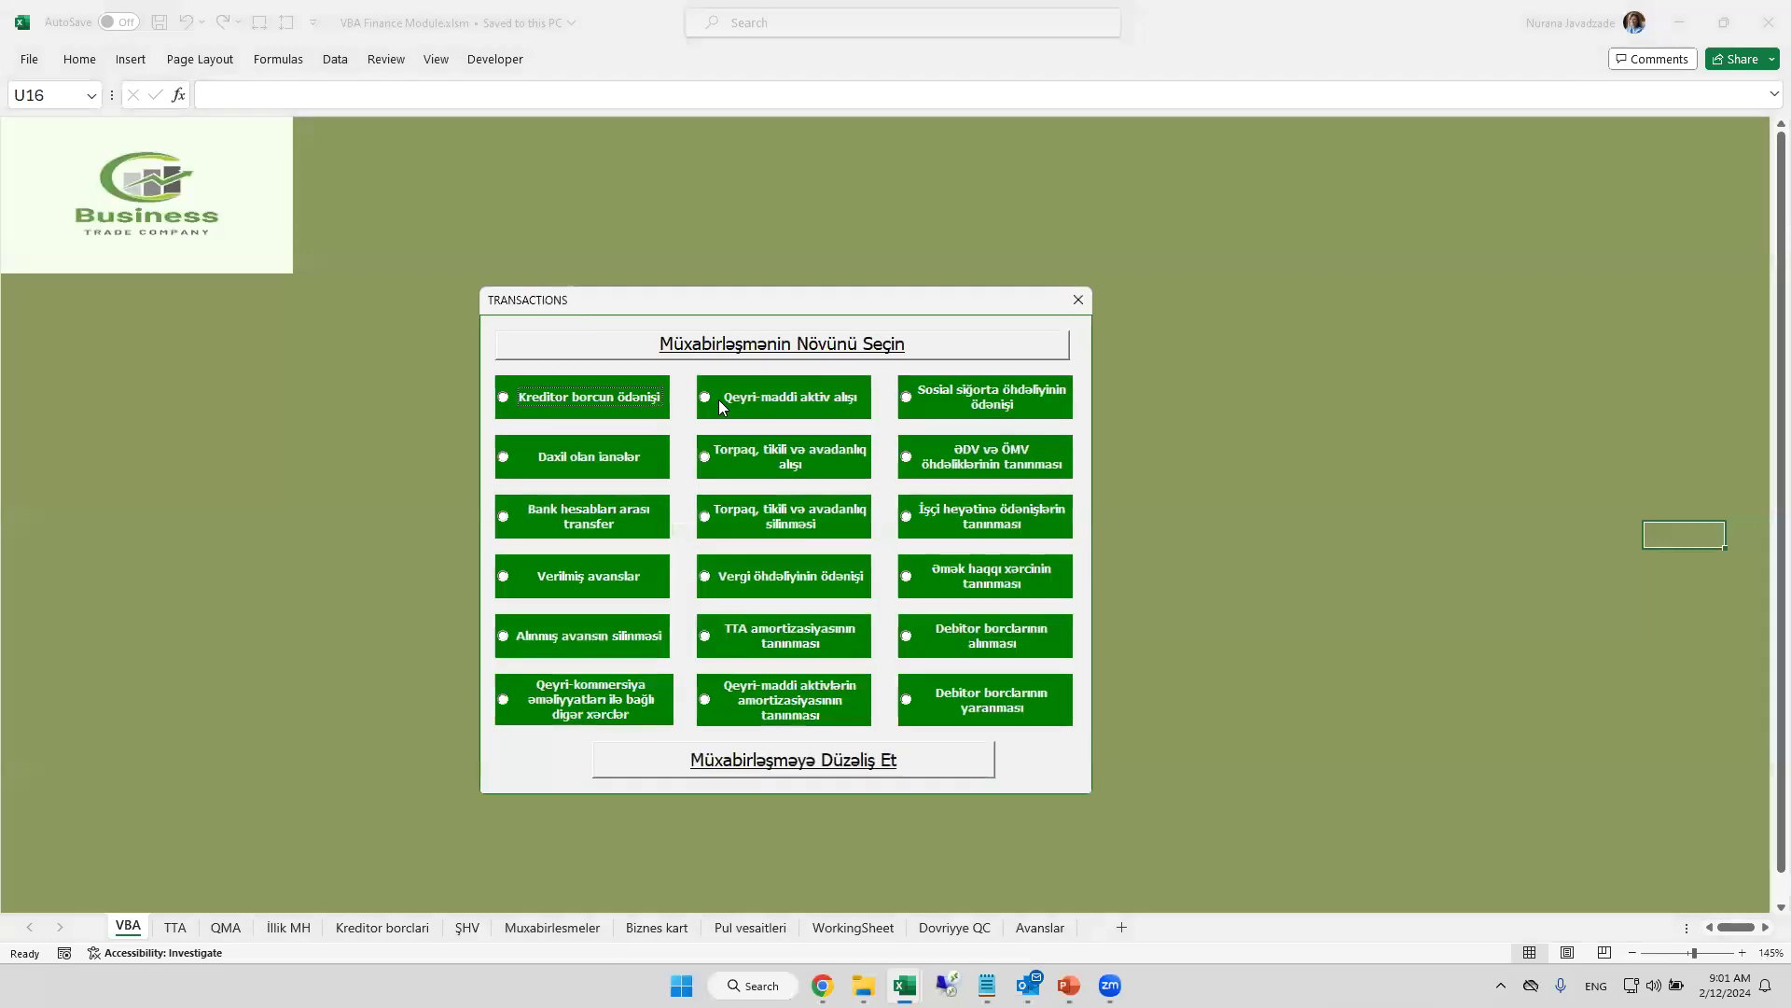
drag(708, 295, 705, 258)
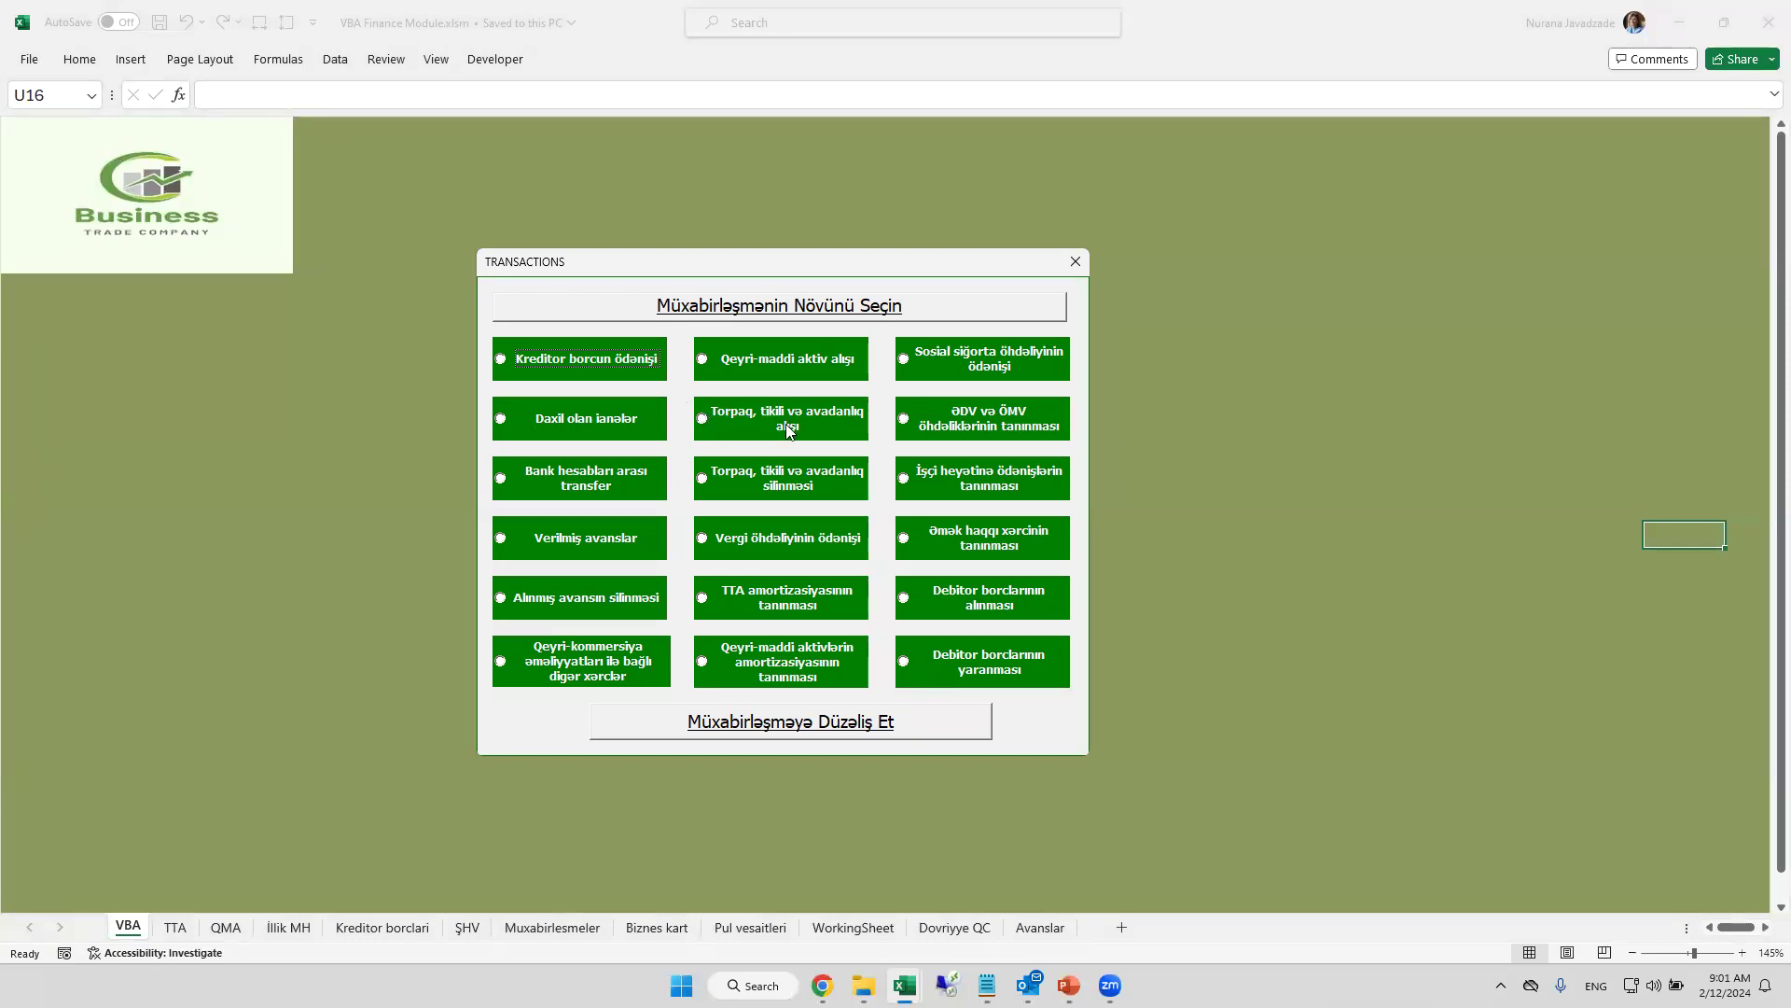
click(758, 427)
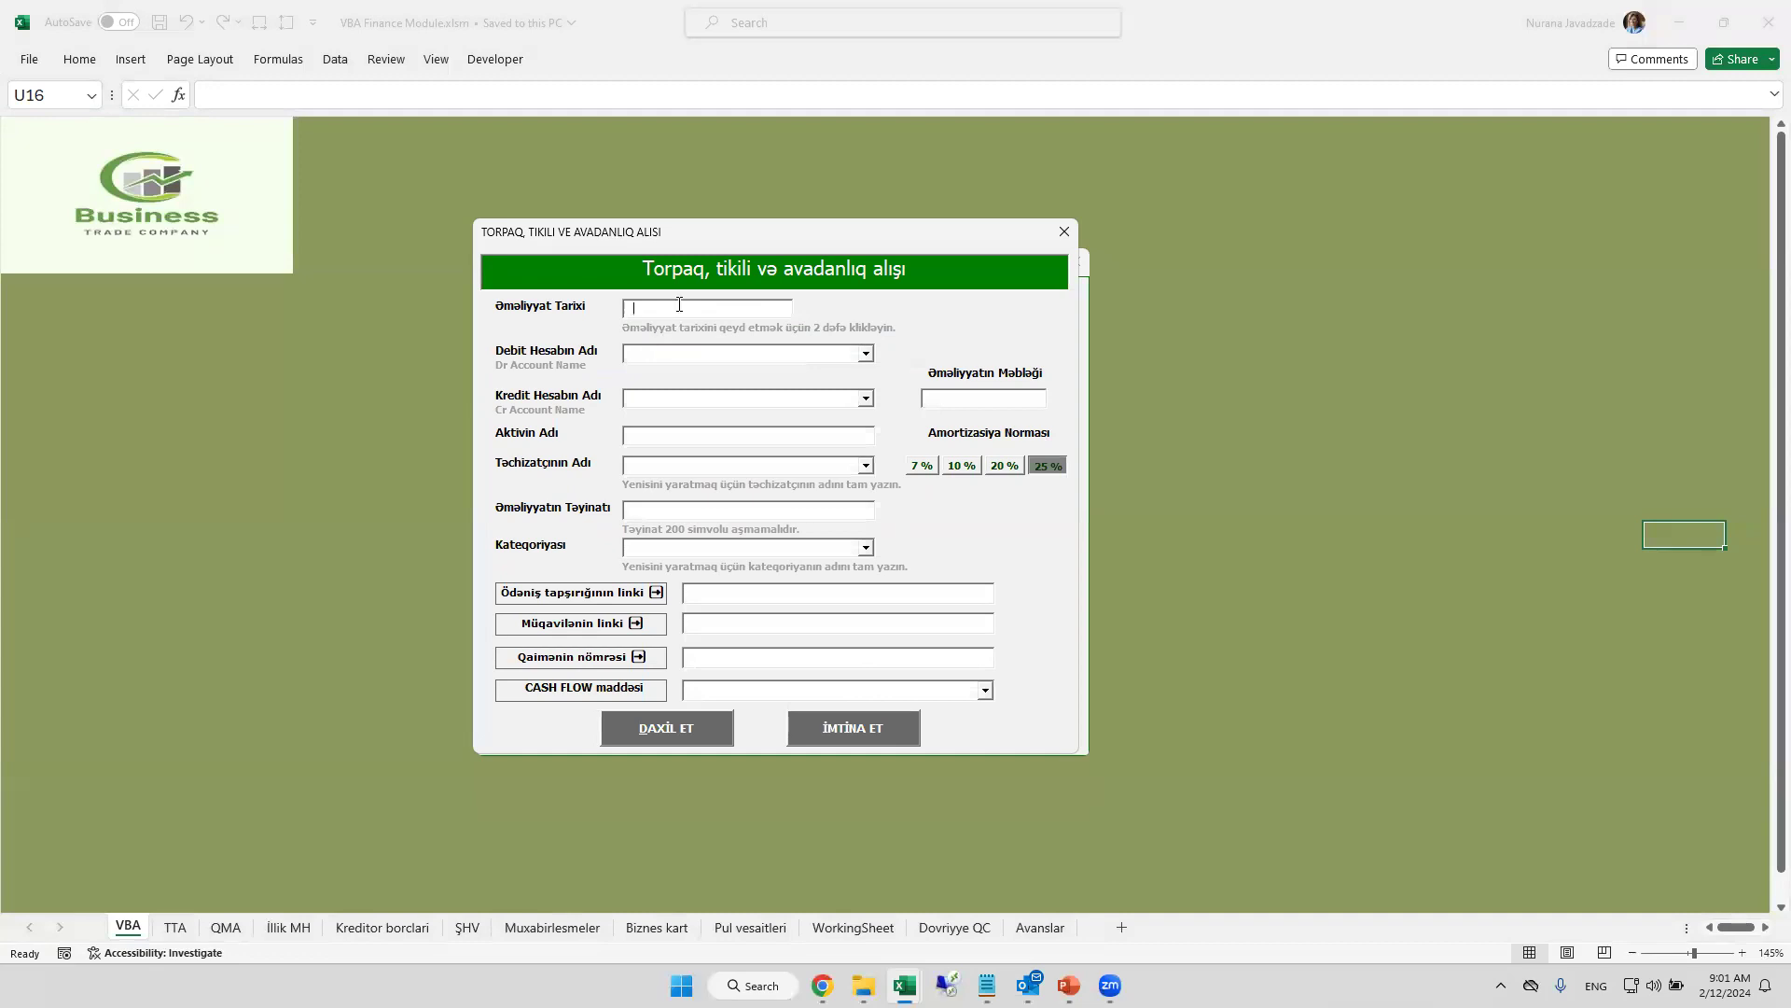
- Date it 02/09/2024, debit Maşın və avadanlıqların dəyəri, credit Kapital Bank_Cari hesab_Dövlət büdcəsi
double_click(679, 304)
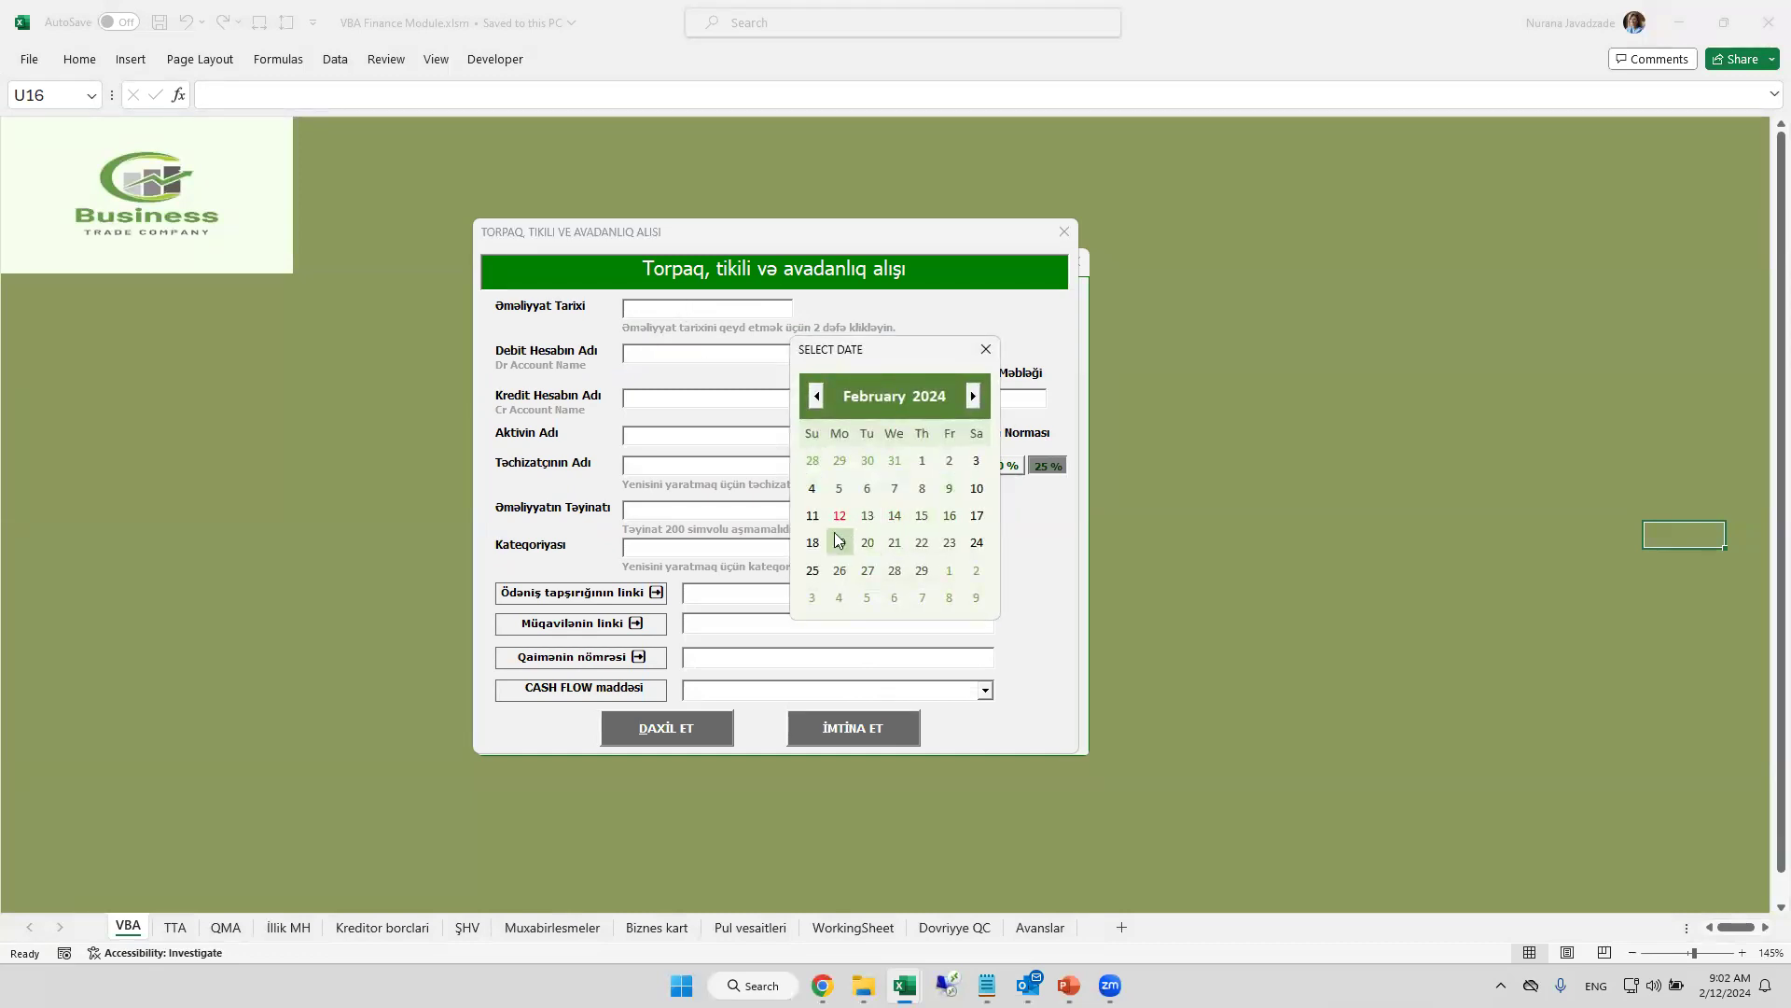
click(951, 489)
click(865, 354)
click(722, 388)
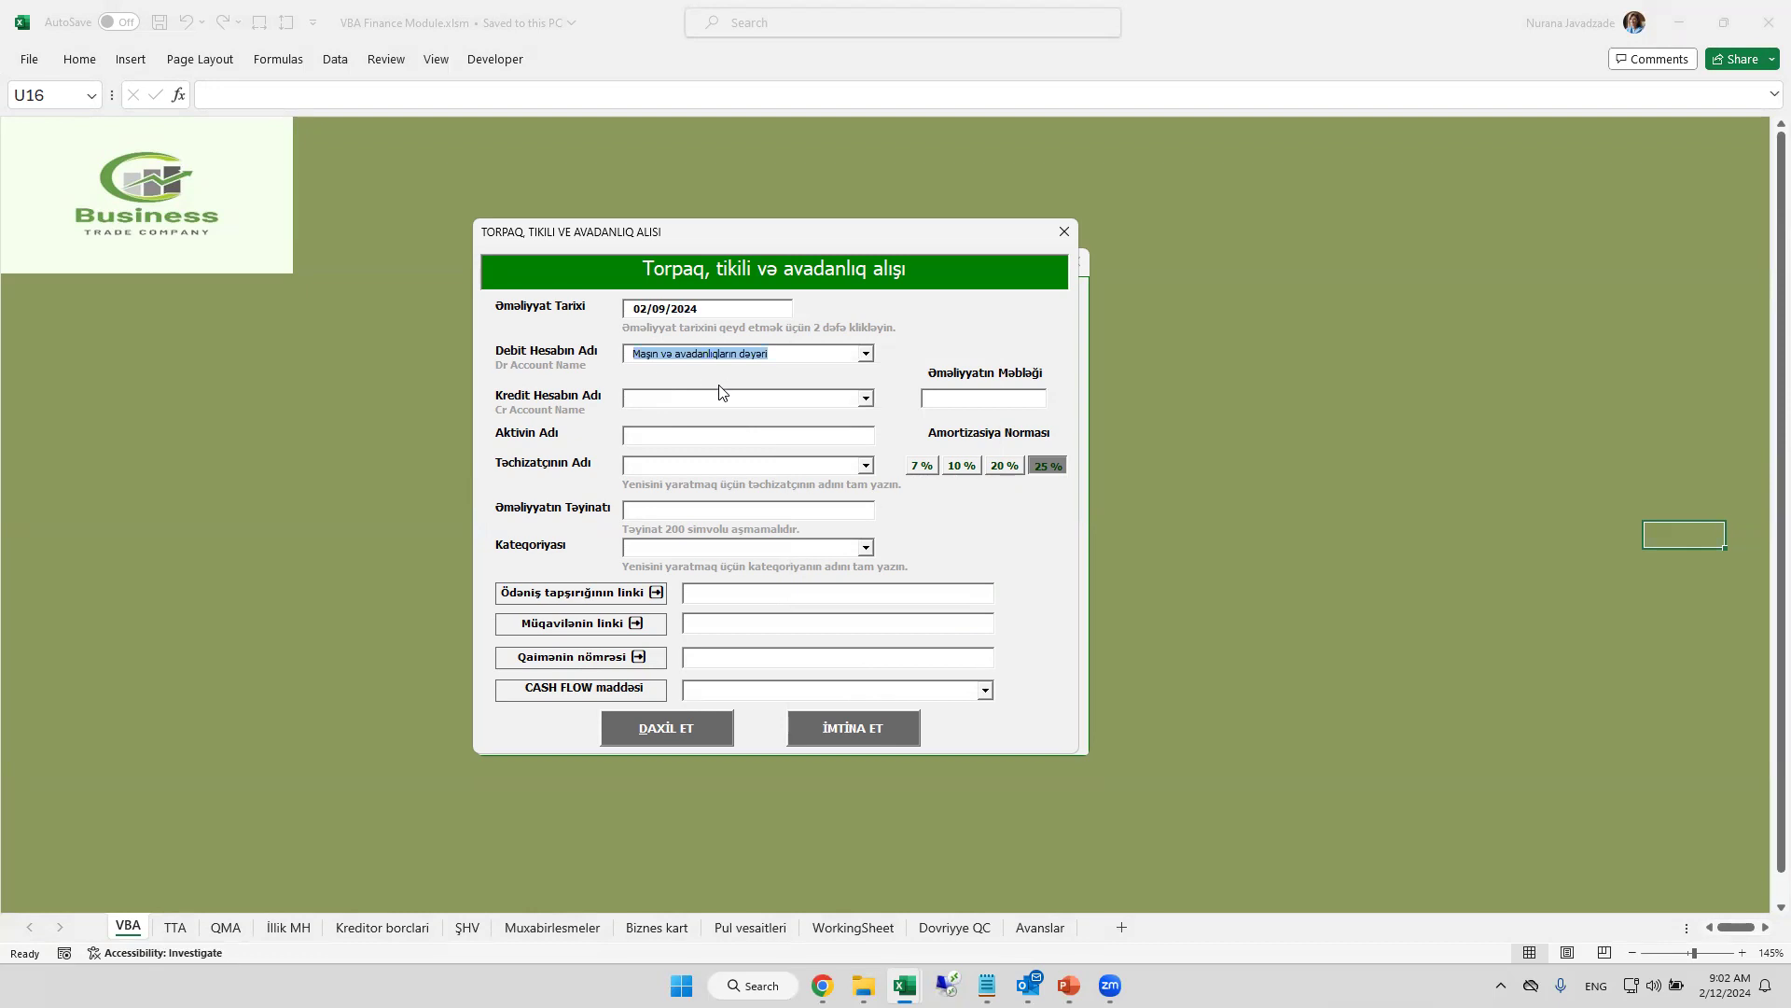
click(866, 399)
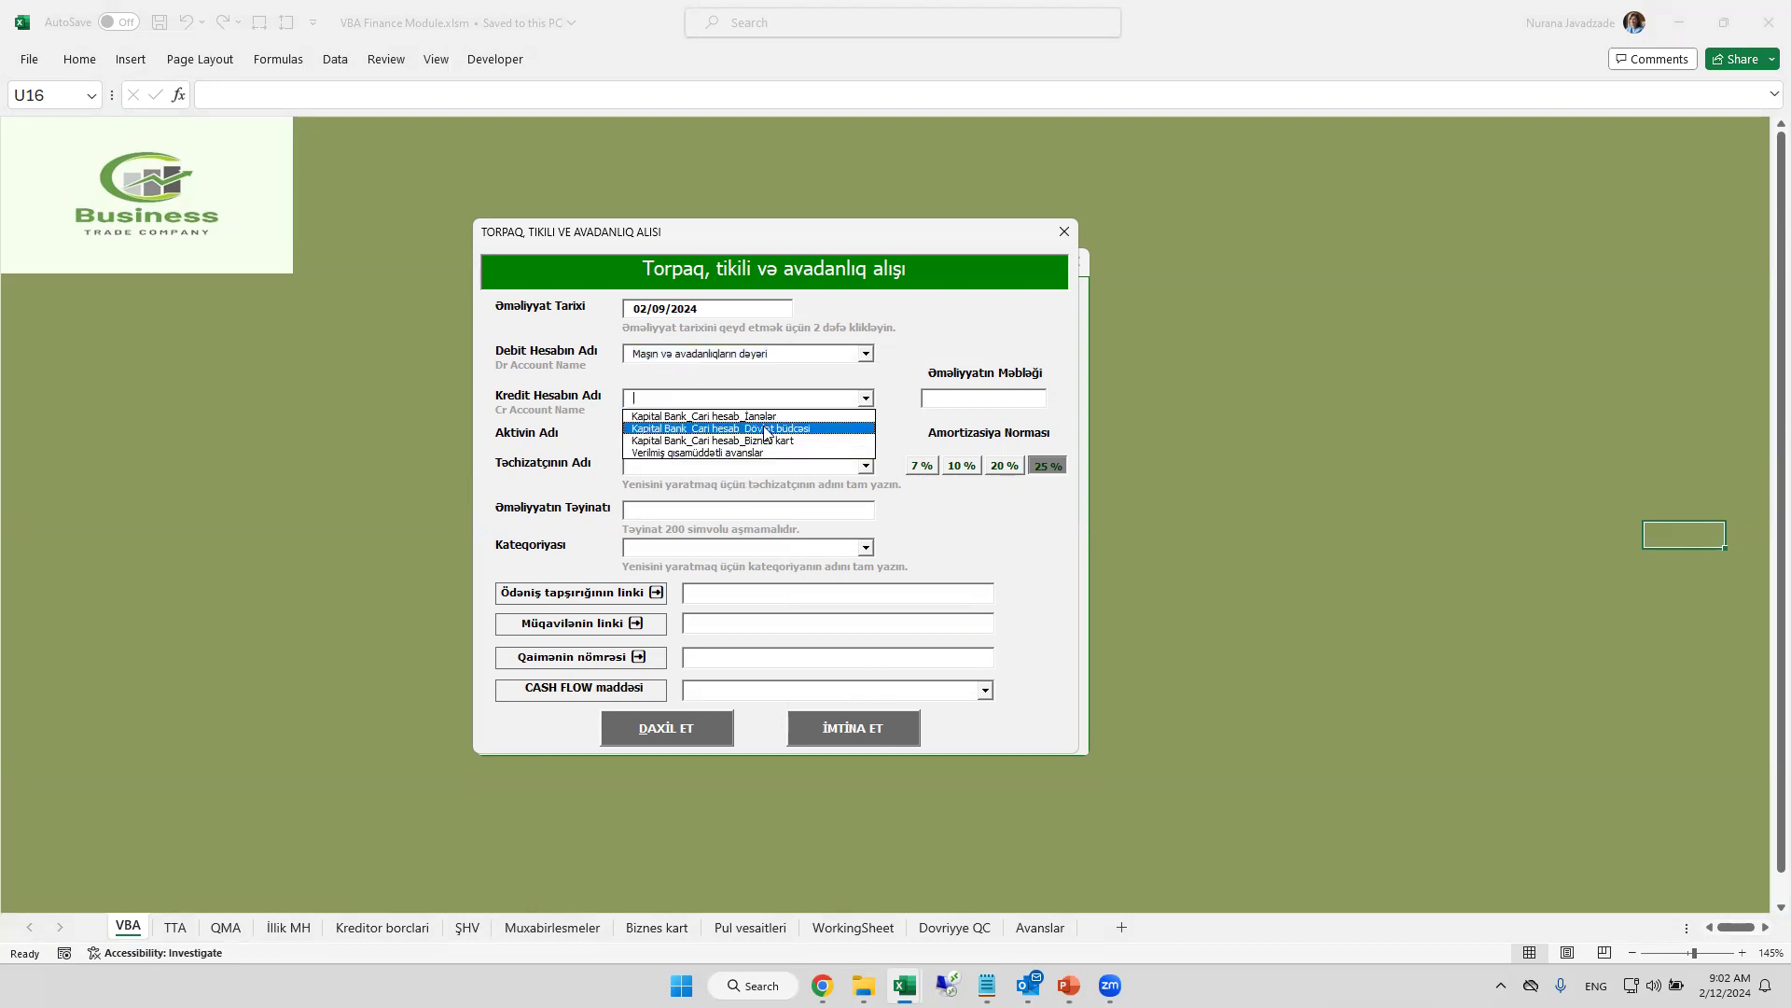
click(655, 428)
- Enter HAVAL, supplier Tekfen, category Digər əsas vəsaitlər, amount 35000, 20 % rate, and submit
click(654, 435)
text(HAVAL)
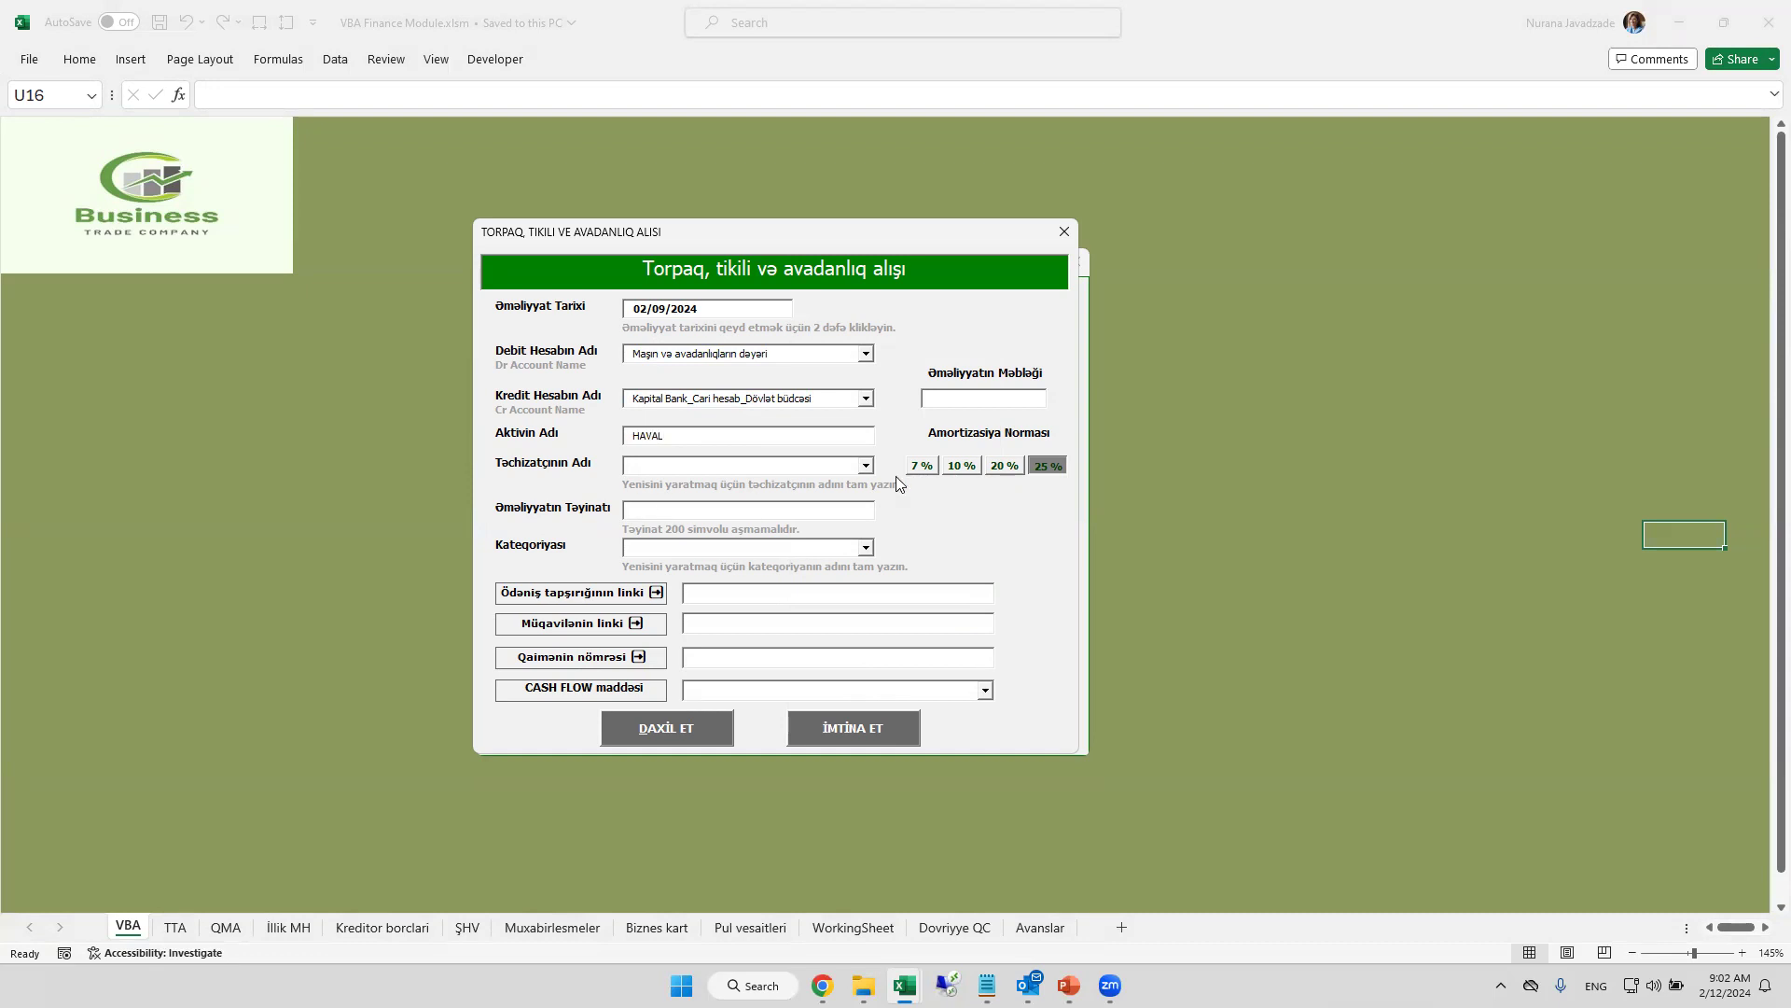
click(866, 465)
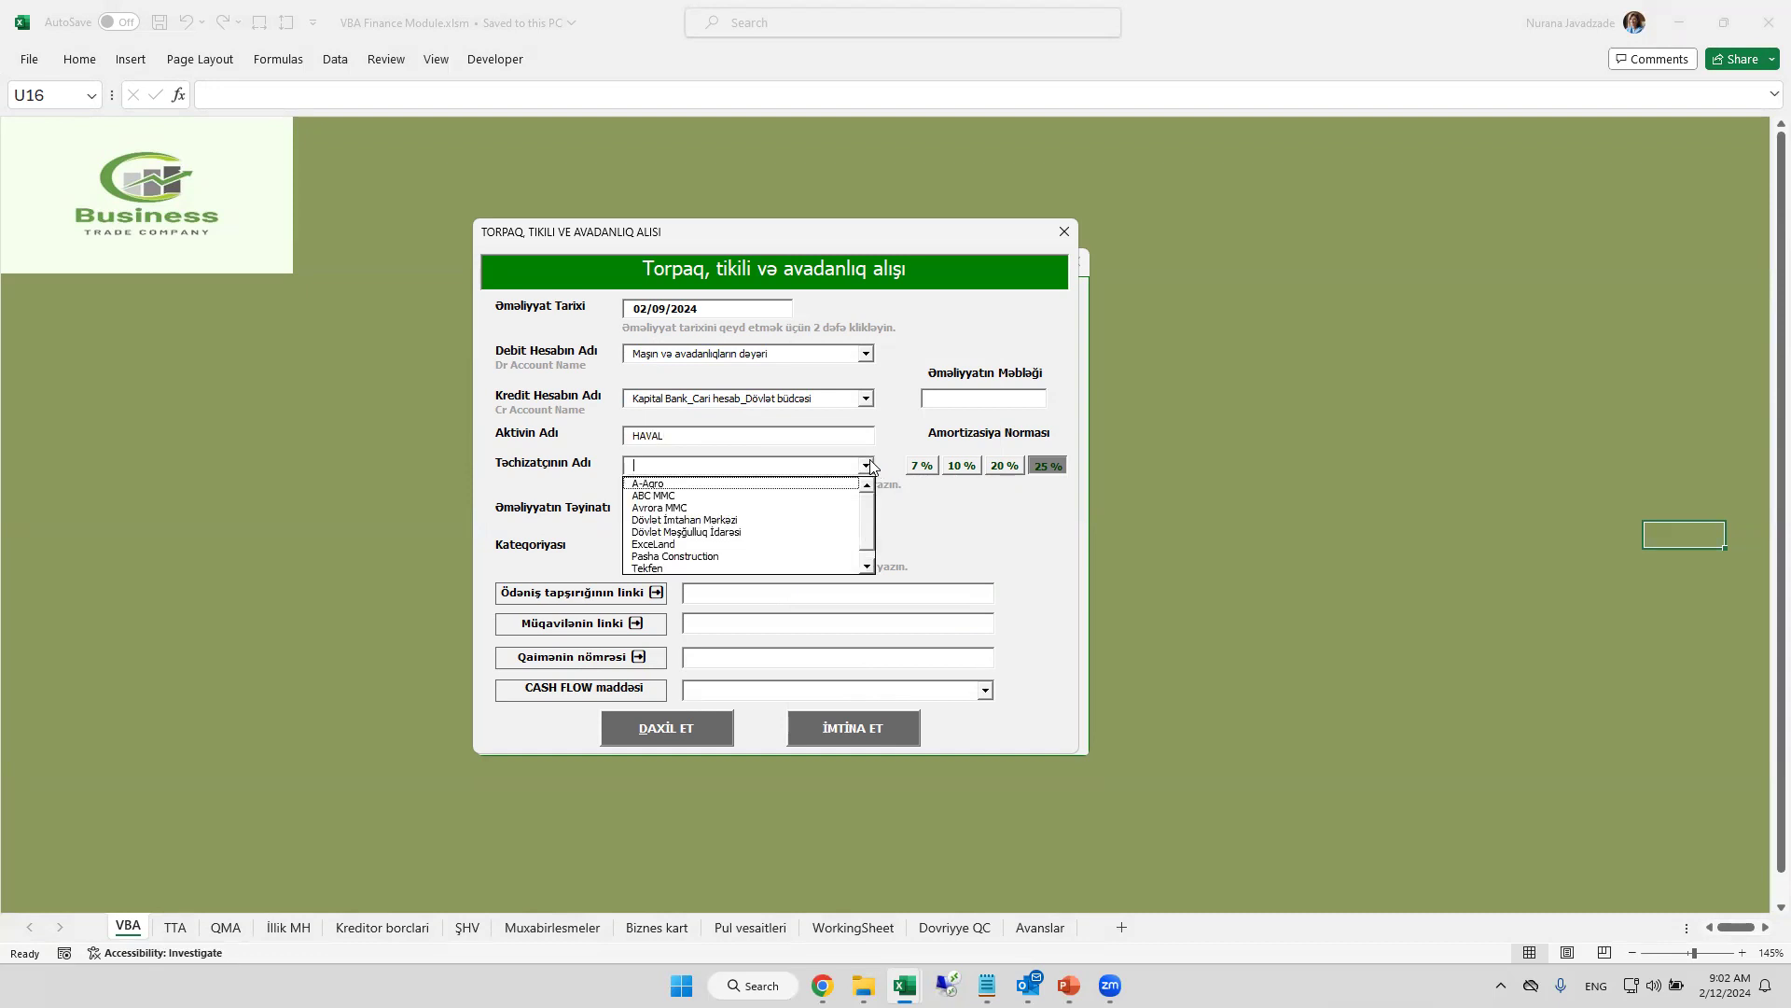
click(668, 570)
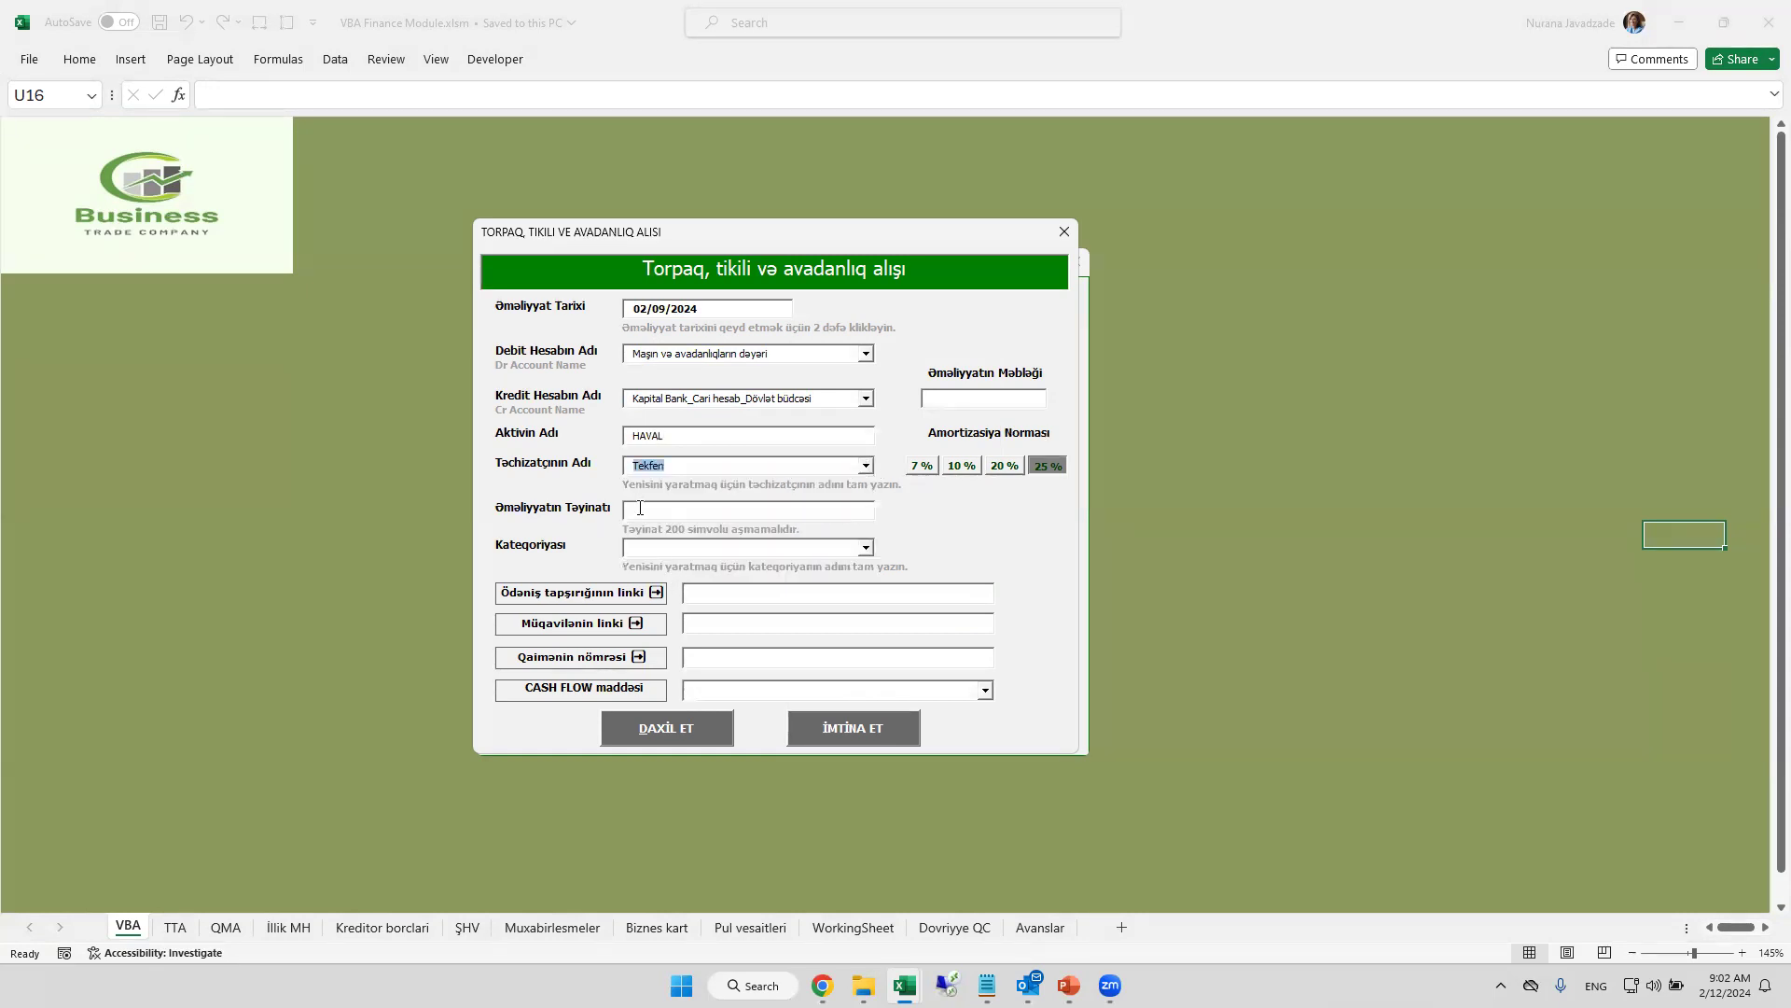
click(670, 509)
click(866, 548)
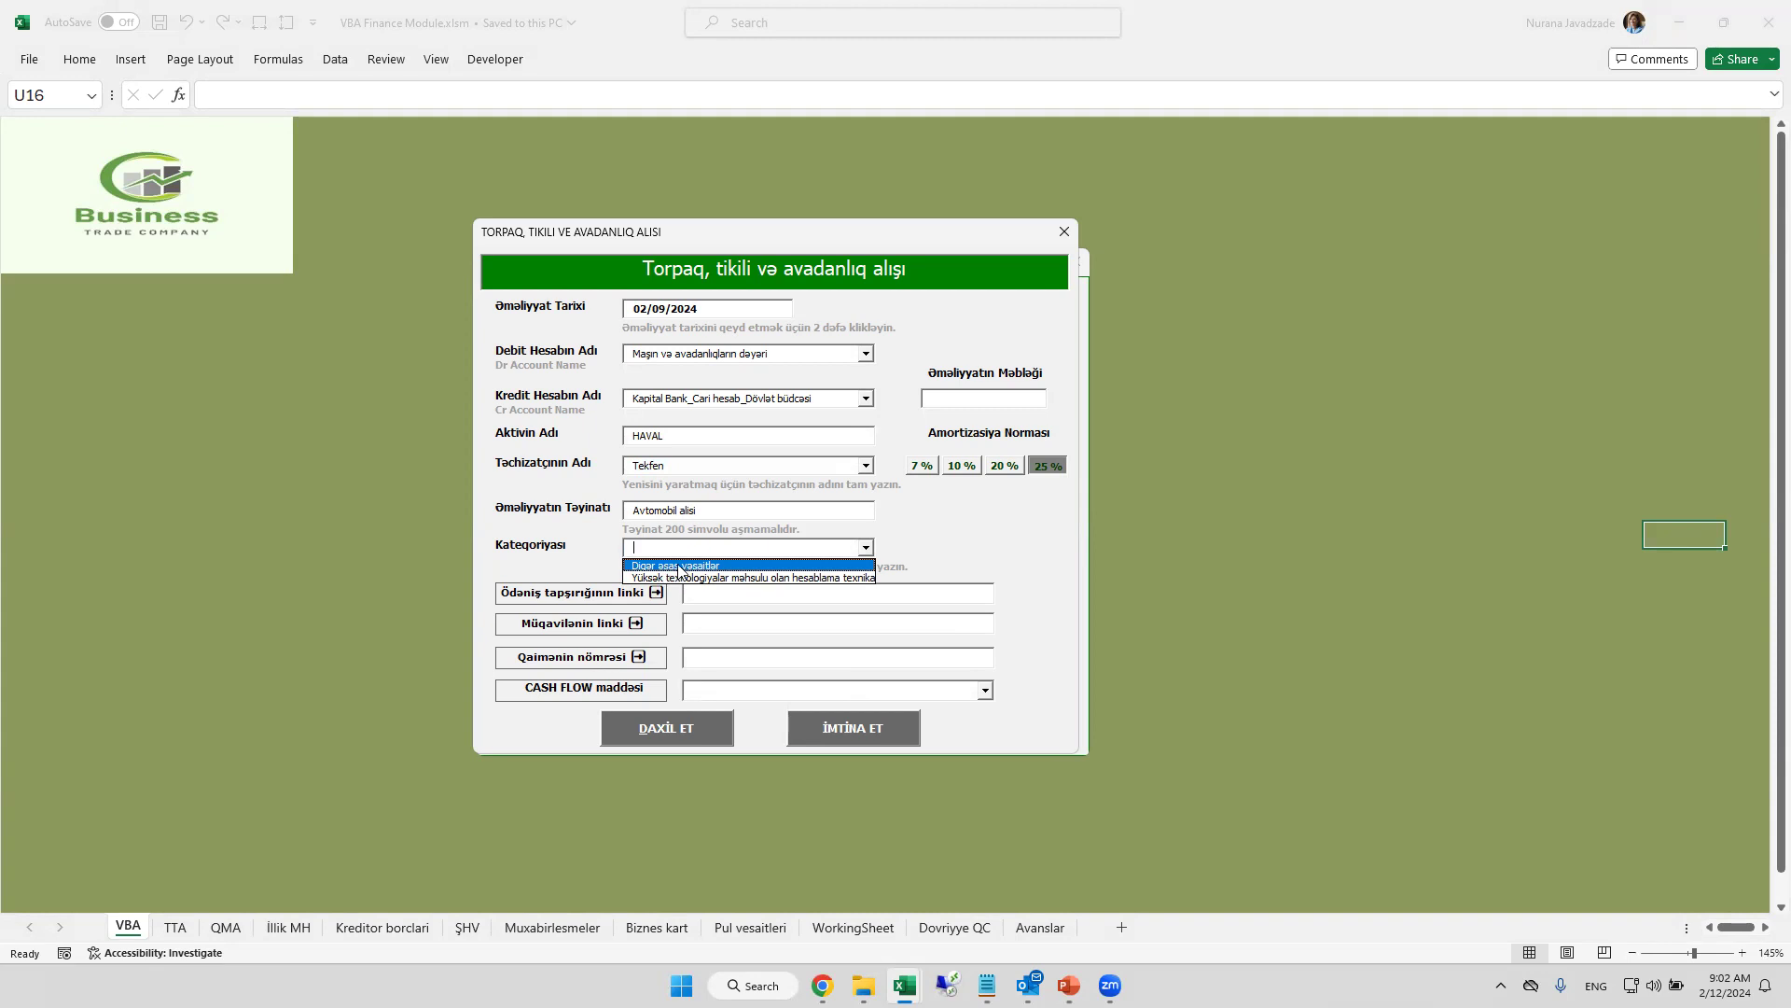
click(680, 567)
click(976, 398)
text(35000)
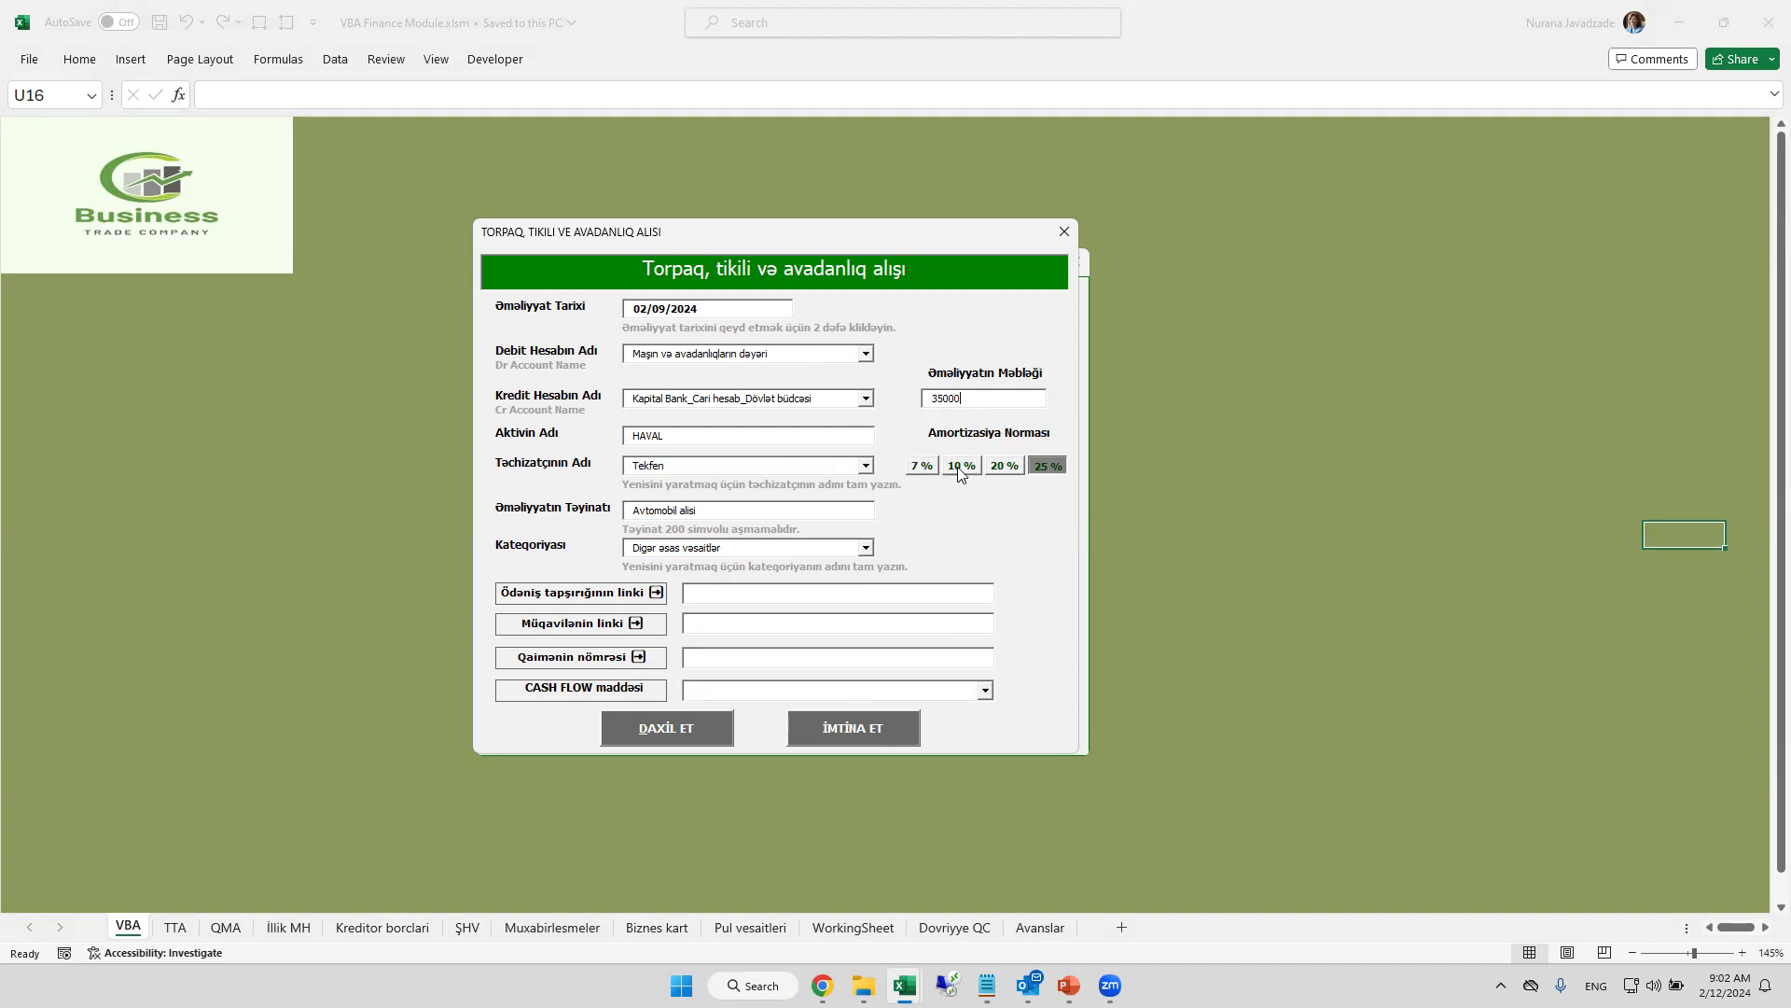
click(1014, 471)
click(680, 724)
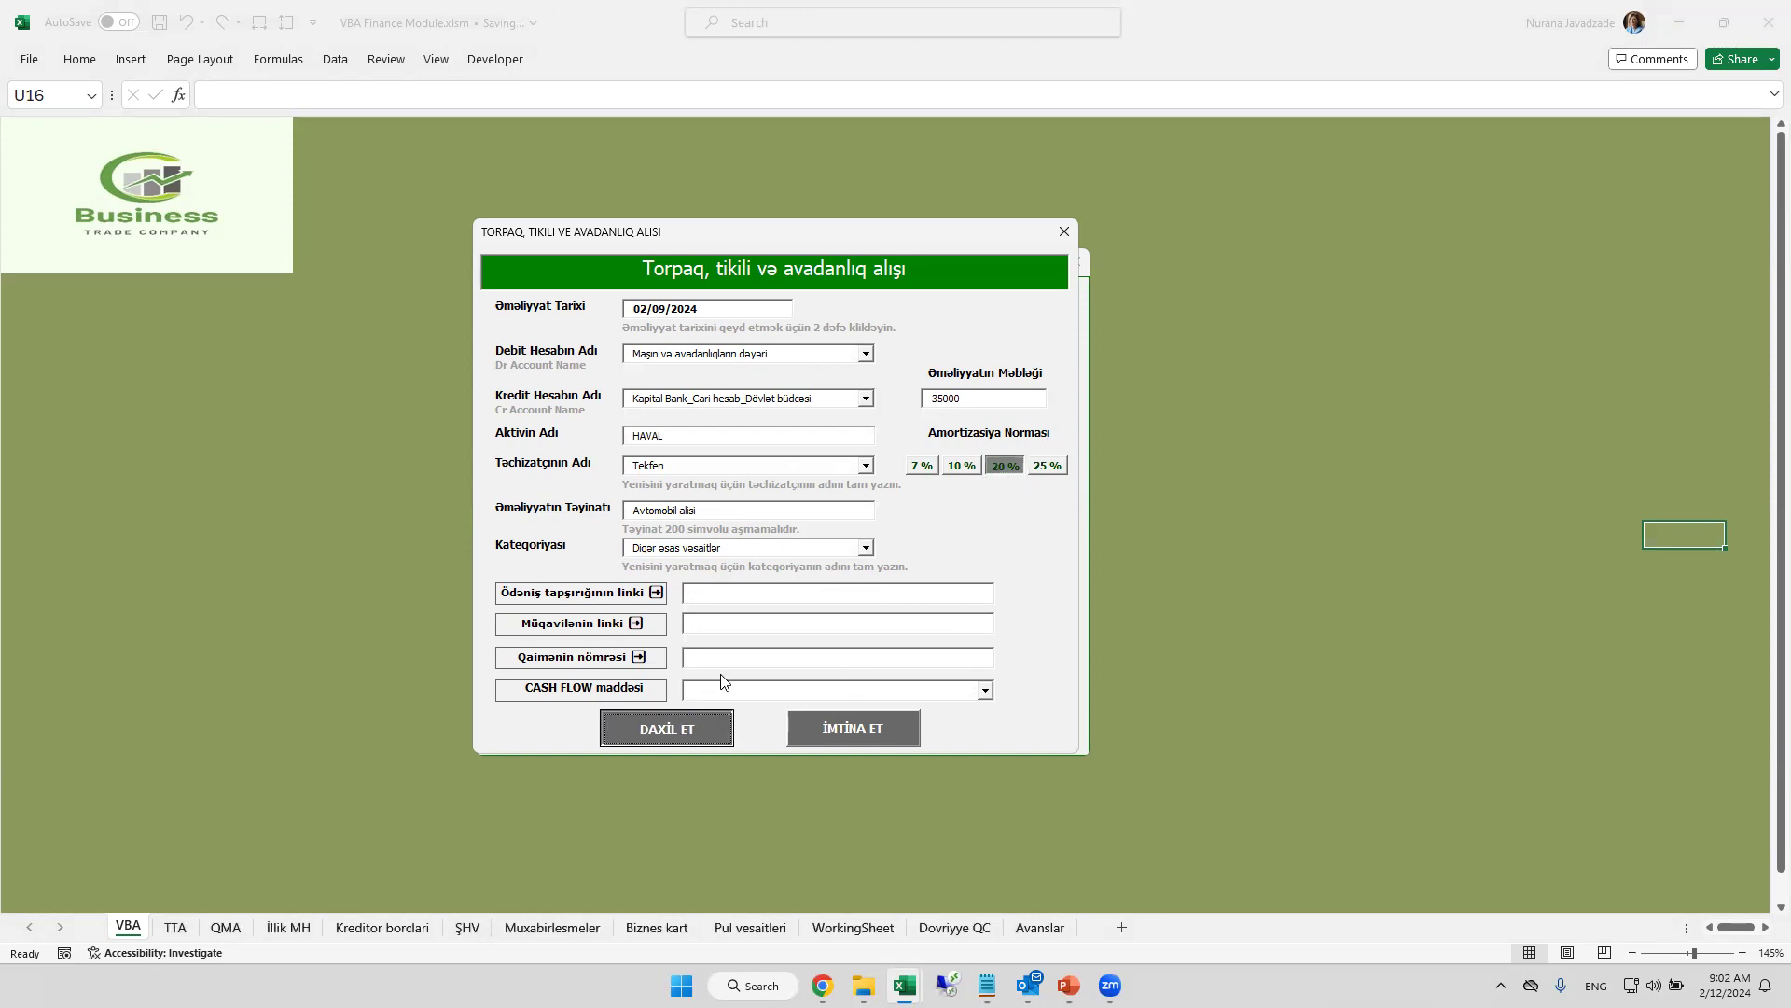
- Dismiss the YARADILDI! confirmation and close the TRANSACTIONS form
drag(835, 450, 742, 400)
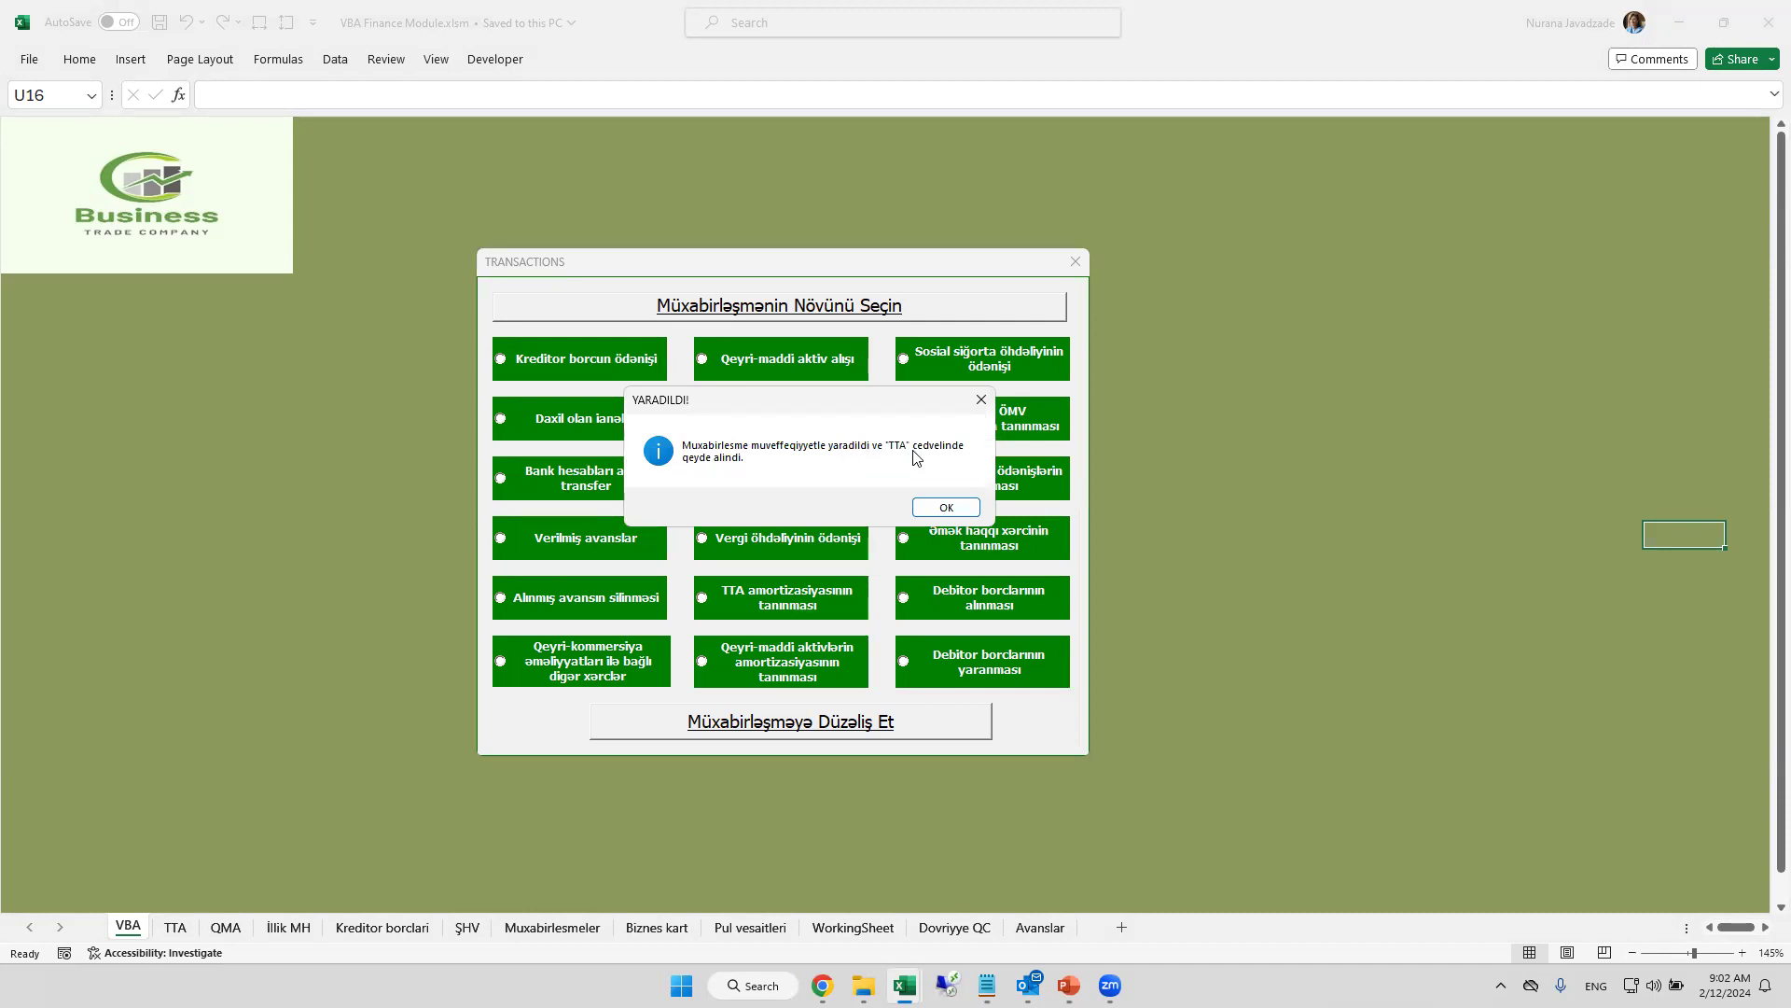
click(942, 508)
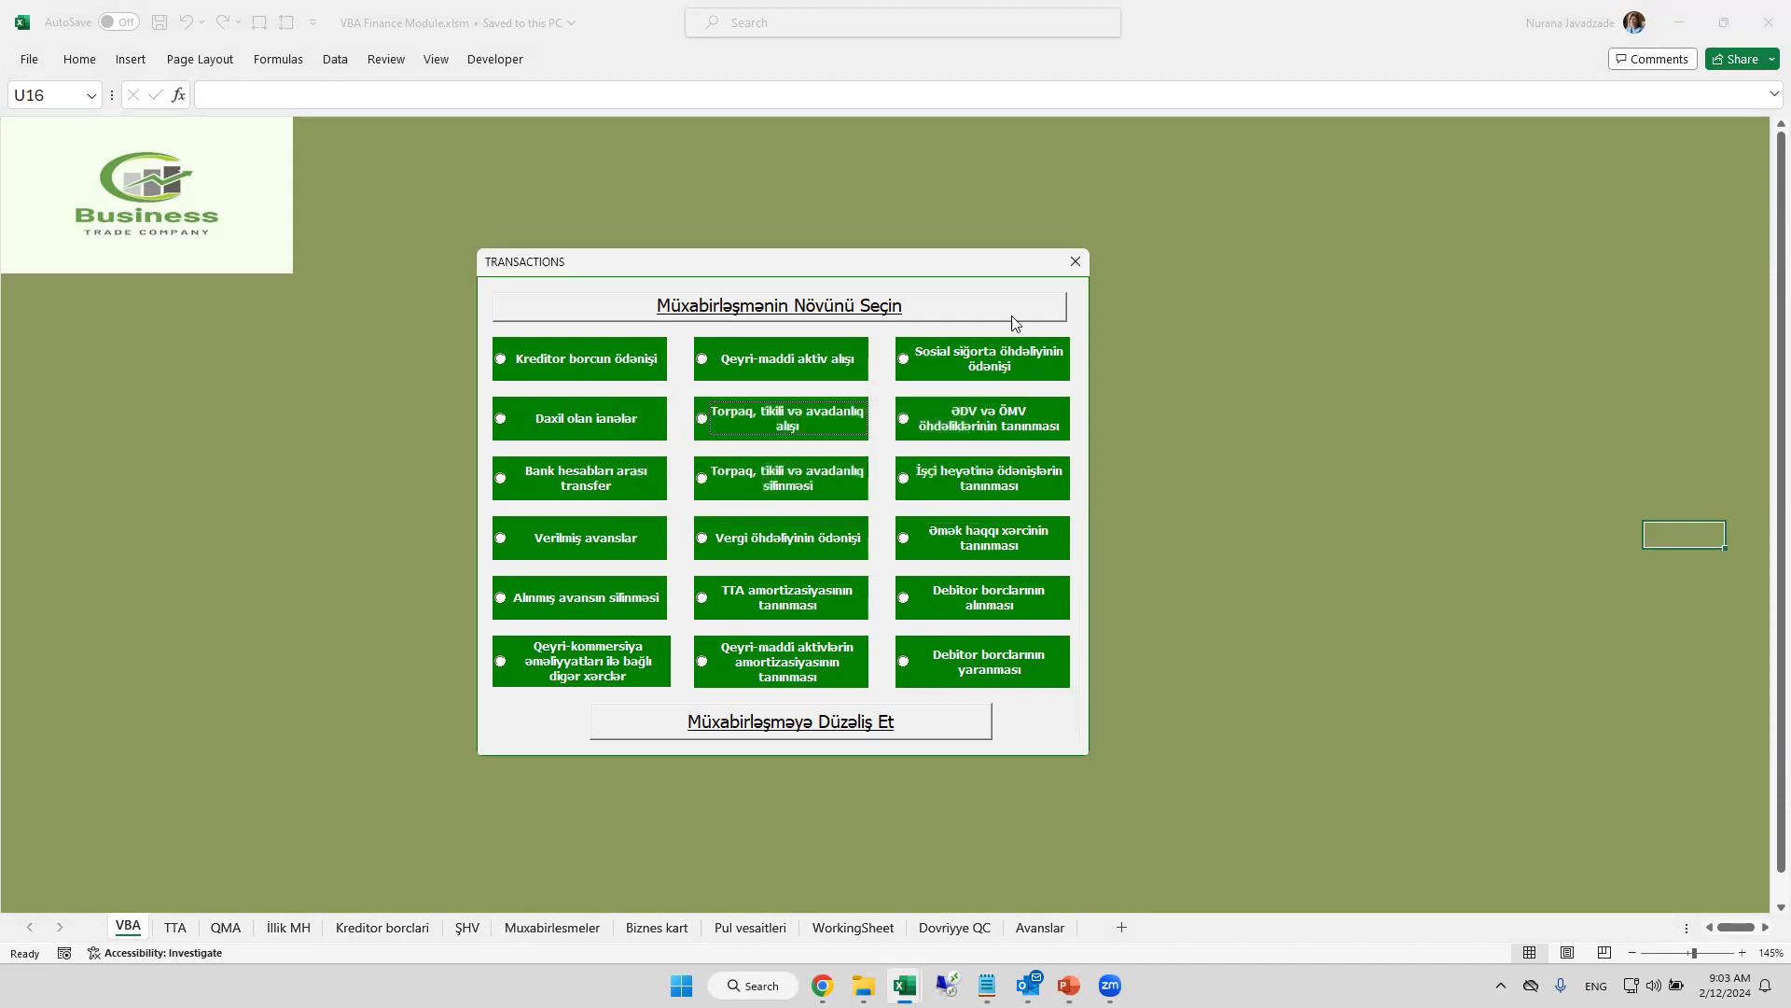
click(1076, 261)
- Select row 105 on Muxabirlesmeler to check the 09-Feb-24 Avtomobil alisi entry for 35,000
click(584, 930)
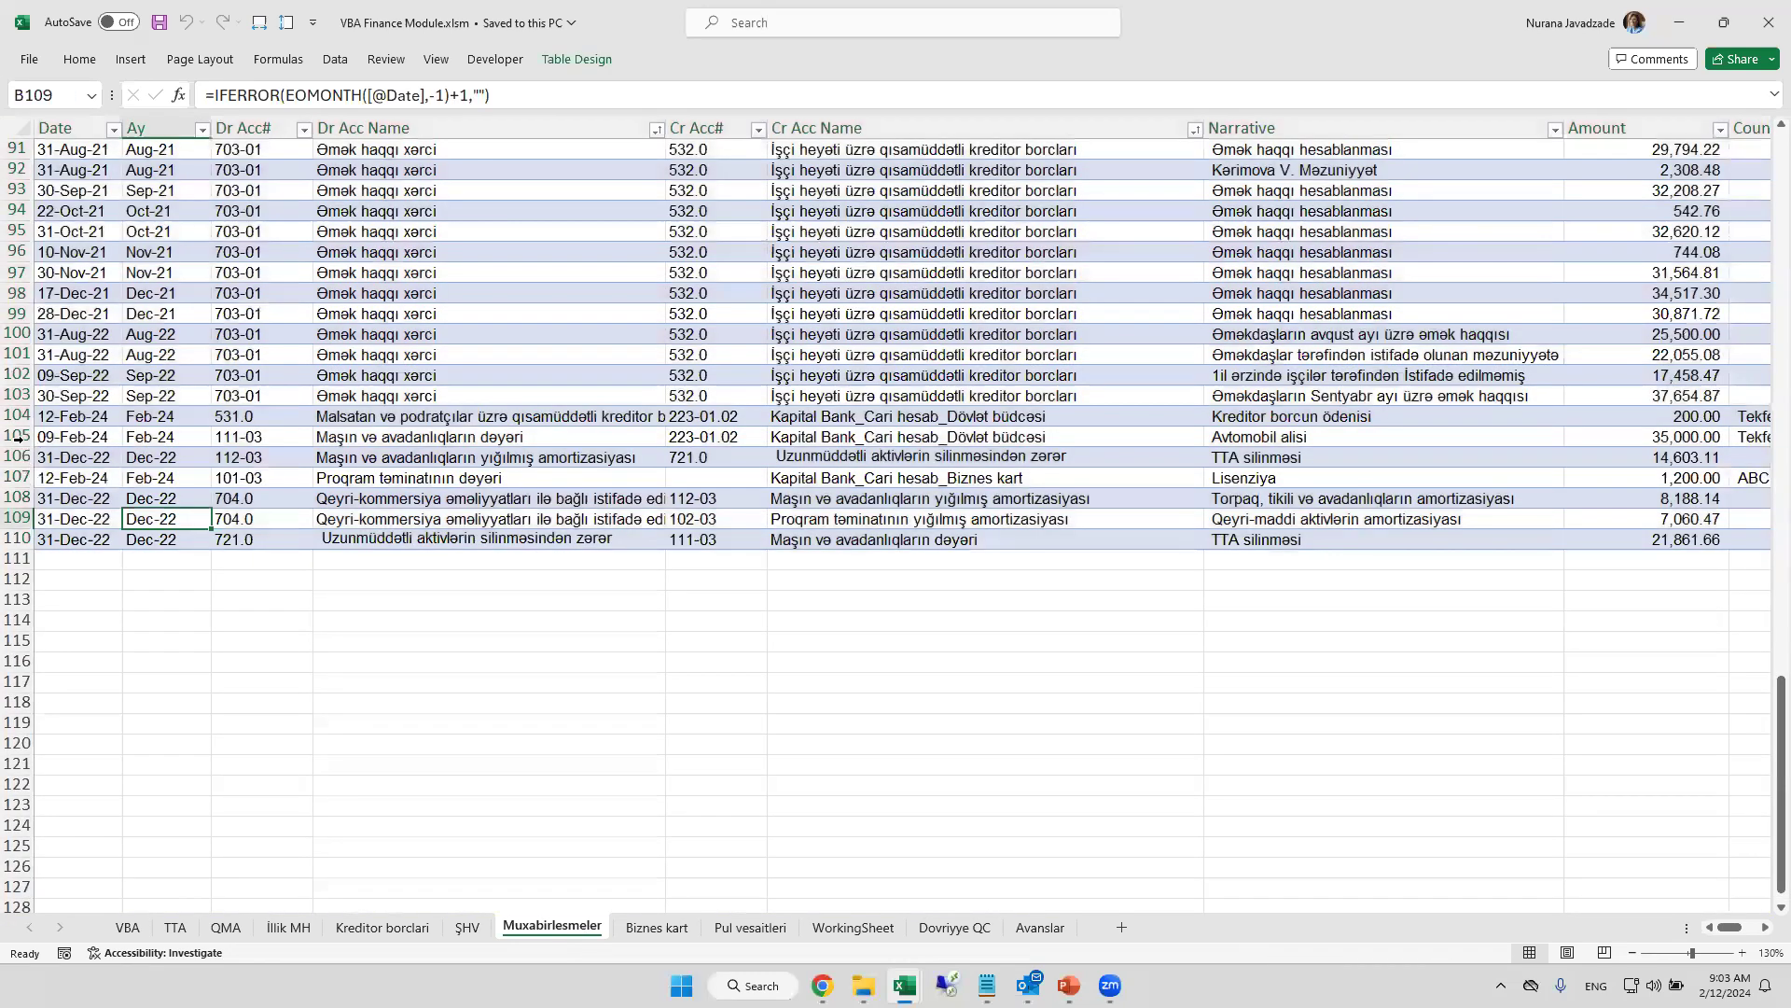
drag(86, 438, 753, 445)
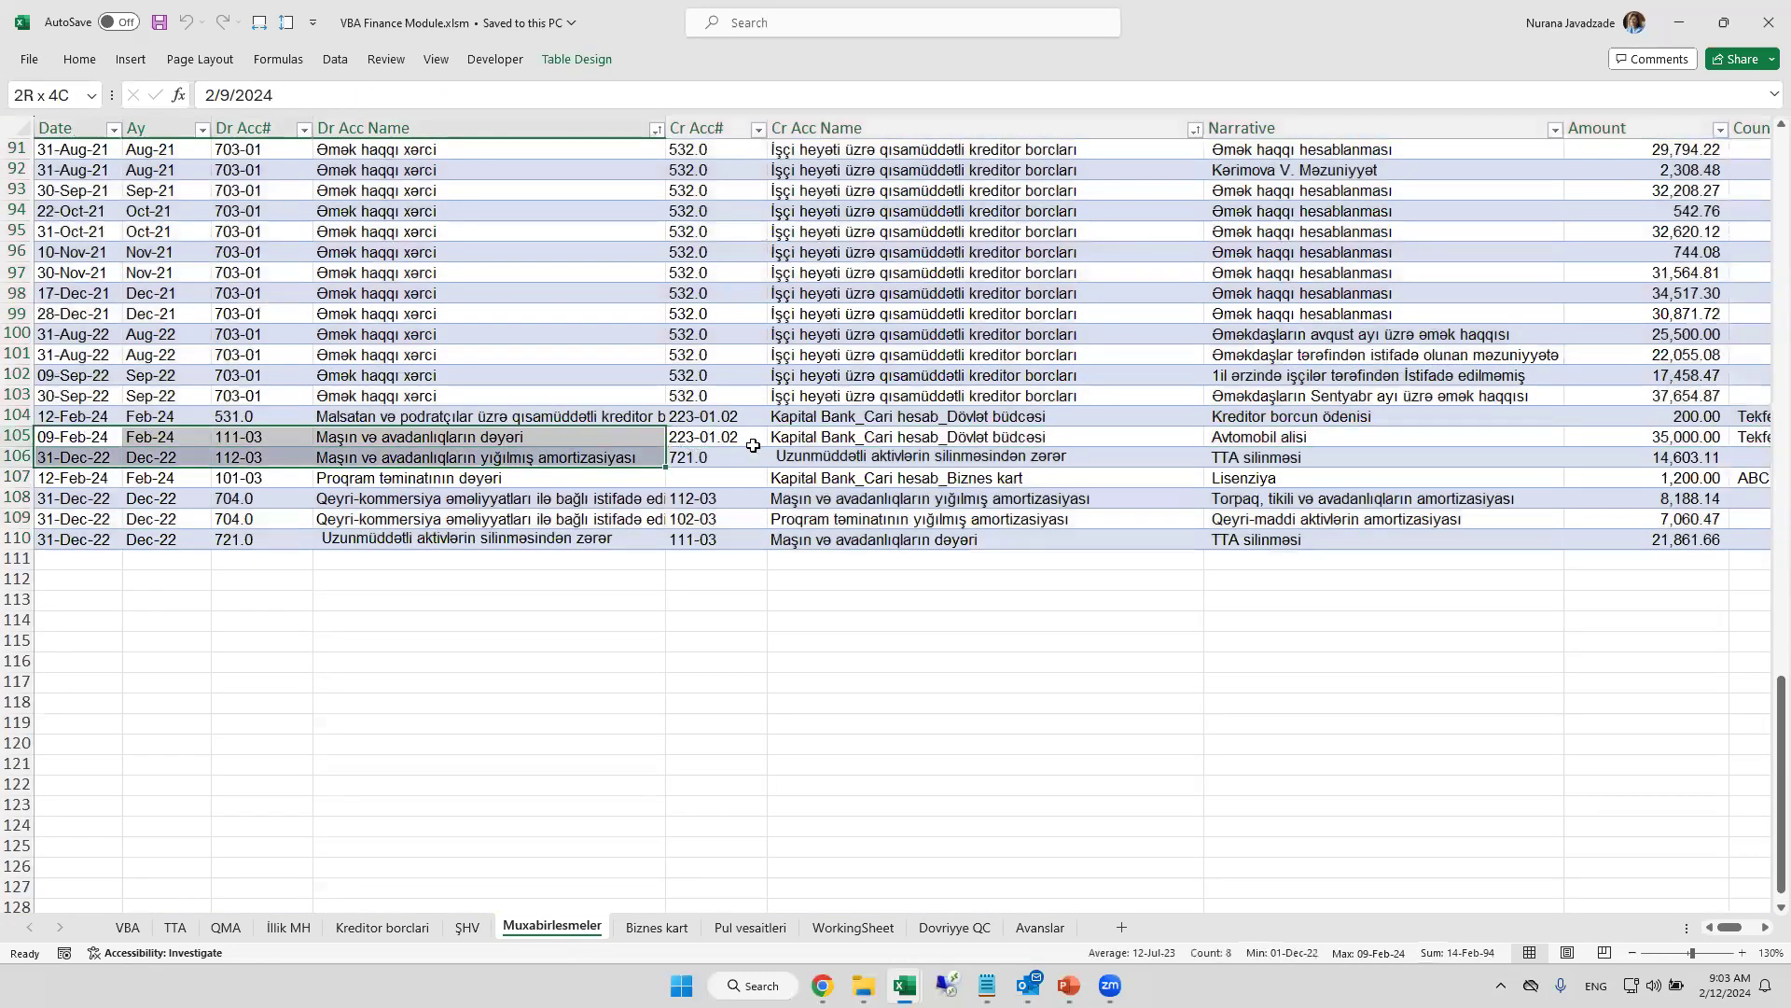
drag(753, 445, 1602, 438)
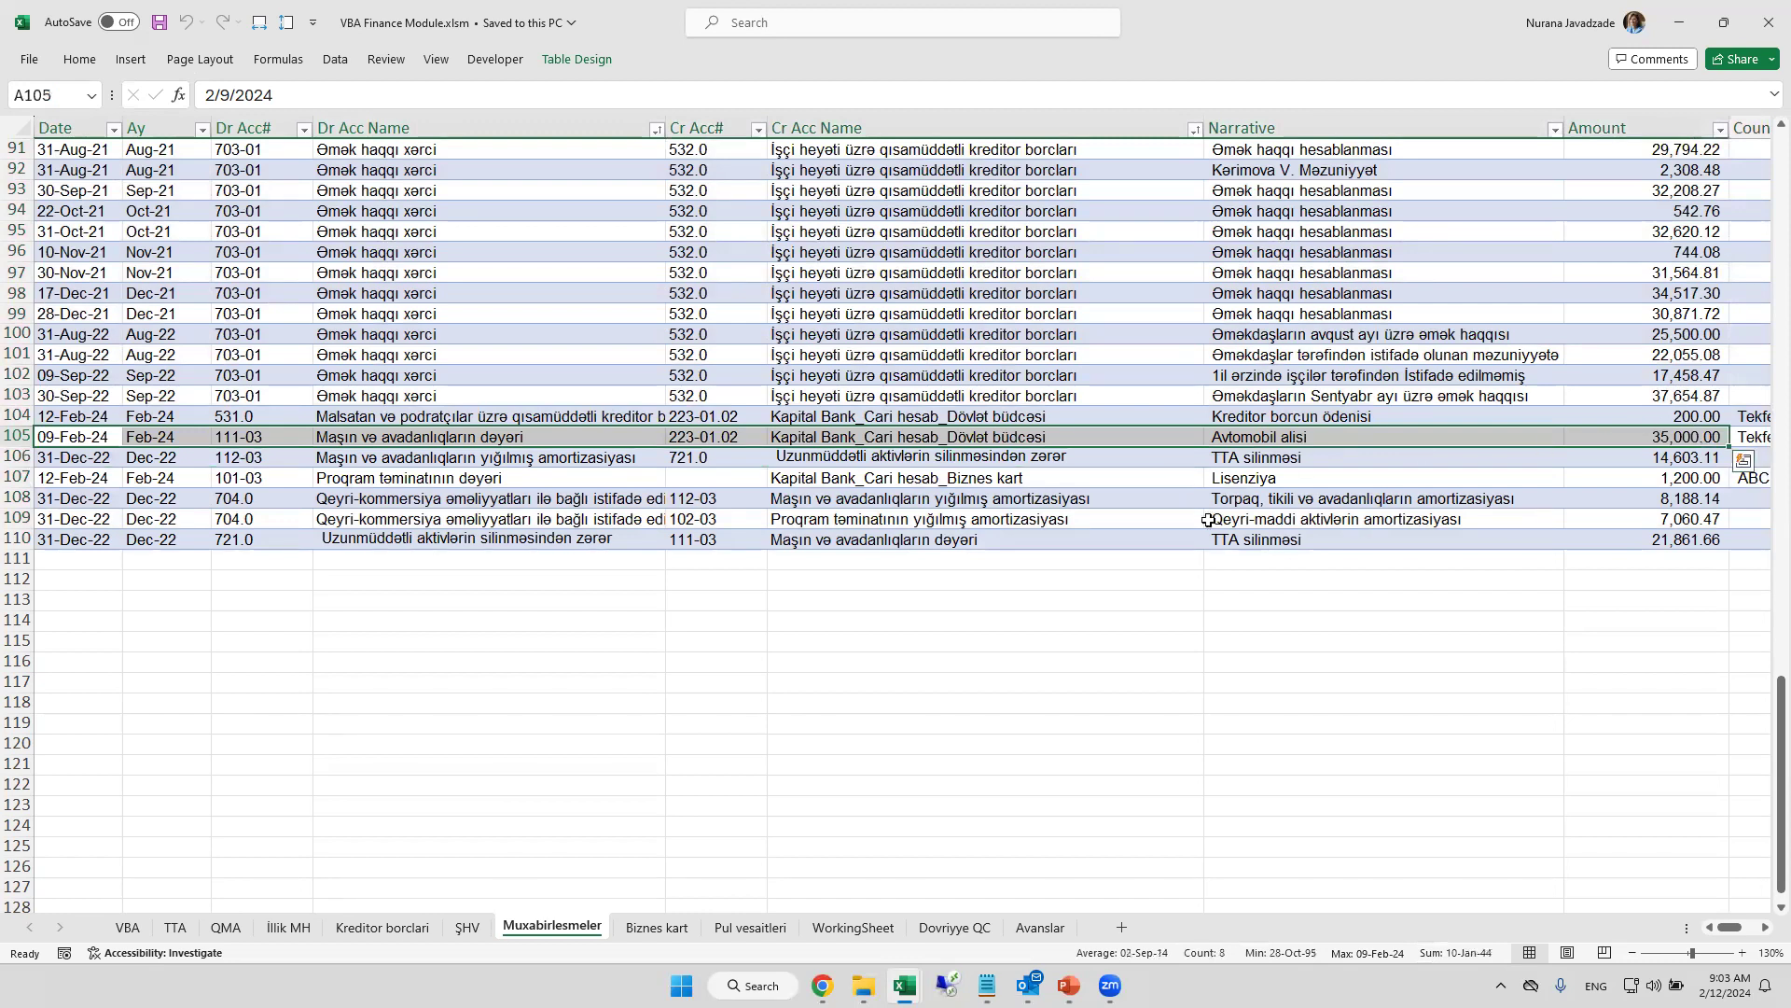
- On the TTA register, find row 84 and check HAVAL's status, supplier and category
click(176, 926)
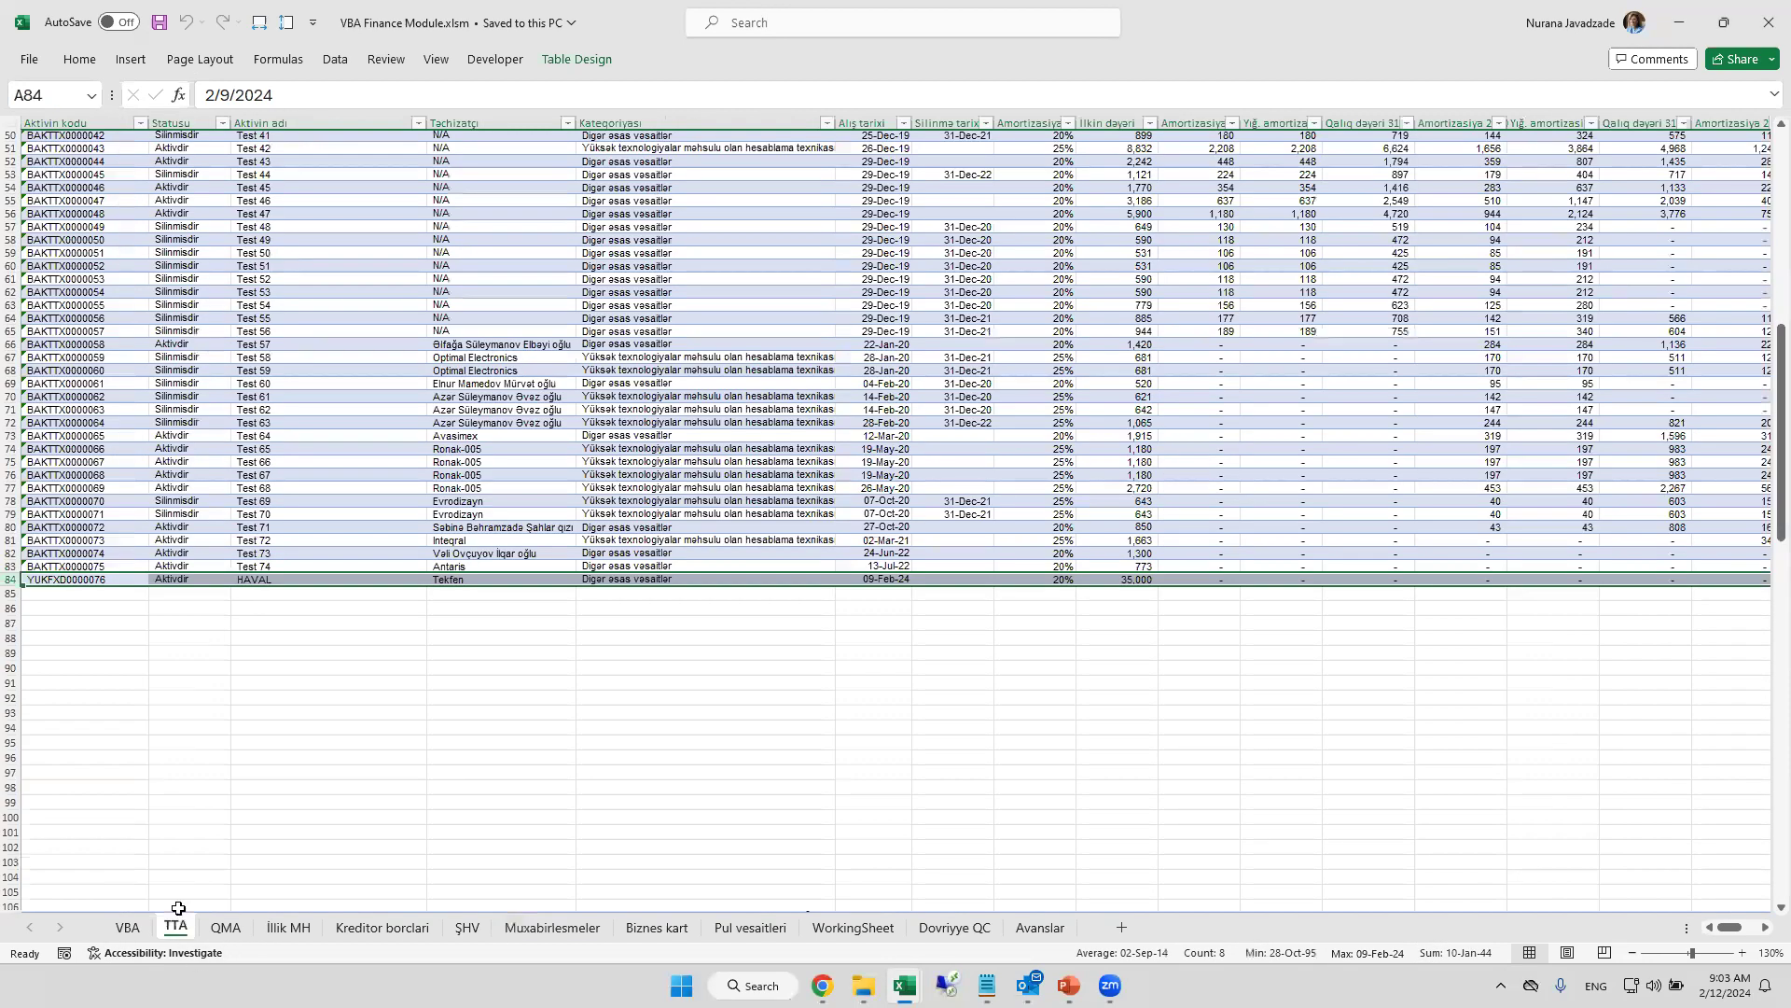
ctrl+scroll(104, 619, down, 2)
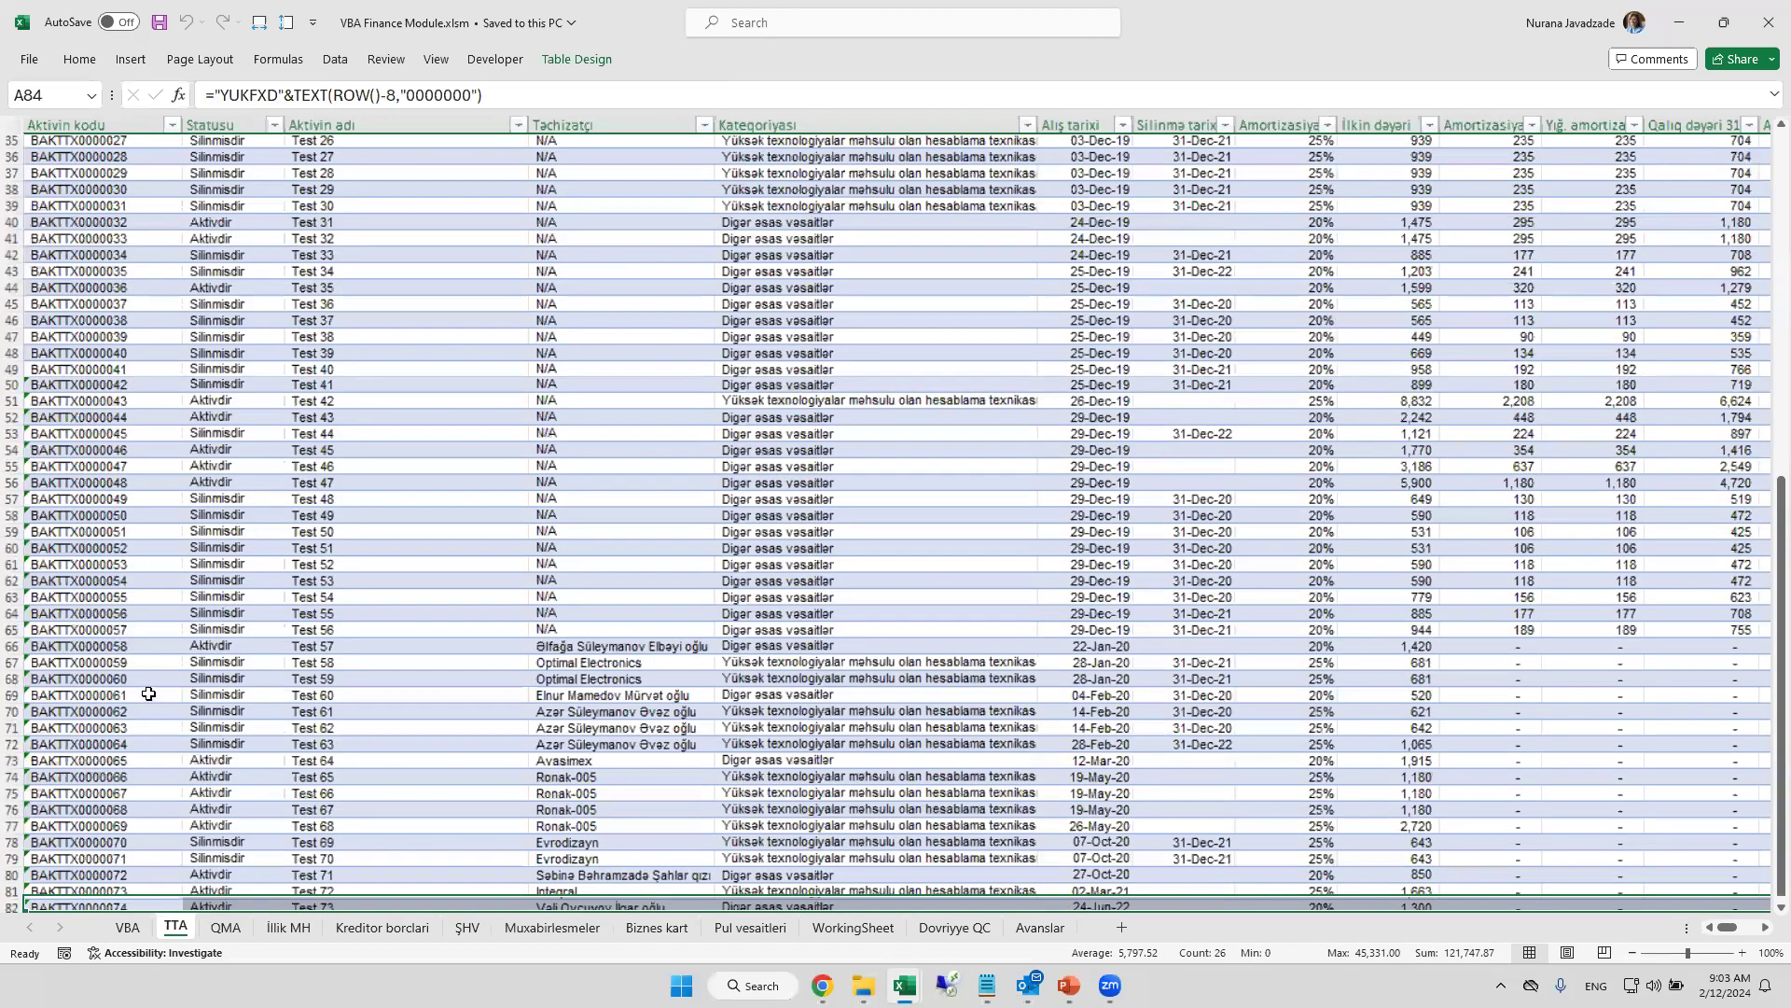
ctrl+scroll(180, 682, up, 3)
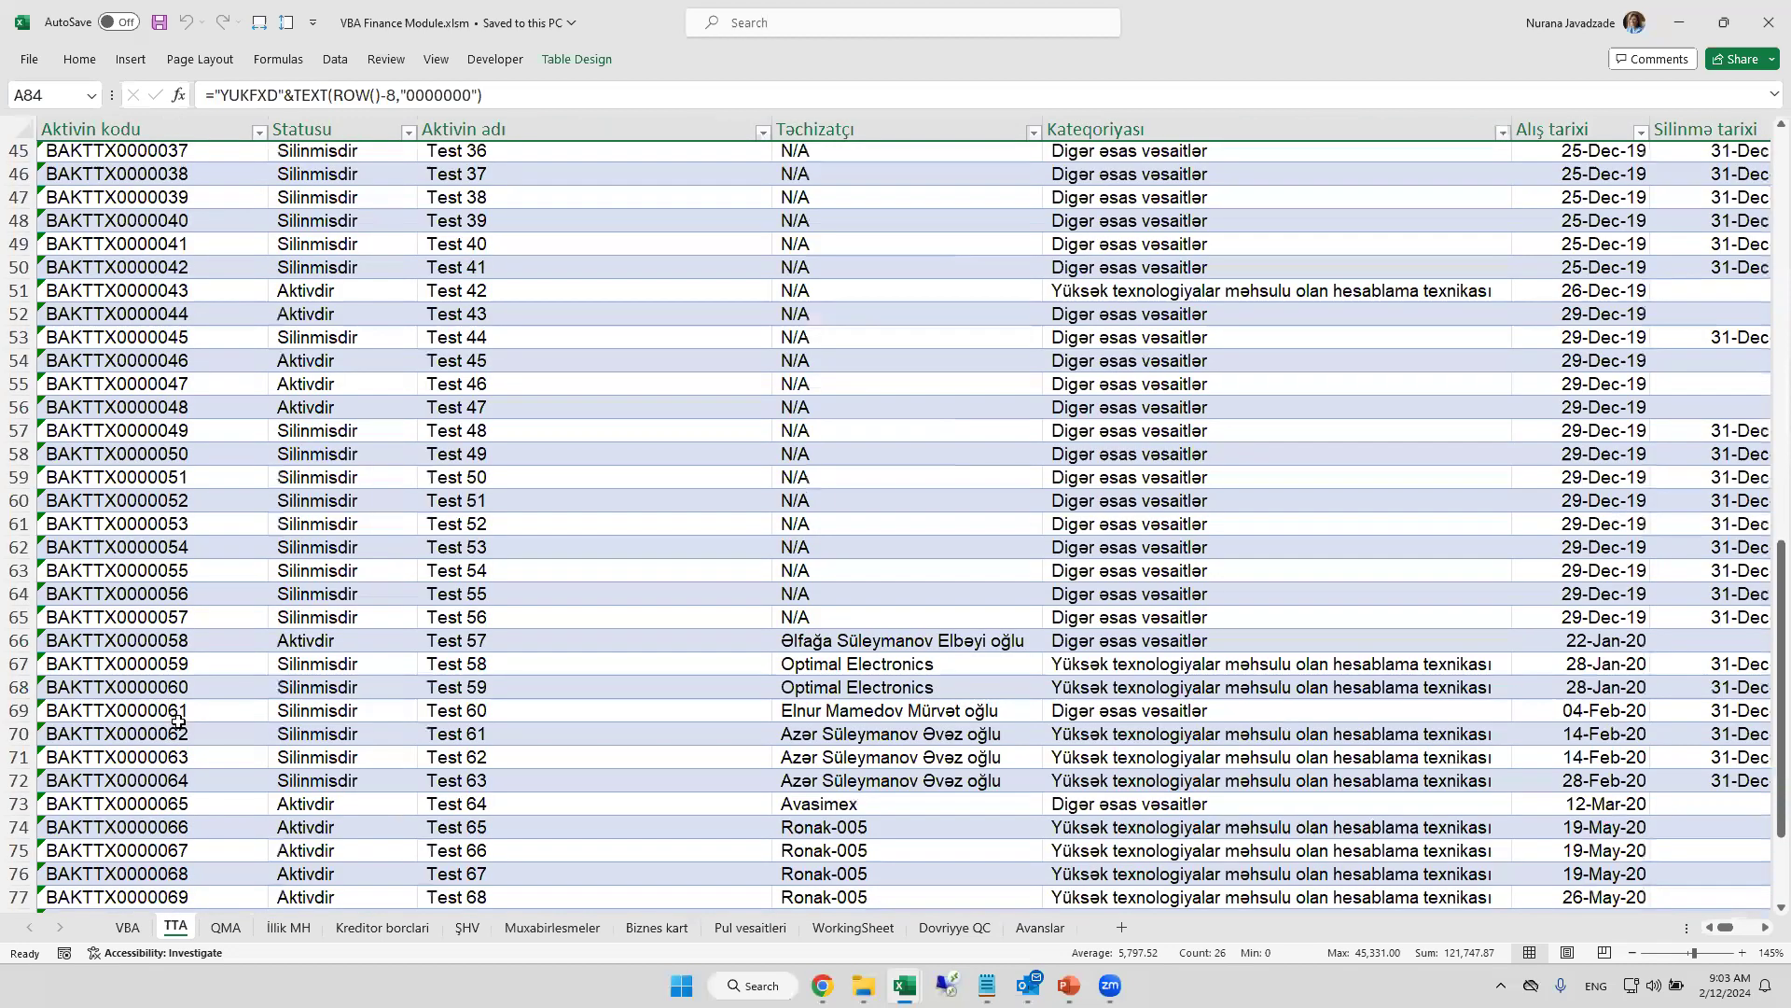
scroll(99, 417, down, 7)
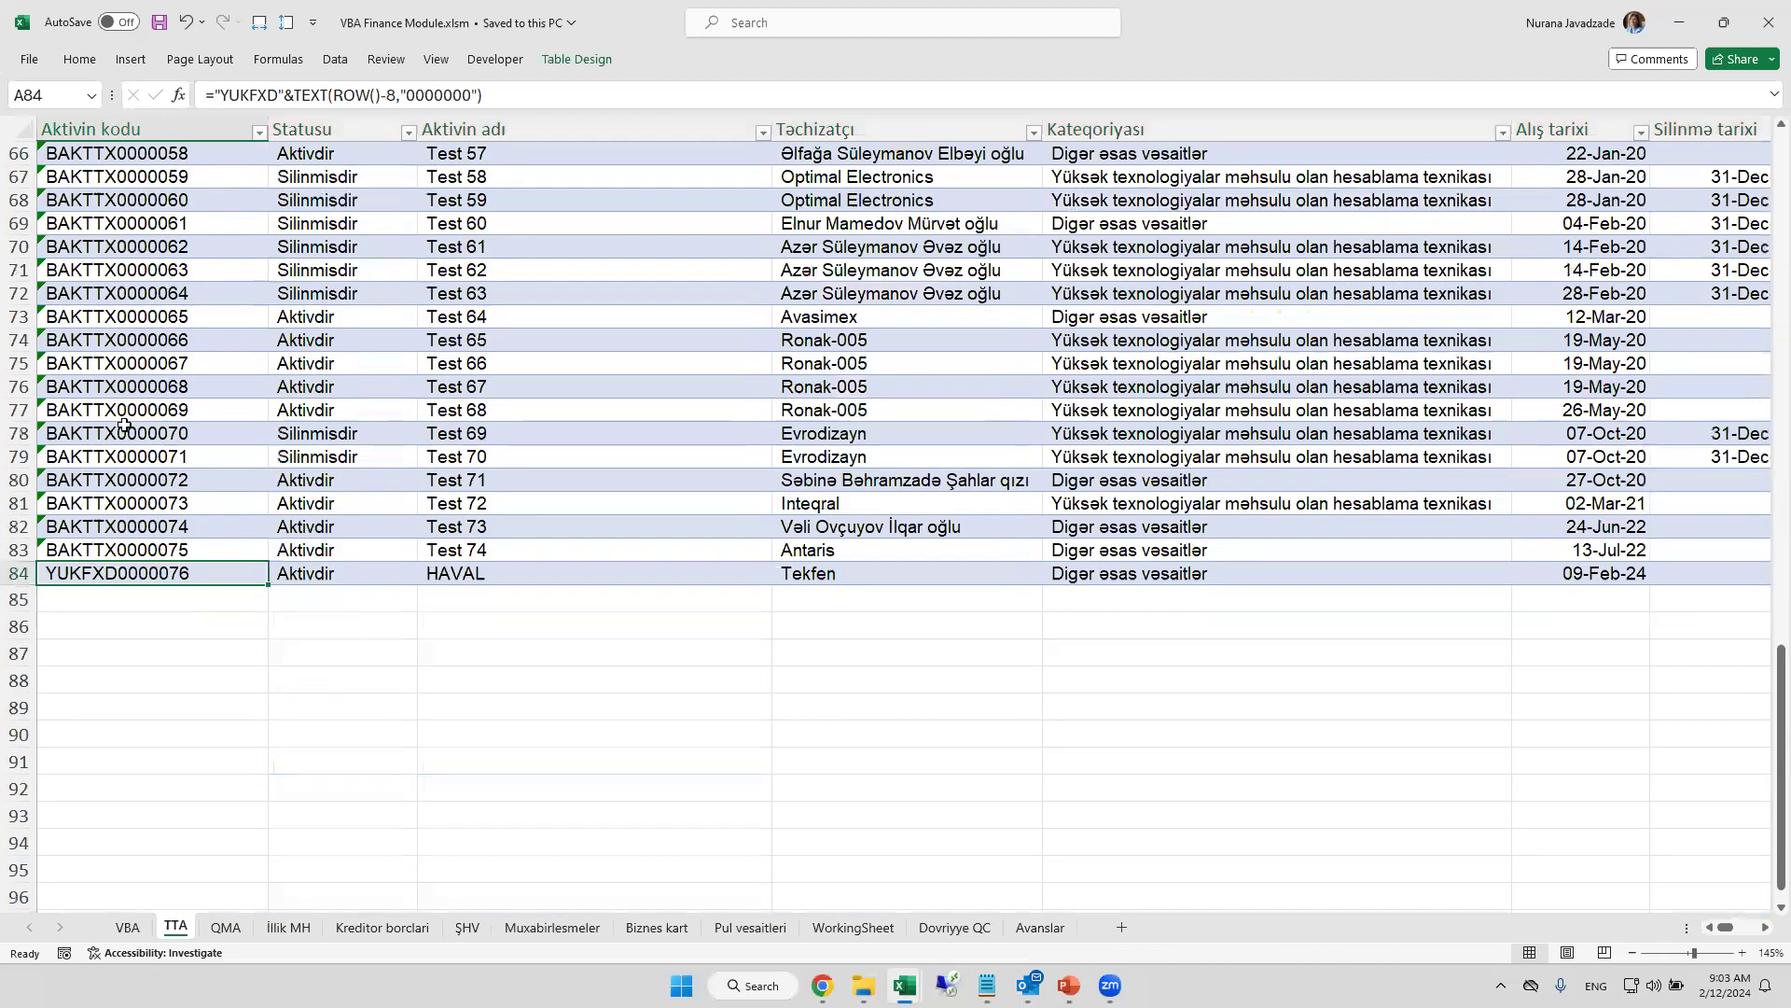
drag(103, 573, 113, 813)
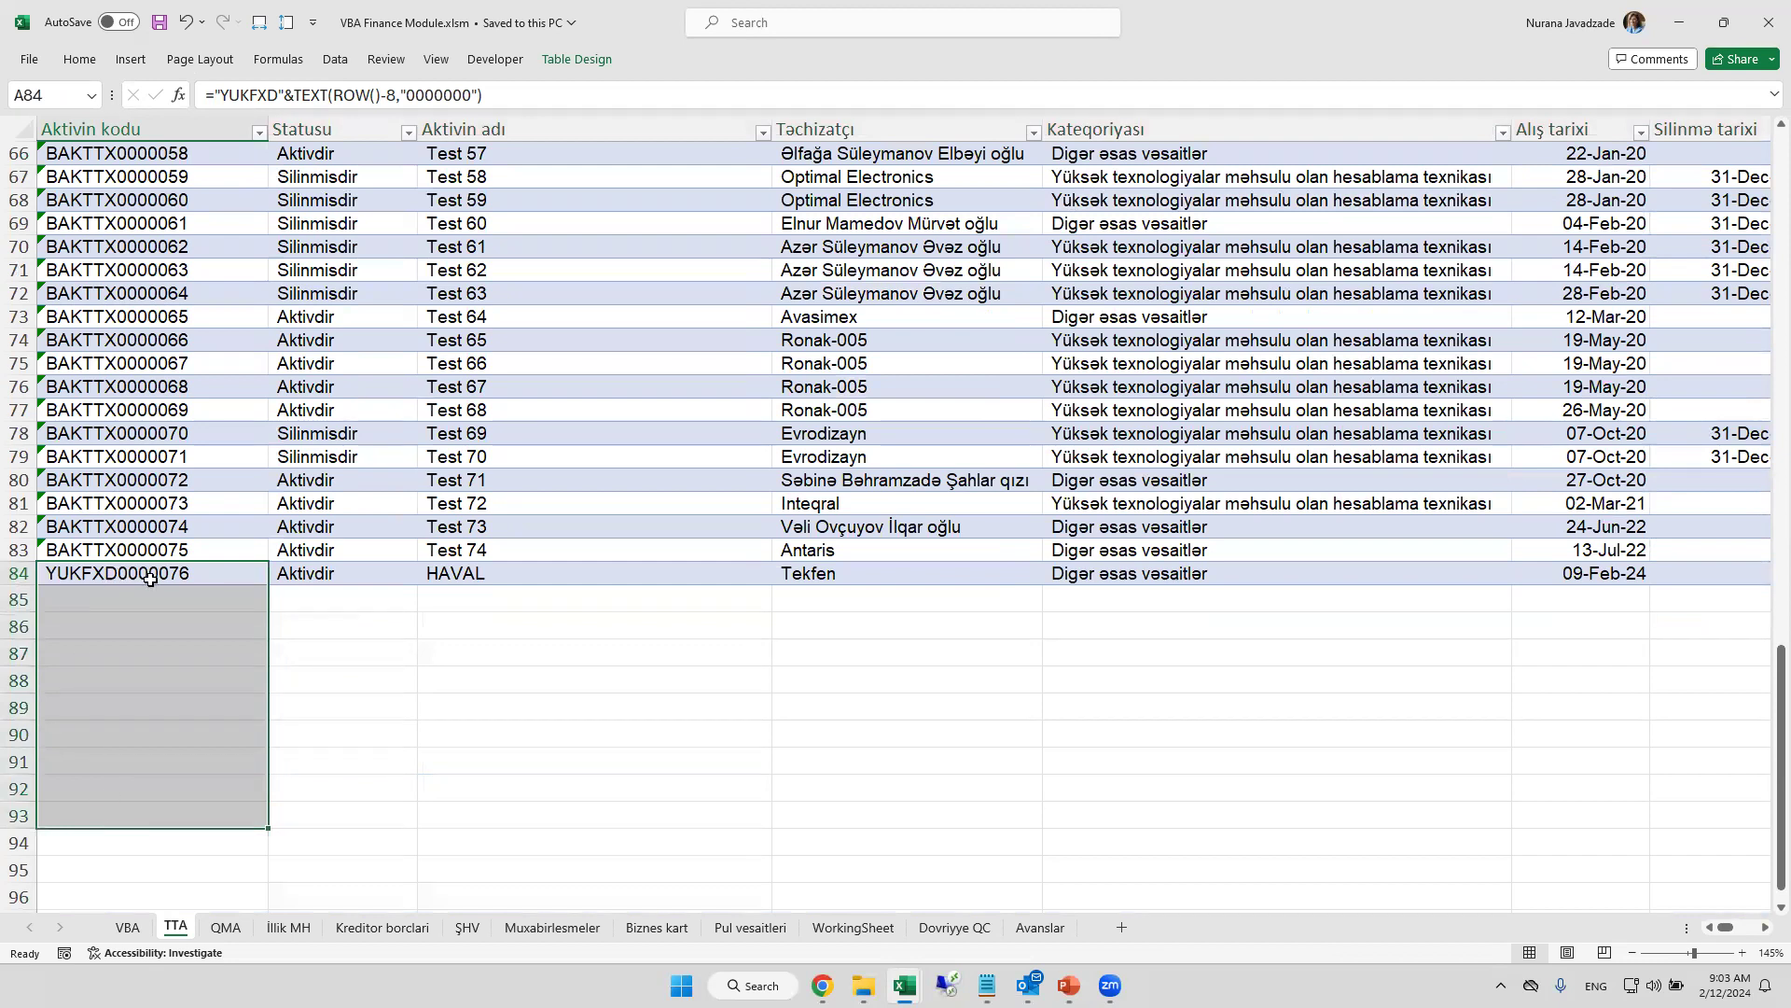
click(313, 577)
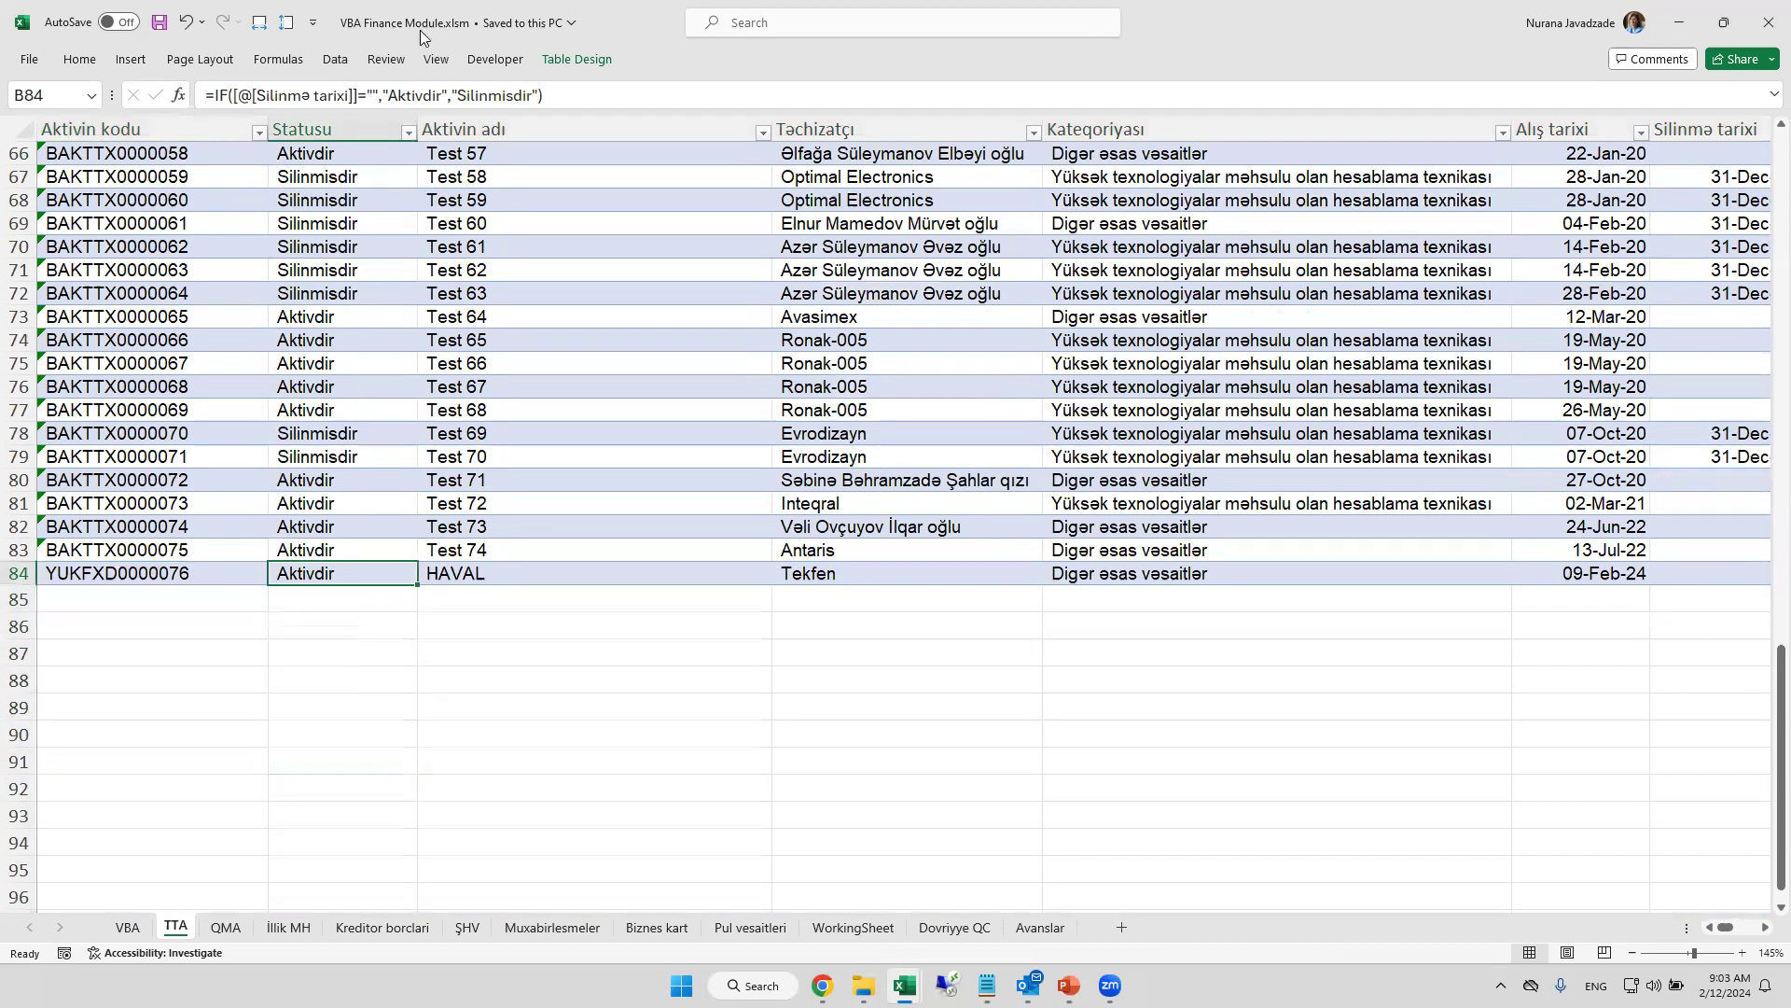
click(462, 574)
click(793, 580)
click(1155, 584)
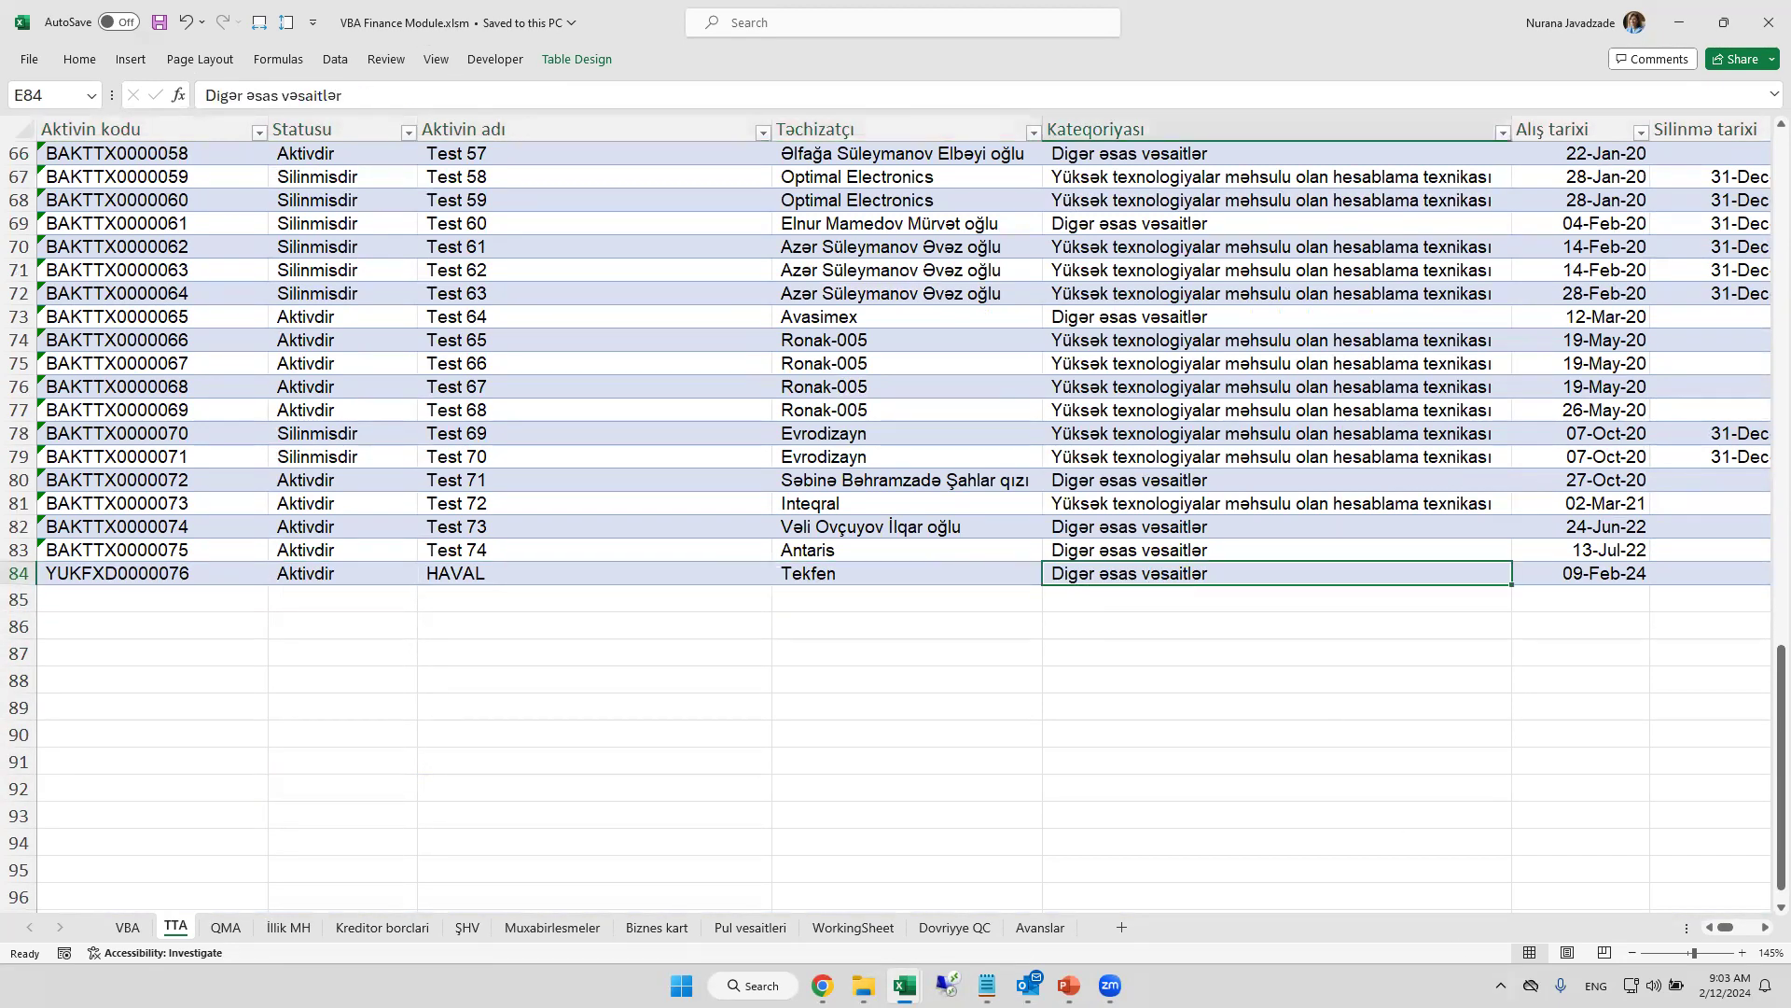
- Check HAVAL's 35,000 cost and its amortization columns out to AA84 and back
drag(1726, 927, 1734, 928)
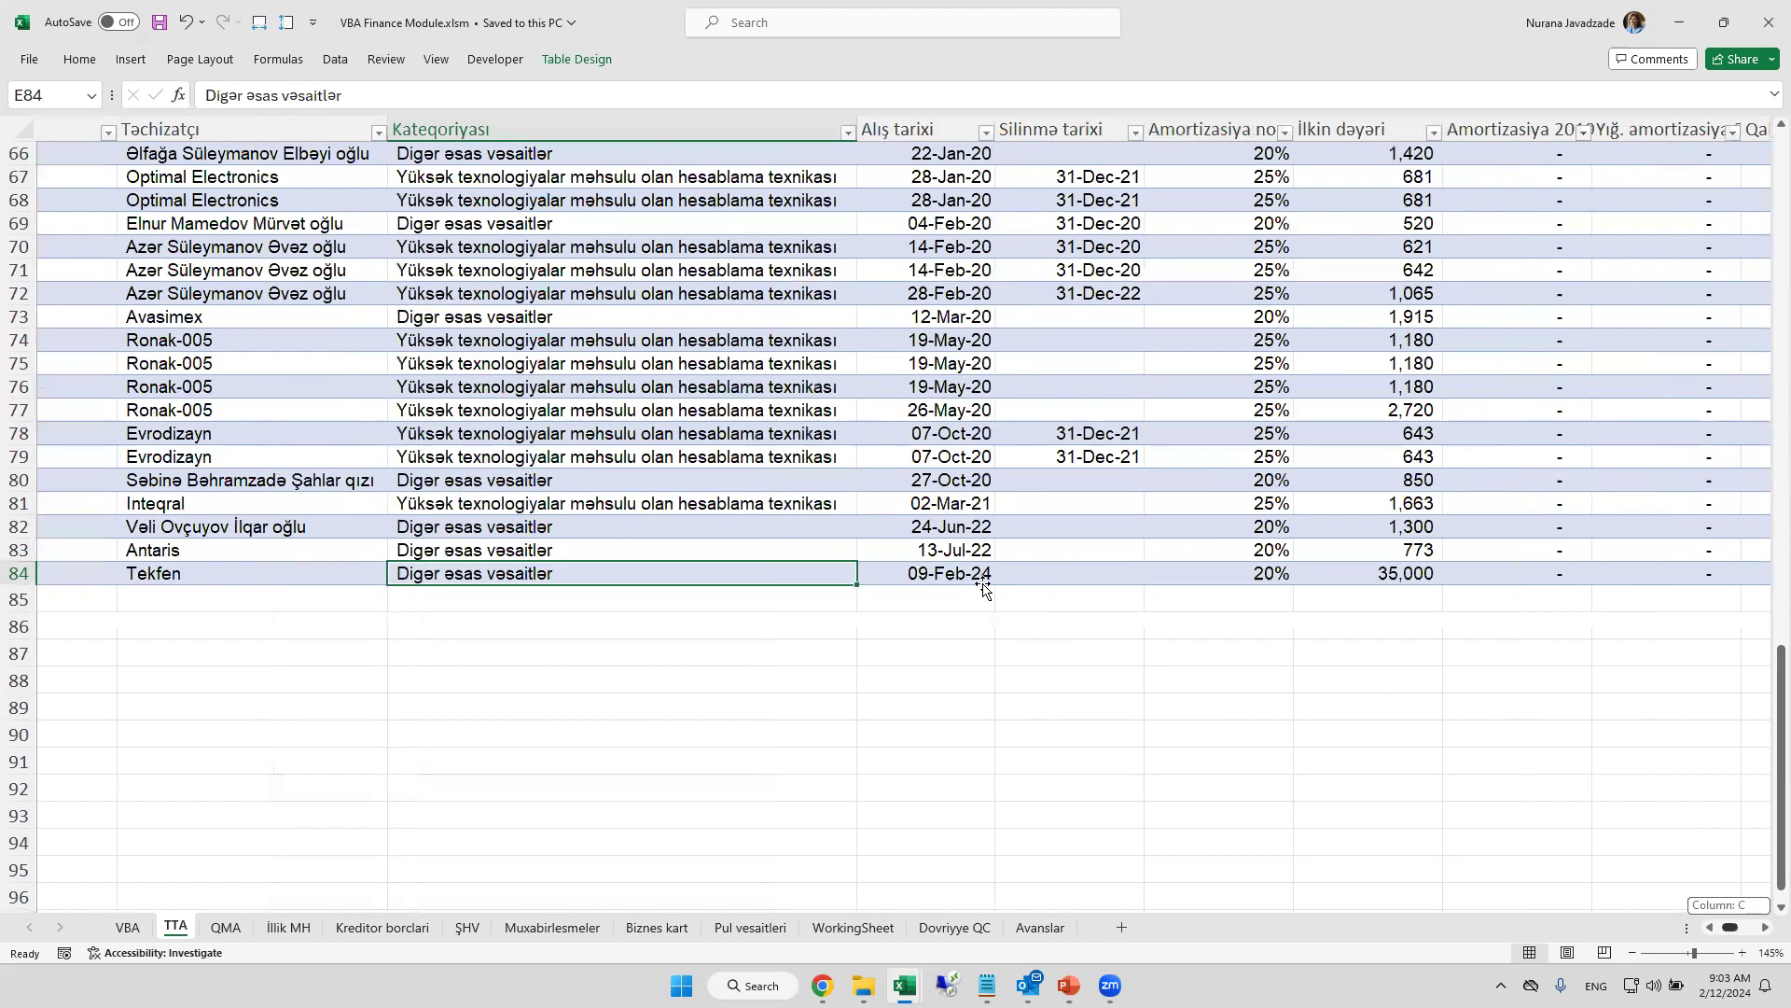
click(974, 574)
key(Right)
key(Right)
key(ctrl+Right)
key(Left)
key(Left)
key(Left)
key(Right)
key(Right)
key(Right)
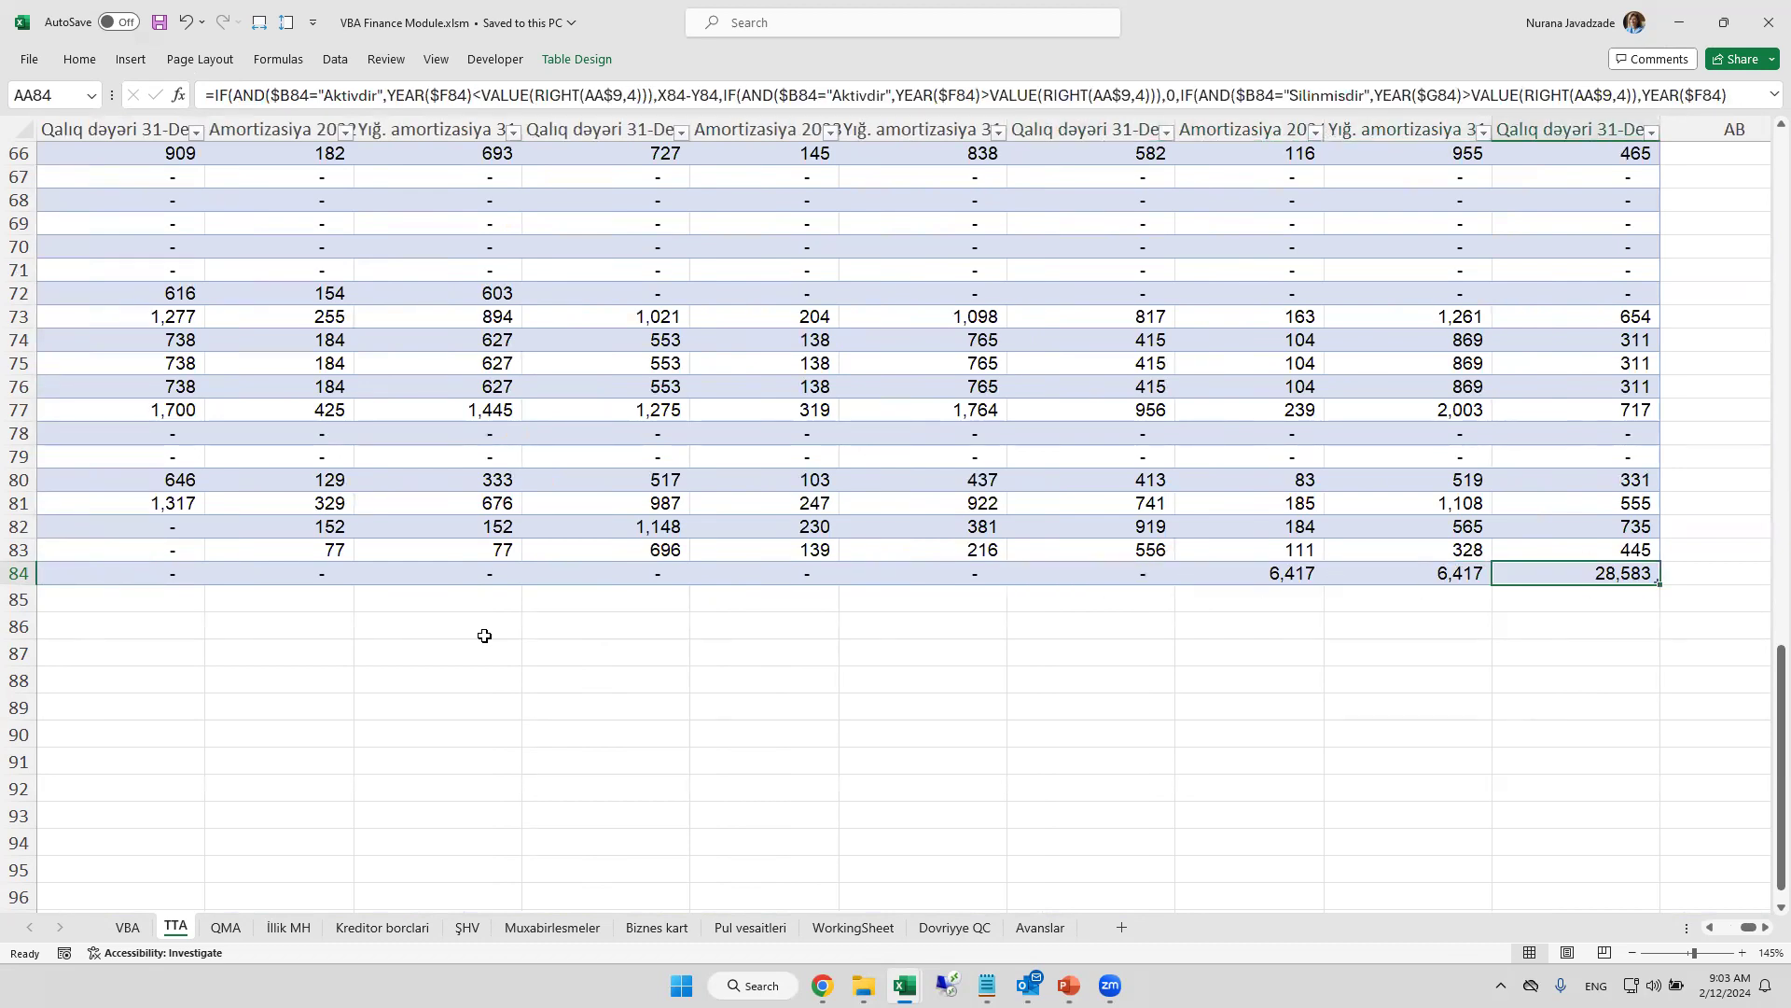
key(Left)
key(Left)
key(Left)
key(Left)
key(Left)
key(Left)
key(Left)
key(Left)
key(Left)
key(Left)
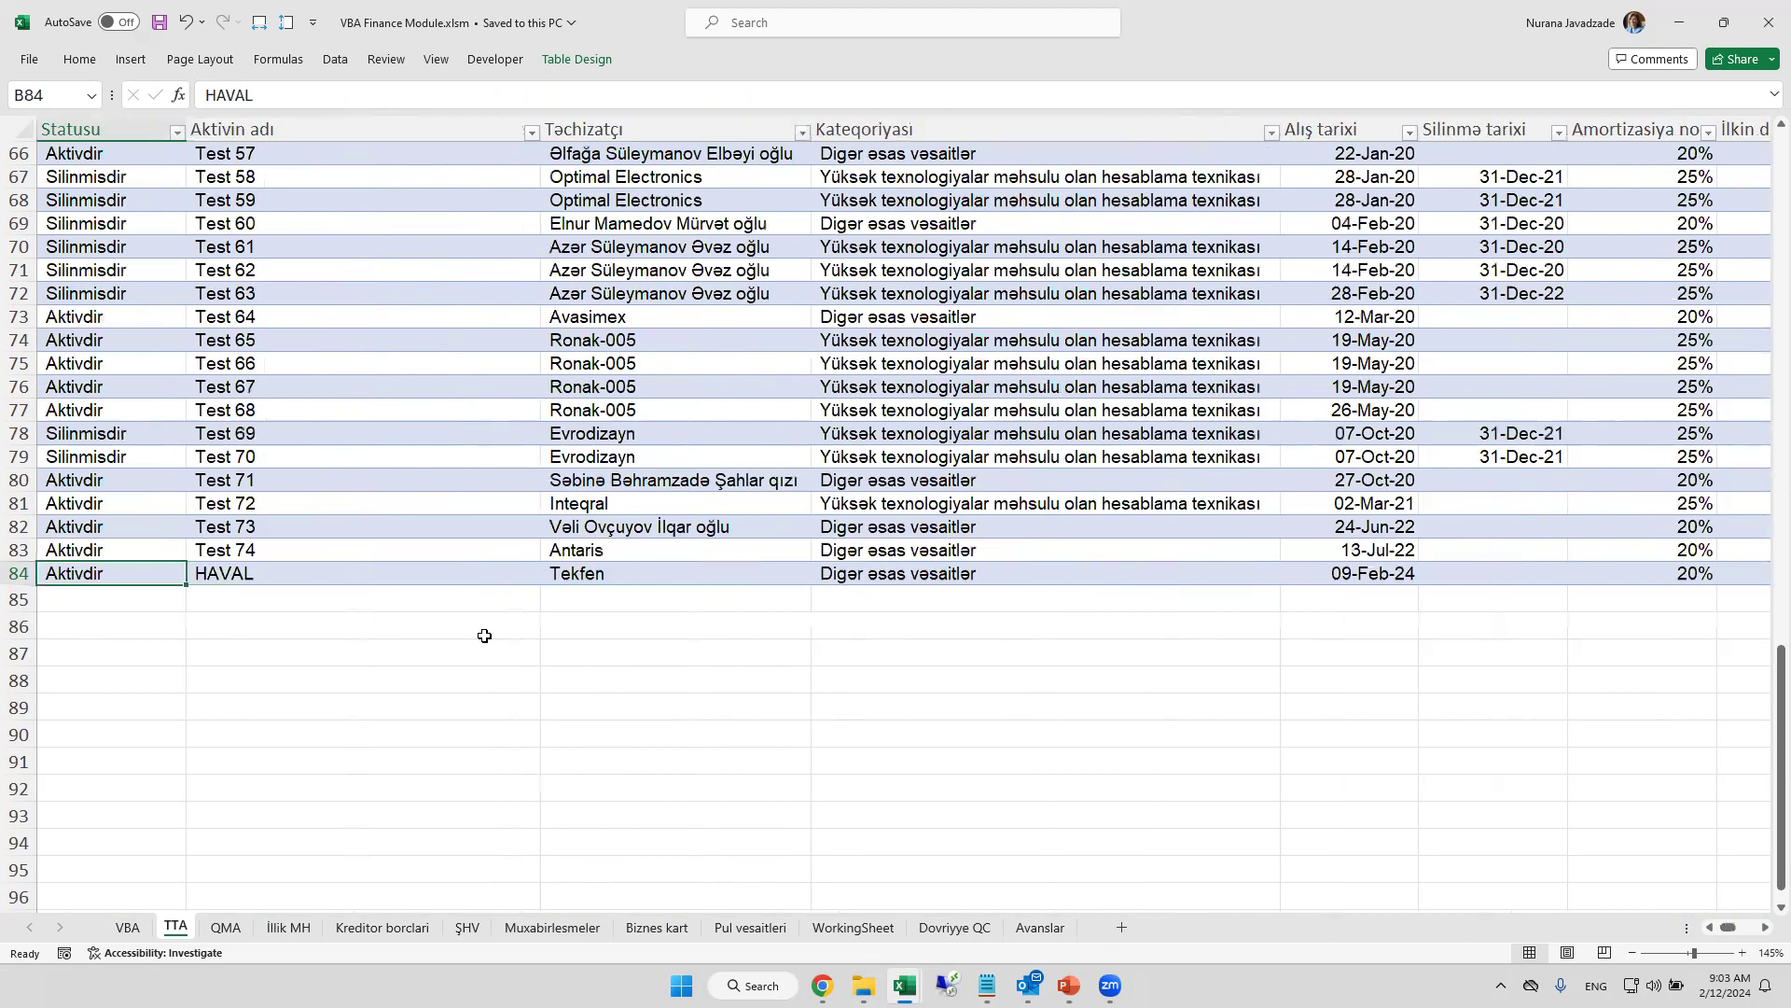
key(Left)
- Inspect the asset code formula for YUKFXD0000076 and the empty code cells below, then return to VBA
drag(168, 571, 159, 789)
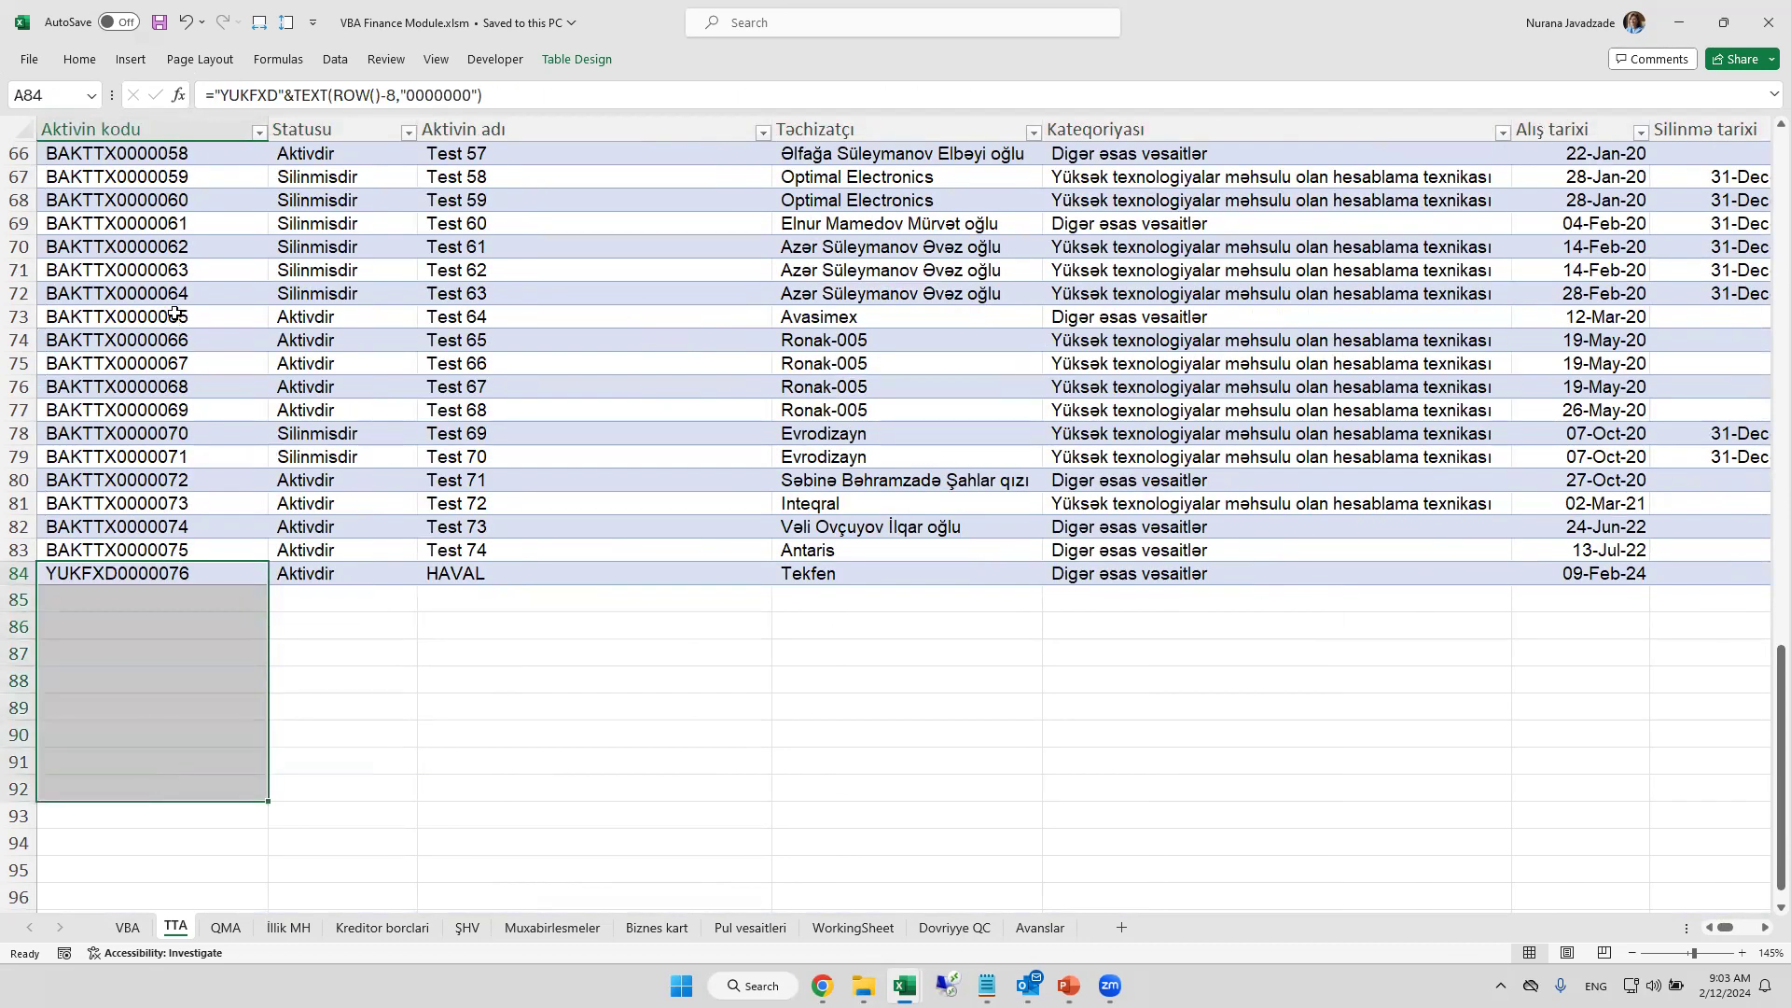
drag(138, 573, 115, 786)
click(188, 573)
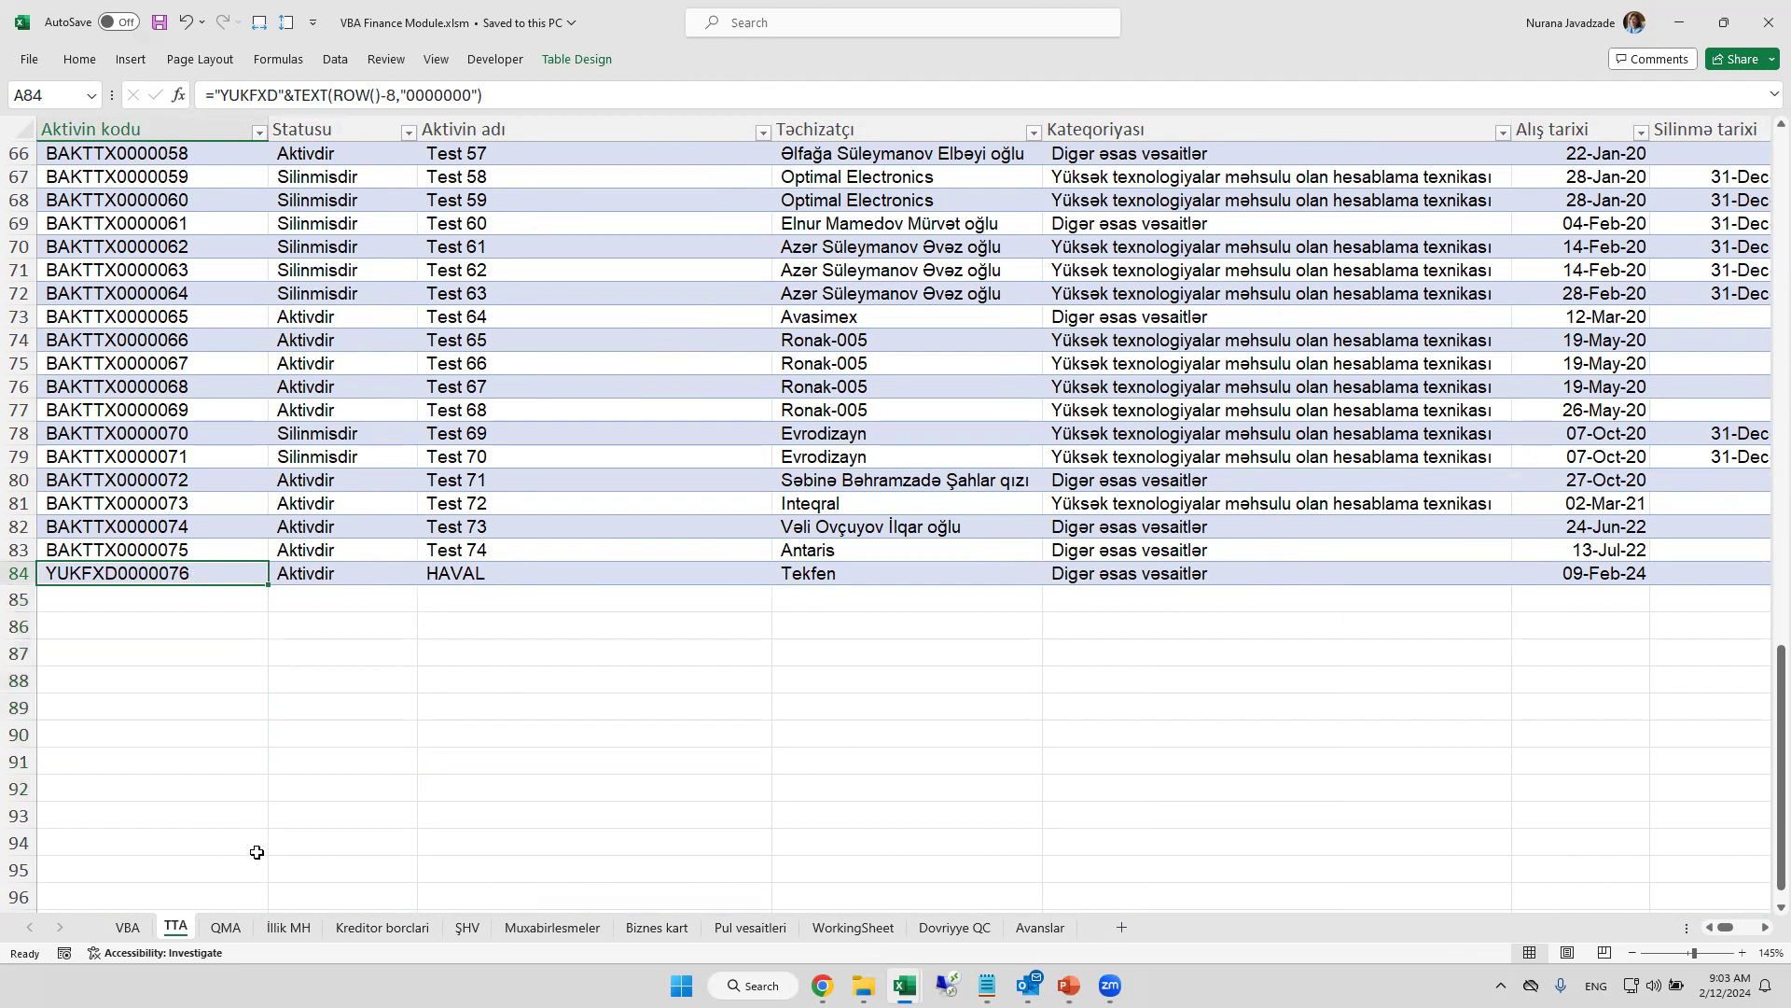
drag(186, 571, 152, 870)
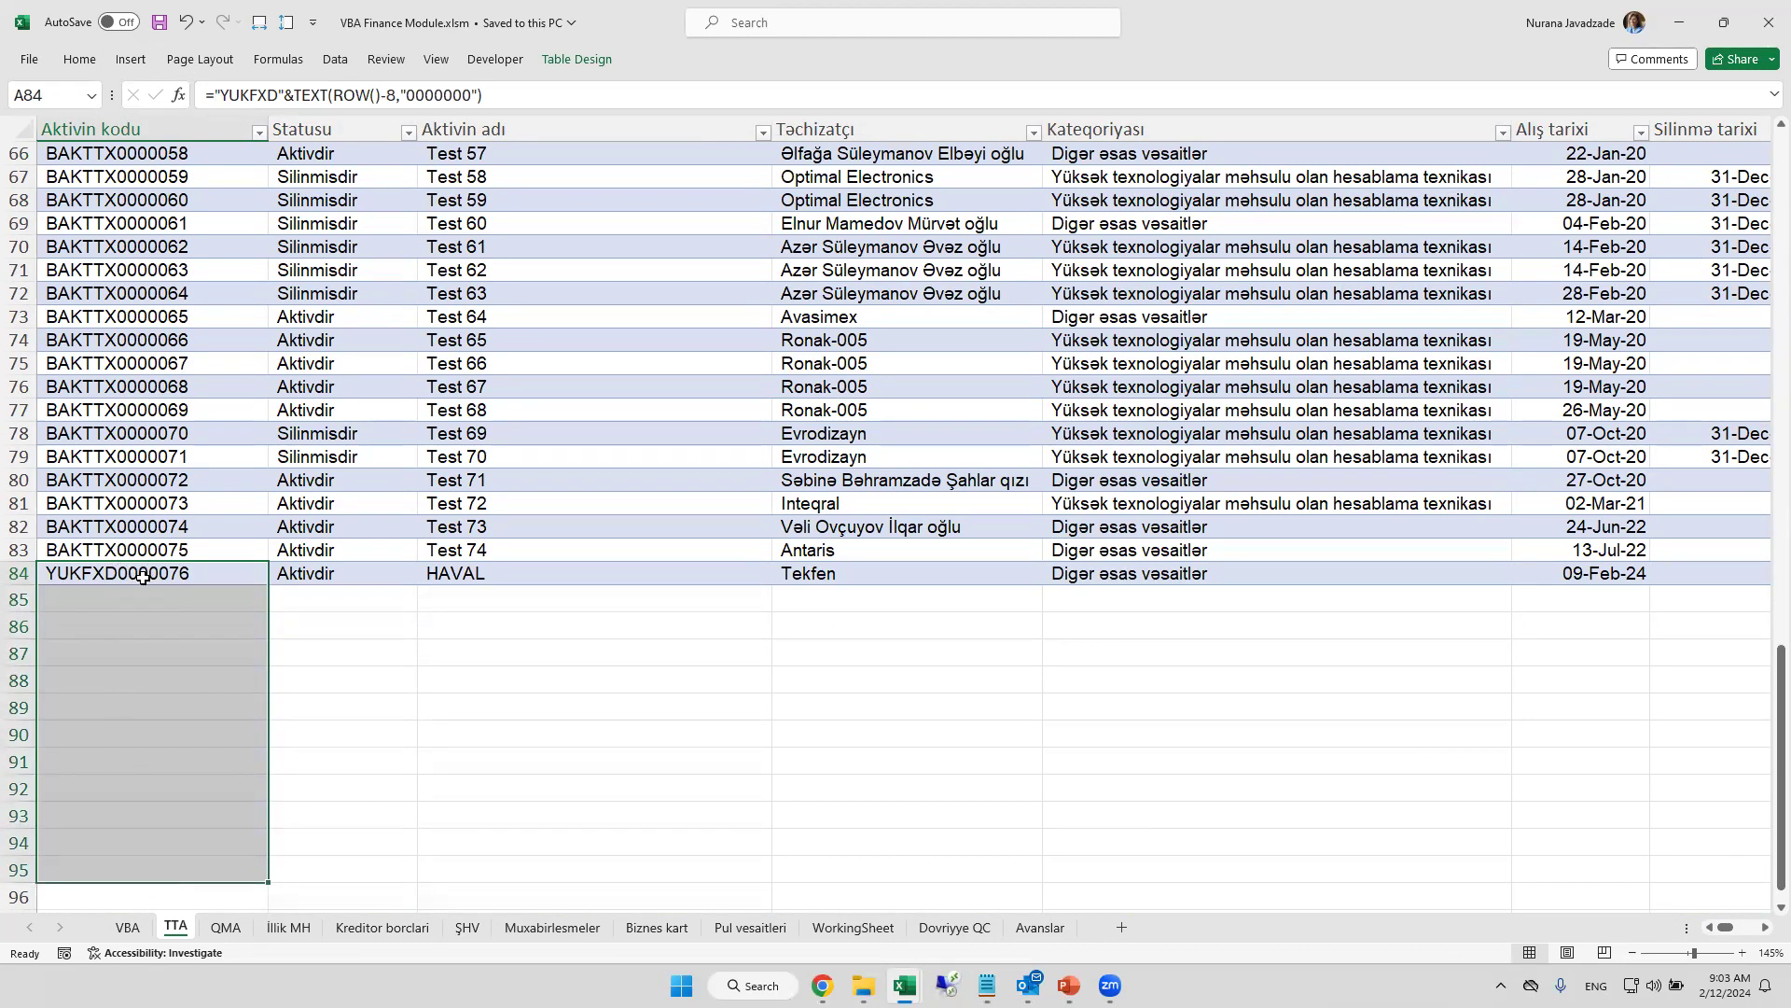
click(81, 577)
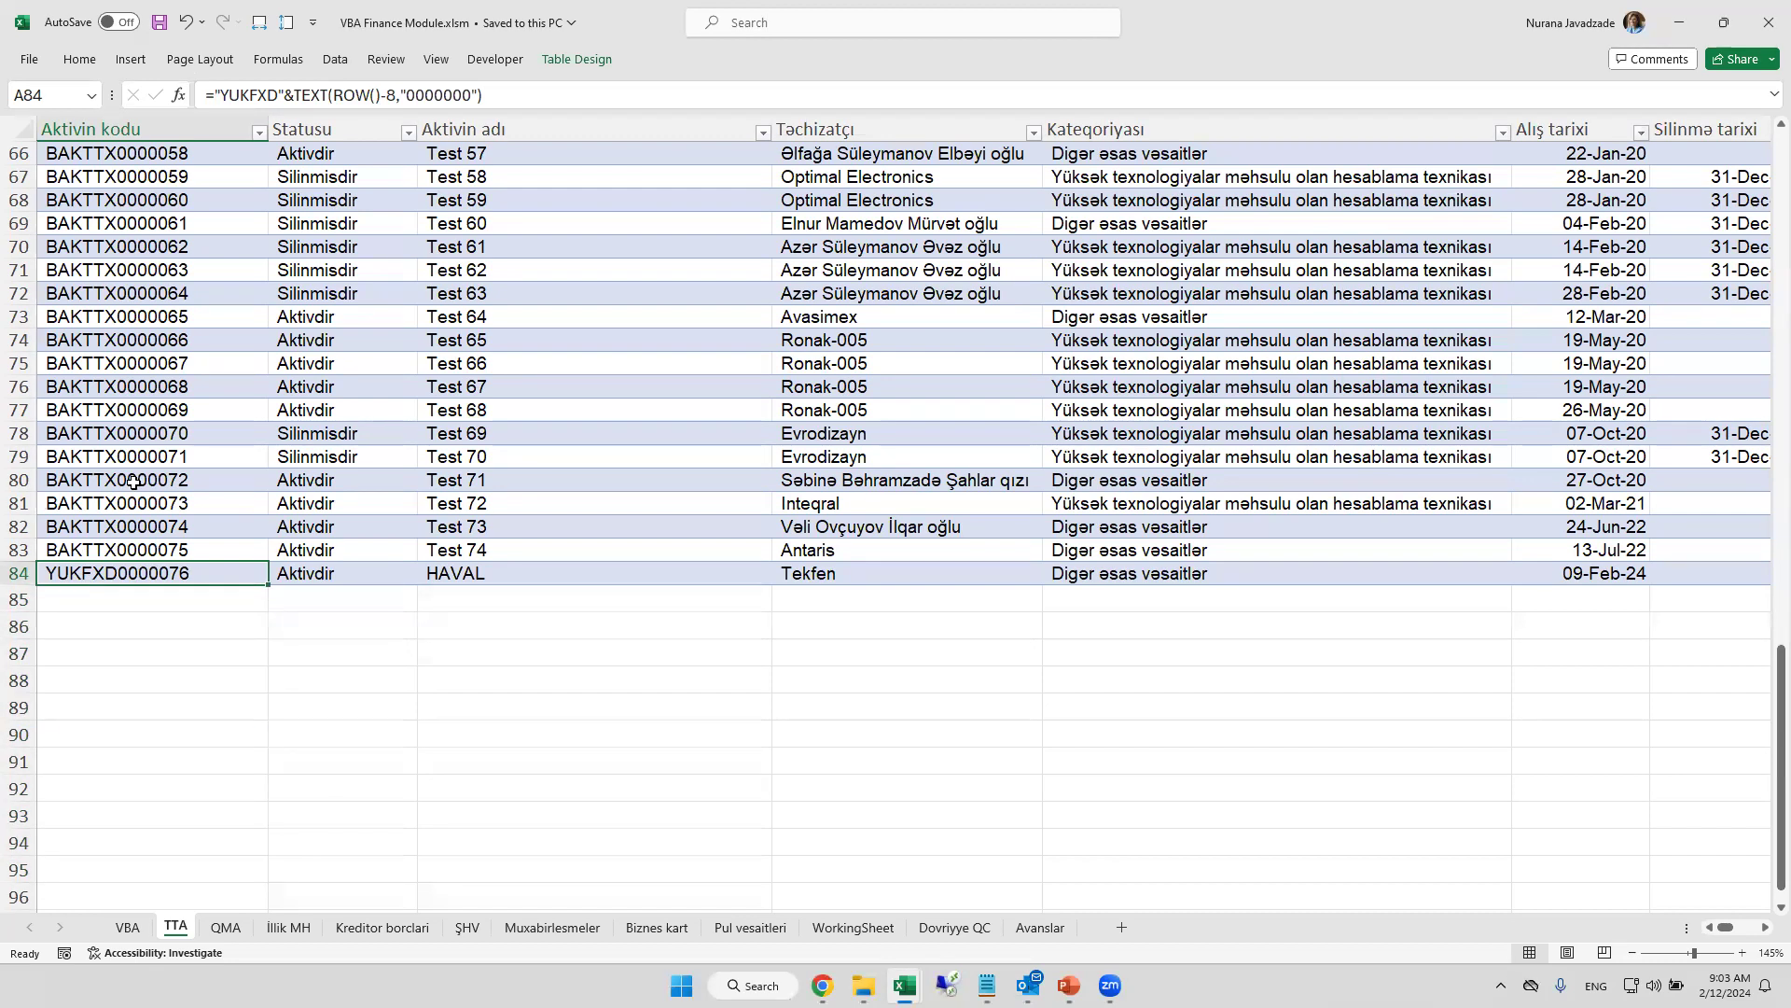
click(161, 599)
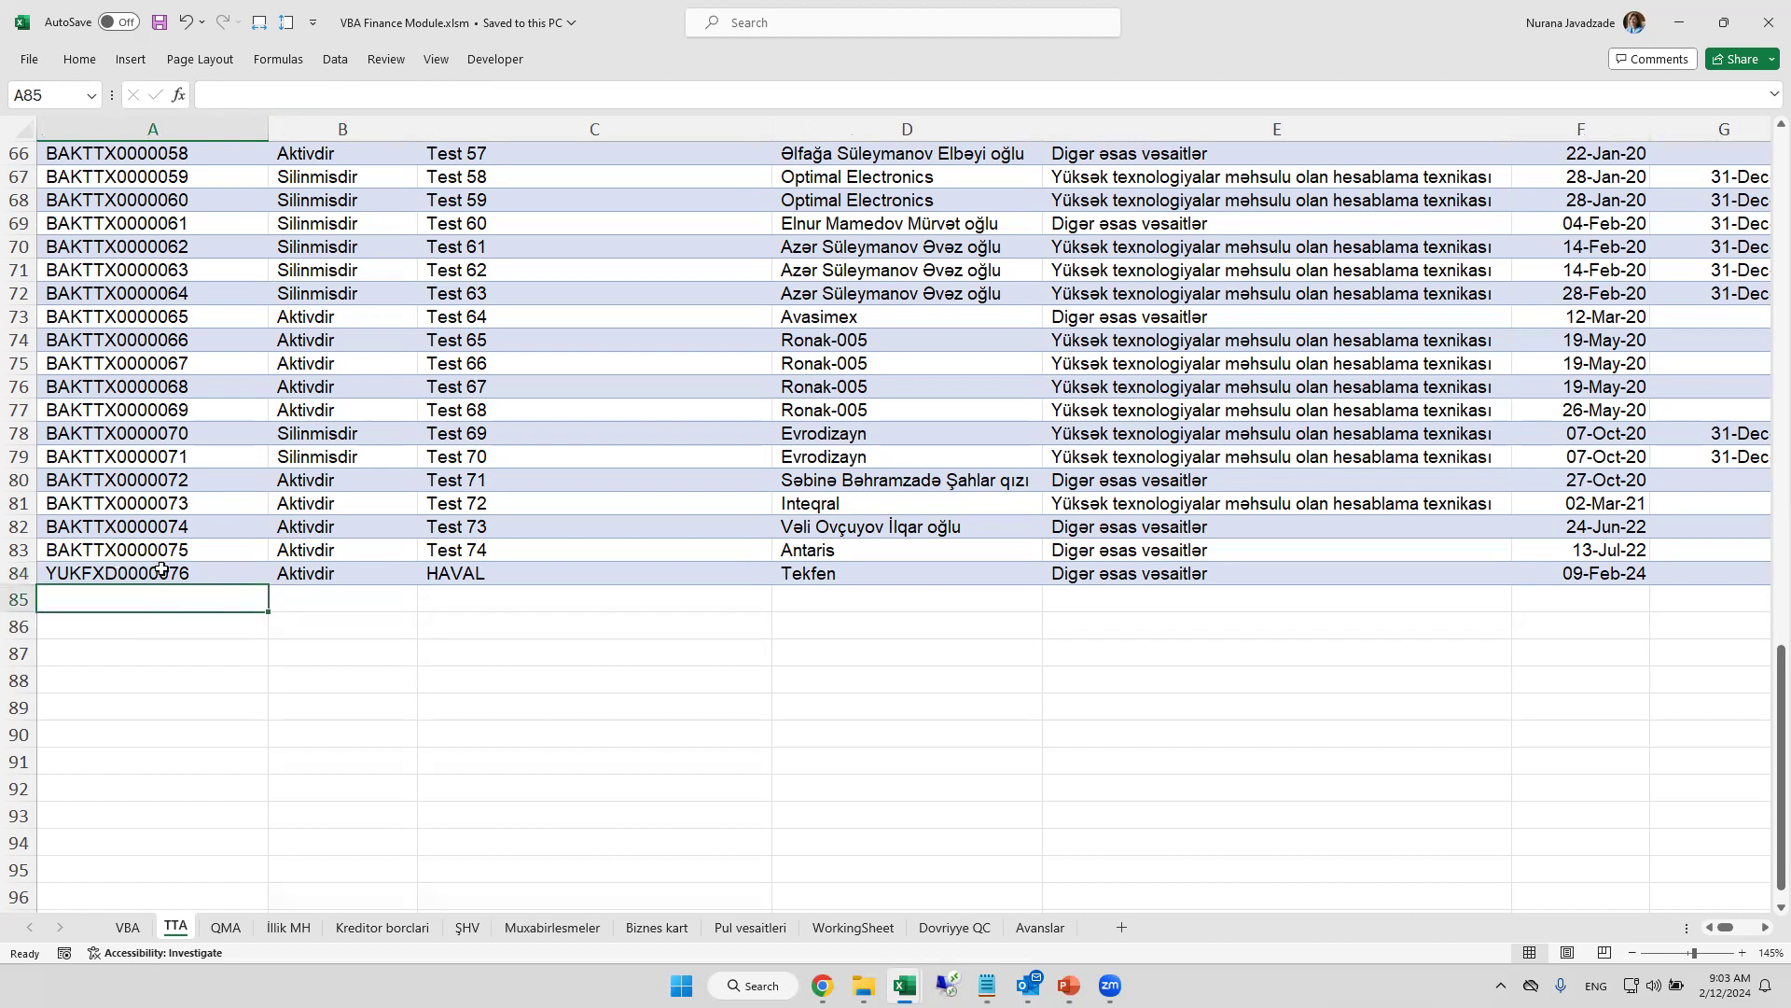
click(162, 573)
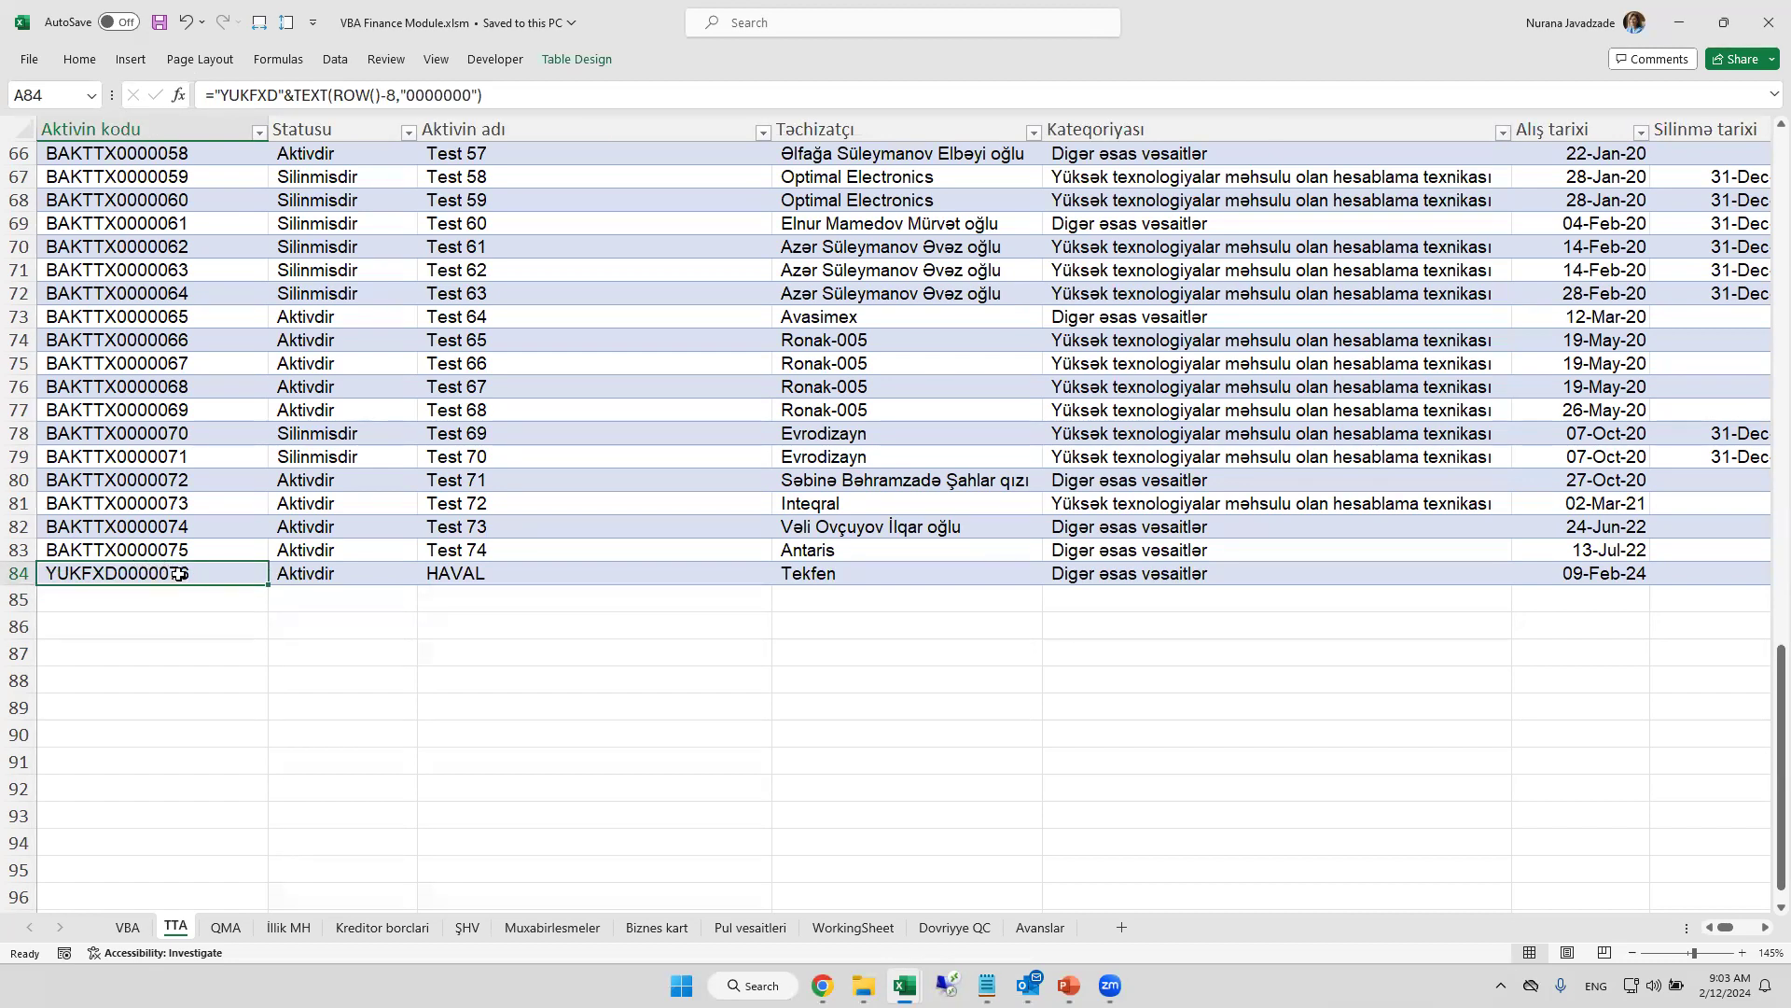
click(165, 597)
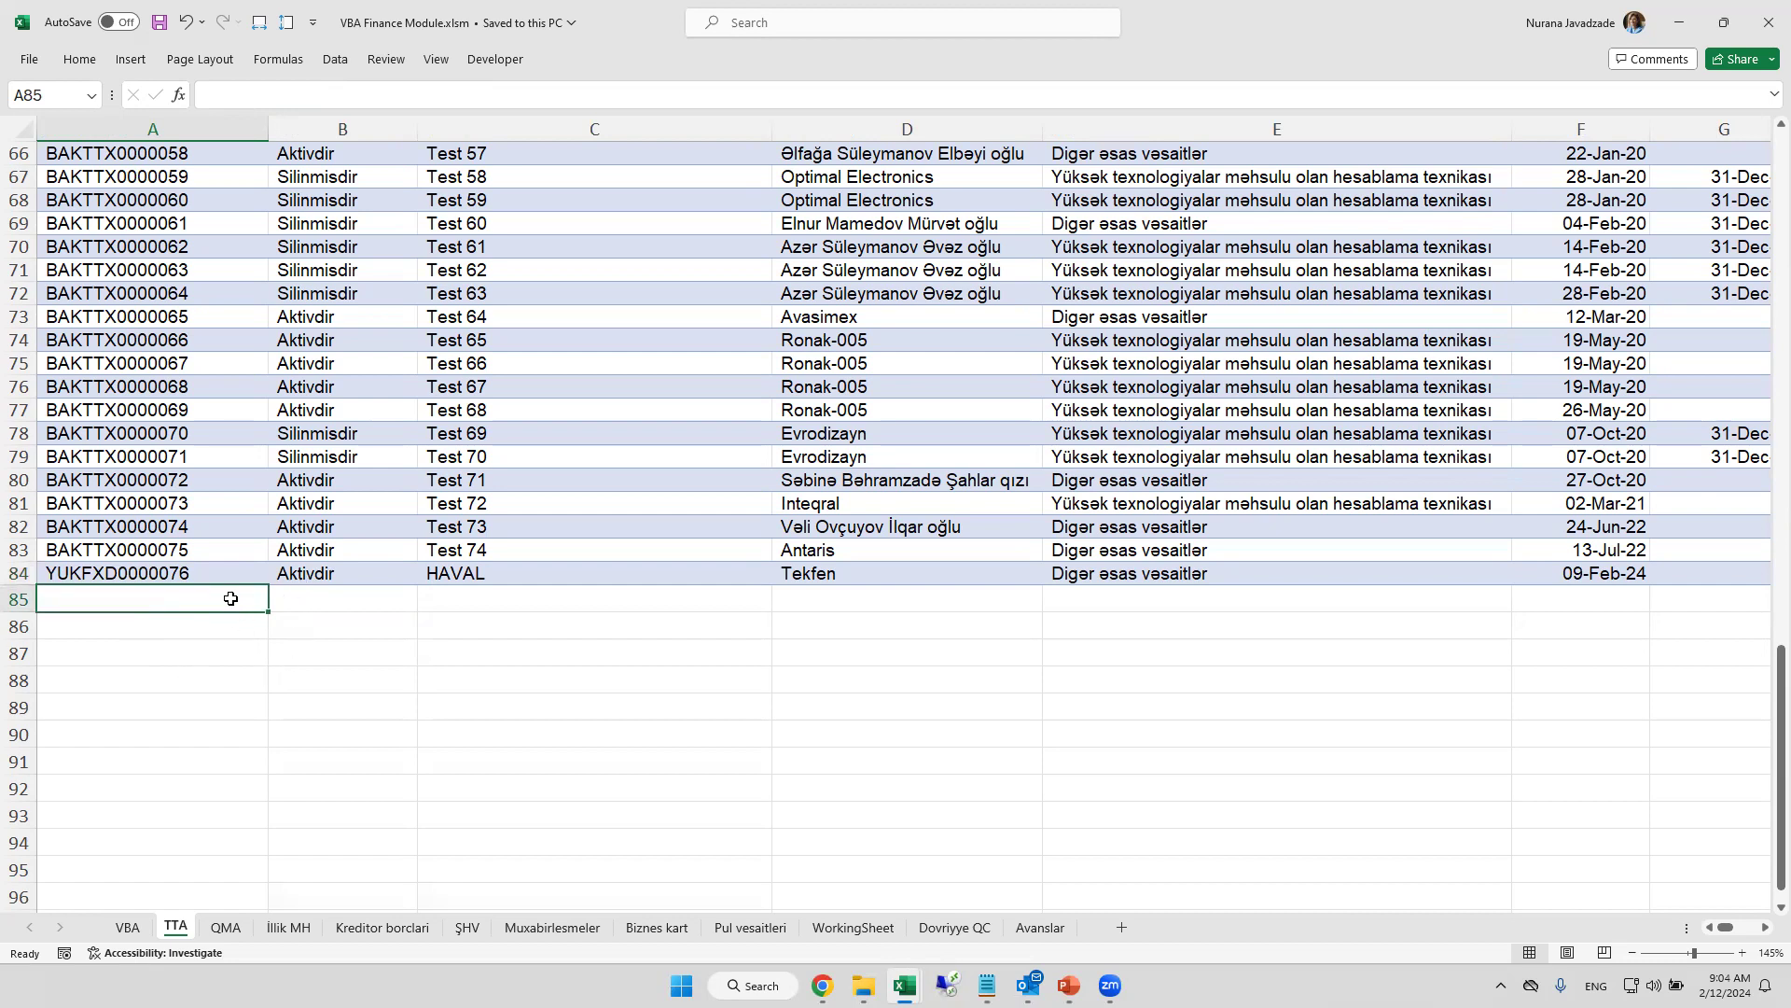
drag(230, 598, 187, 843)
click(128, 929)
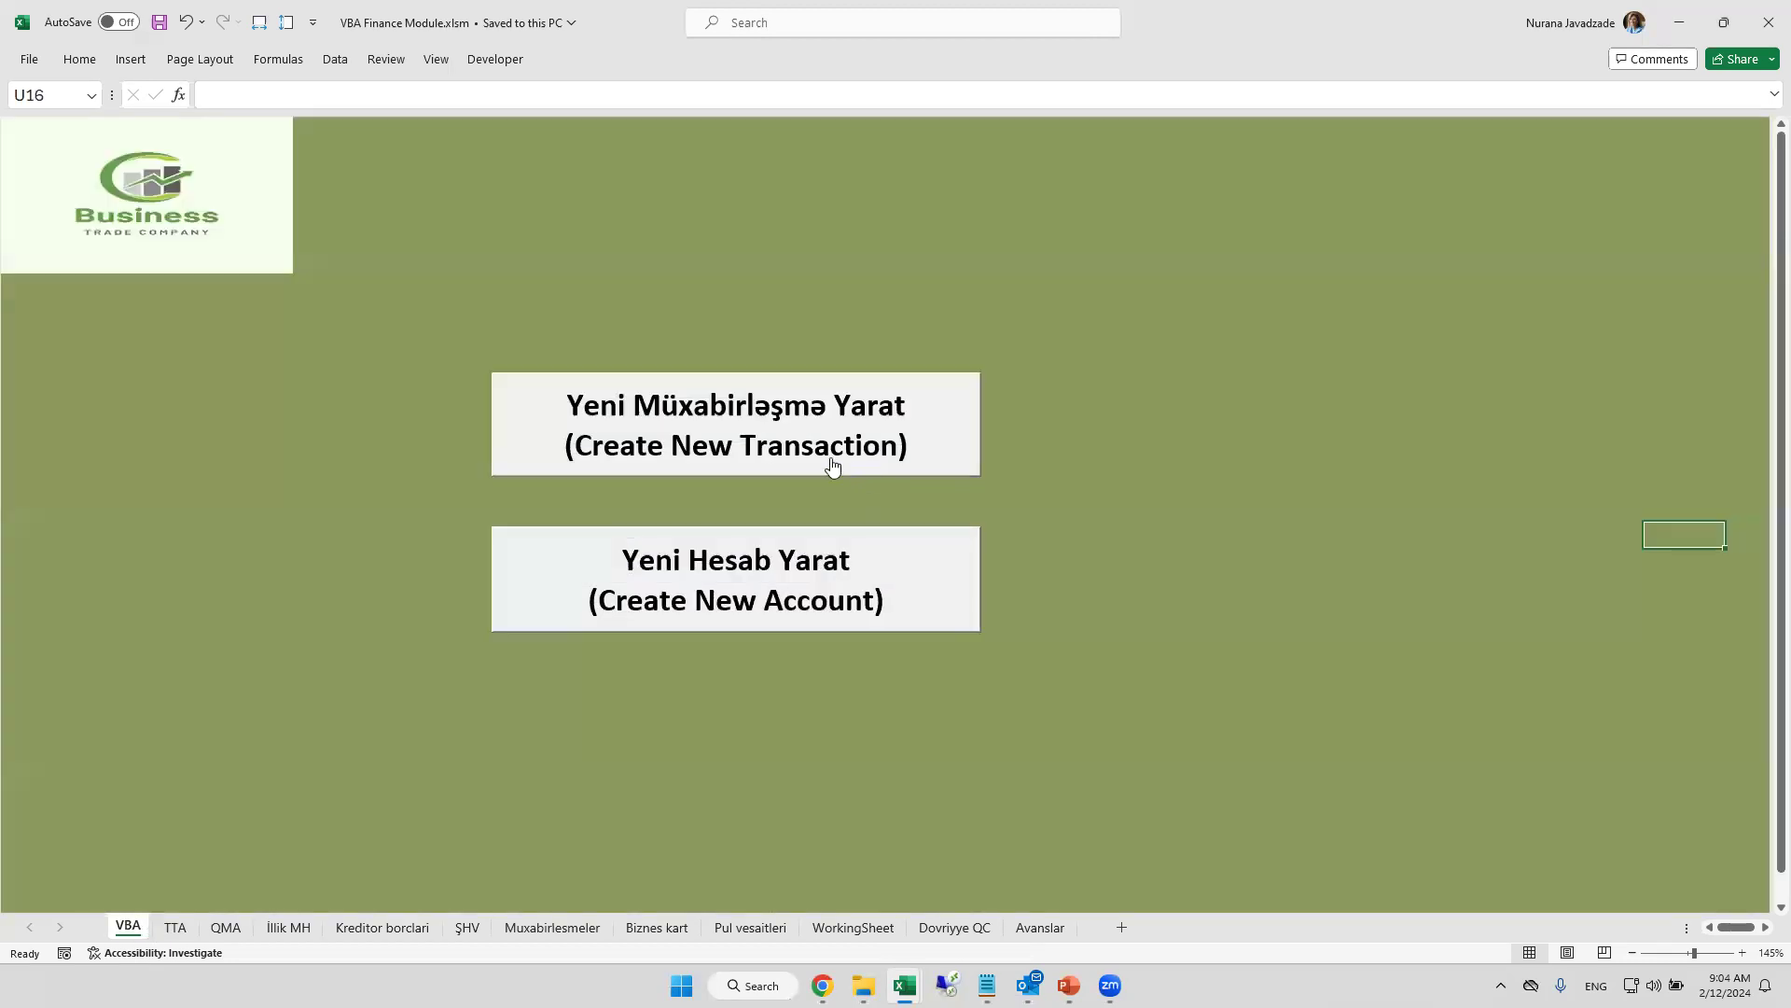
- Open the land, buildings and equipment write-off form as a new transaction
click(829, 460)
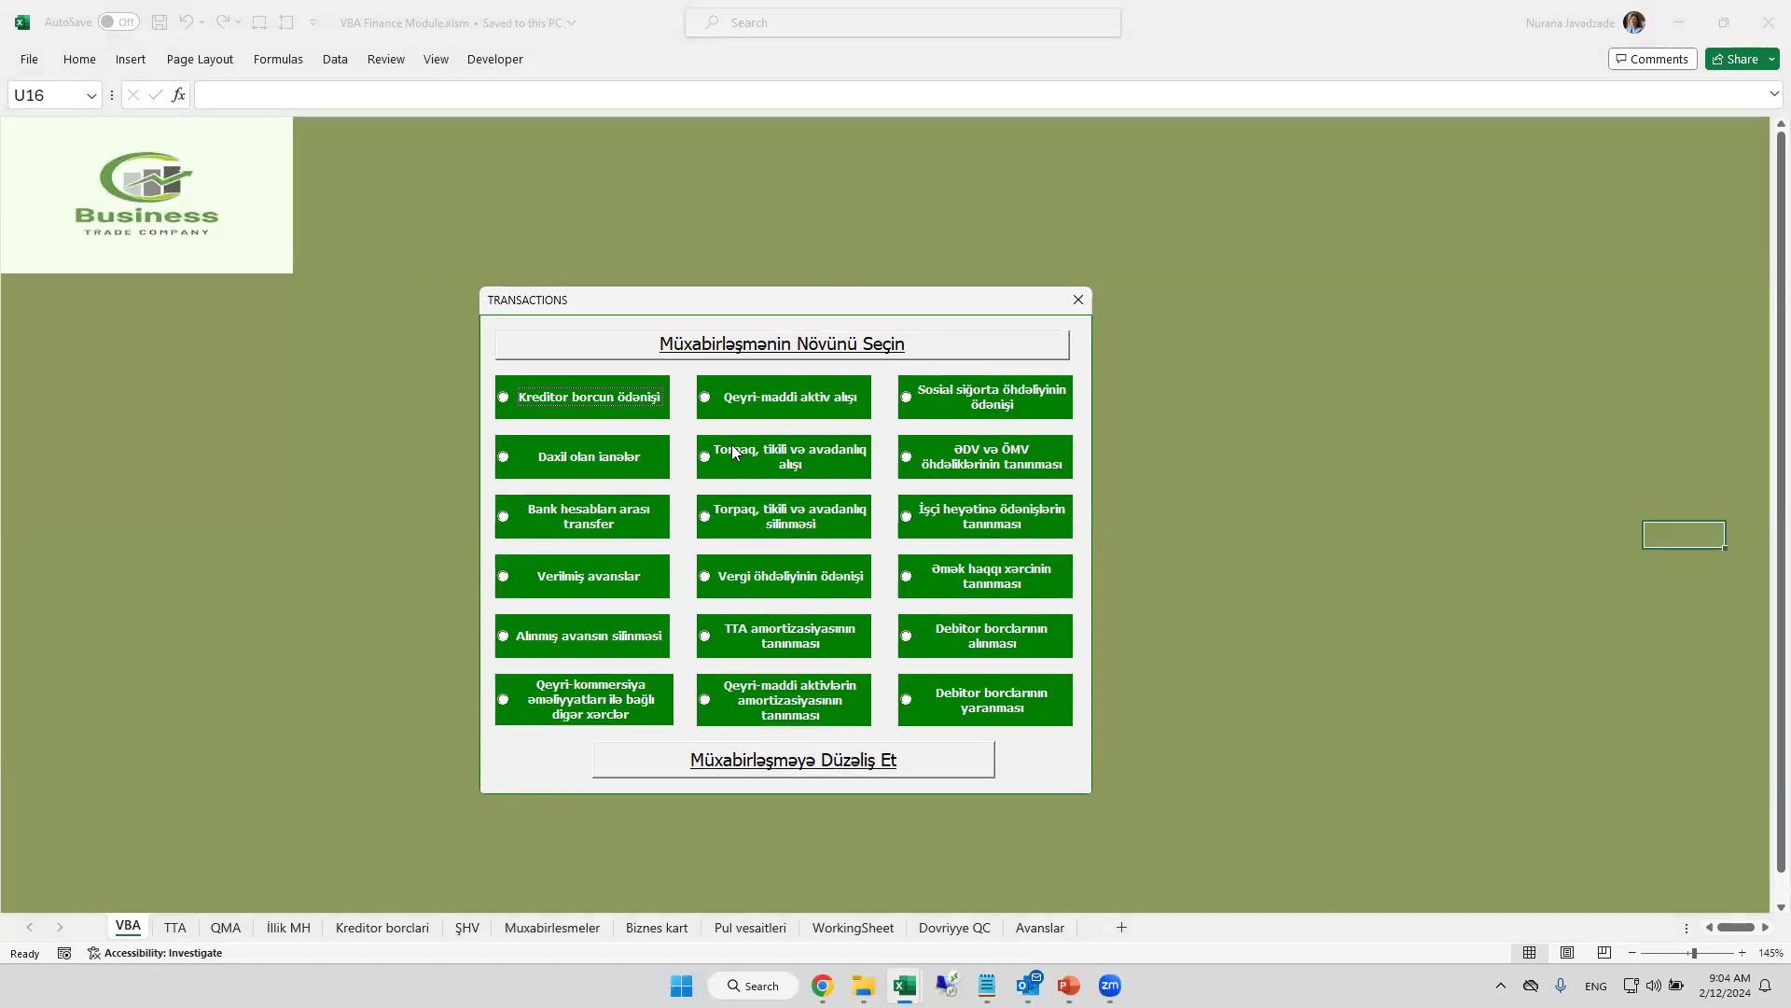
click(786, 528)
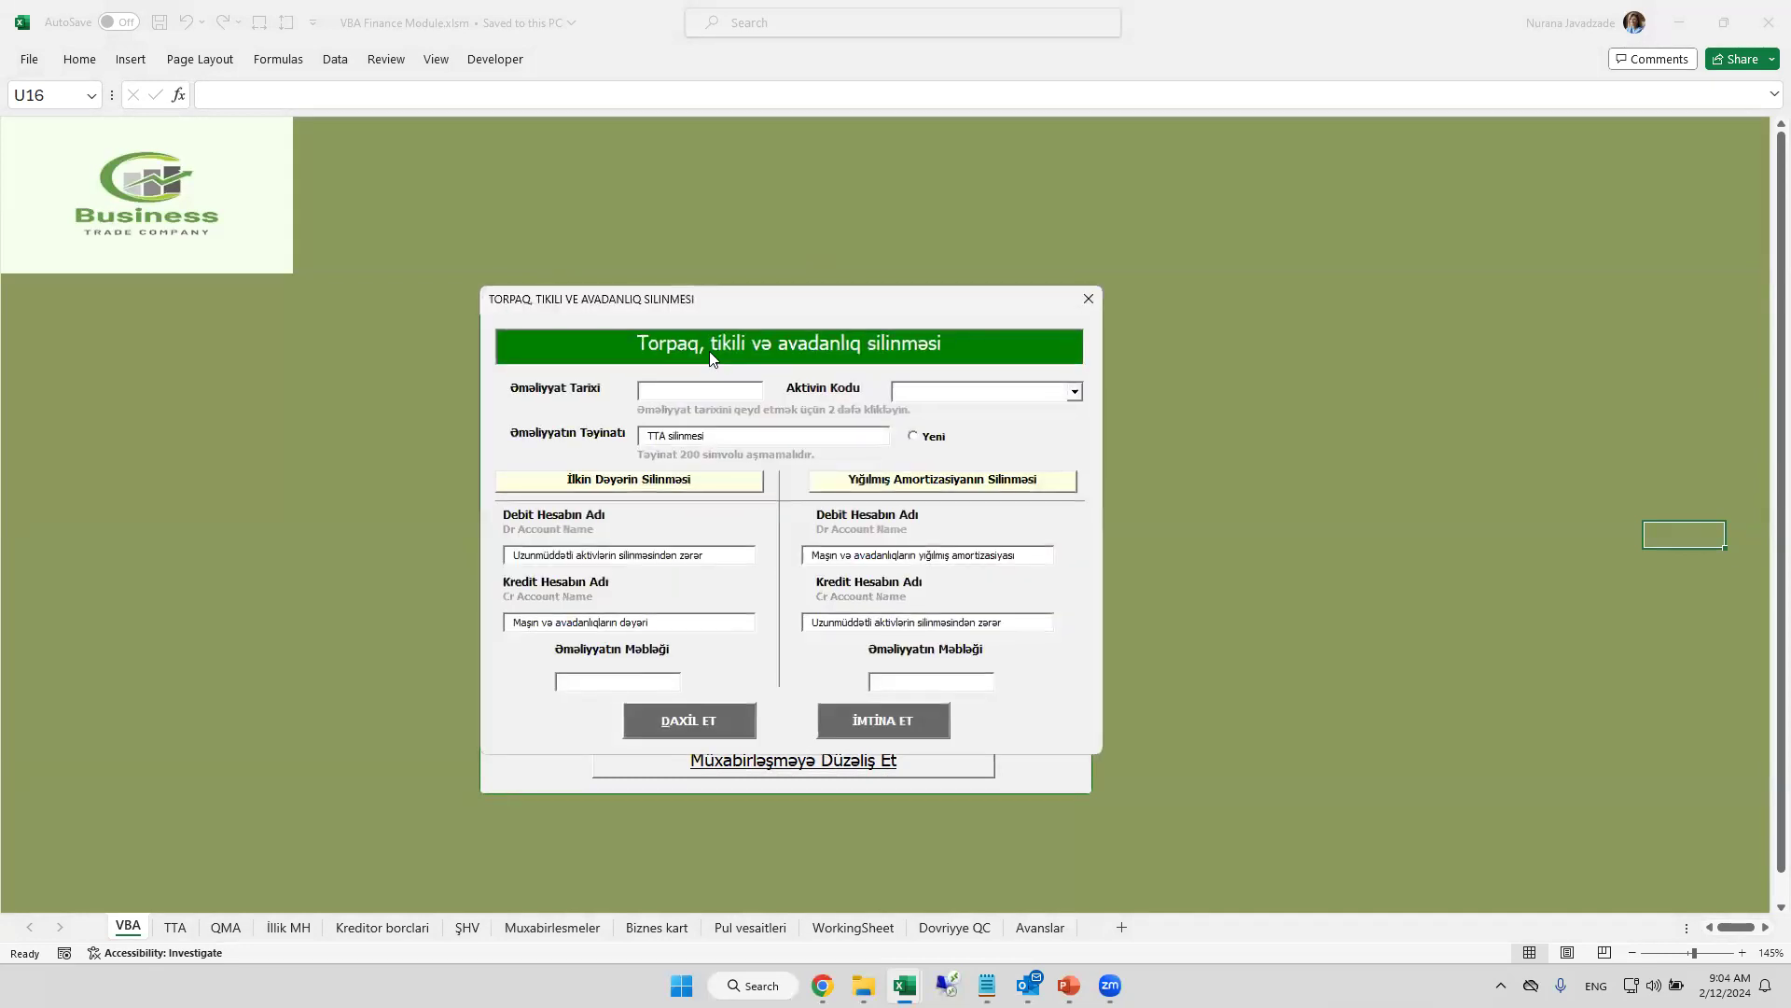
drag(801, 307, 789, 321)
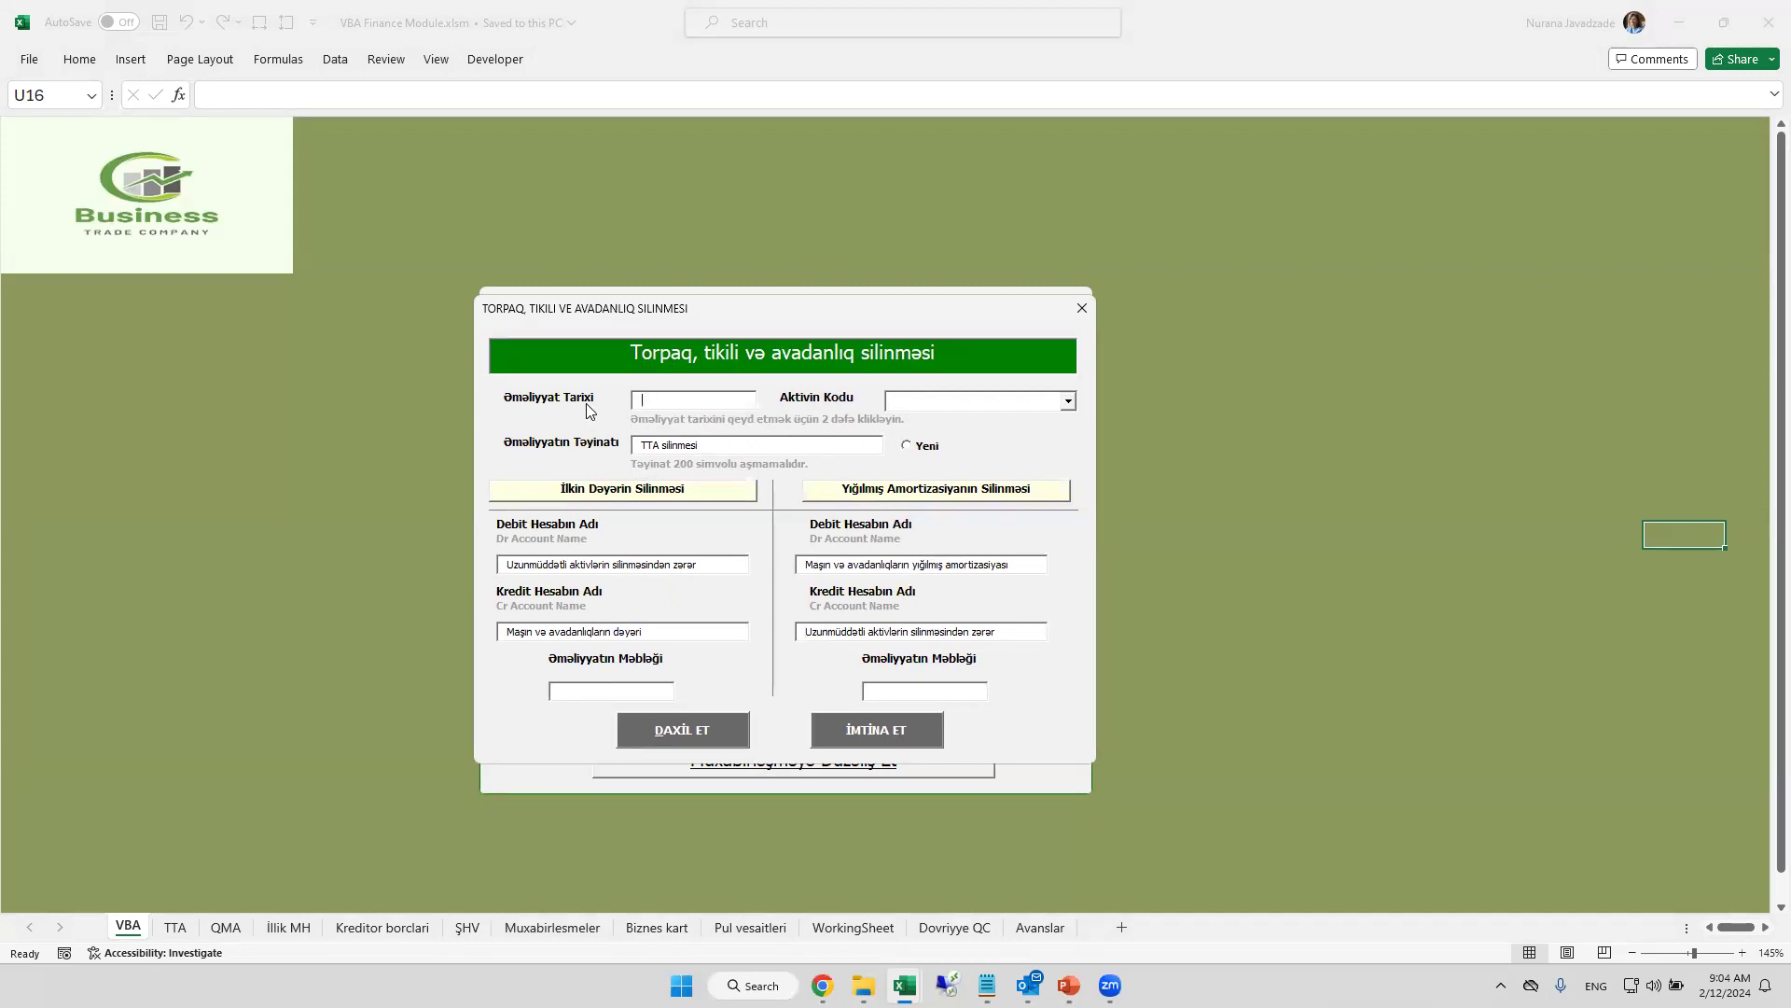
- Choose asset code YUKFXD0000076 and set the transaction date to 12 February 2024
click(1068, 402)
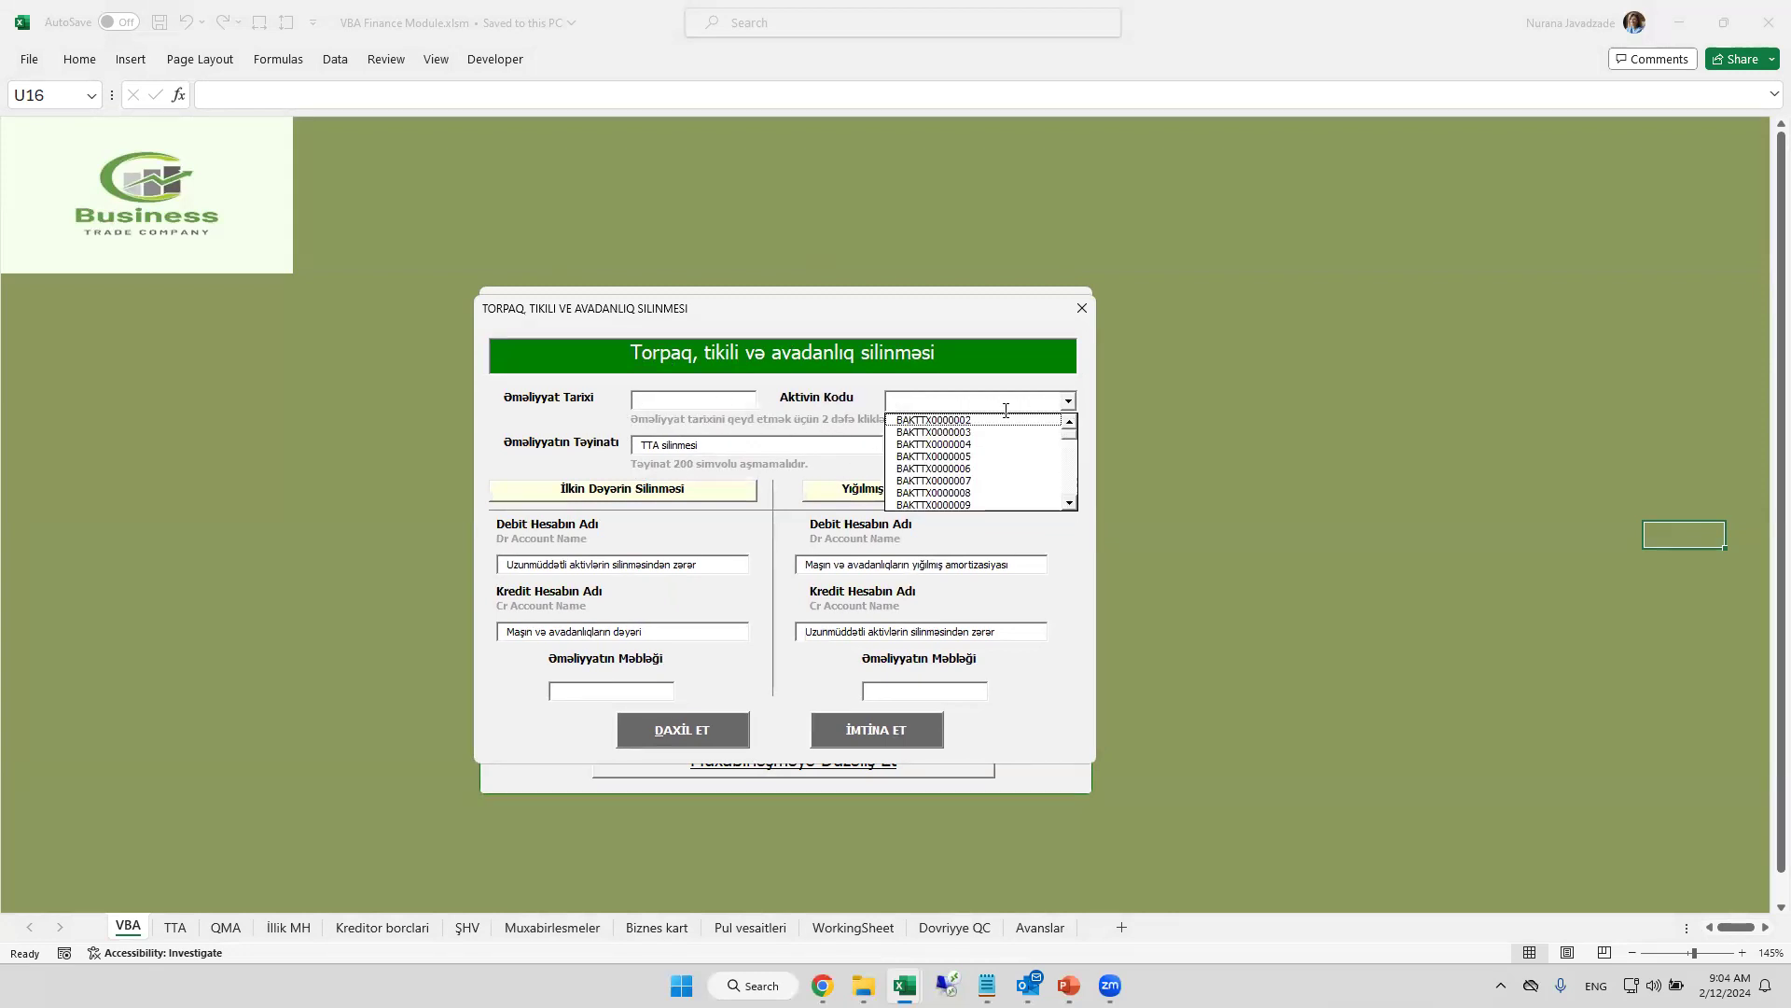
drag(1069, 434, 1071, 499)
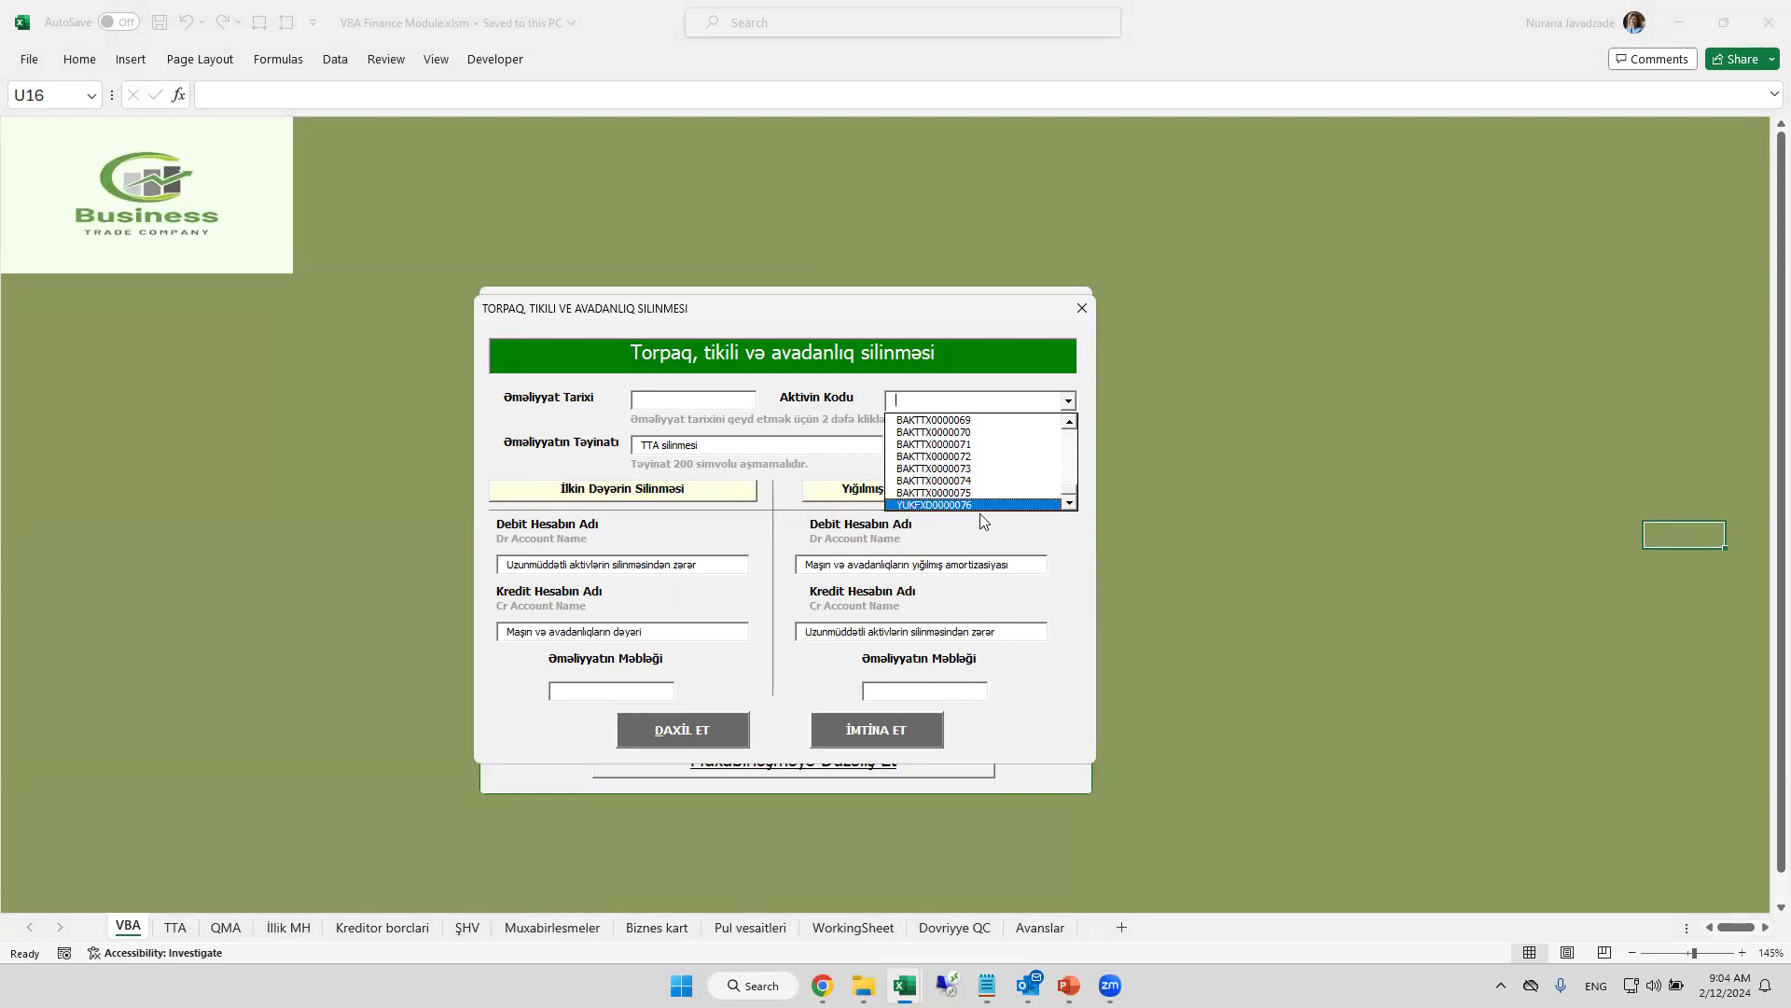
click(933, 505)
double_click(743, 396)
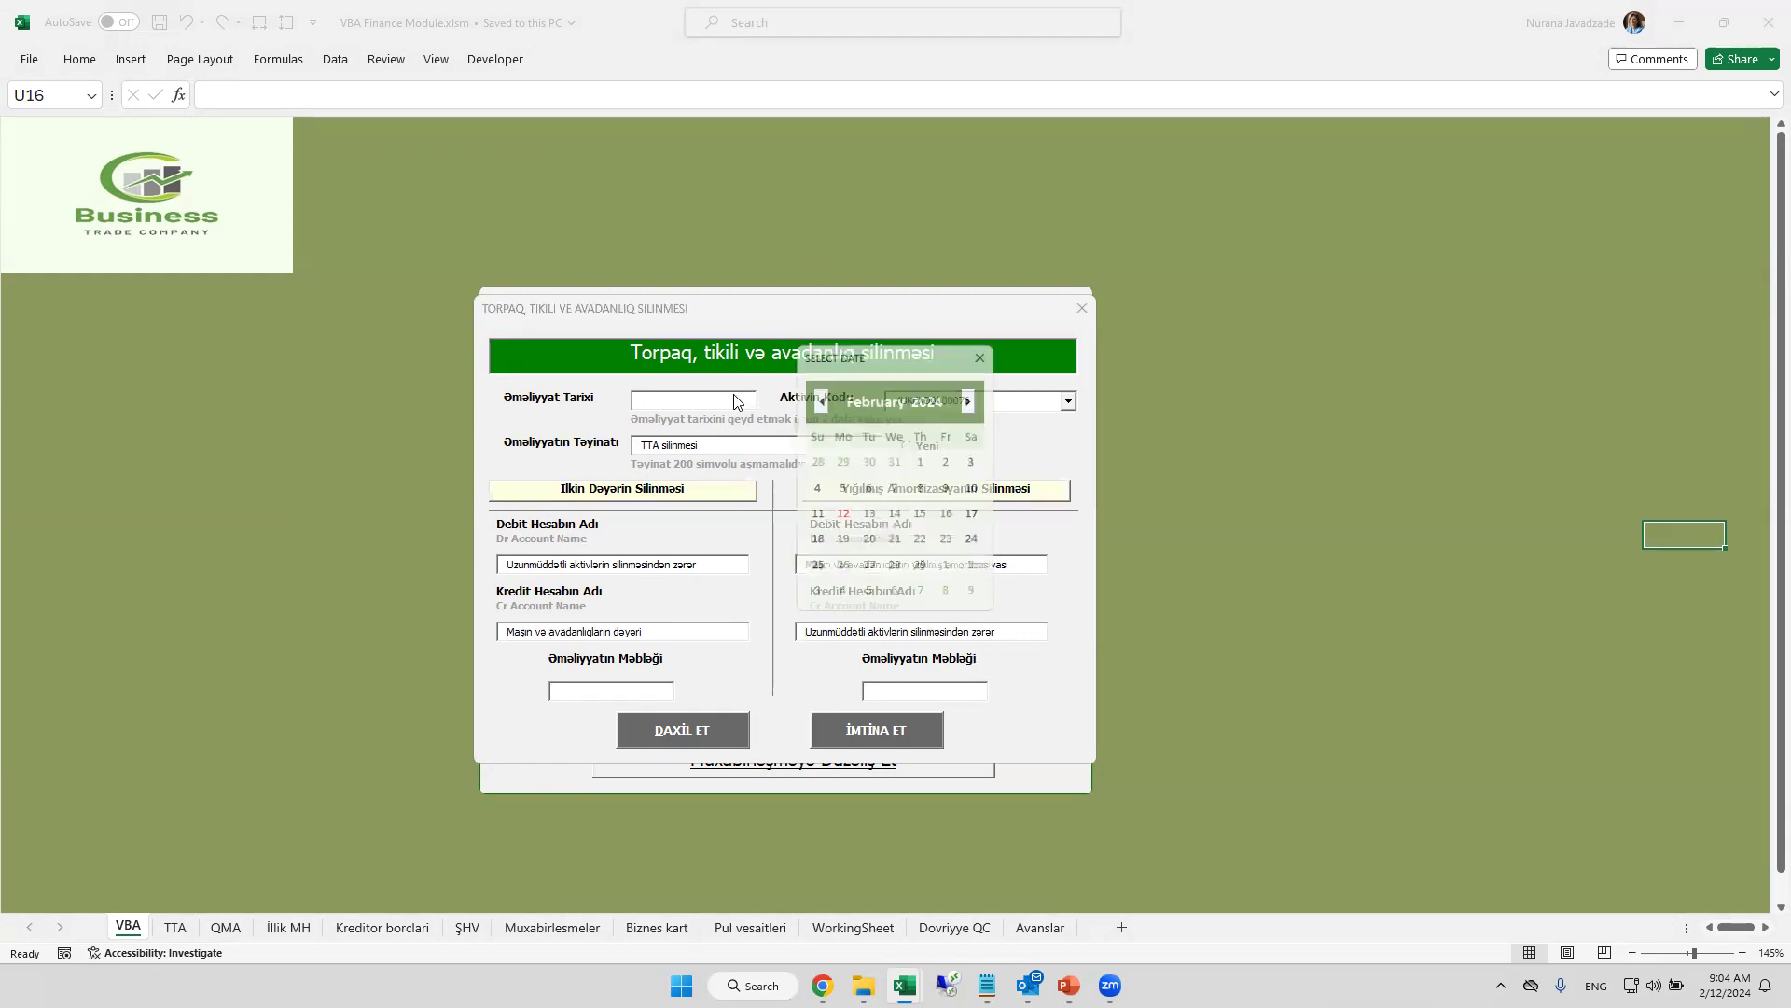
click(841, 516)
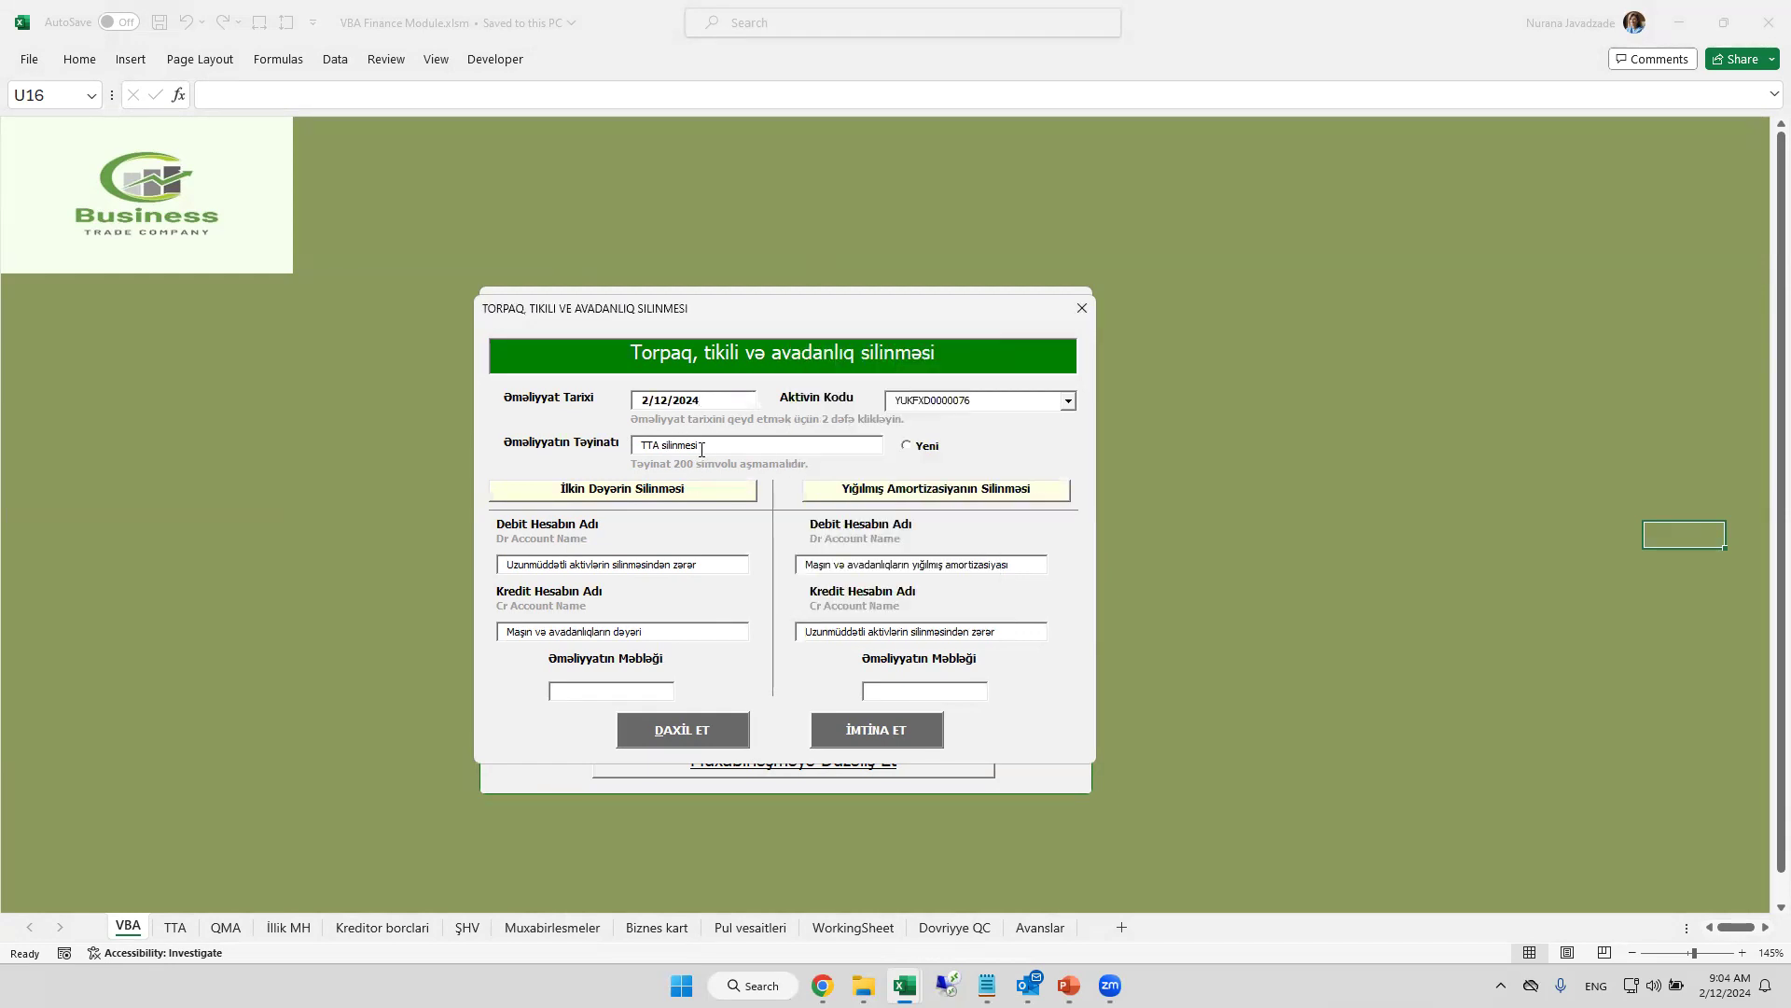
key(Tab)
- Submit the write-off with amounts 31000 and 4000, which is rejected with an amortization error
click(634, 690)
text(000)
click(737, 730)
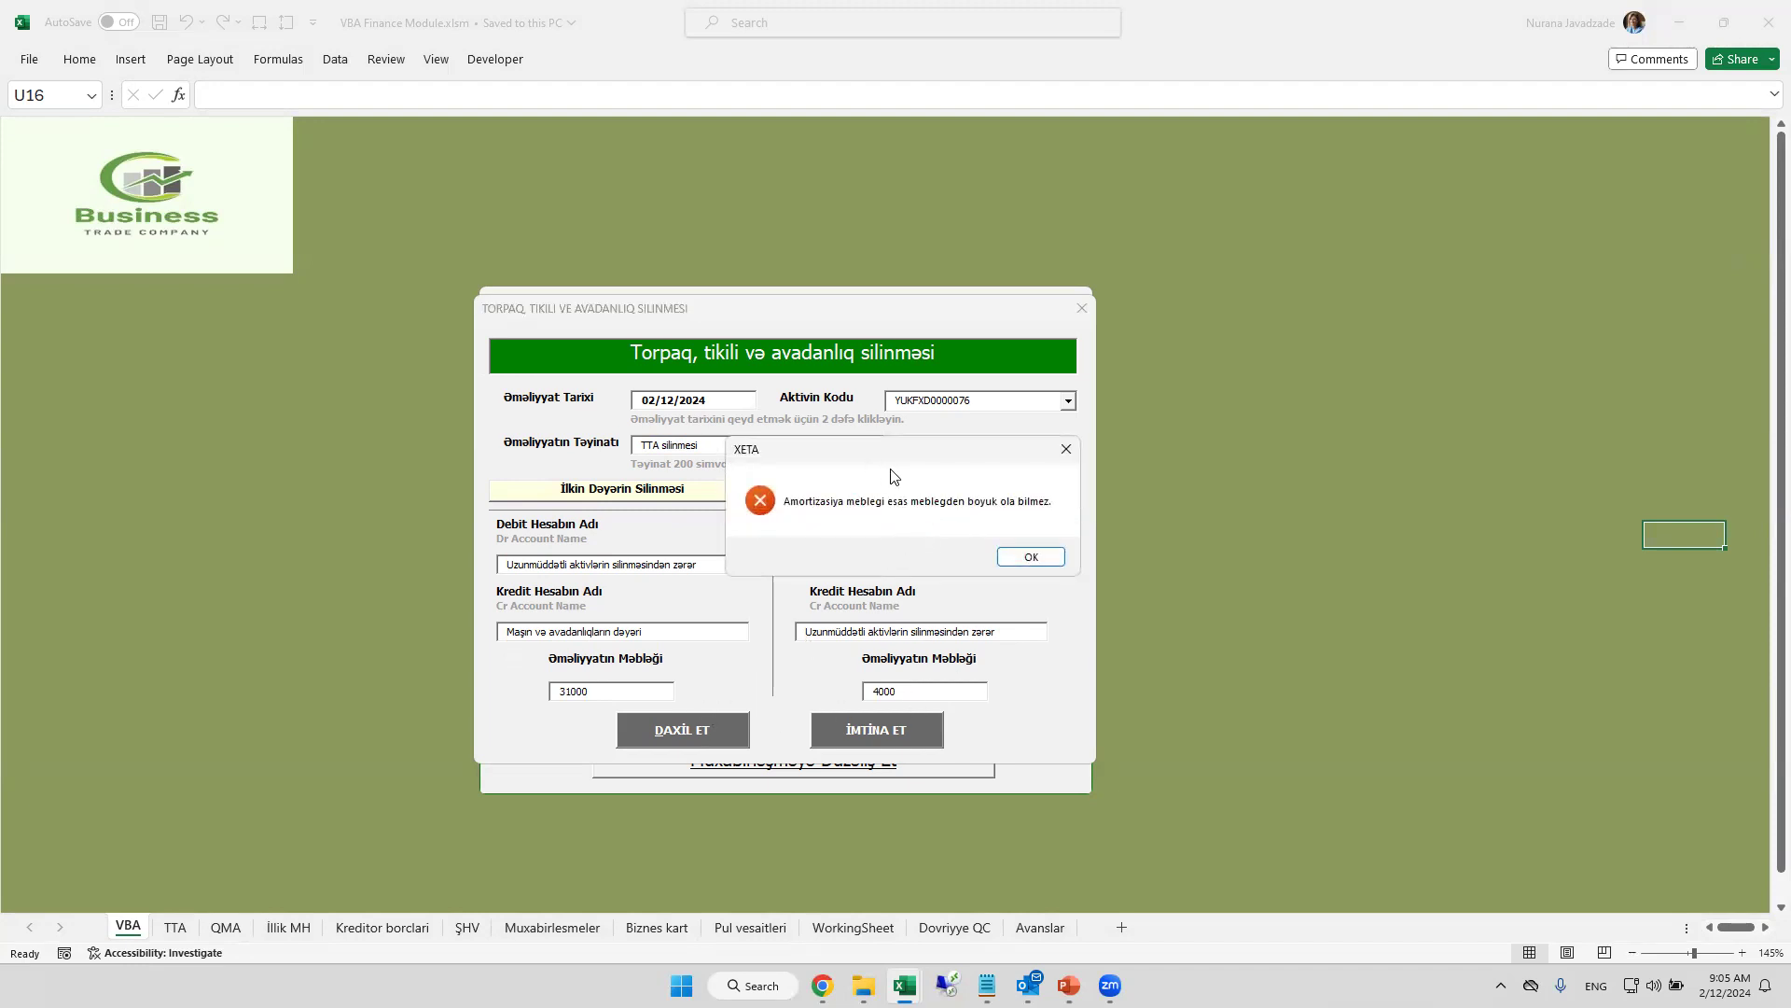
- Dismiss the XETA error, correct the amortization amount to 2000 and resubmit the write-off
drag(870, 455, 783, 426)
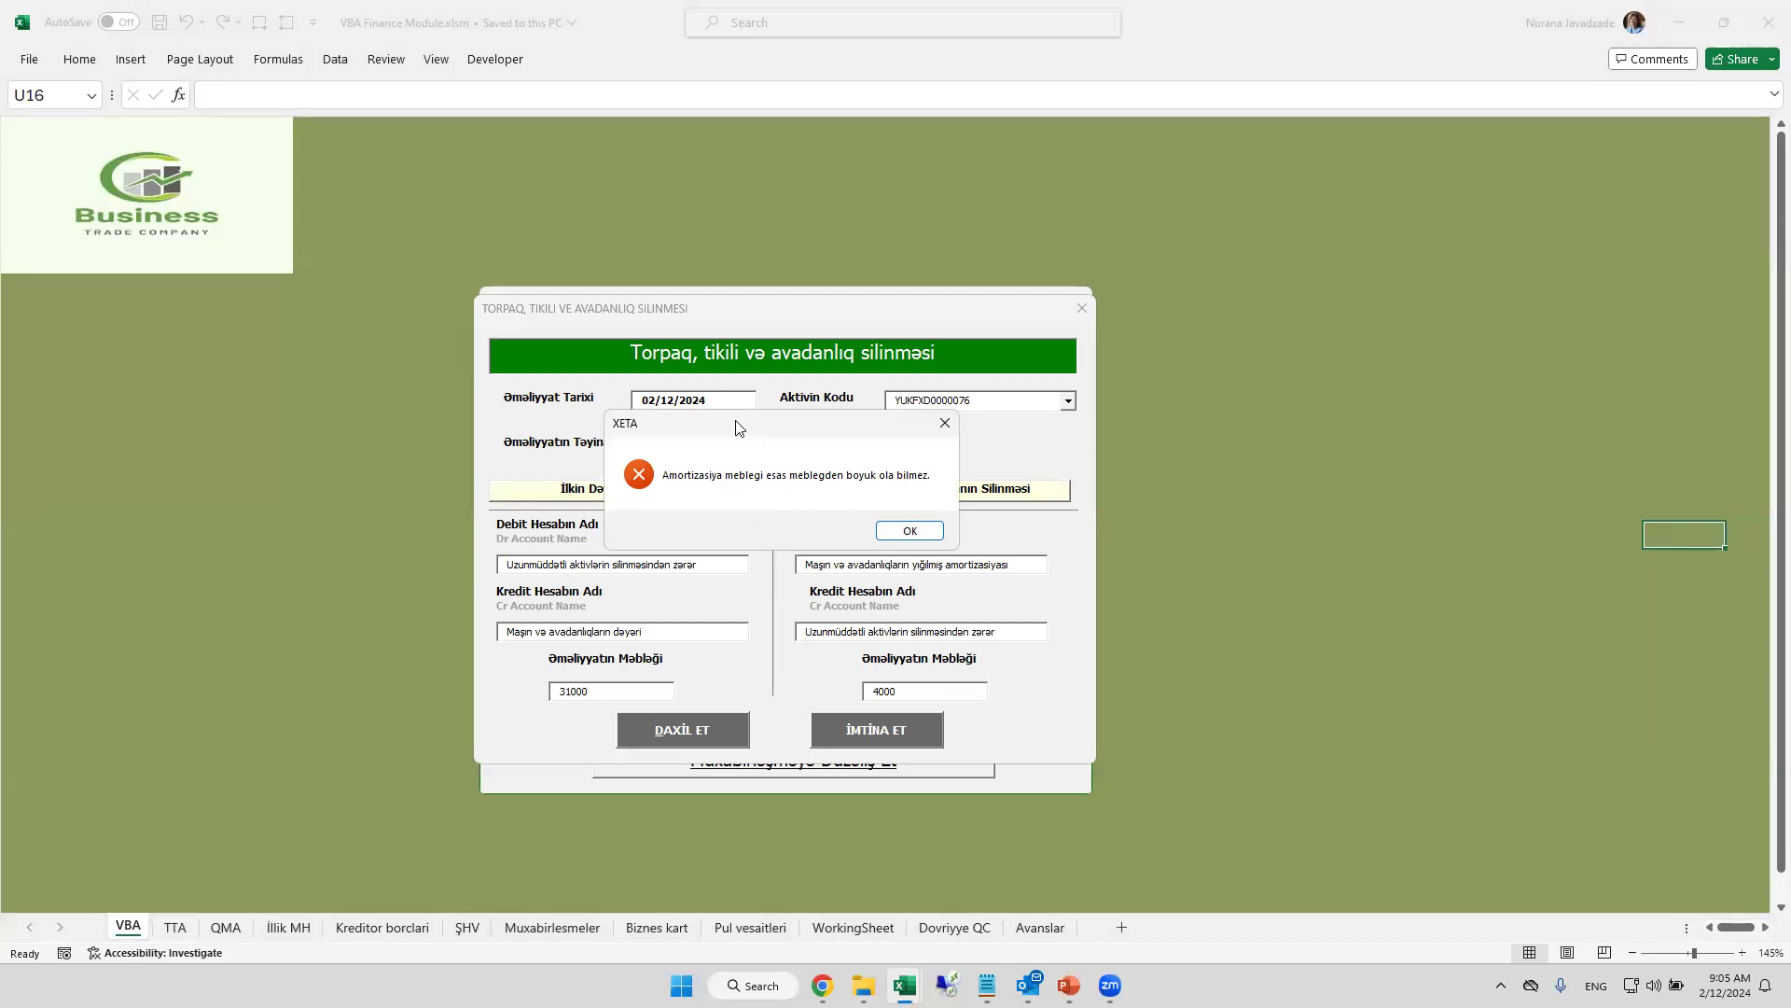
drag(739, 427, 760, 412)
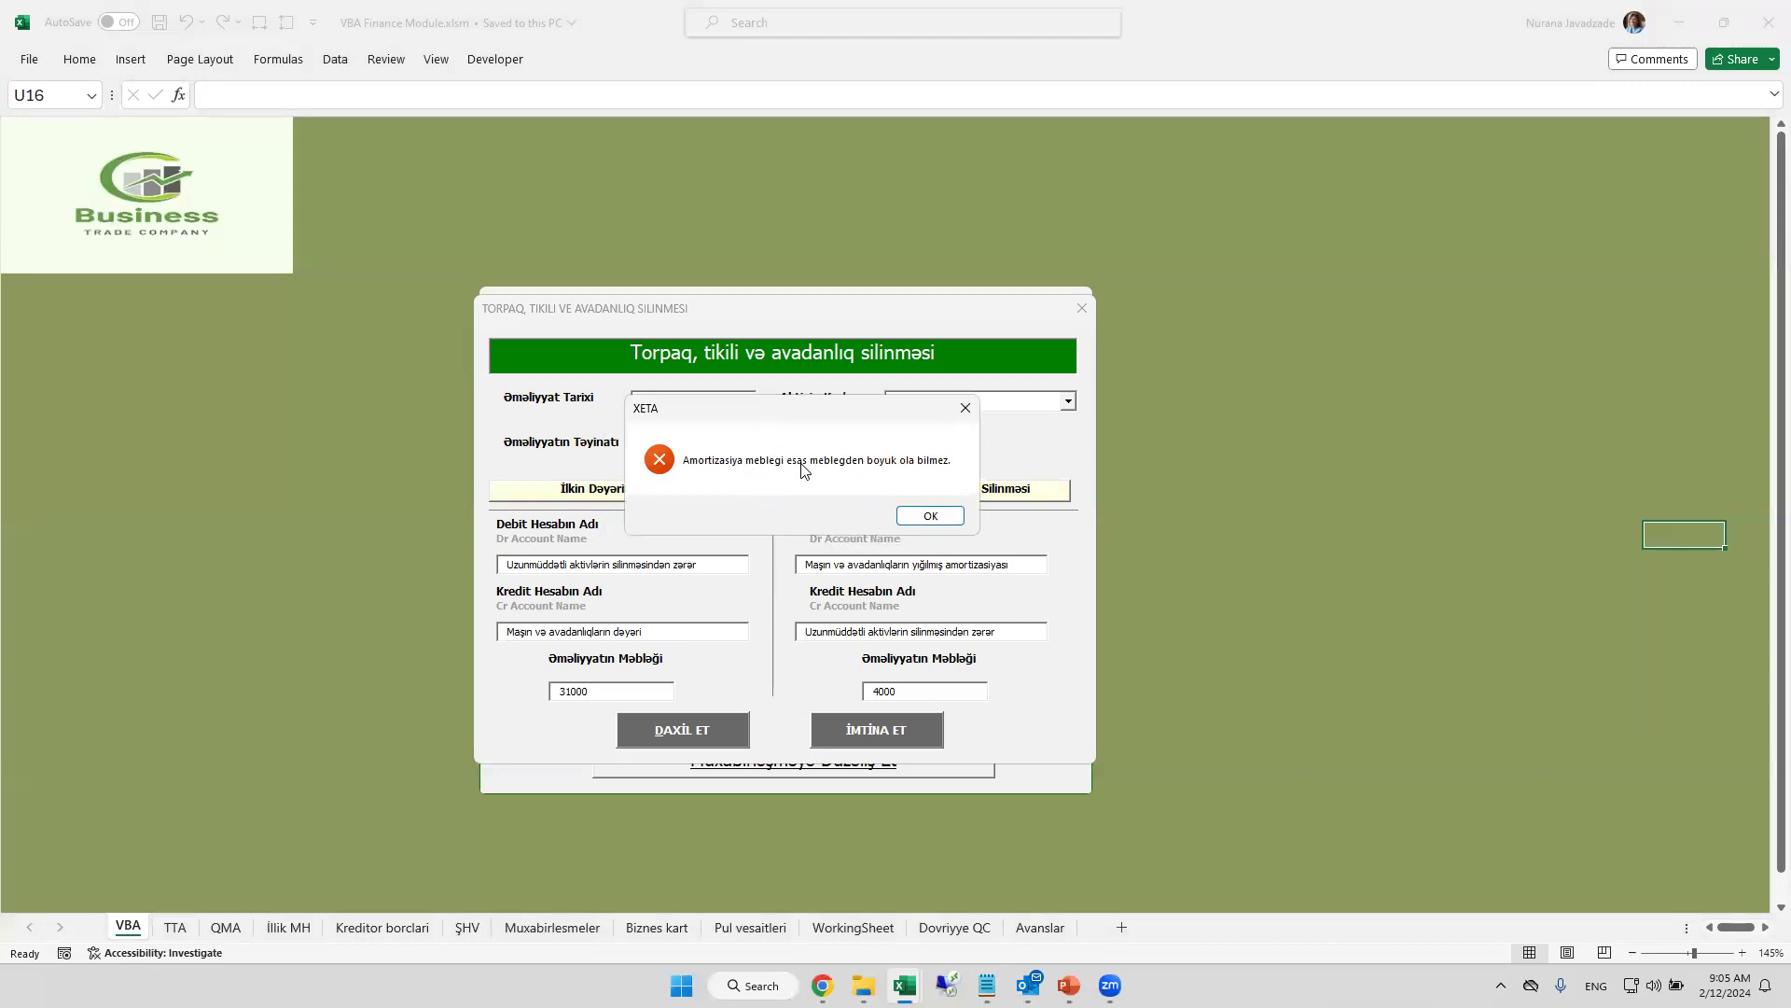
click(931, 516)
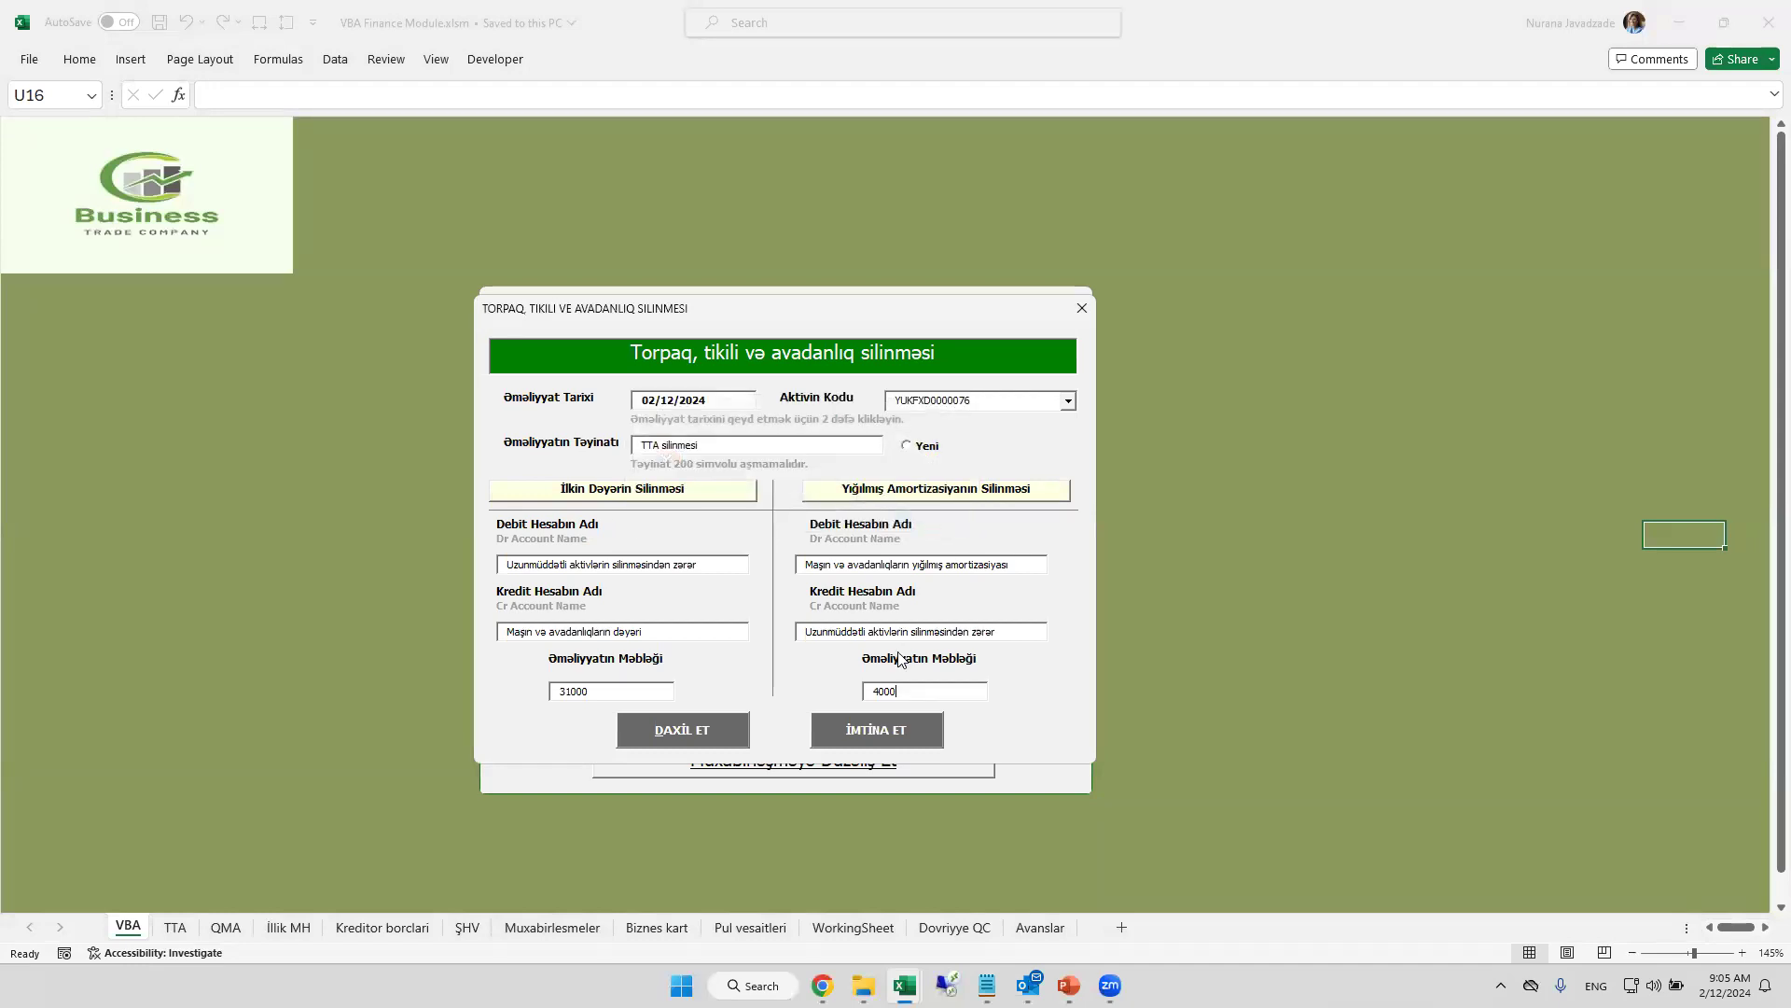
click(1031, 556)
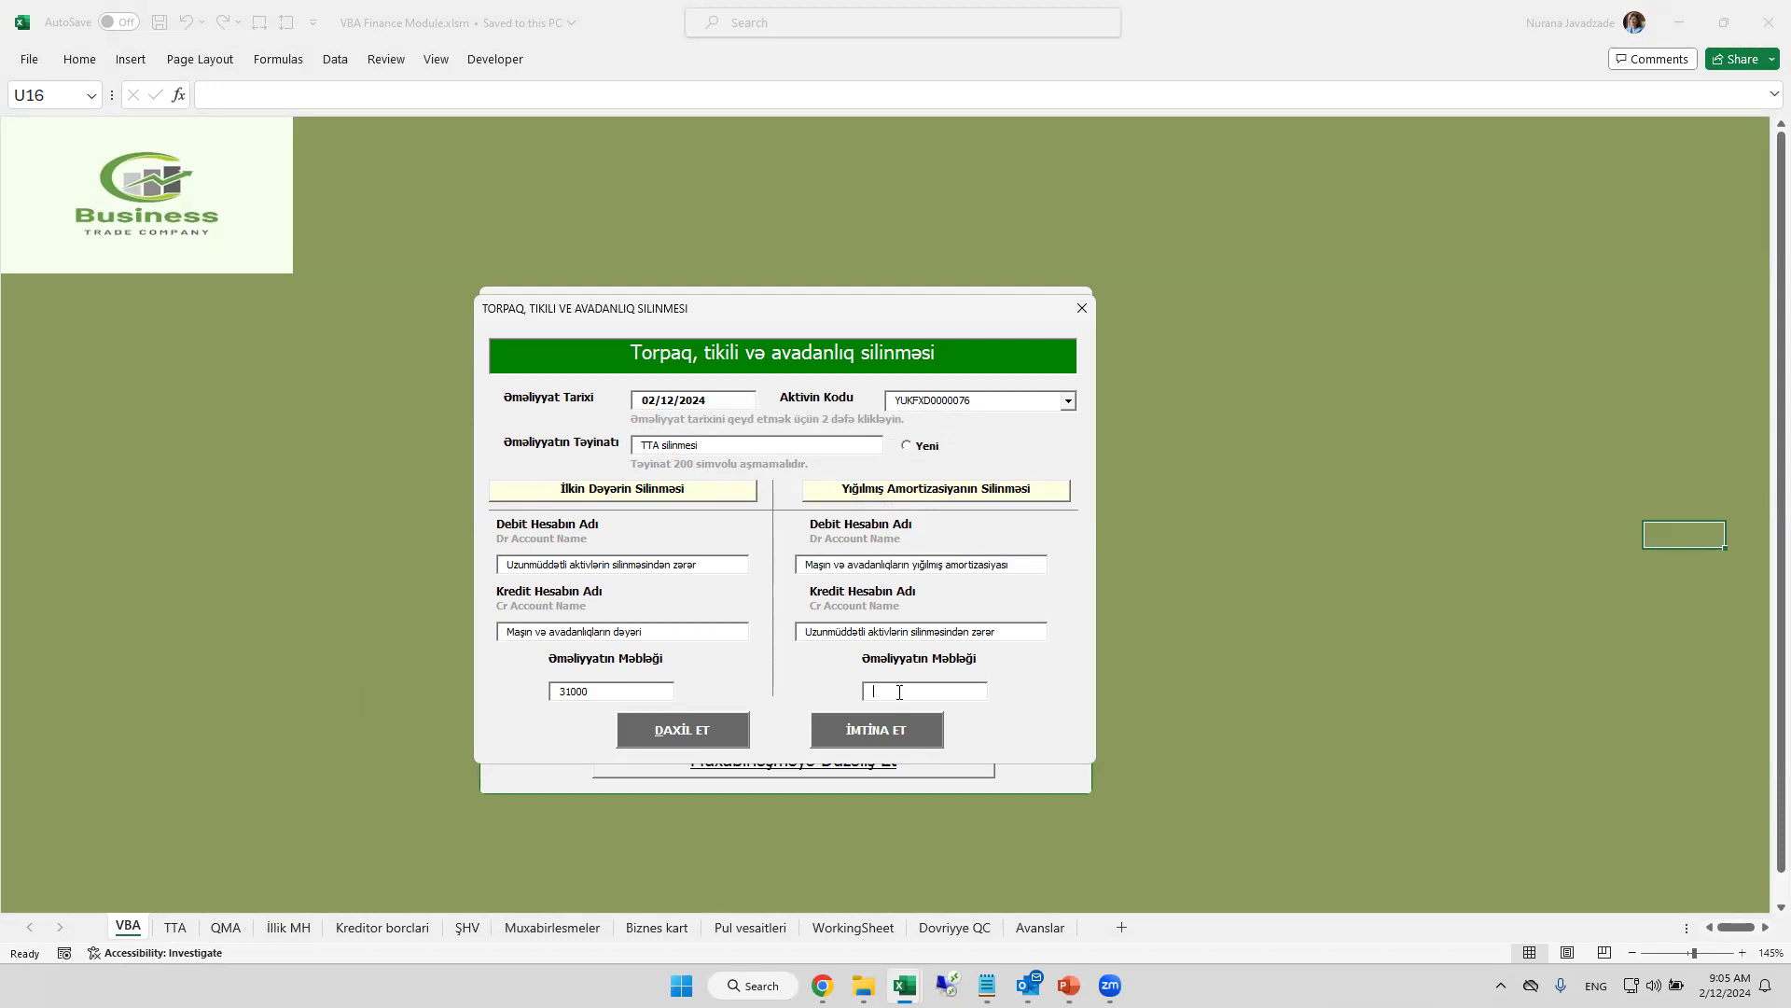
text(2000)
click(666, 730)
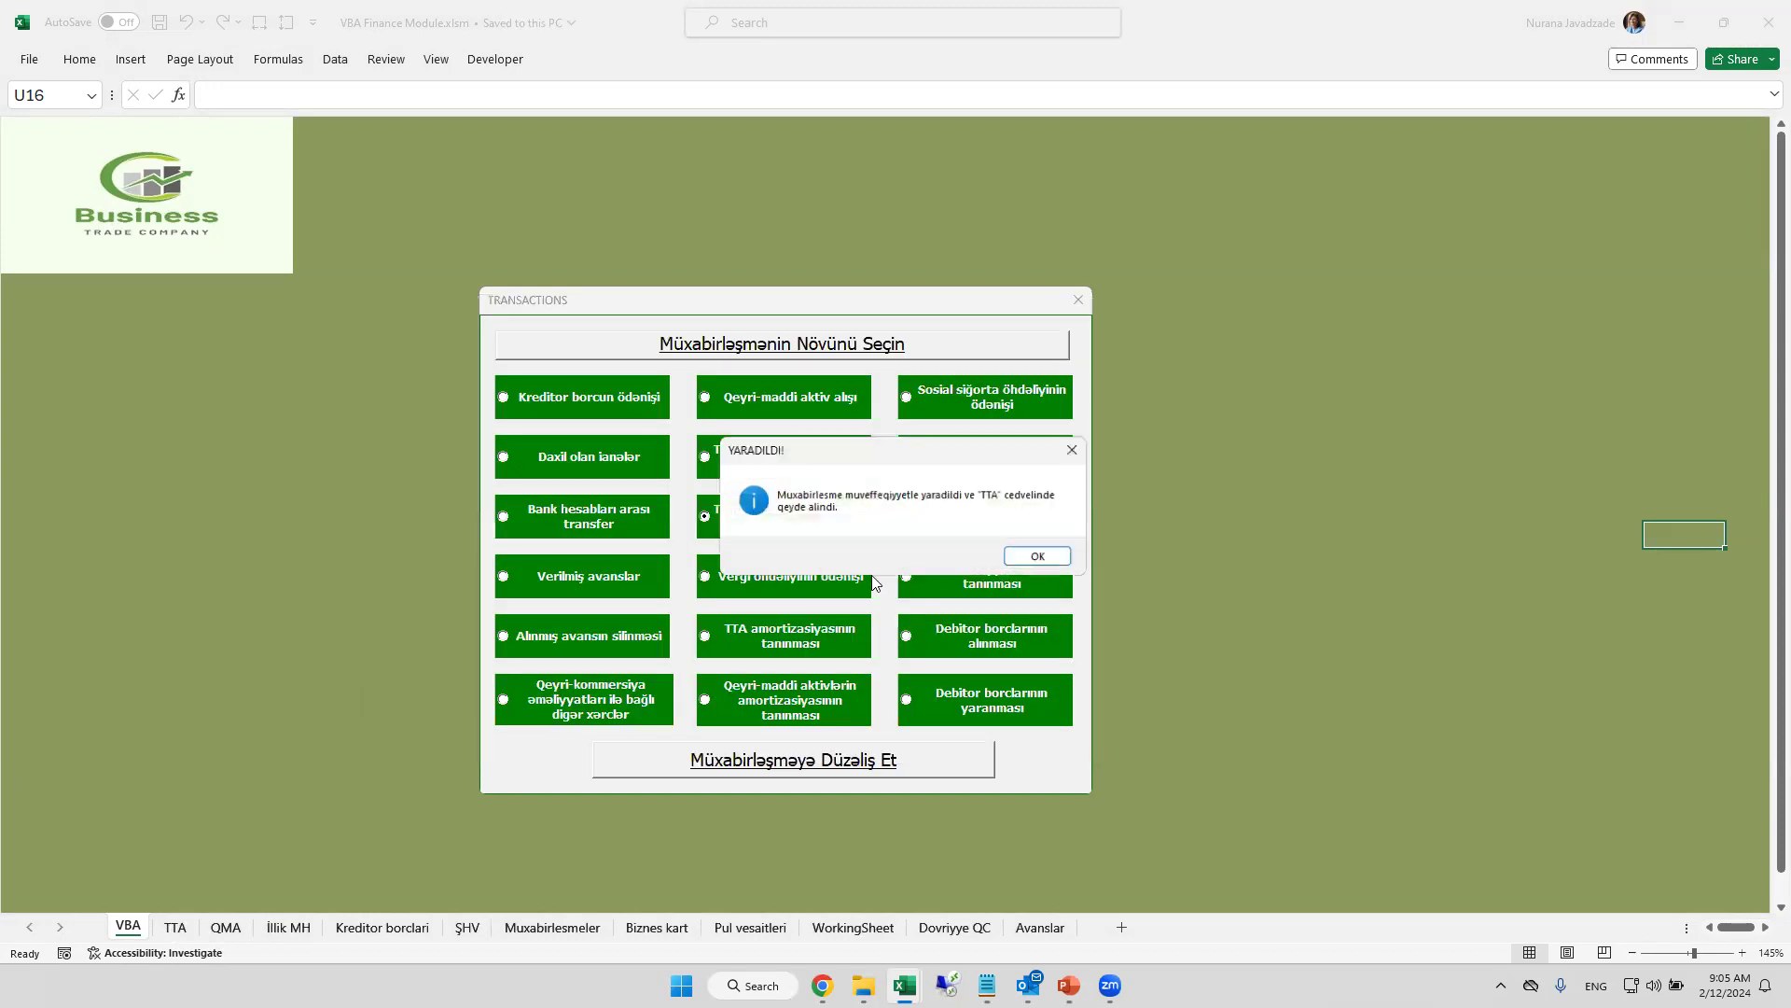
- Dismiss both confirmations, review the 2,000 and 31,000 TTA silinmesi rows, then reopen the transaction menu
click(1036, 555)
click(938, 539)
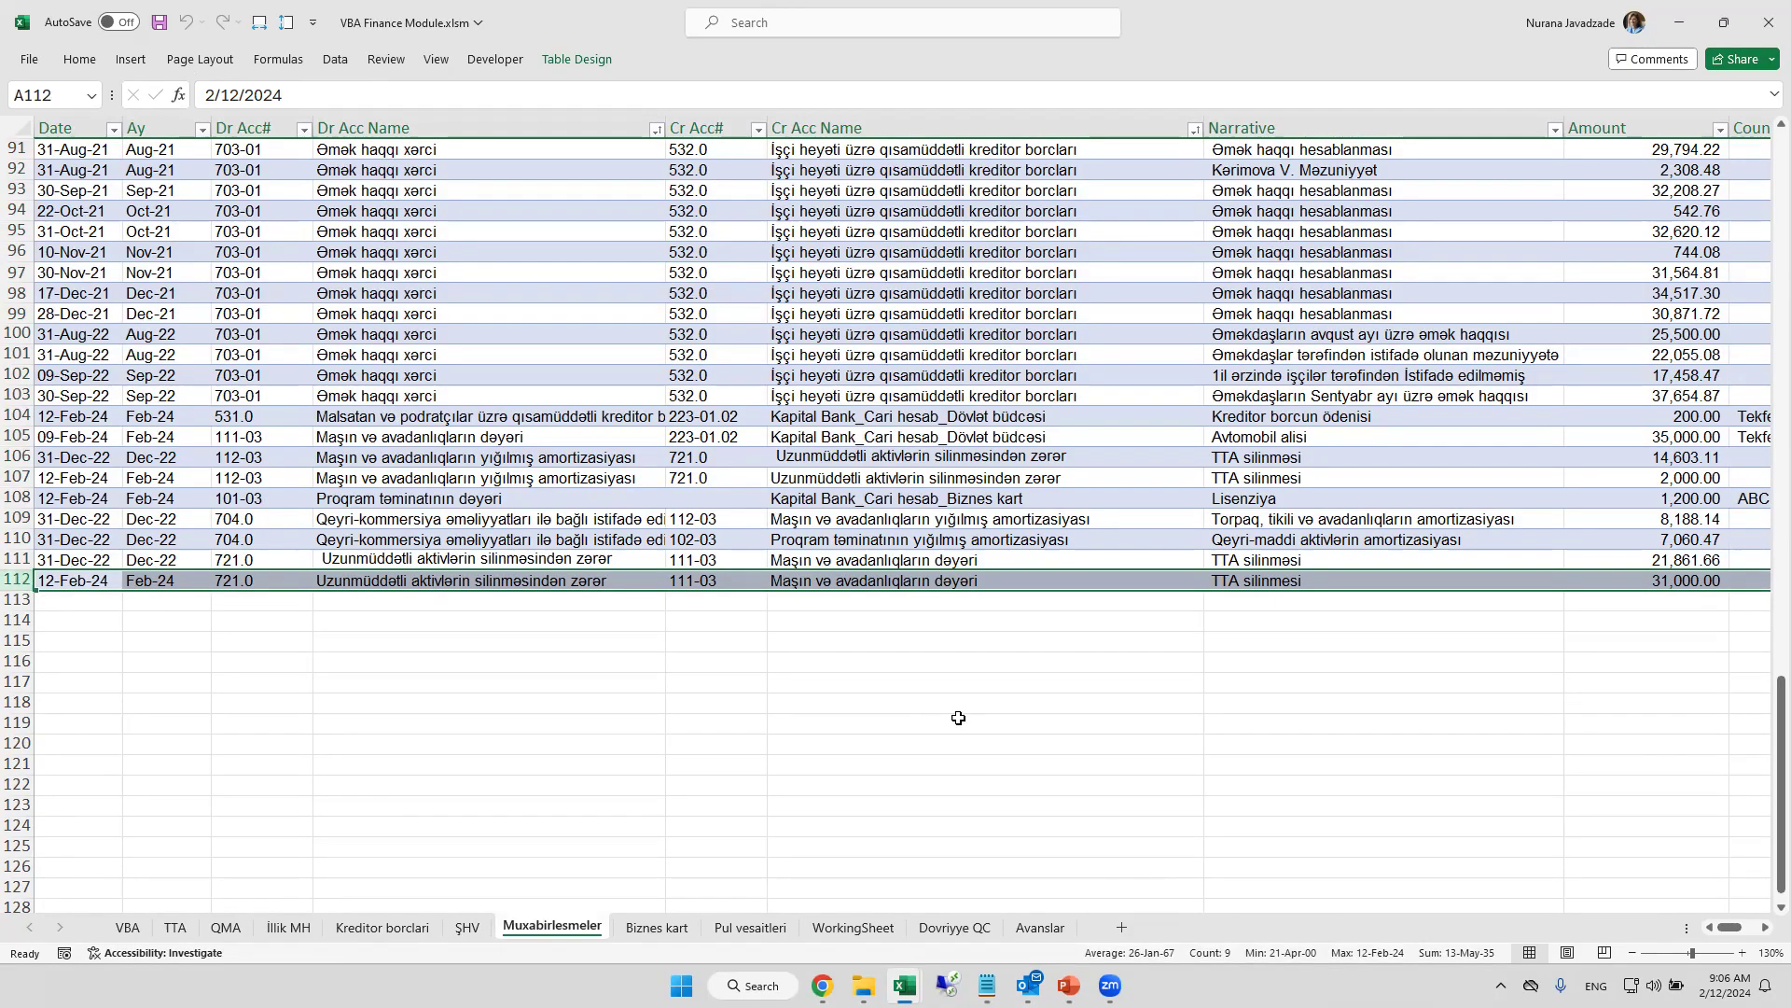
mouse_move(1736, 927)
mouse_down()
mouse_move(1750, 937)
mouse_move(14, 477)
mouse_up()
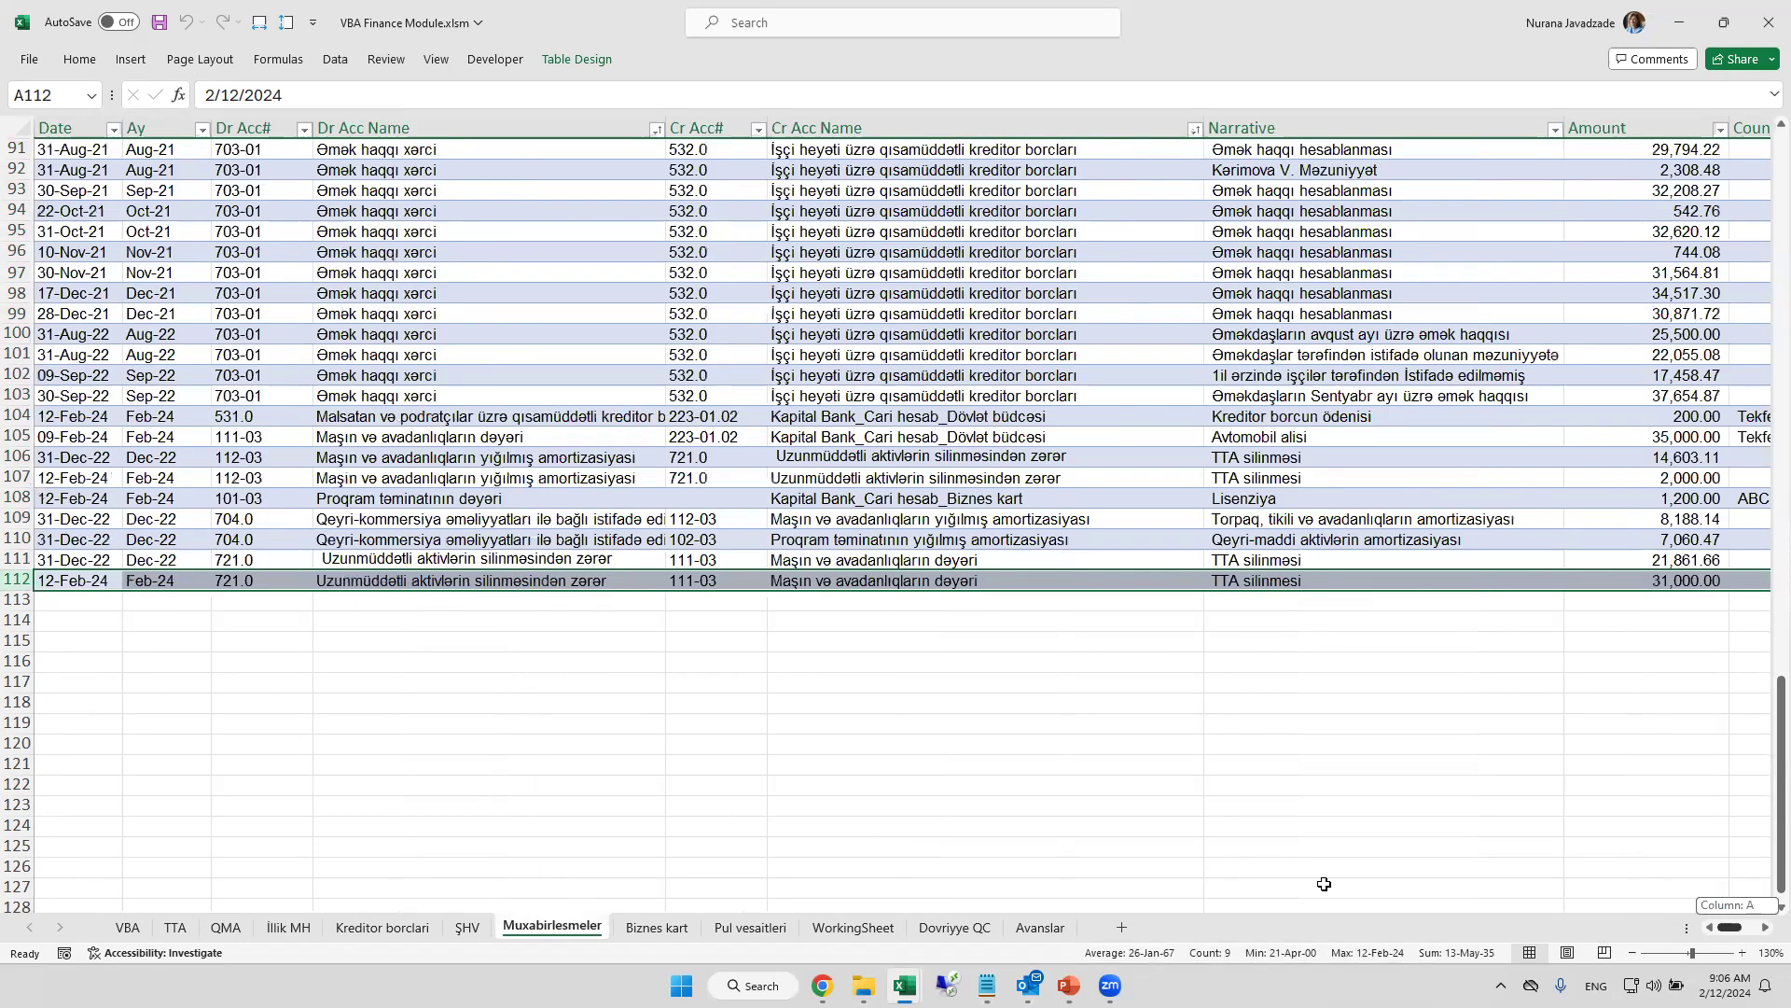
click(14, 478)
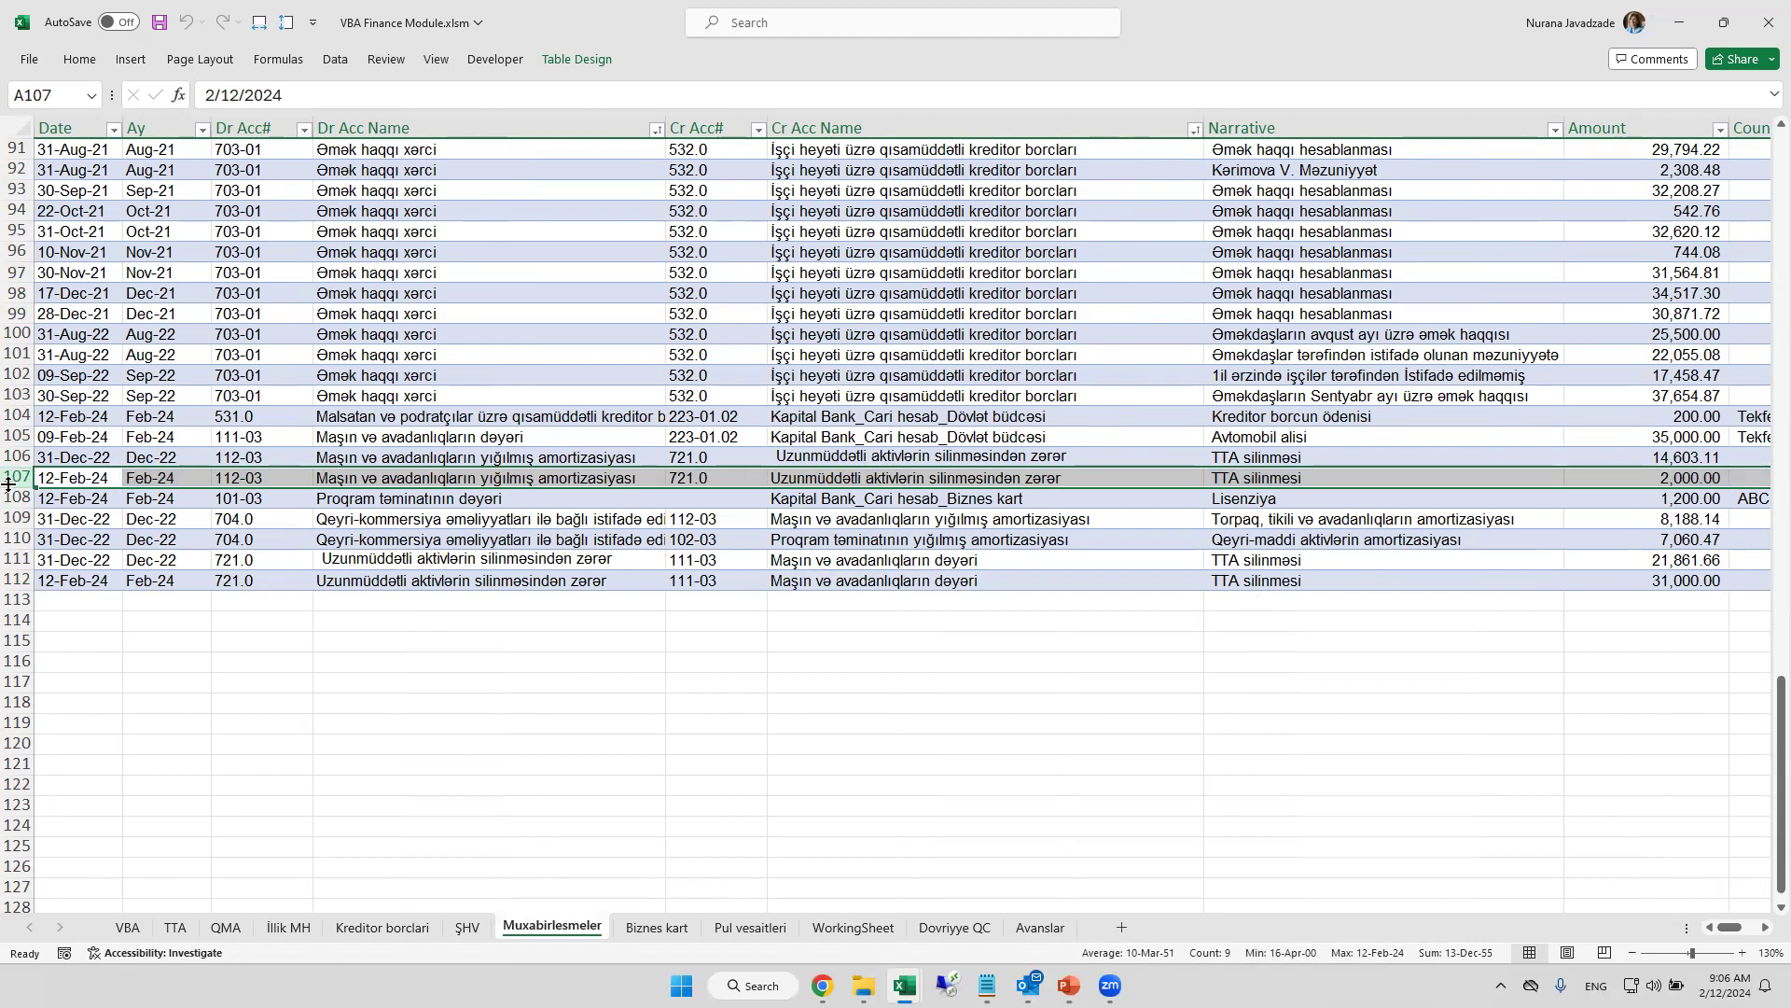
click(128, 926)
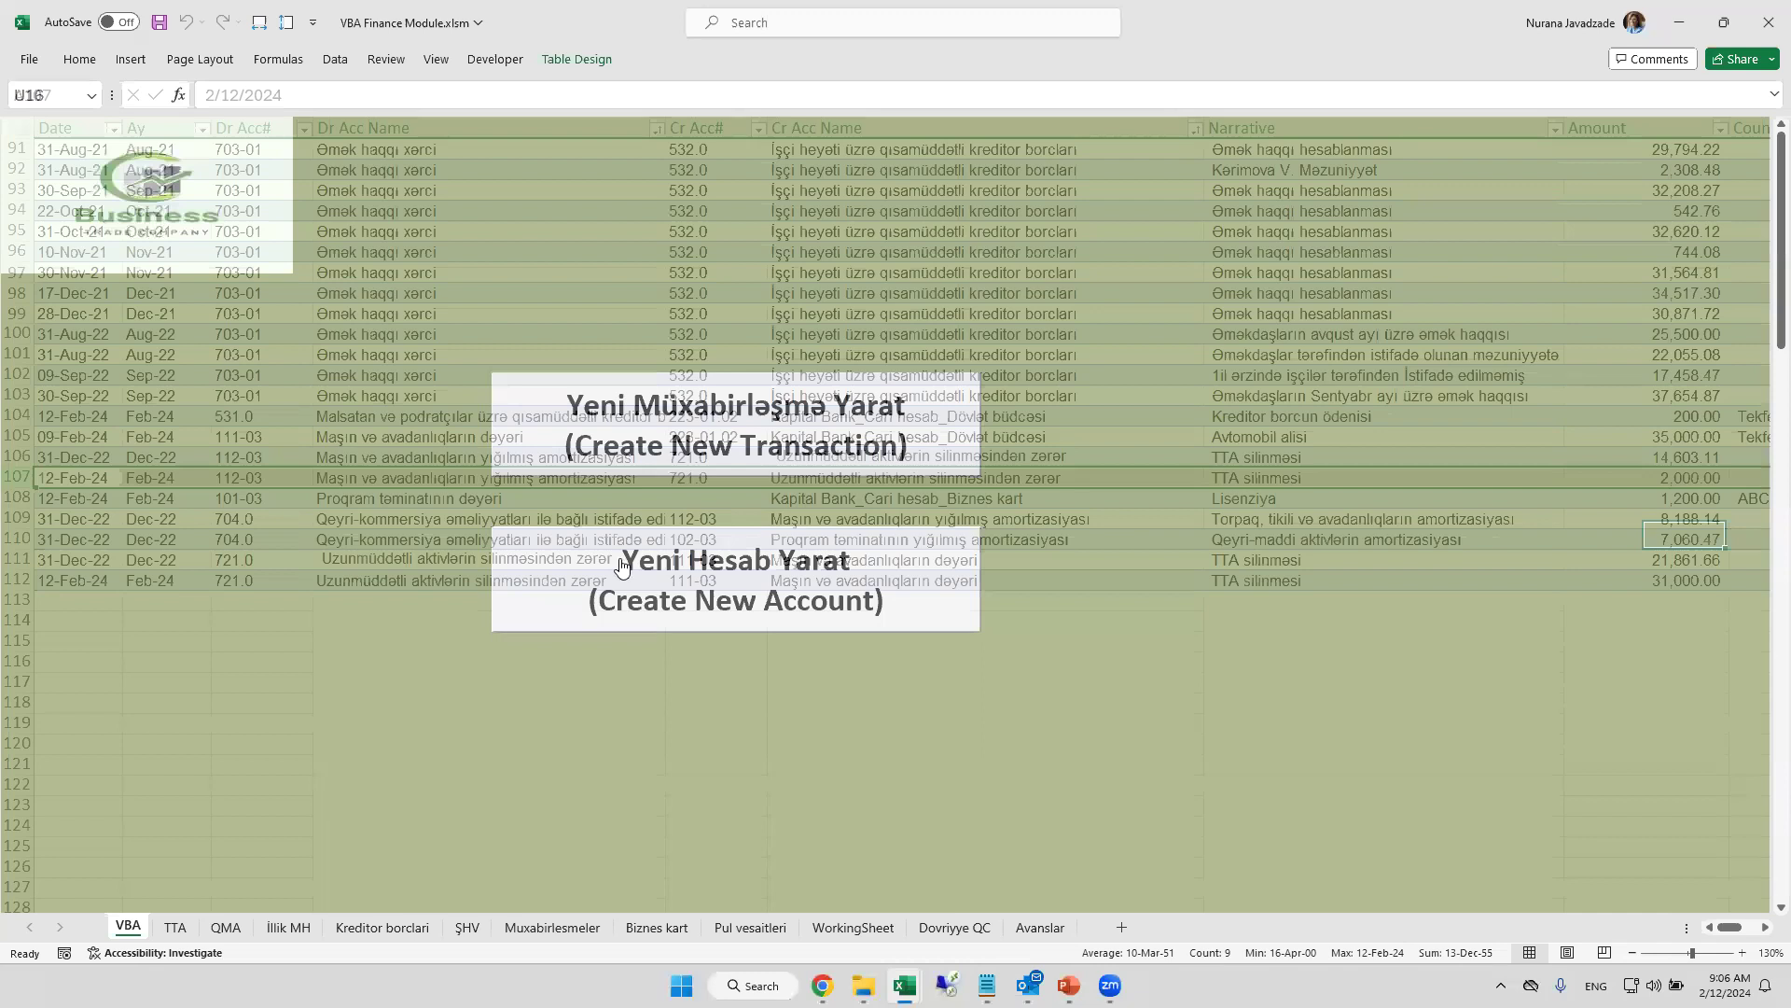
click(744, 415)
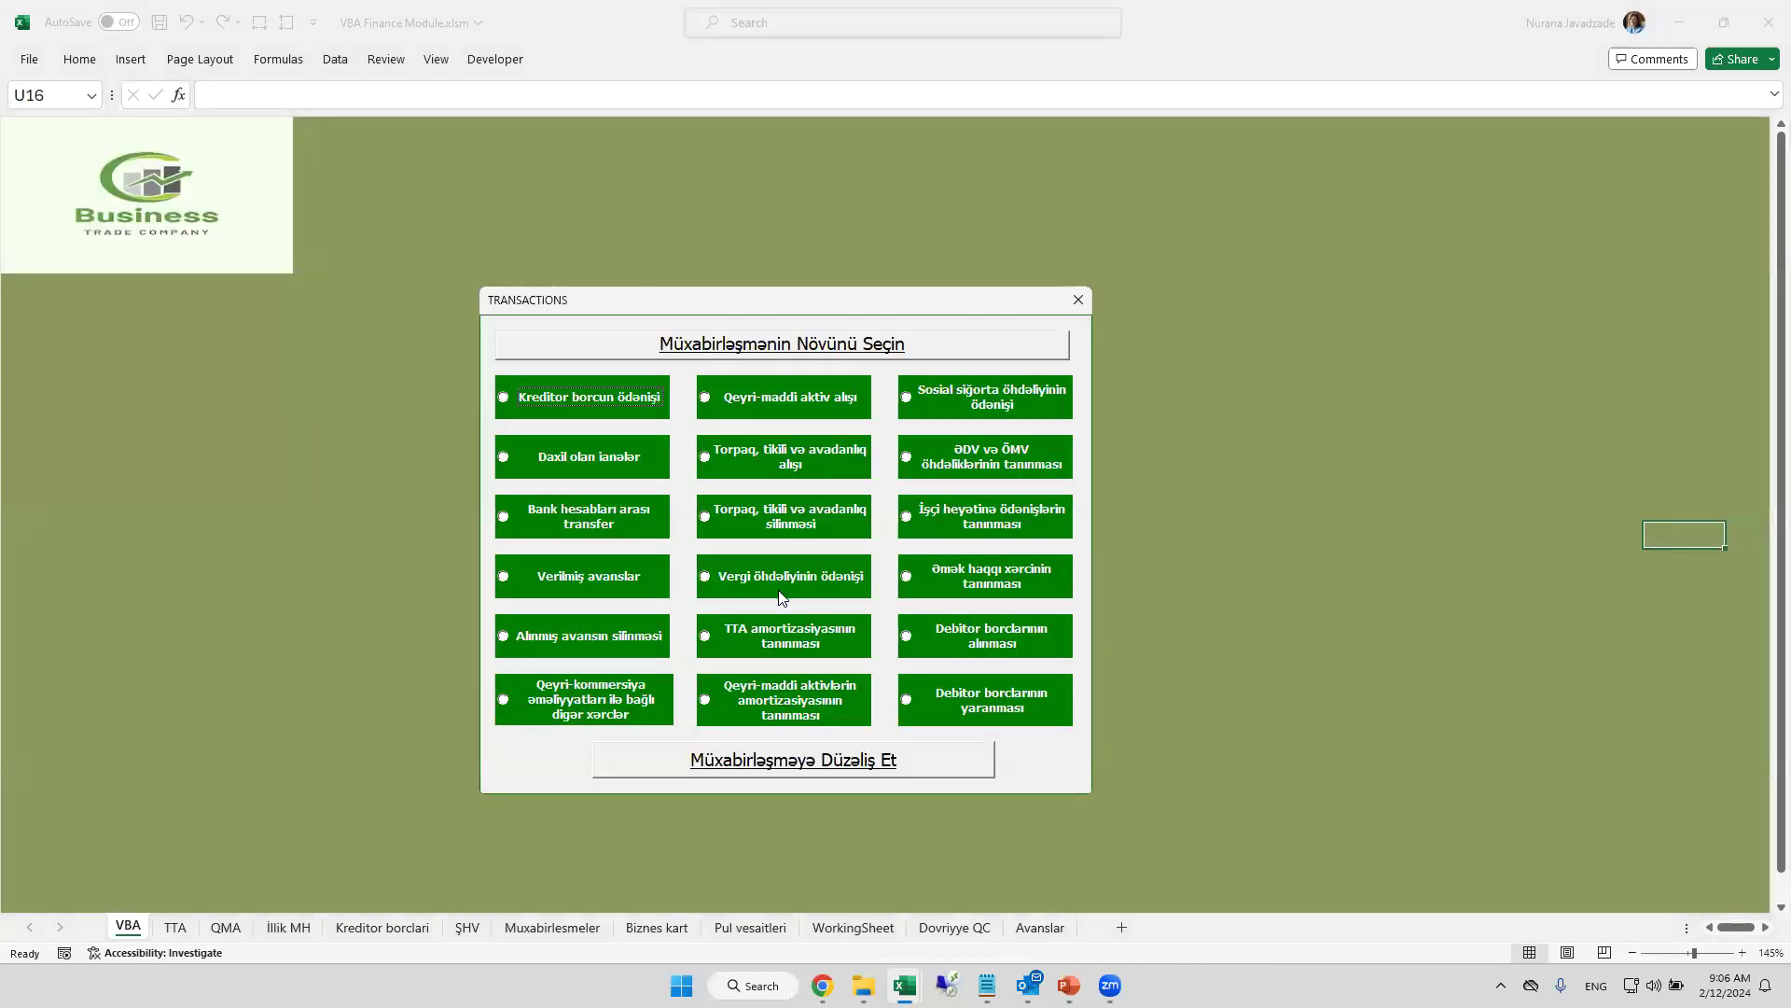
- Preview and cancel the TTA amortization, intangible purchase and equipment purchase forms, then close the menu
click(777, 638)
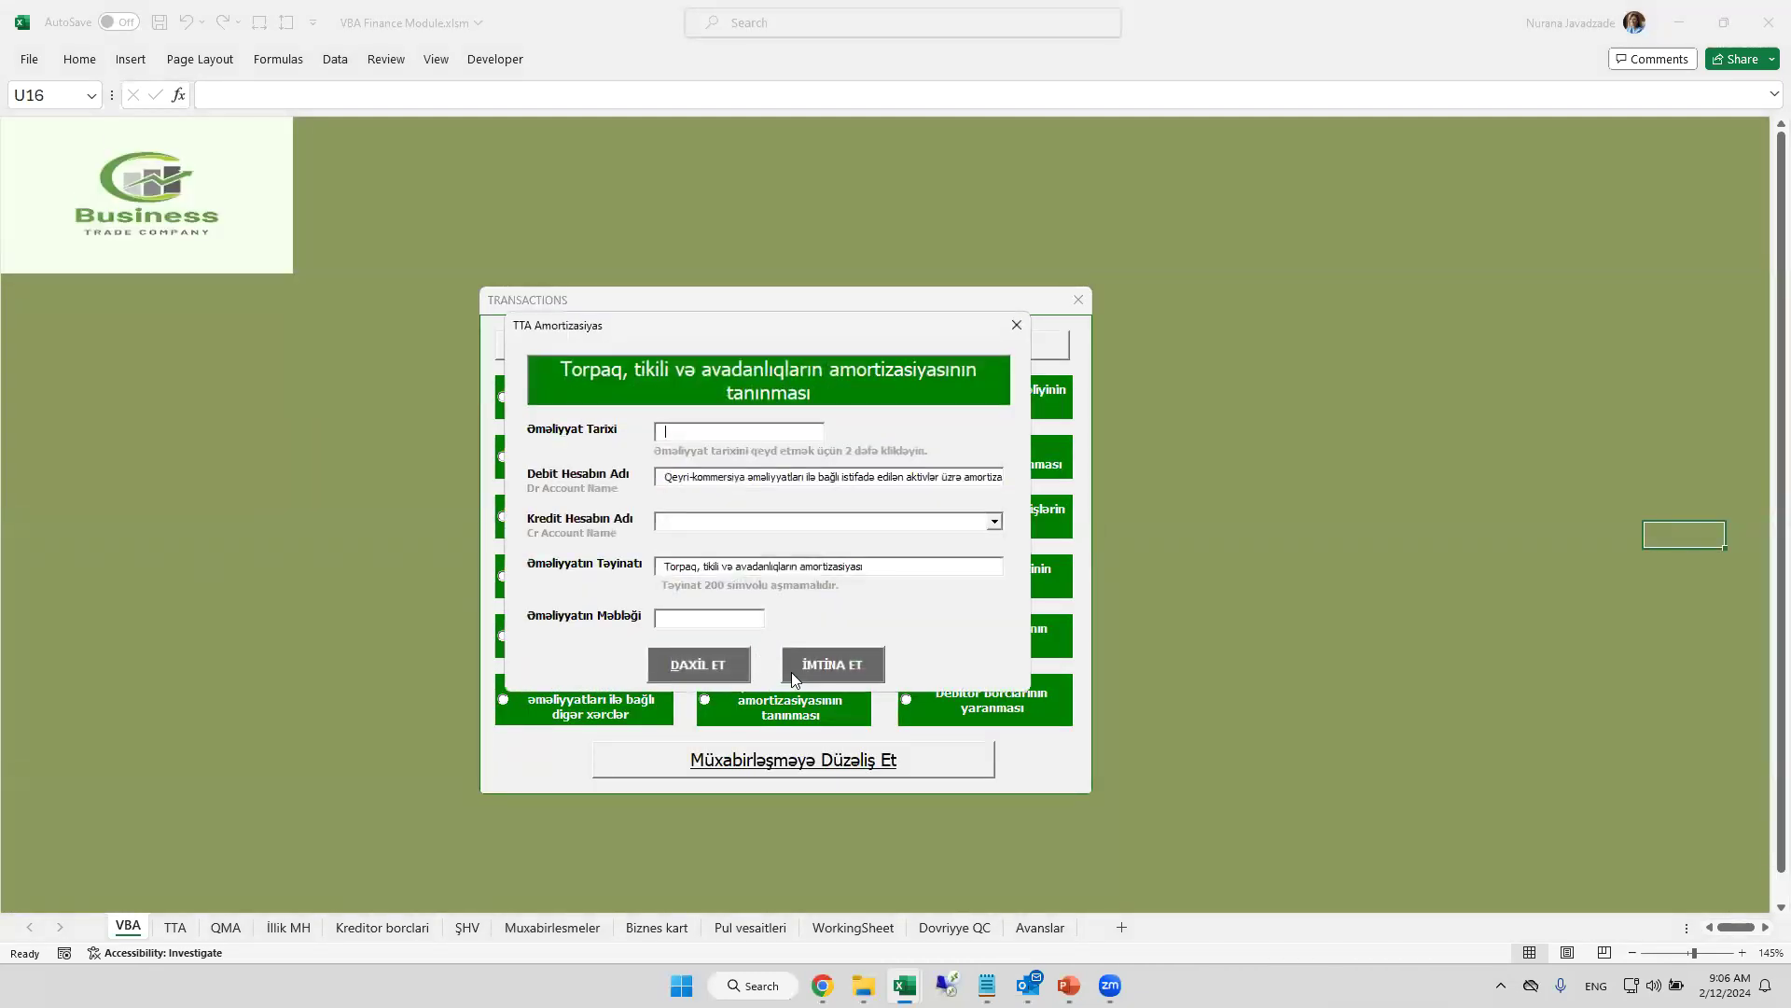
click(825, 668)
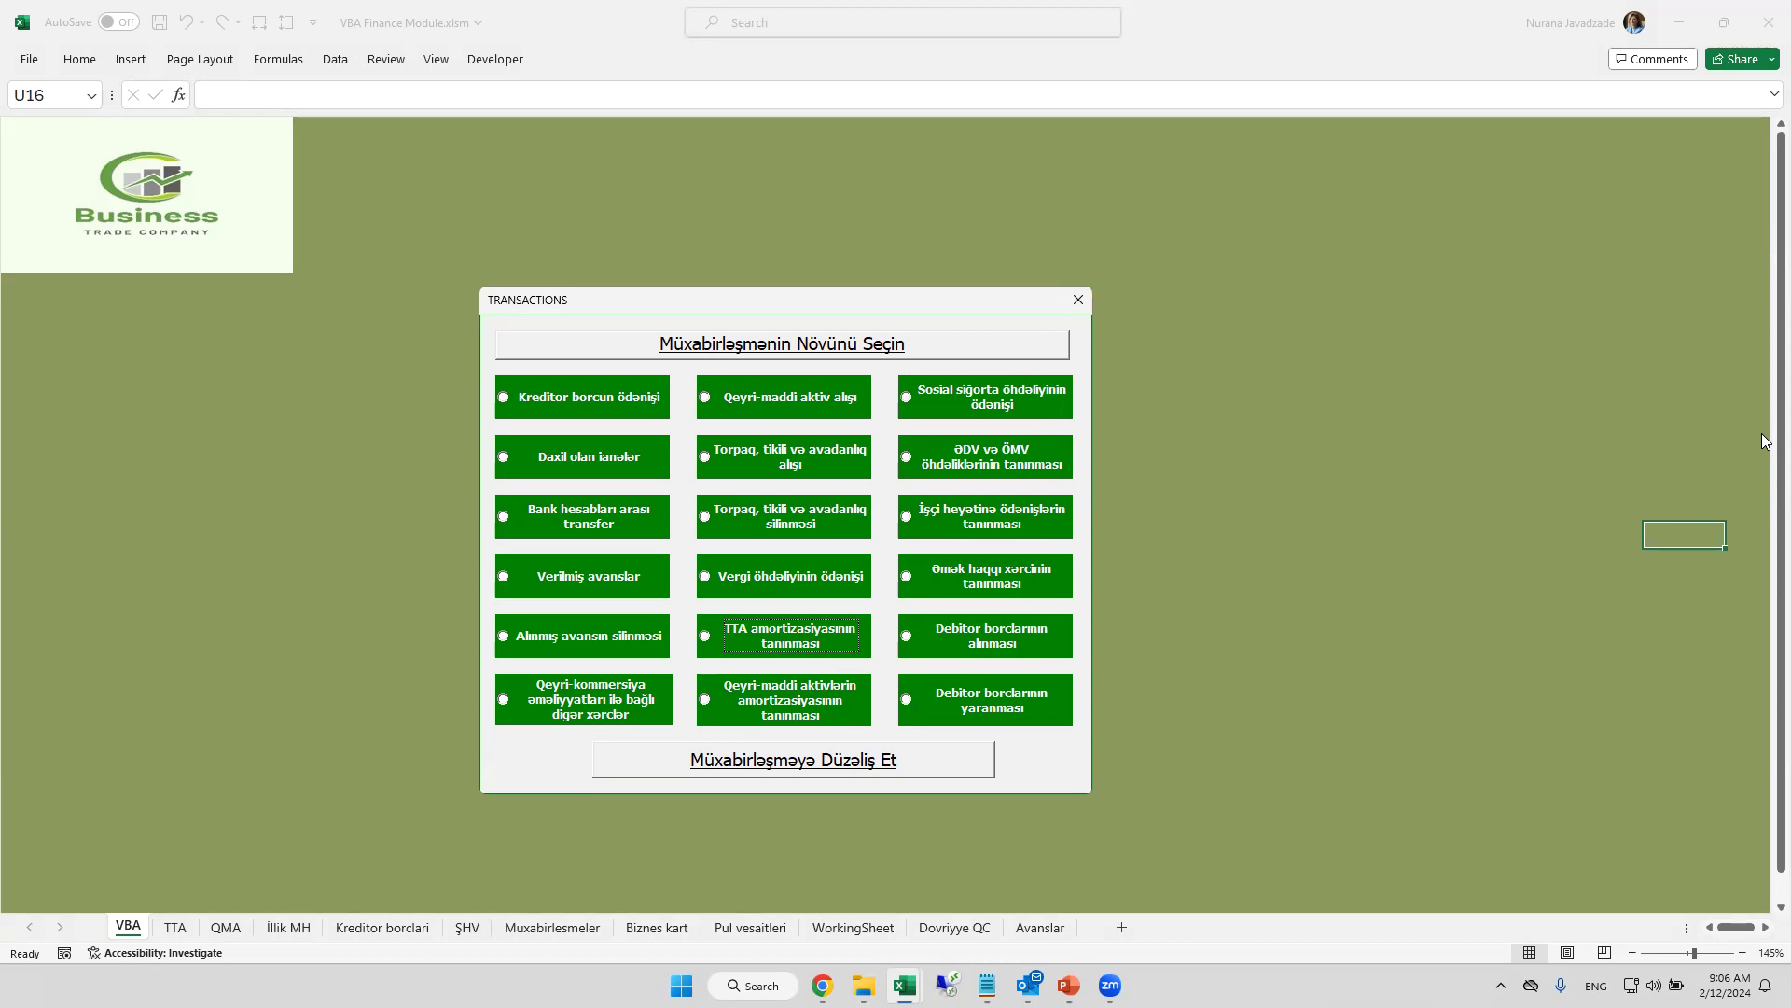
click(776, 388)
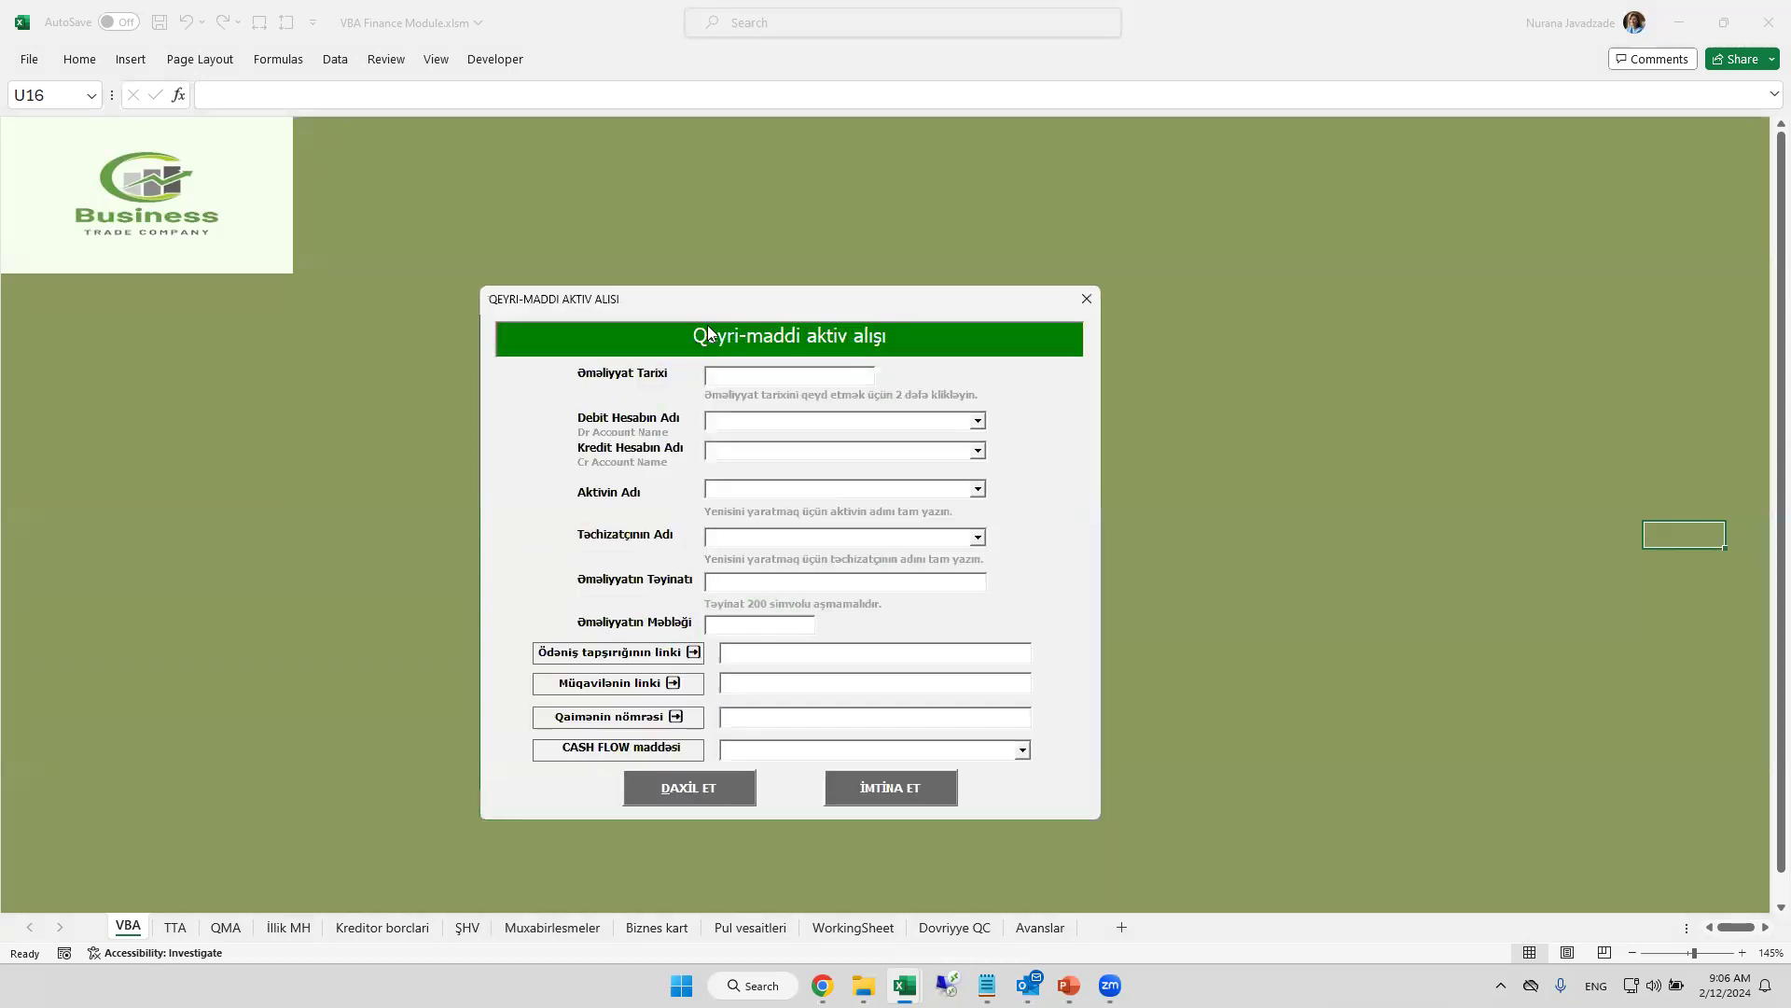
drag(677, 296, 668, 279)
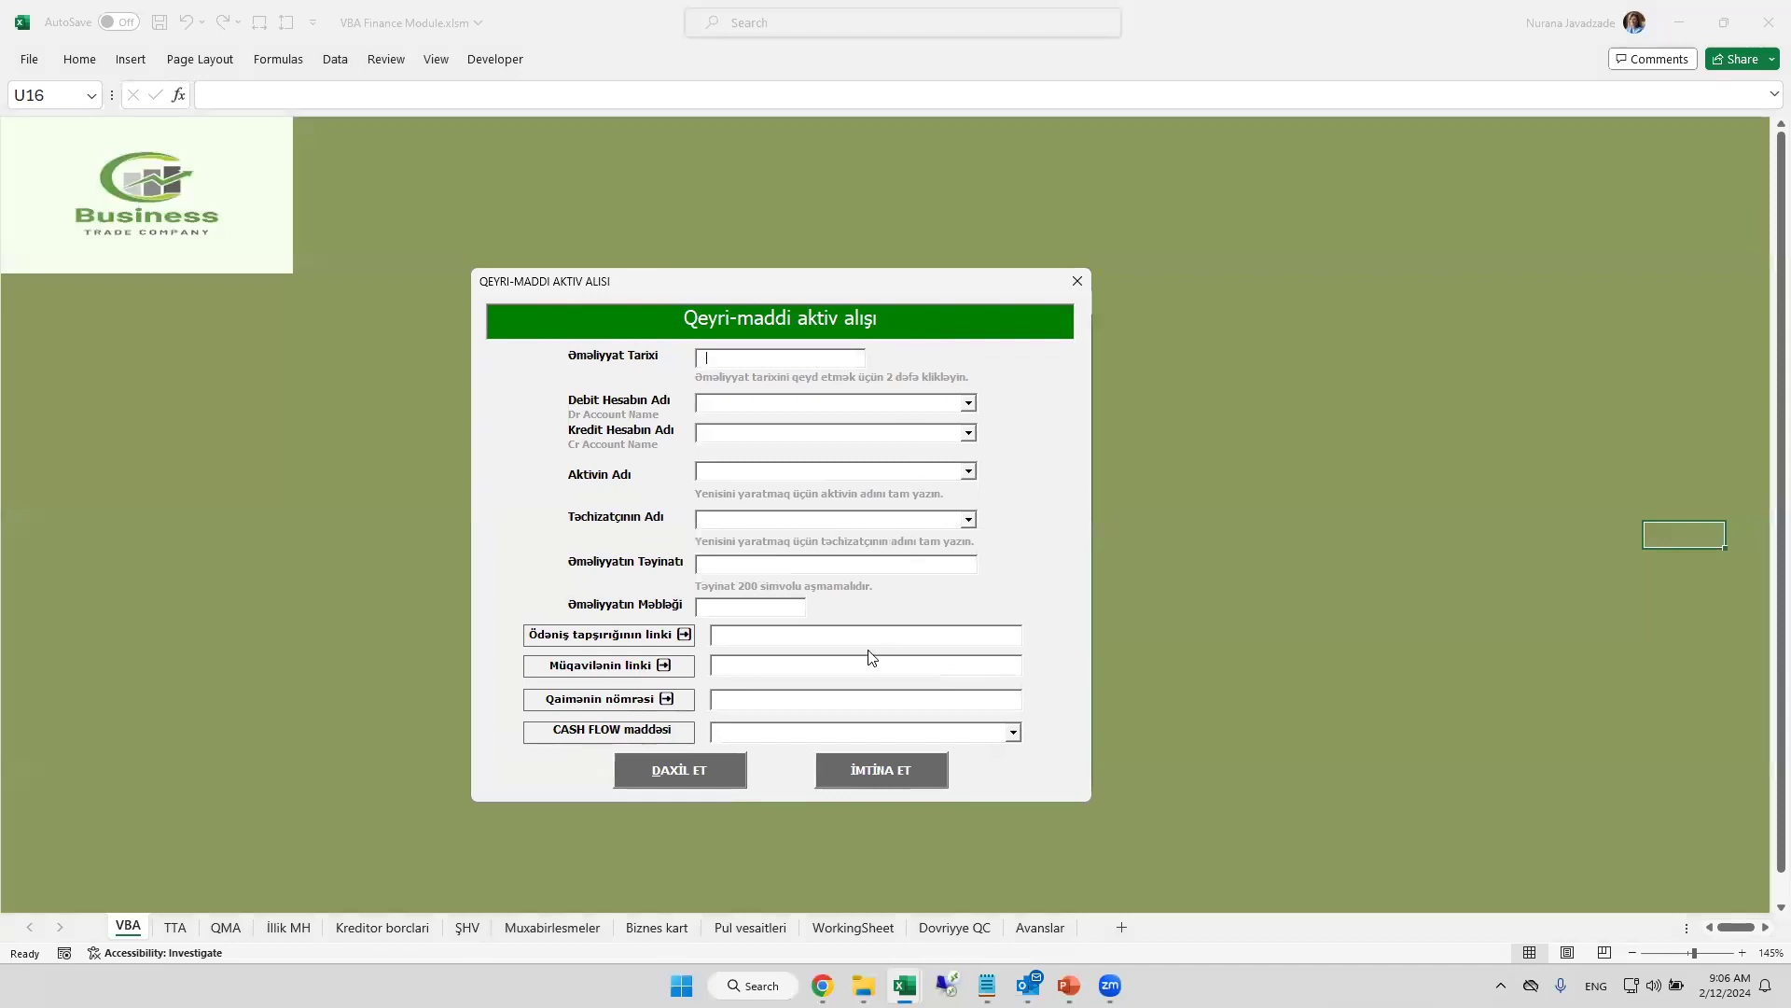
click(1080, 282)
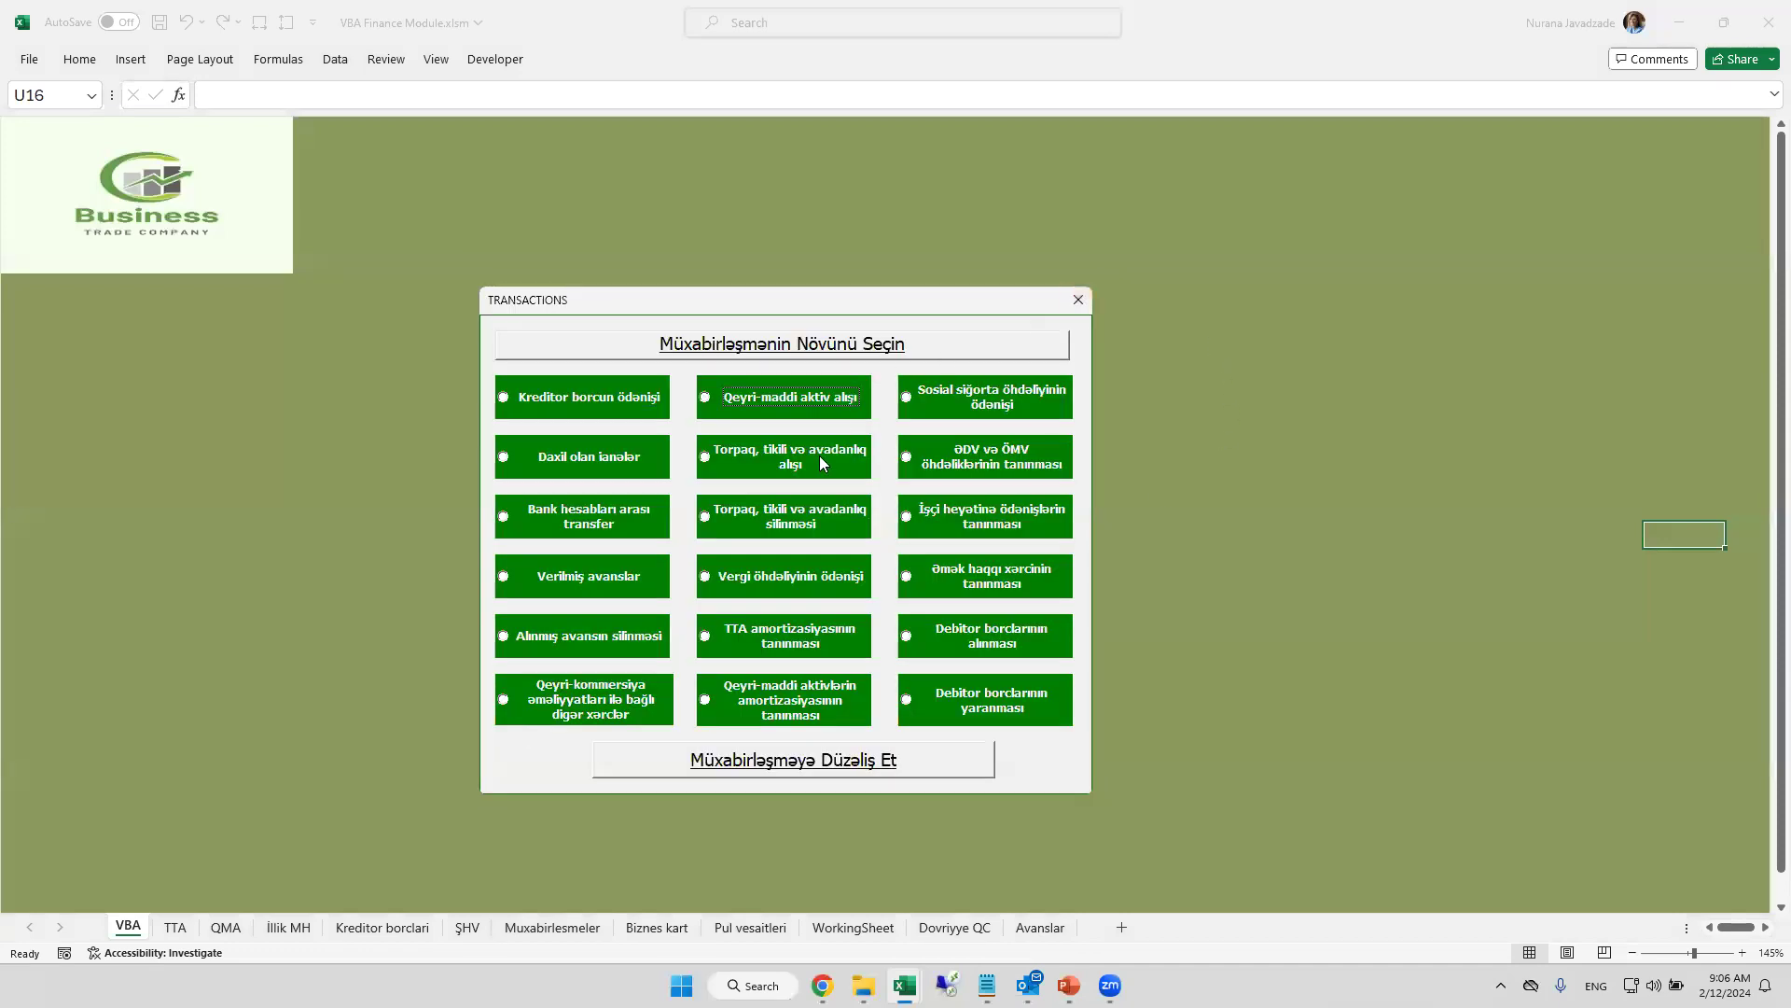
click(819, 456)
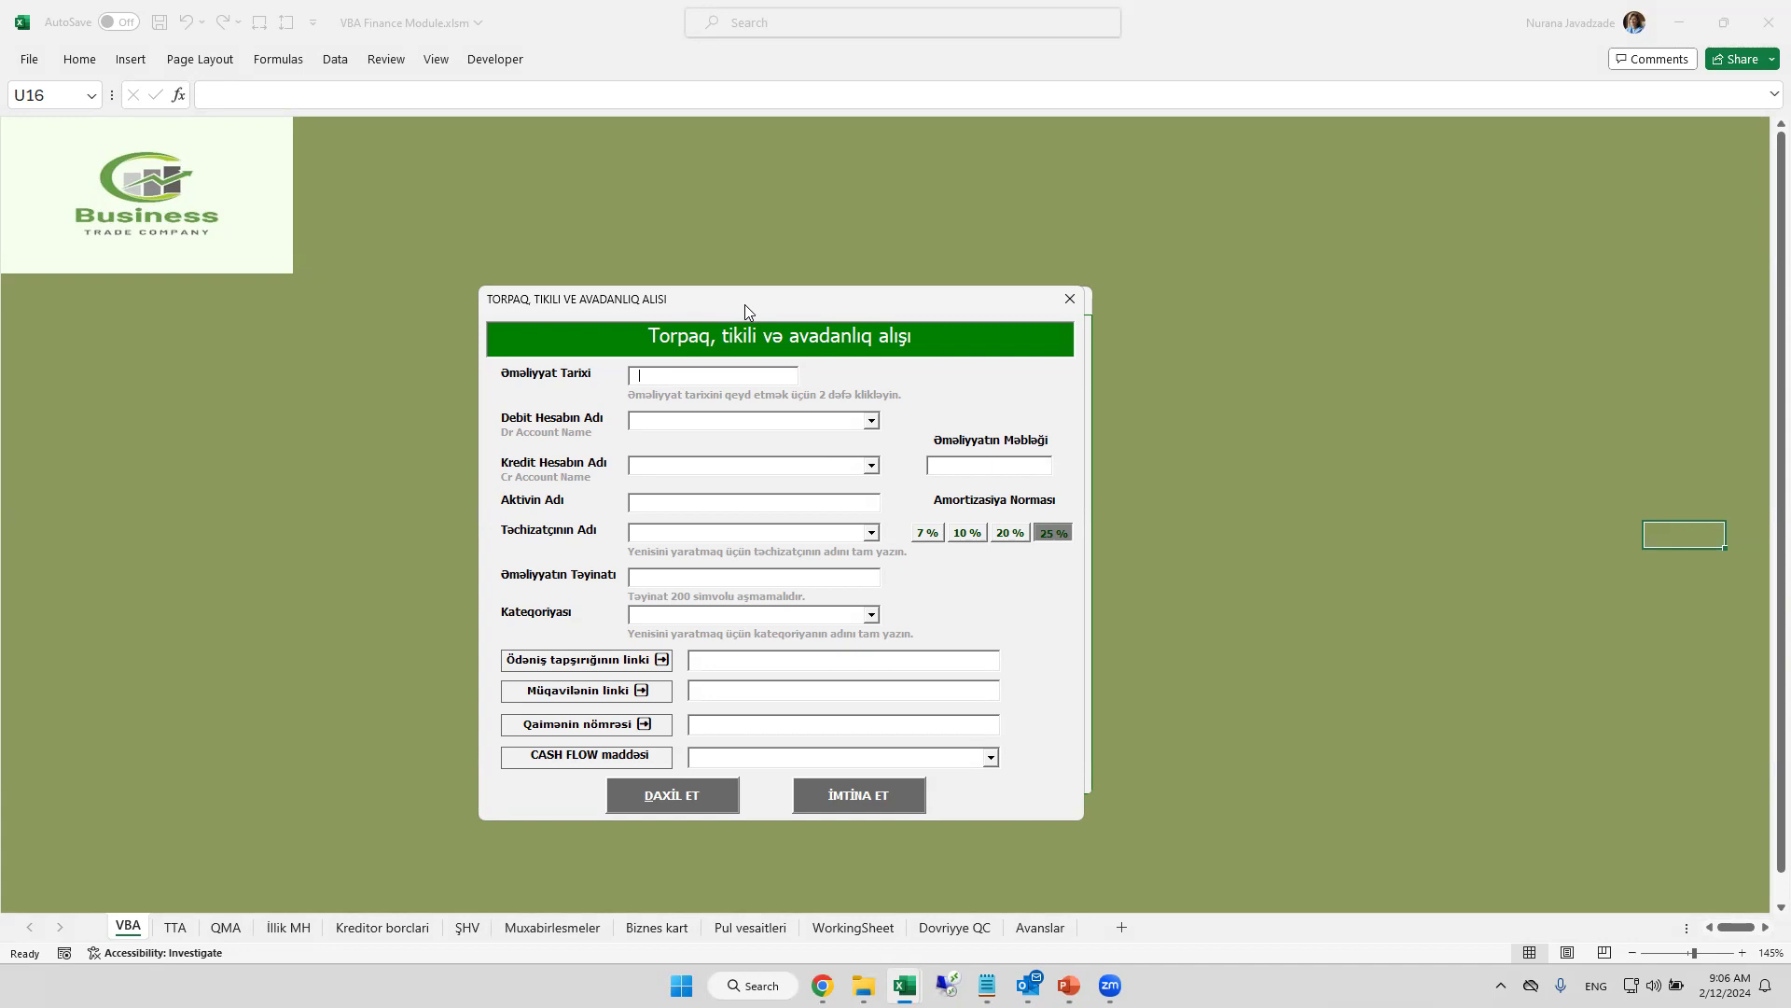
key(Escape)
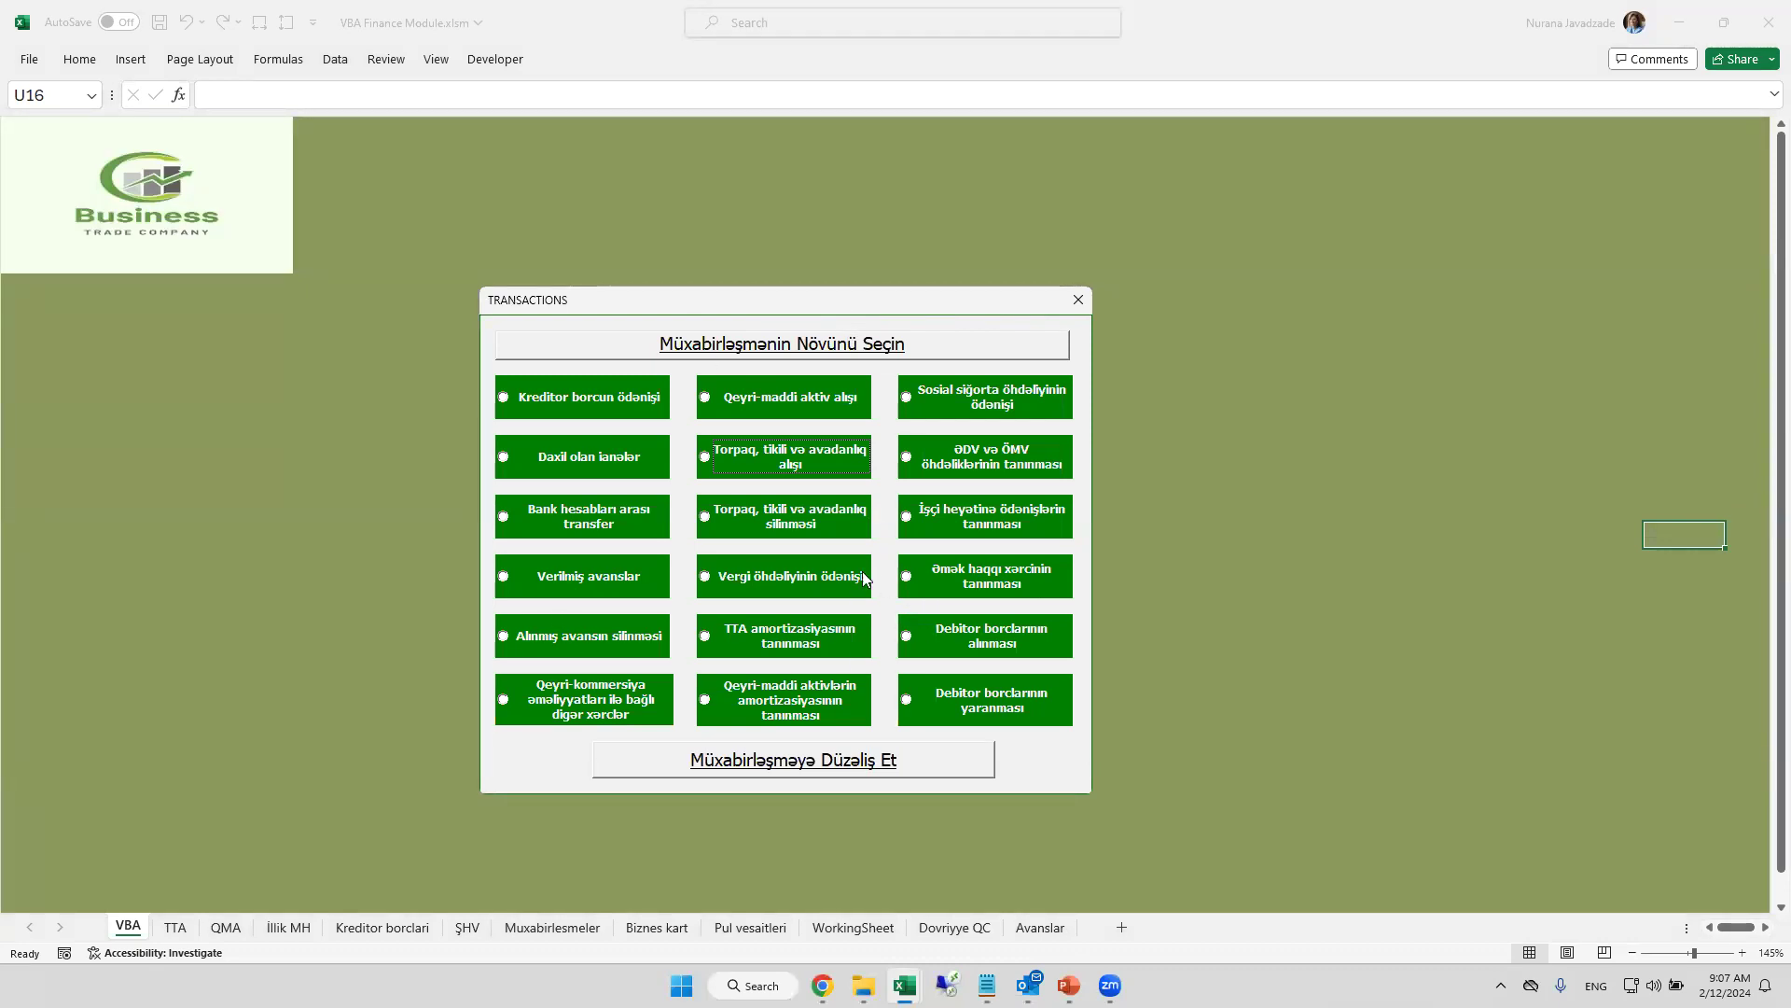
click(1079, 299)
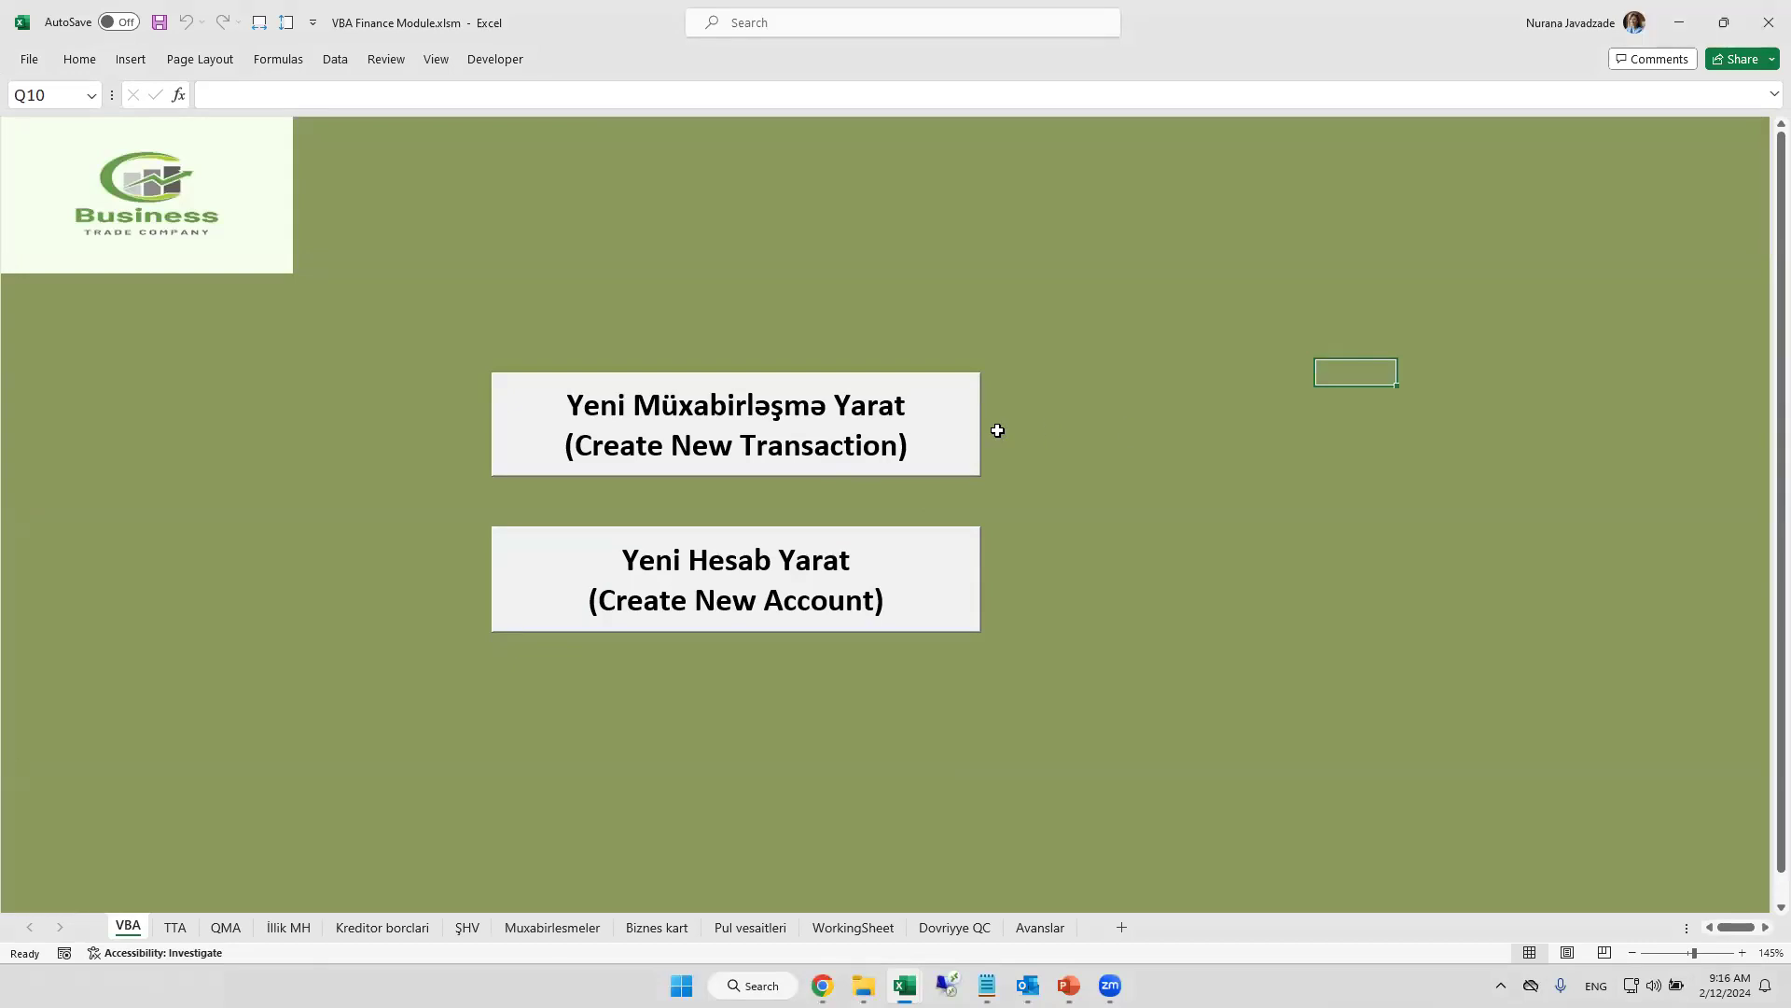
- Open the edit-transaction window and list the entries dated 9 February 2024
click(620, 418)
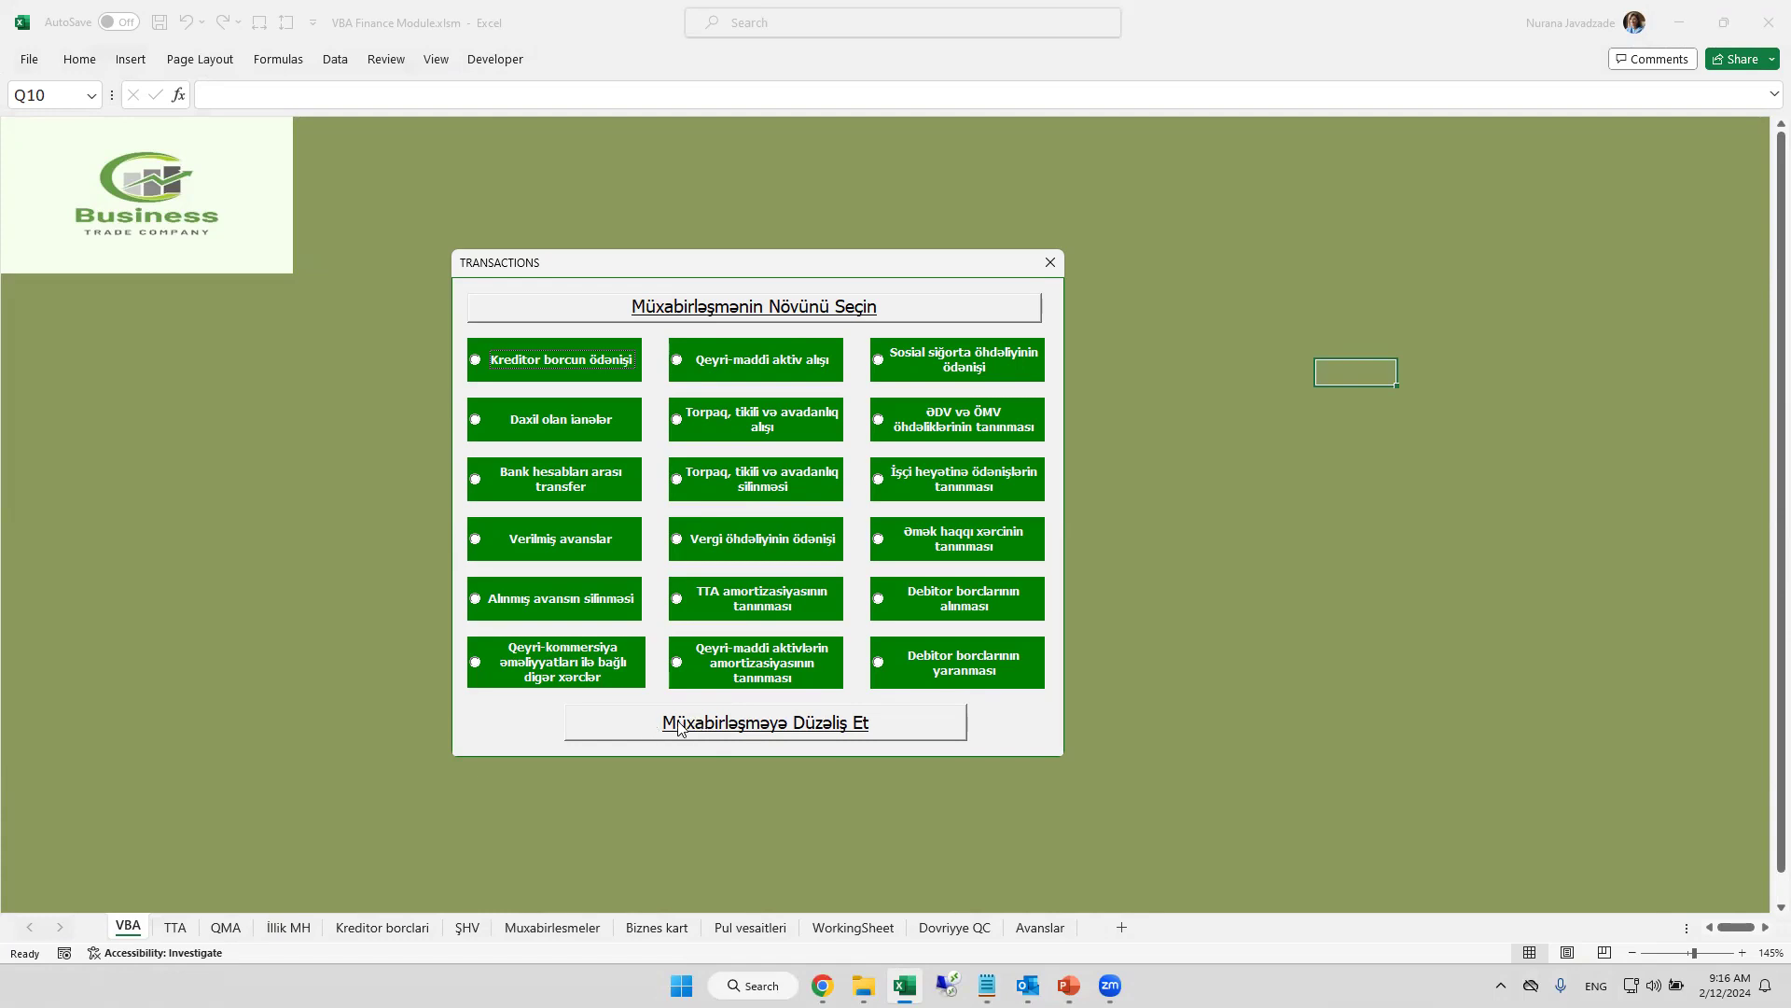
click(754, 726)
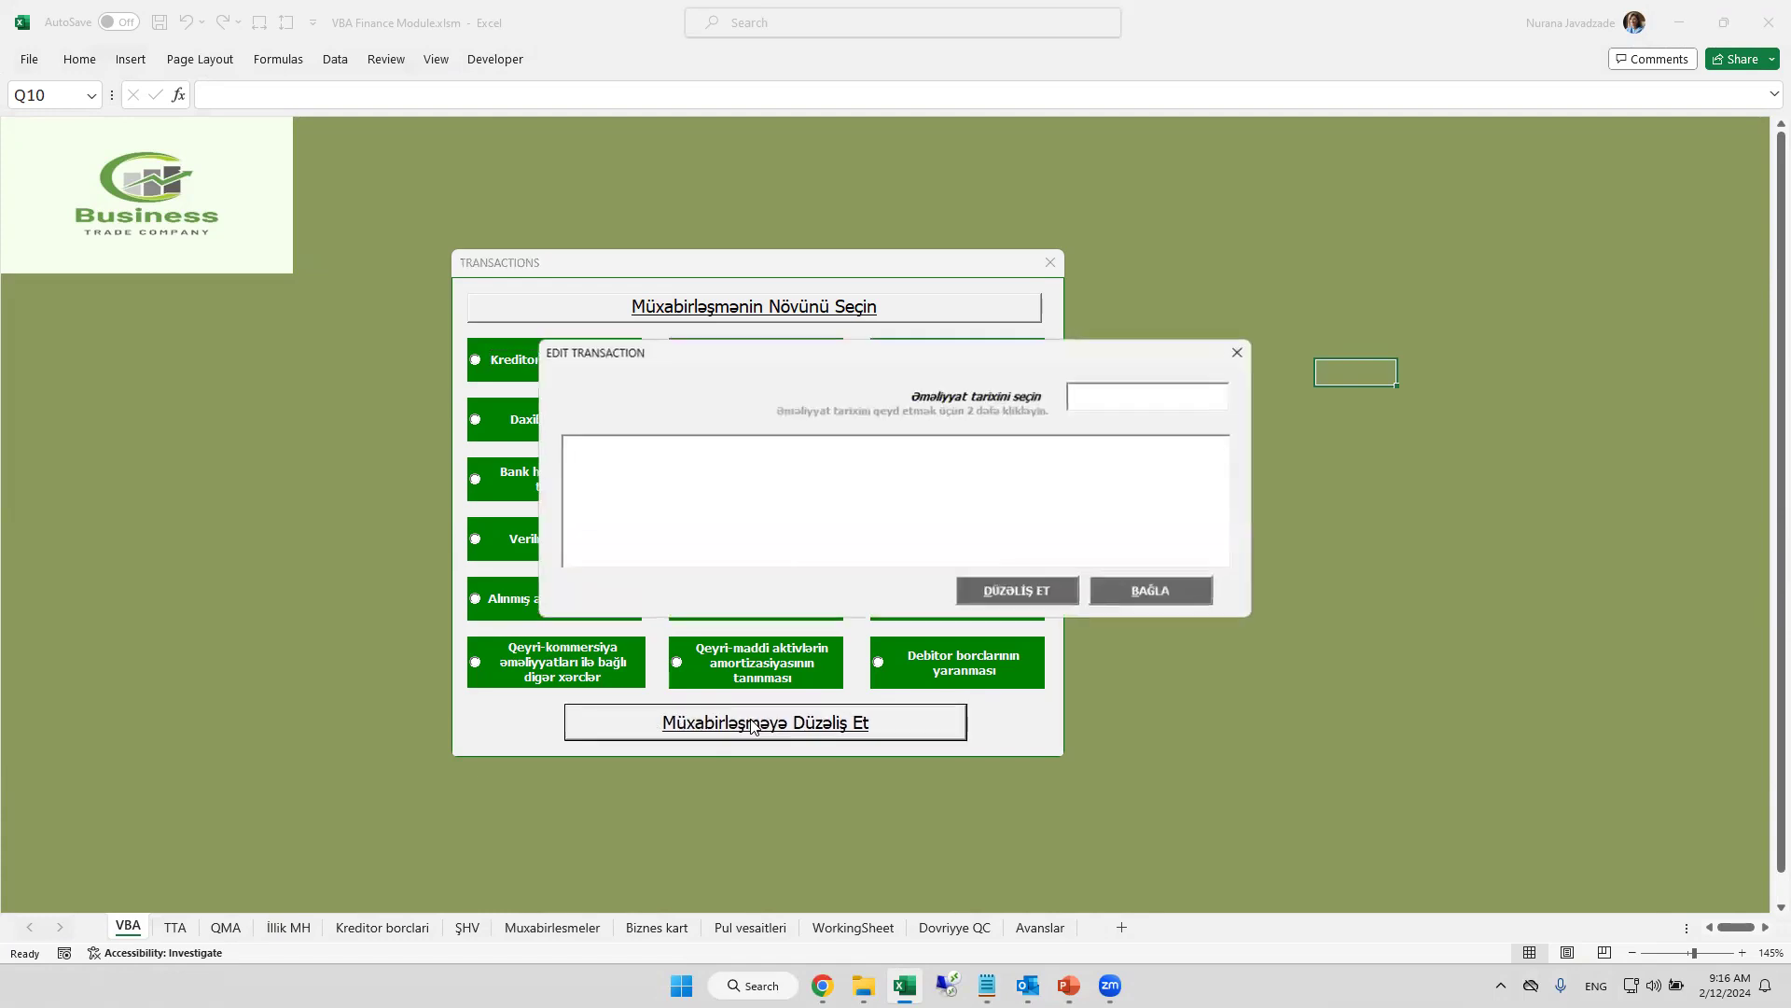
drag(741, 355, 633, 334)
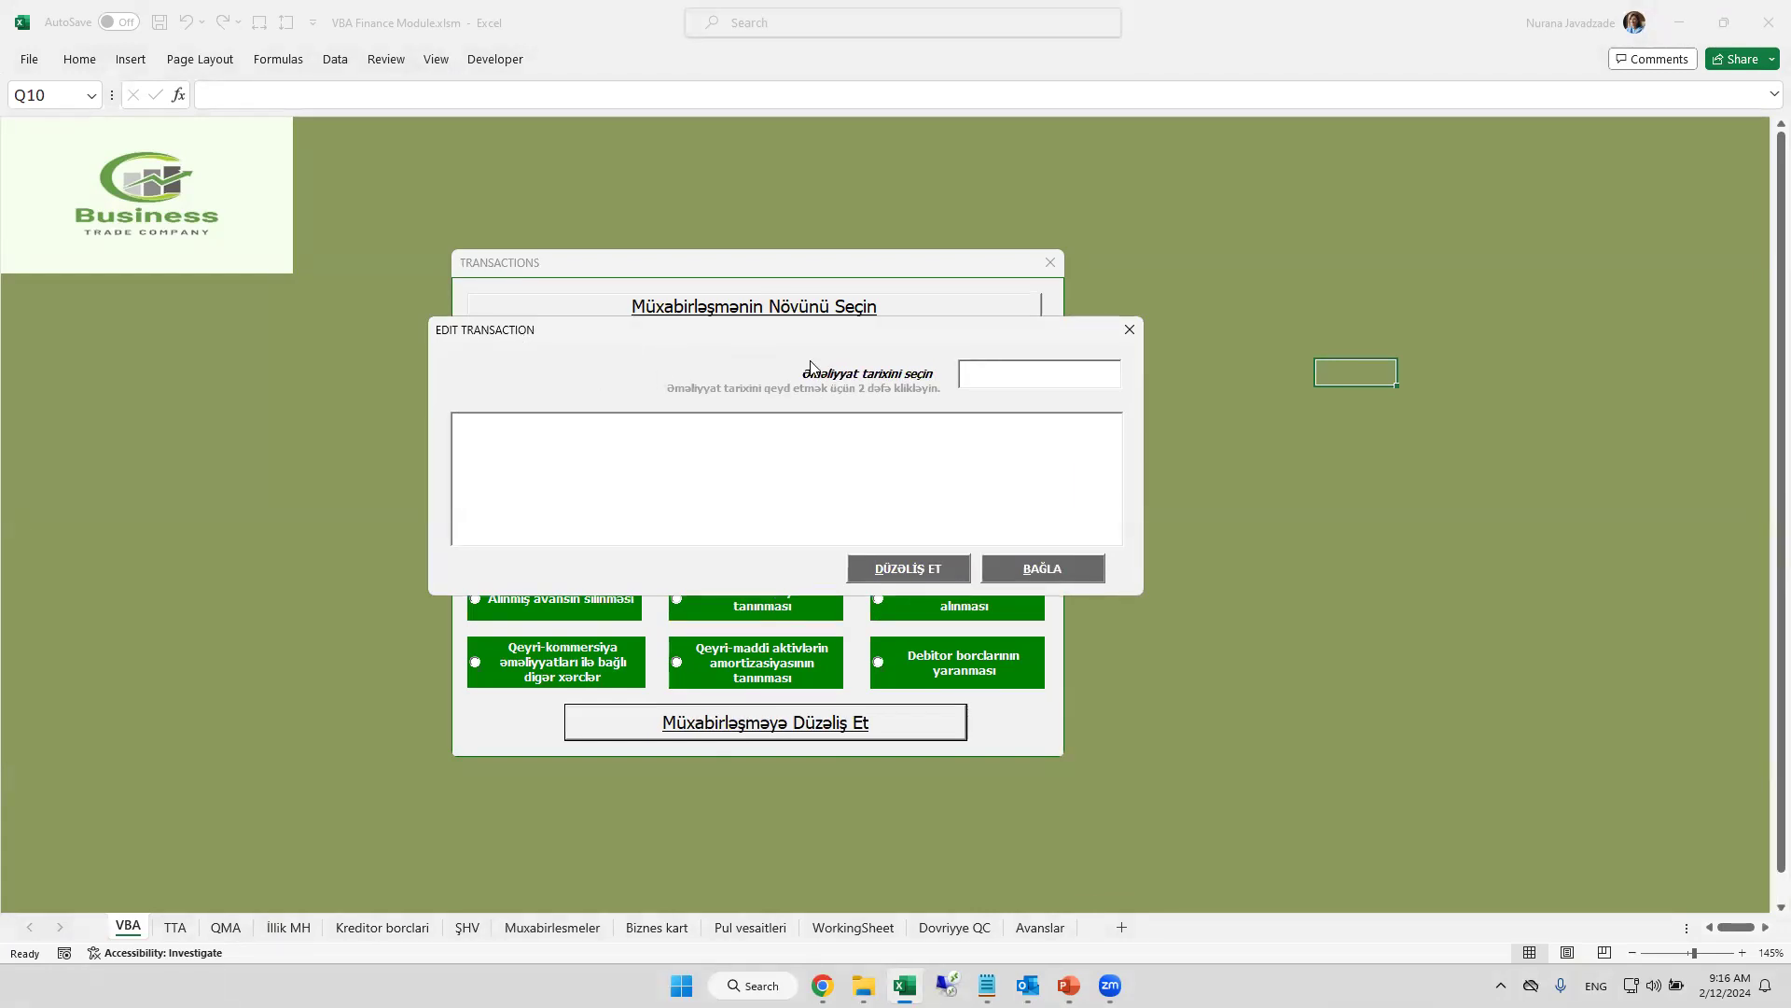
double_click(975, 378)
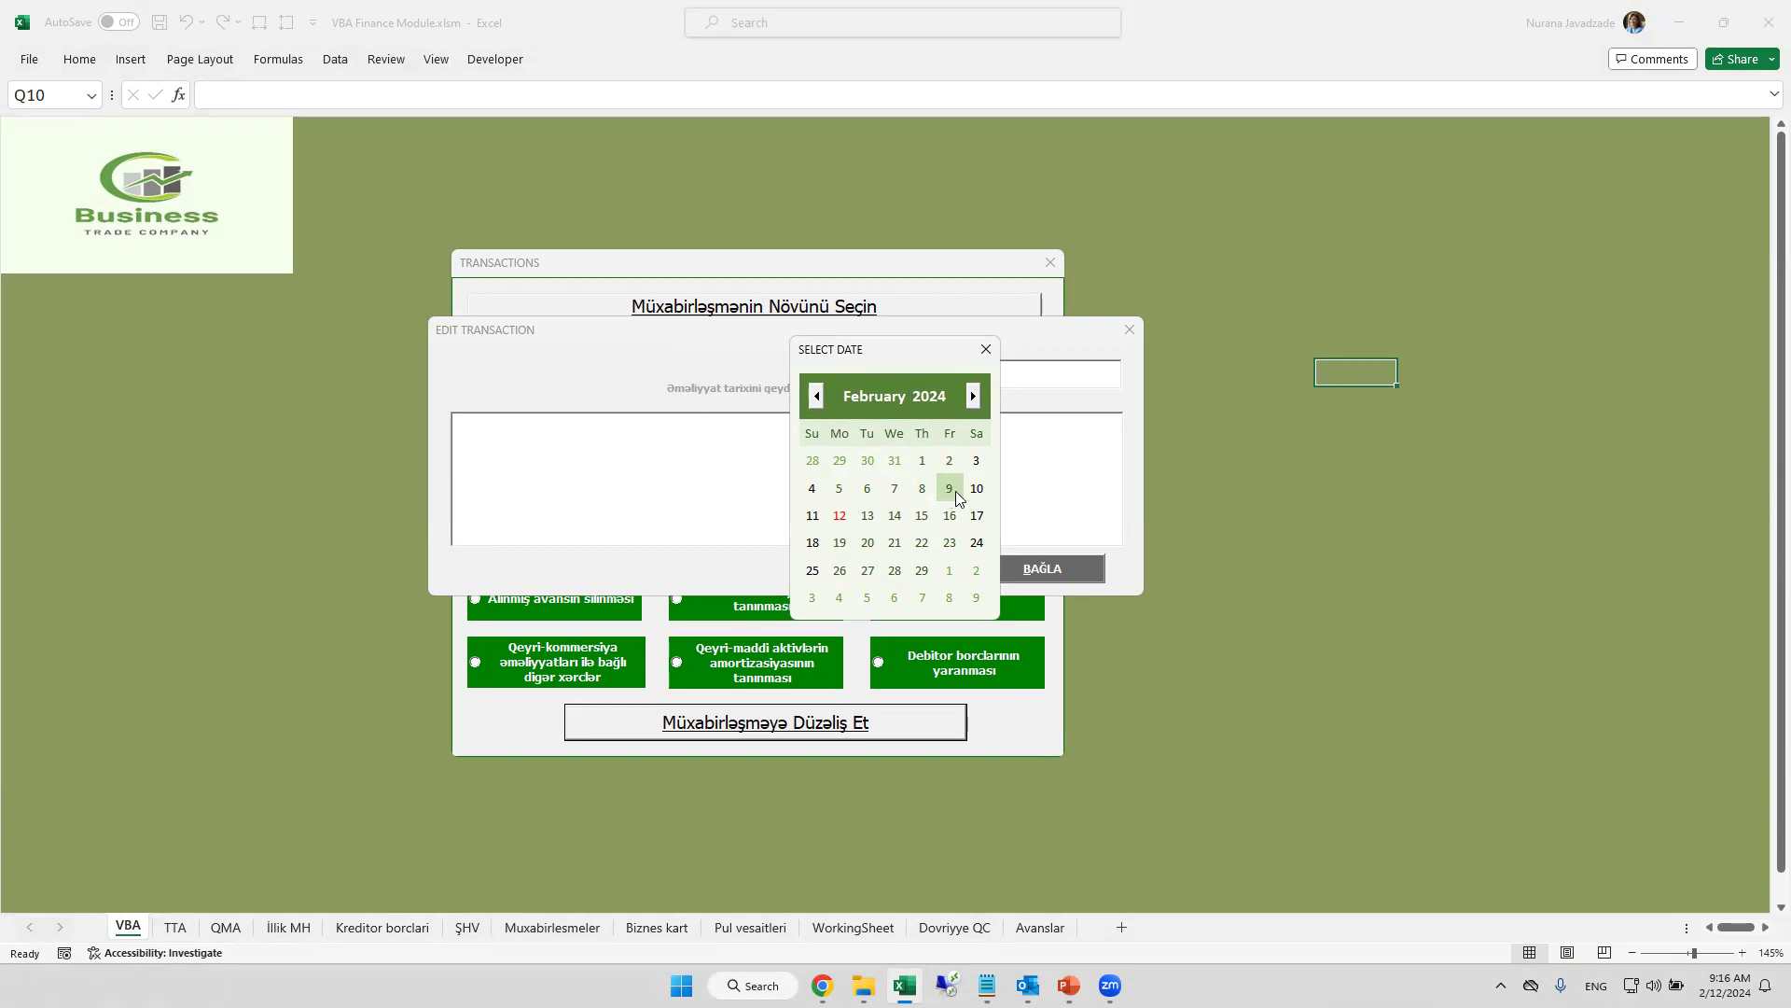
double_click(951, 493)
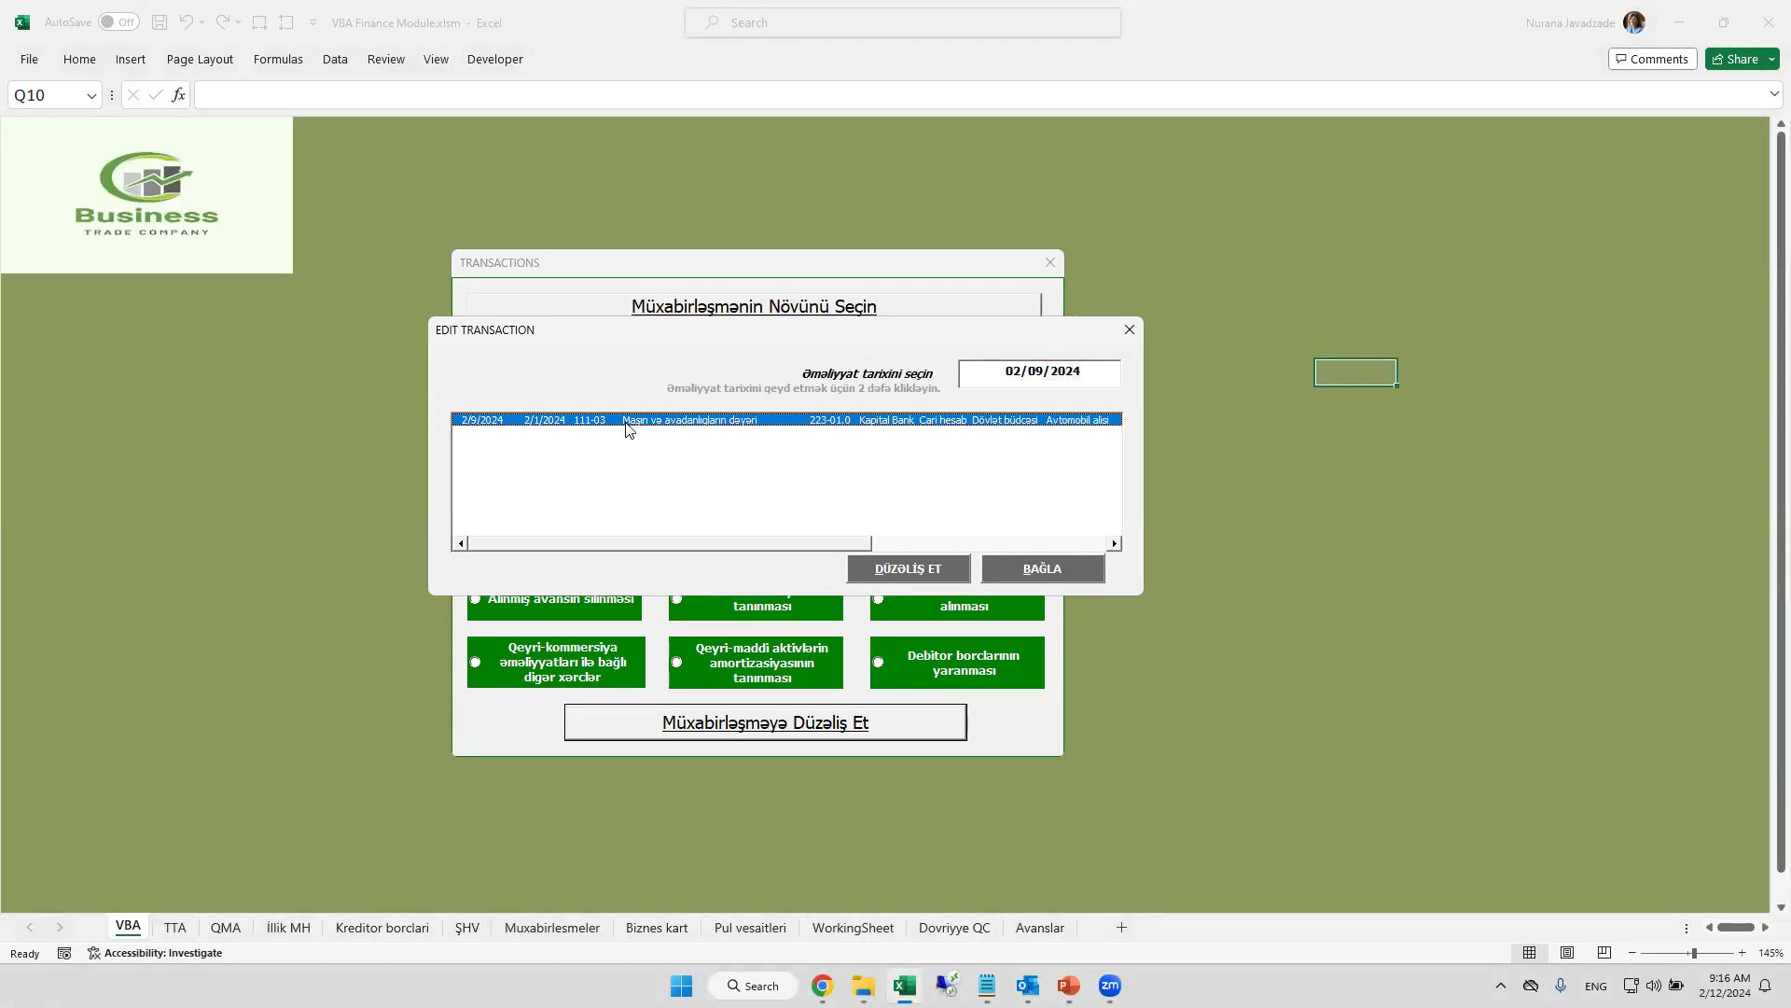
drag(664, 544, 579, 547)
click(900, 571)
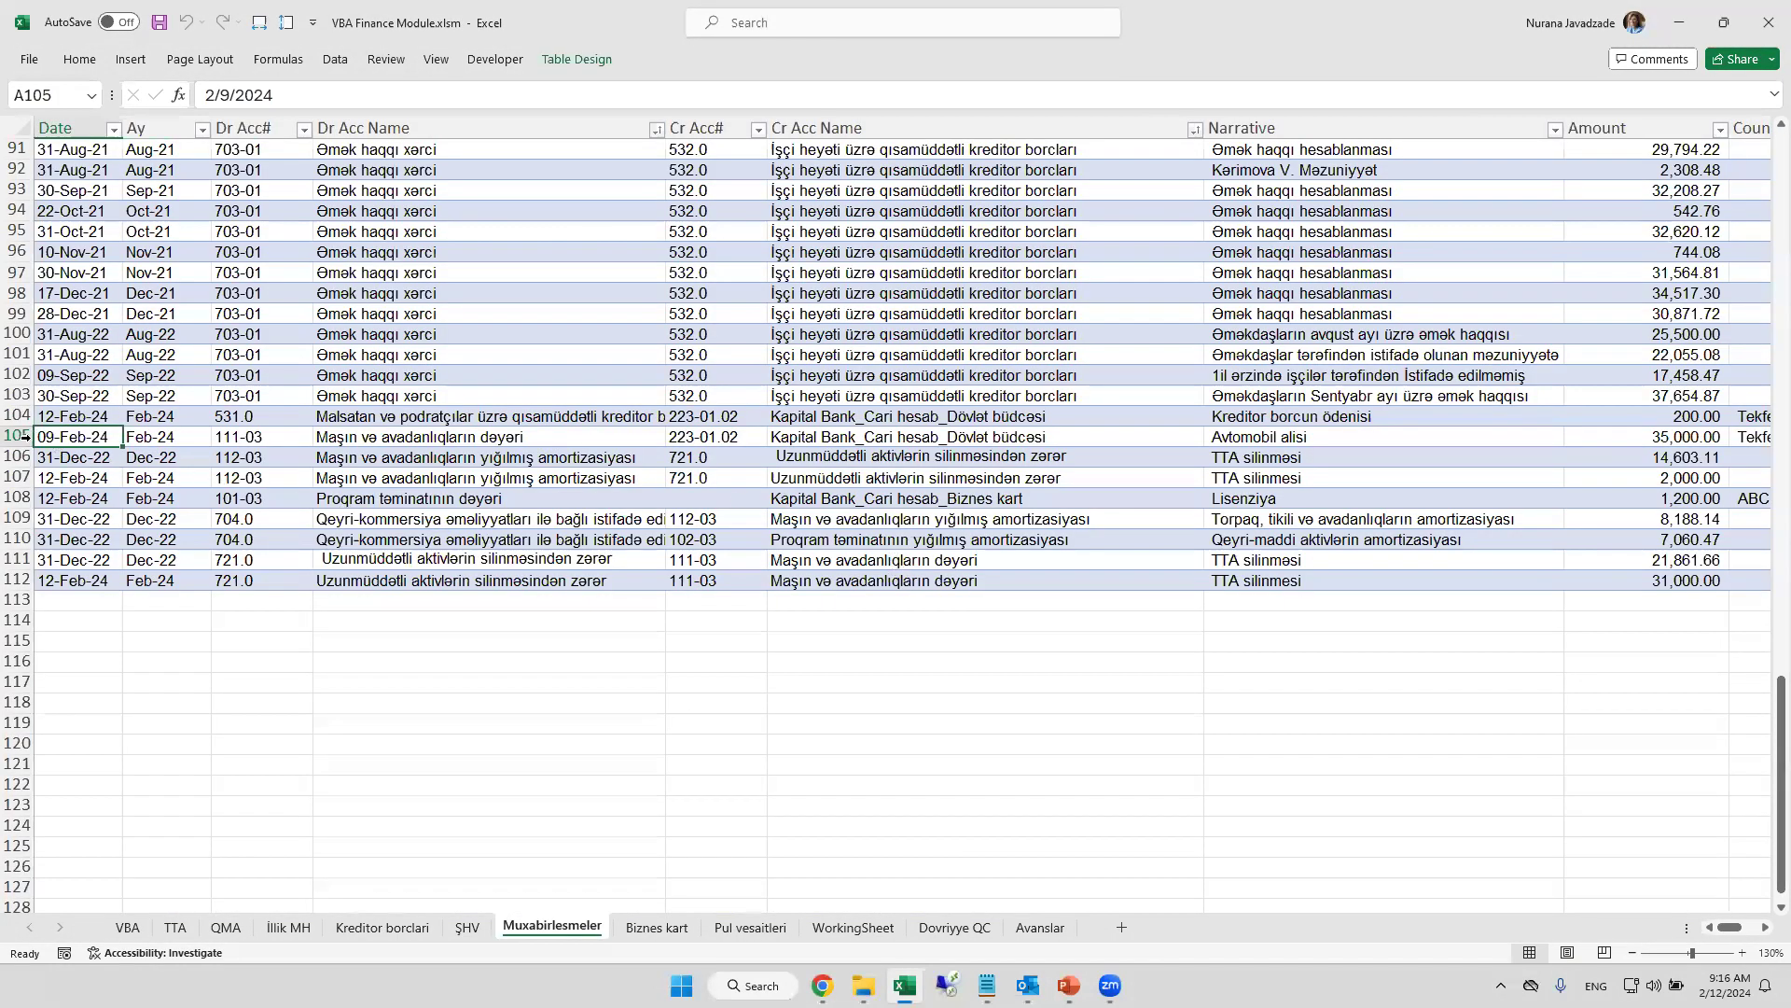
click(32, 435)
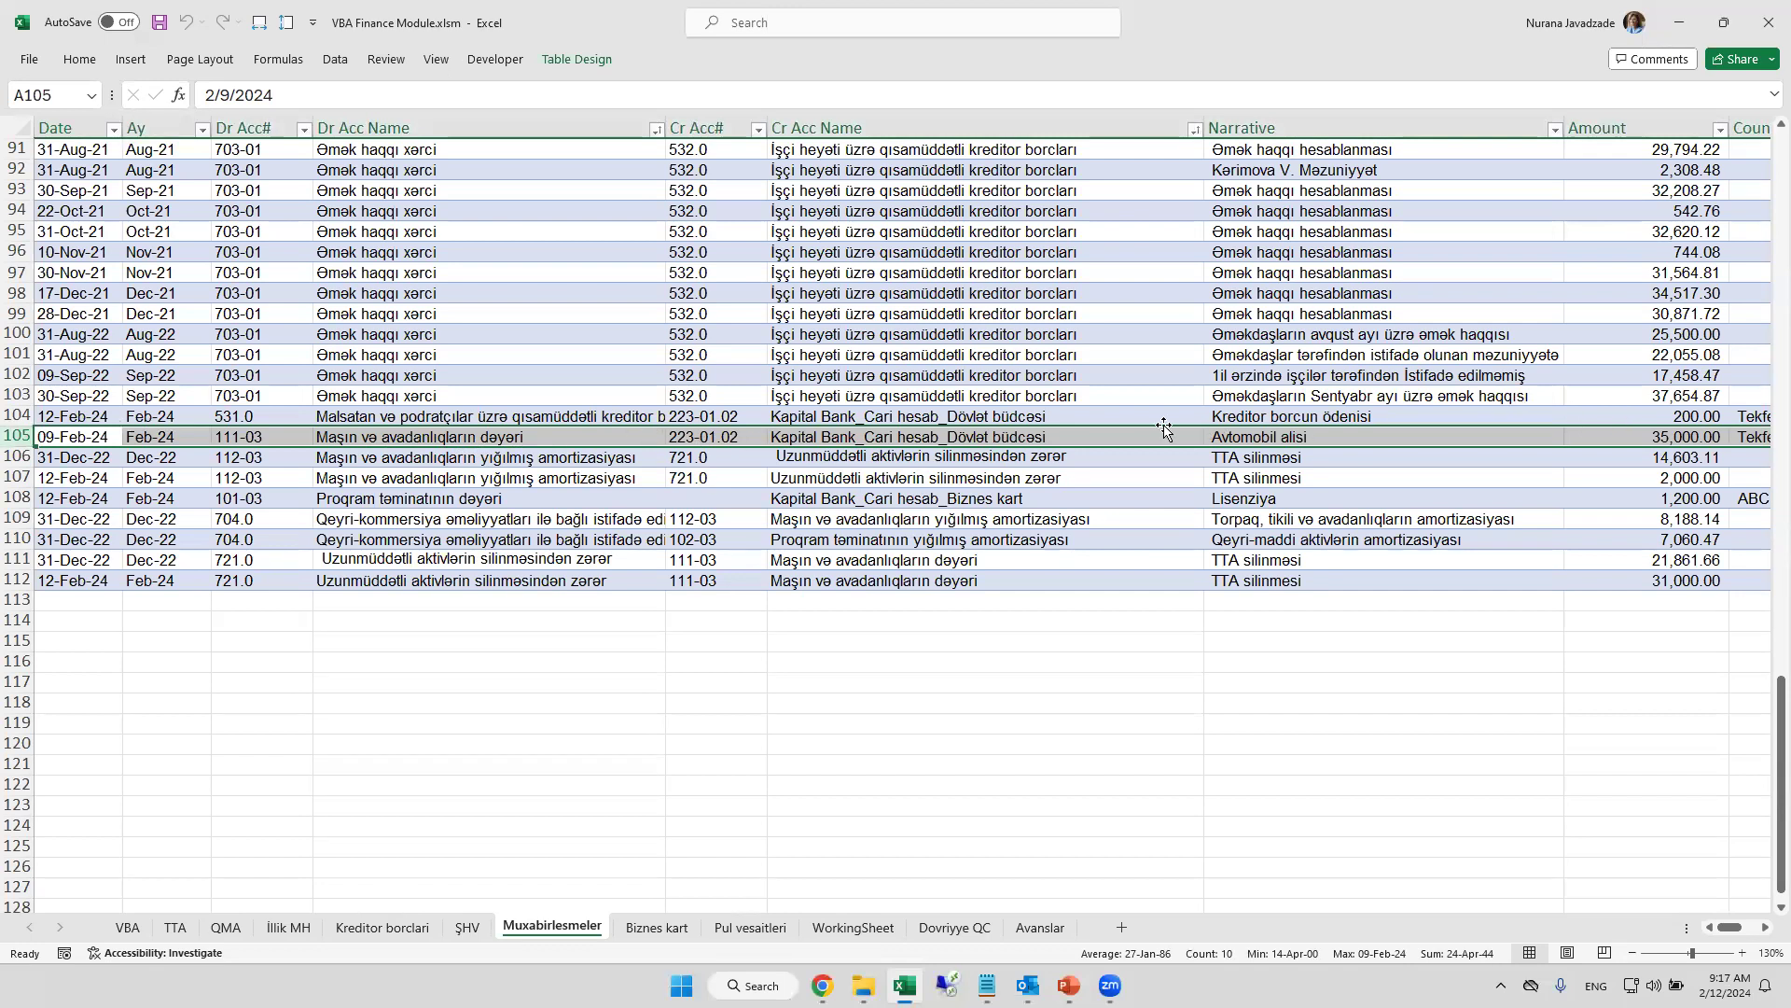
click(130, 928)
click(631, 466)
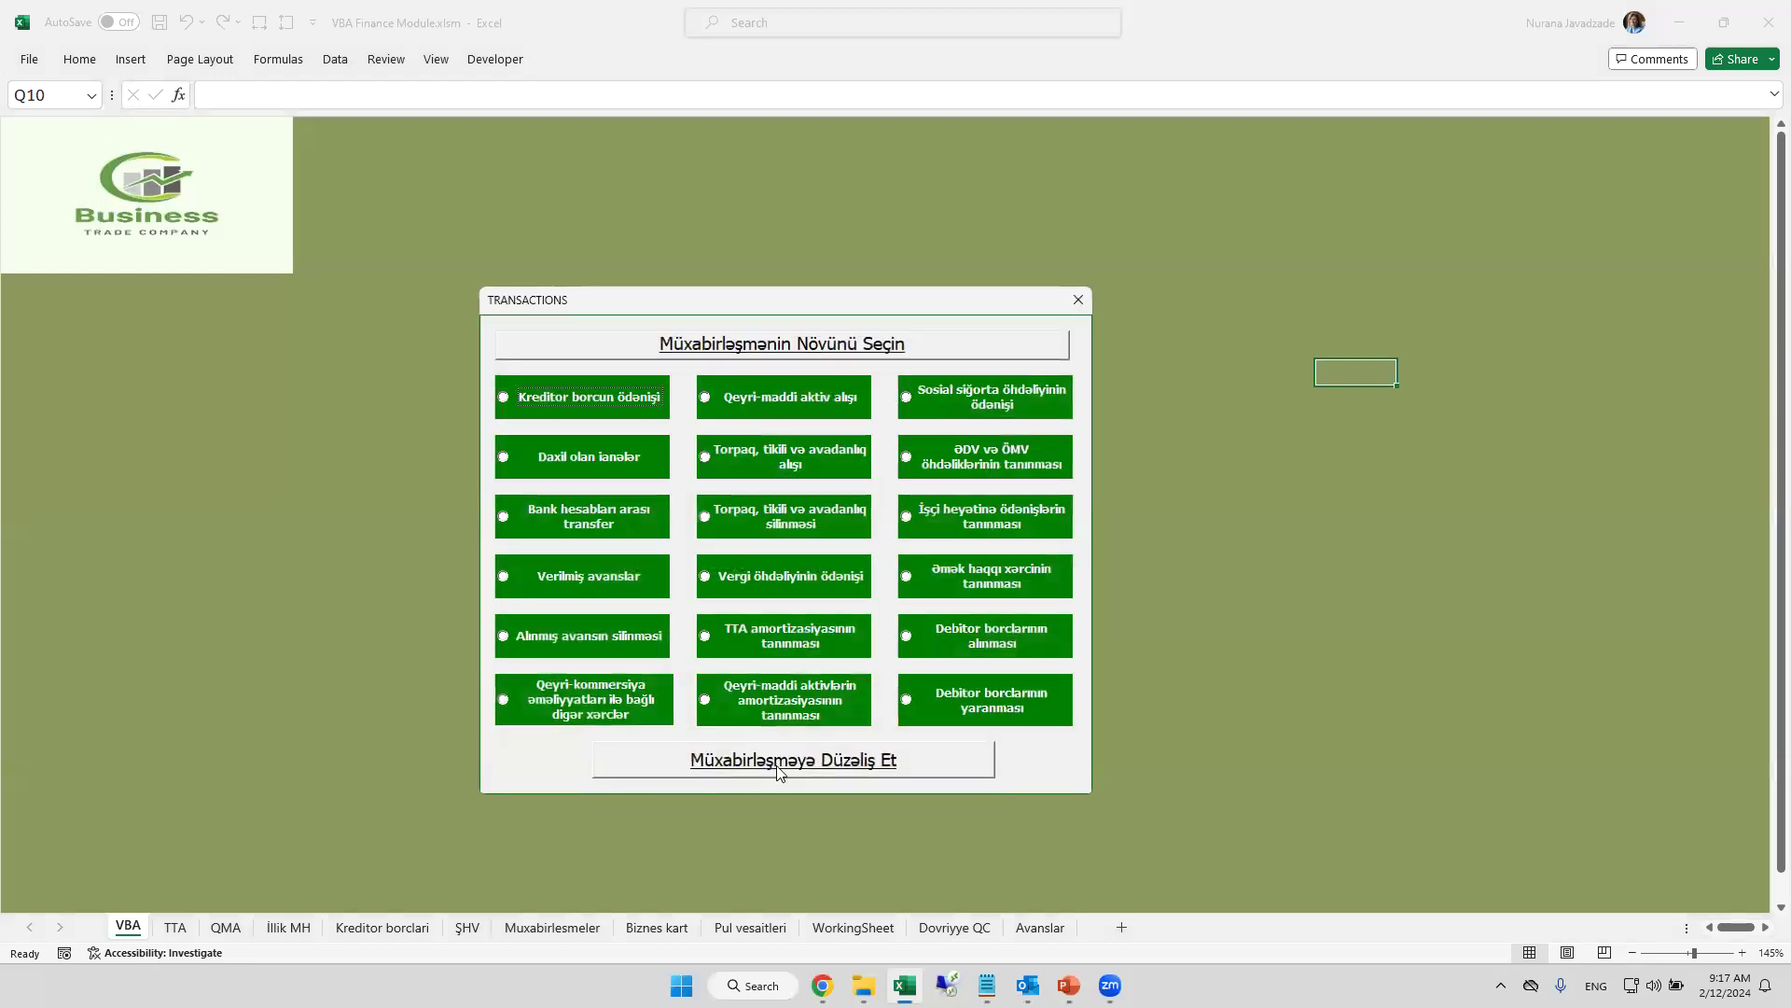
click(1079, 301)
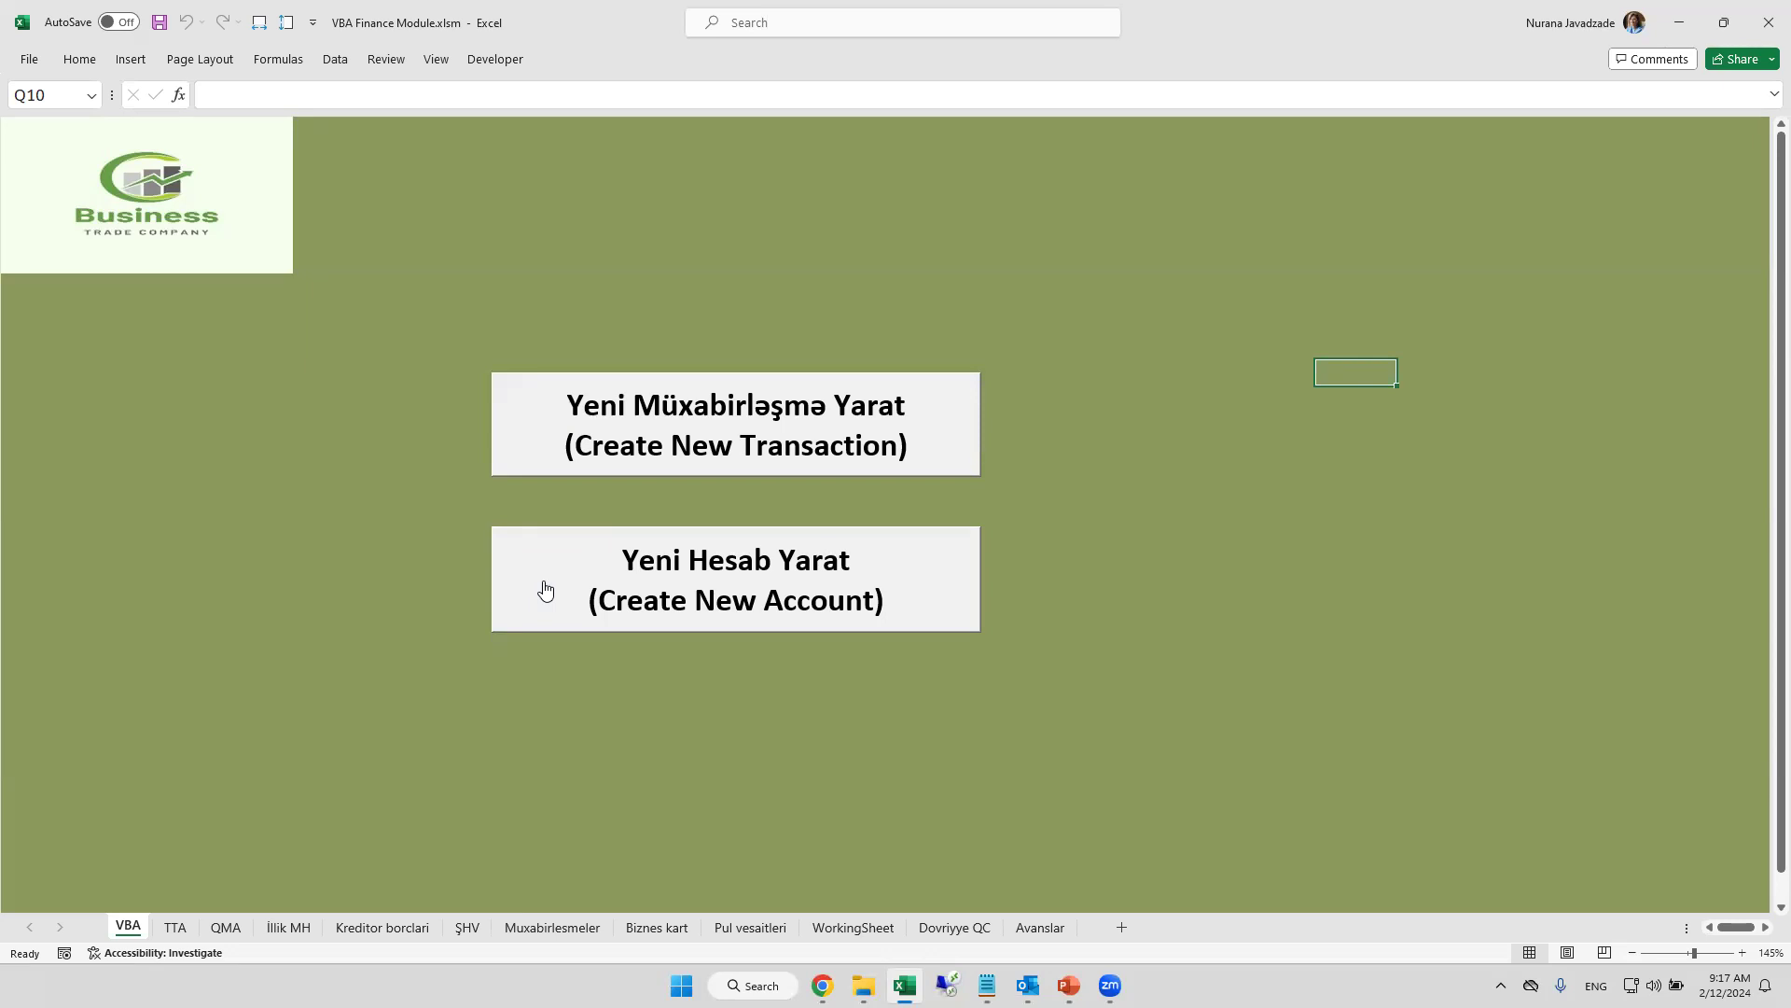
- Start a new account with code 500-01 named Əmlak vergisi
click(677, 578)
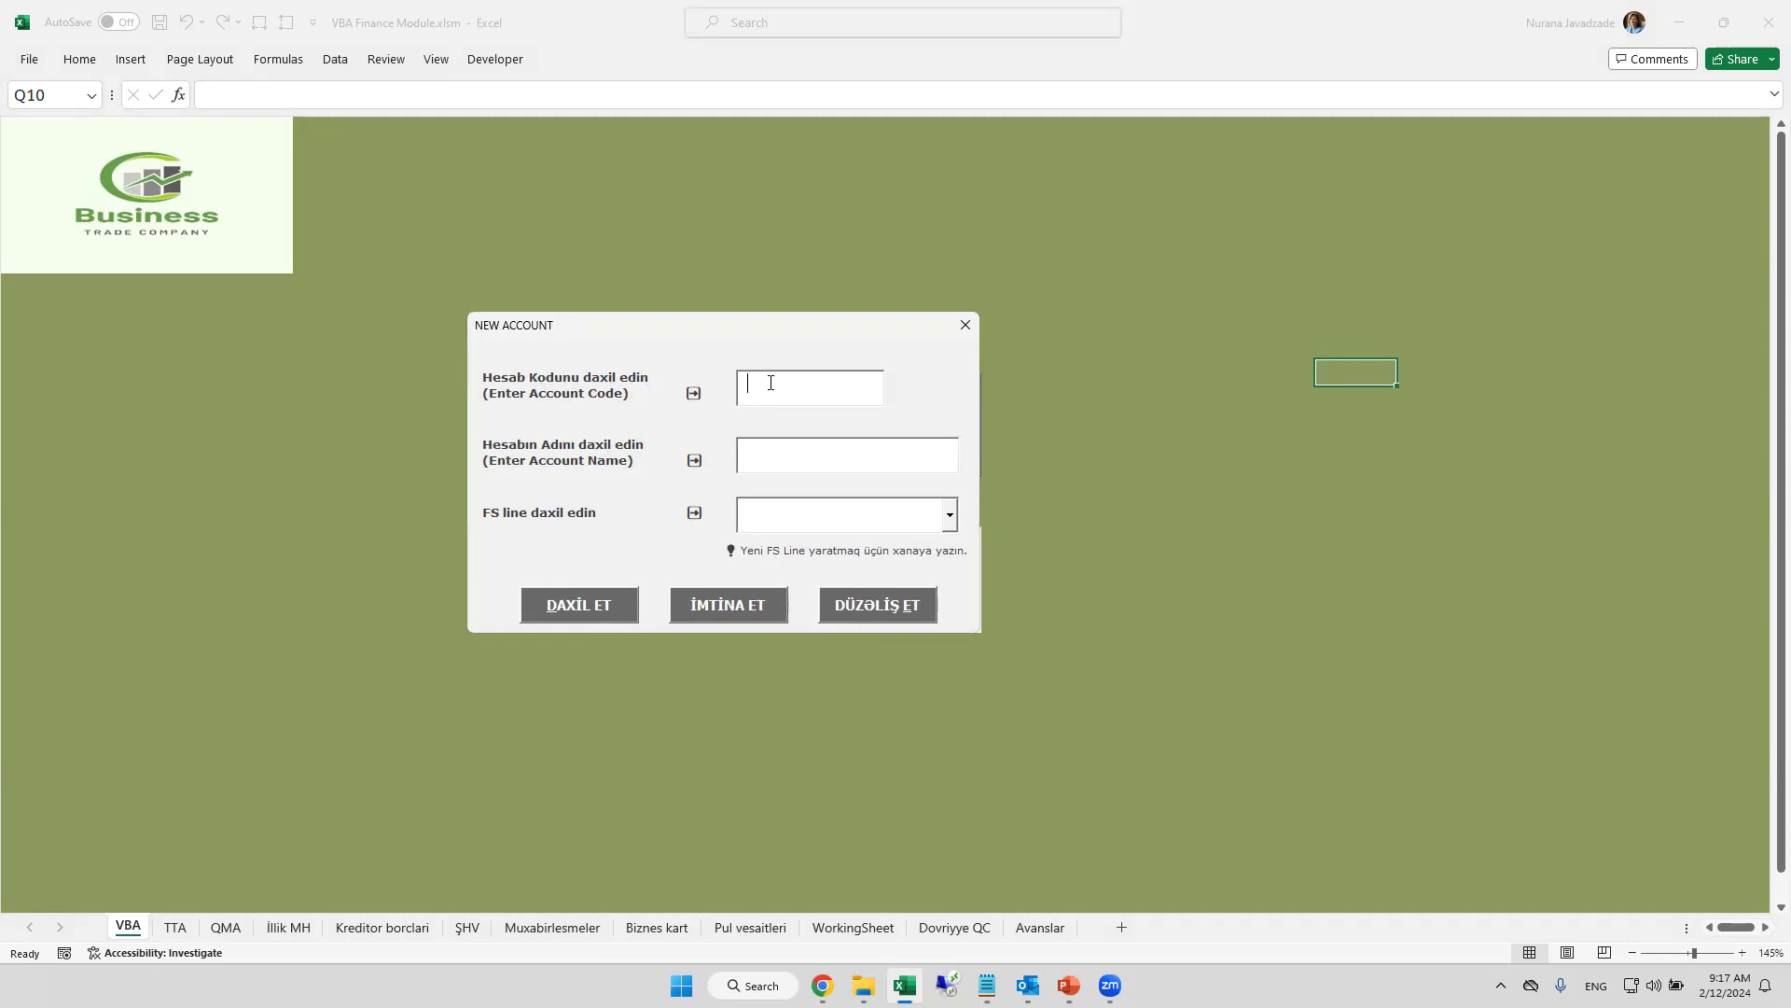
text(50)
text(0-01)
click(775, 452)
text(E)
key(BackSpace)
key(super+space)
key(super+space)
key(super+space)
key(super+space)
text(Əmlak vergisi)
- Assign the FS line Vergi və sosial sığorta üzrə öhdəliklər and save the account
click(950, 516)
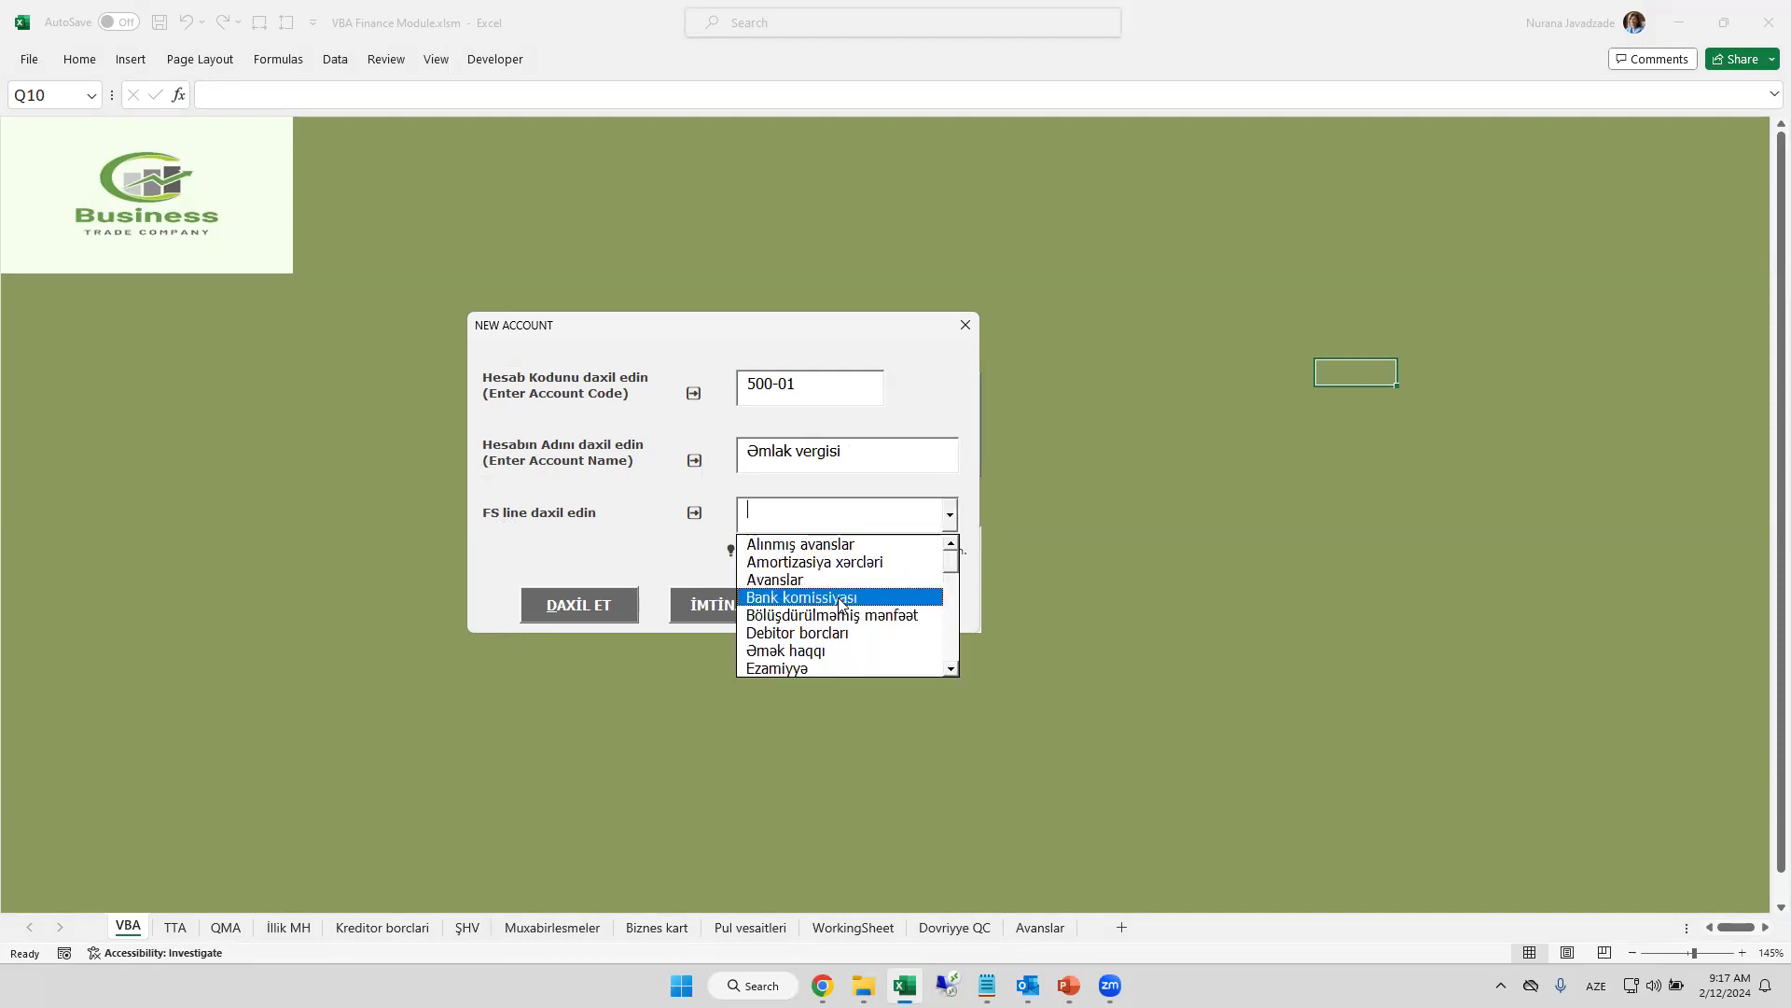
drag(952, 564, 952, 622)
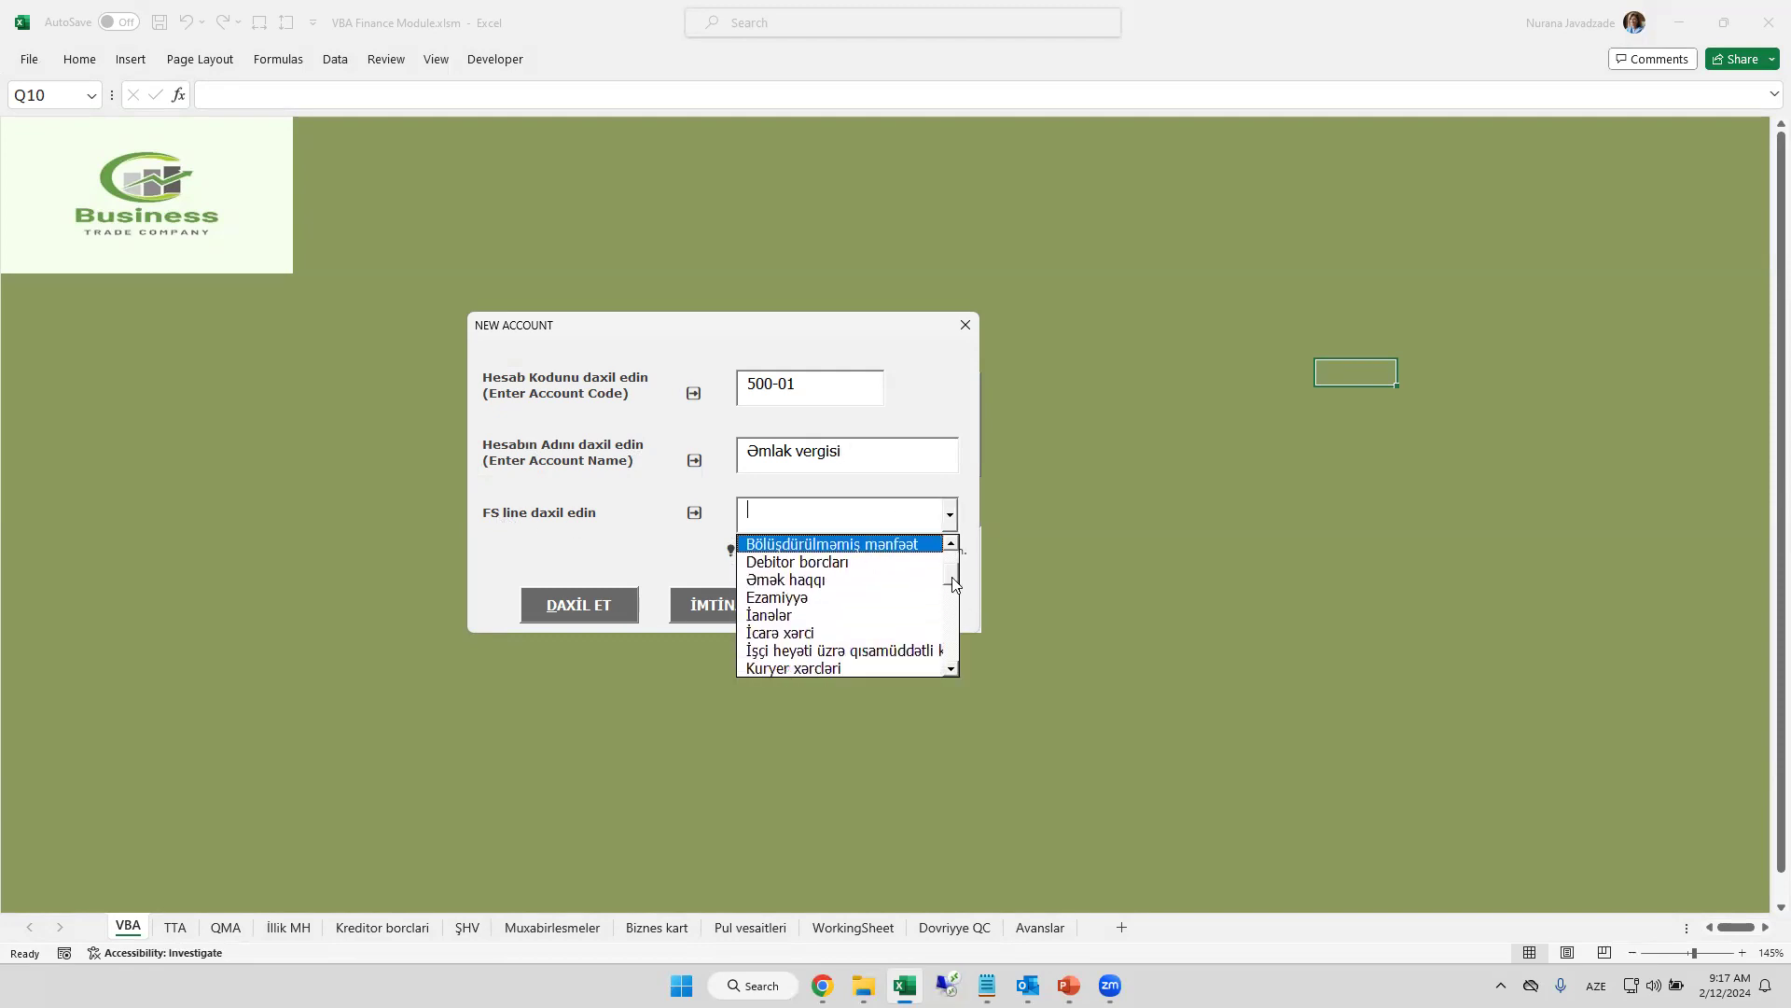
drag(952, 634, 950, 659)
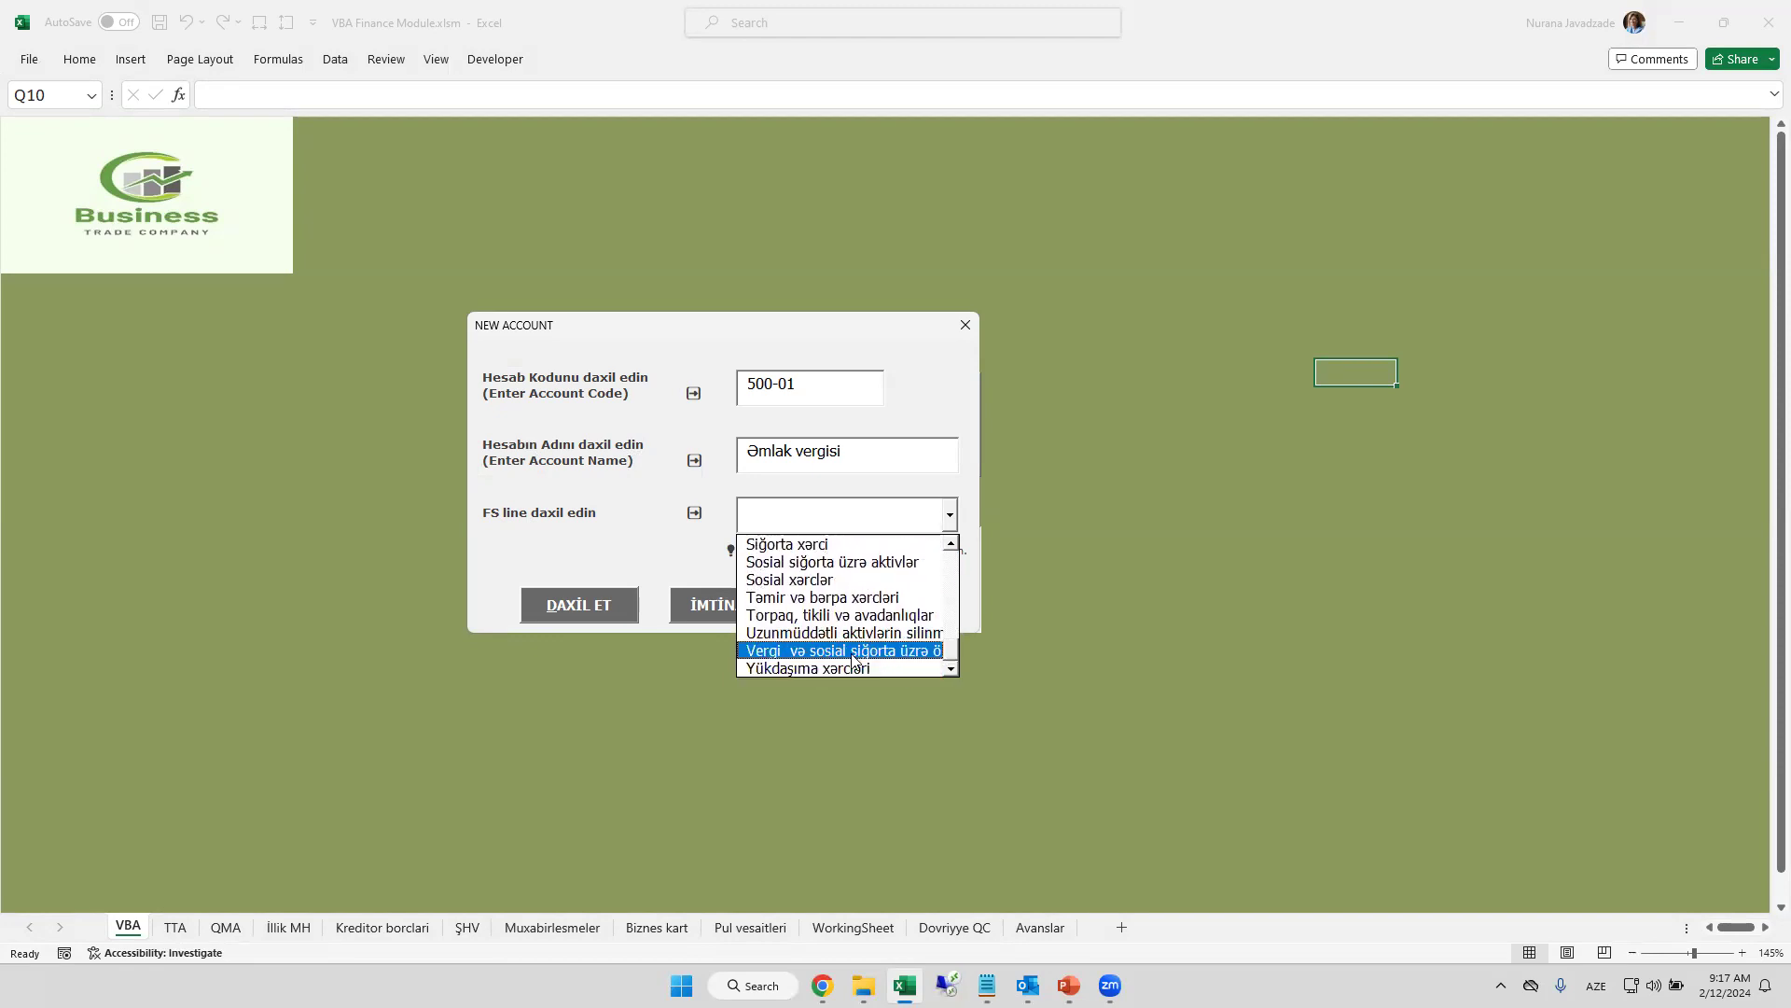
click(830, 652)
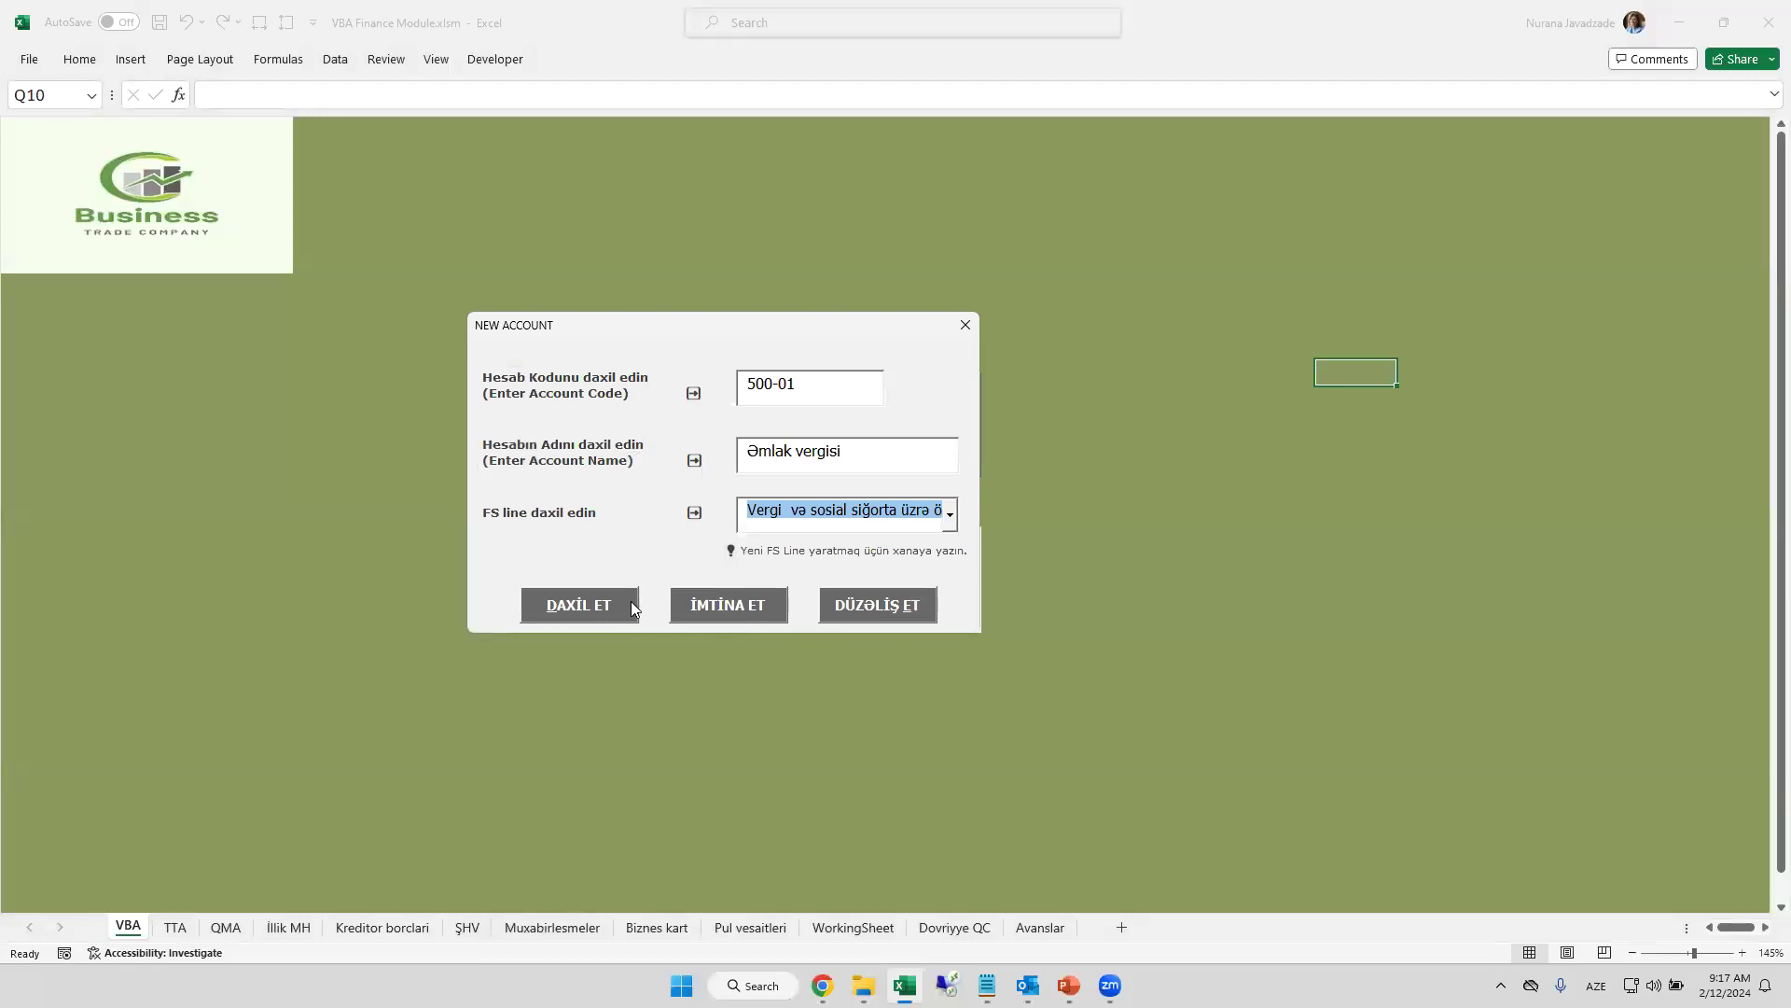
click(586, 603)
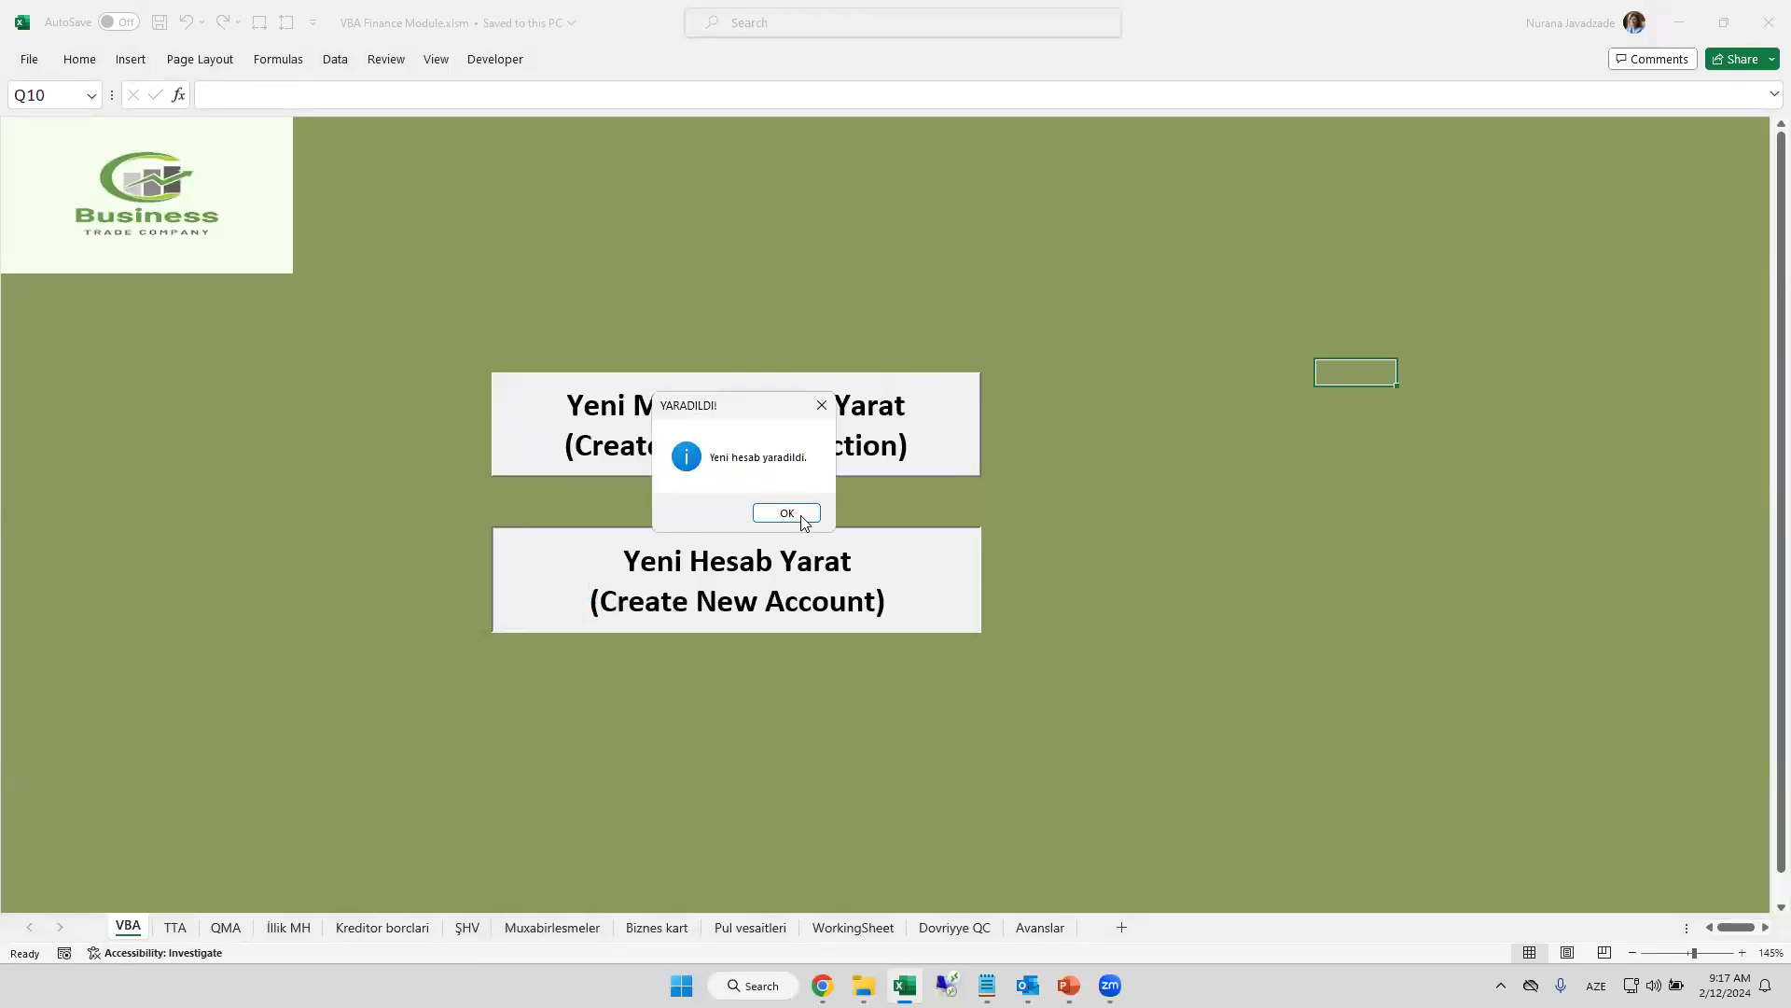
click(792, 518)
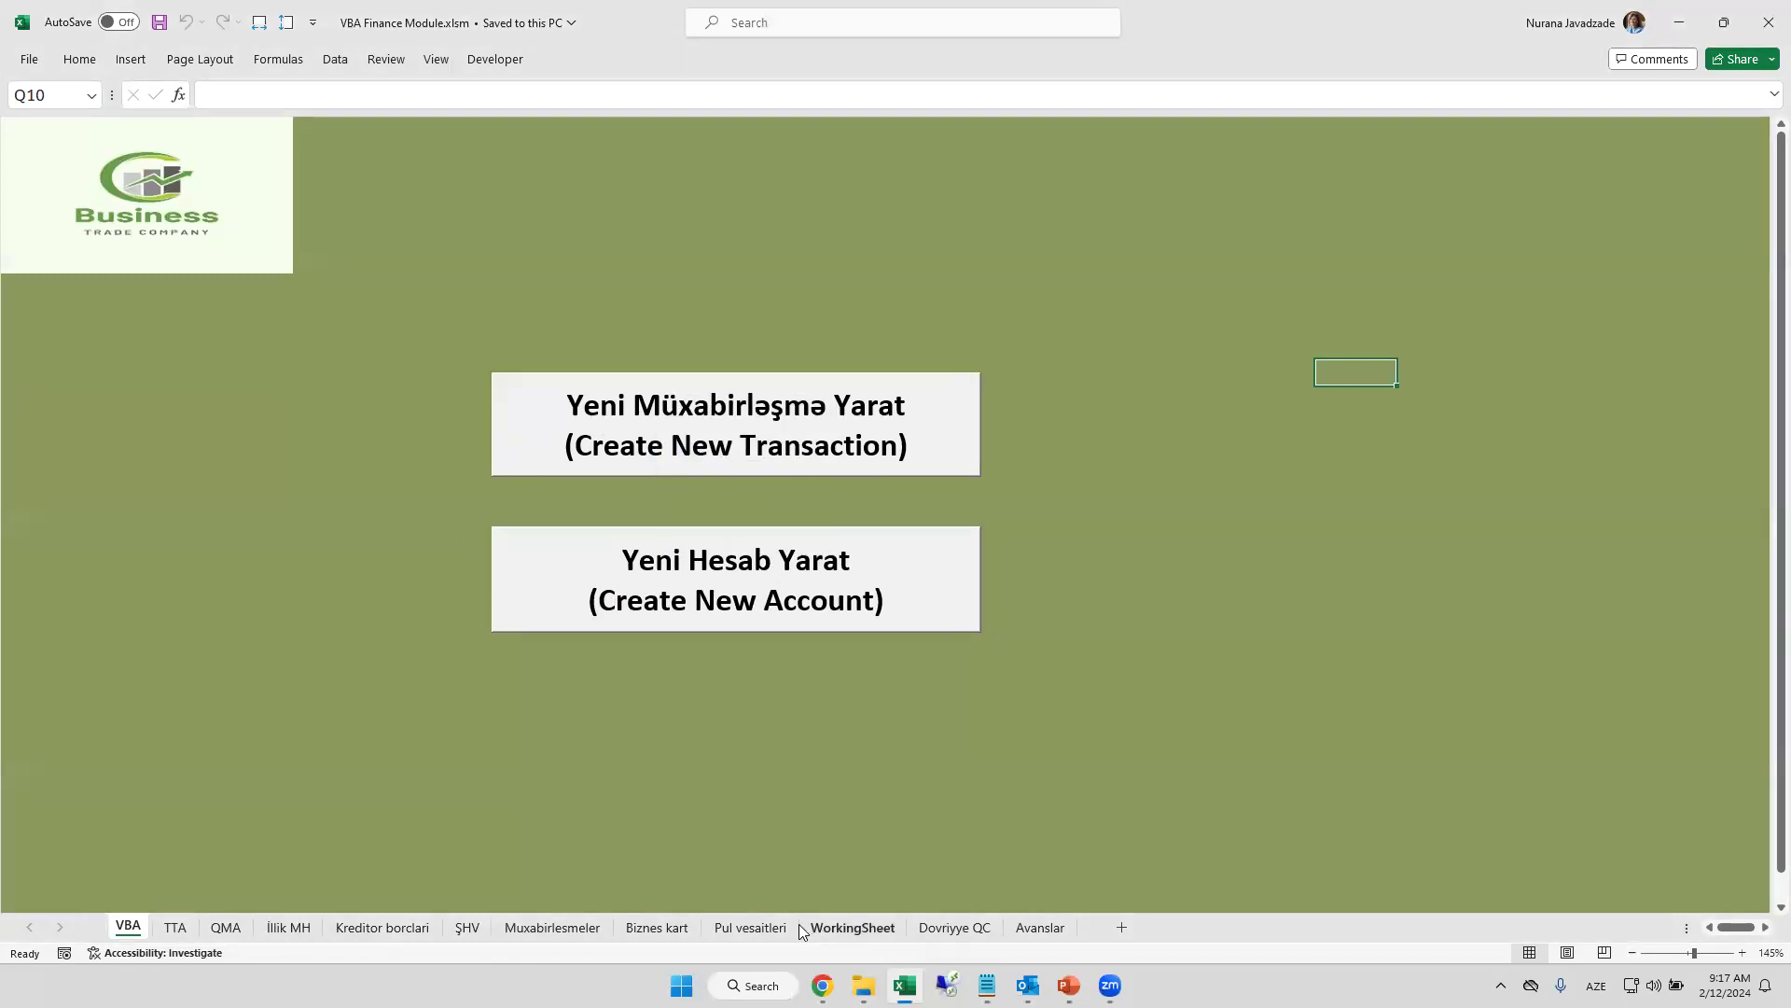
- Open the Dovriyye QC trial balance and check account 500-01's class name and FS line
click(957, 927)
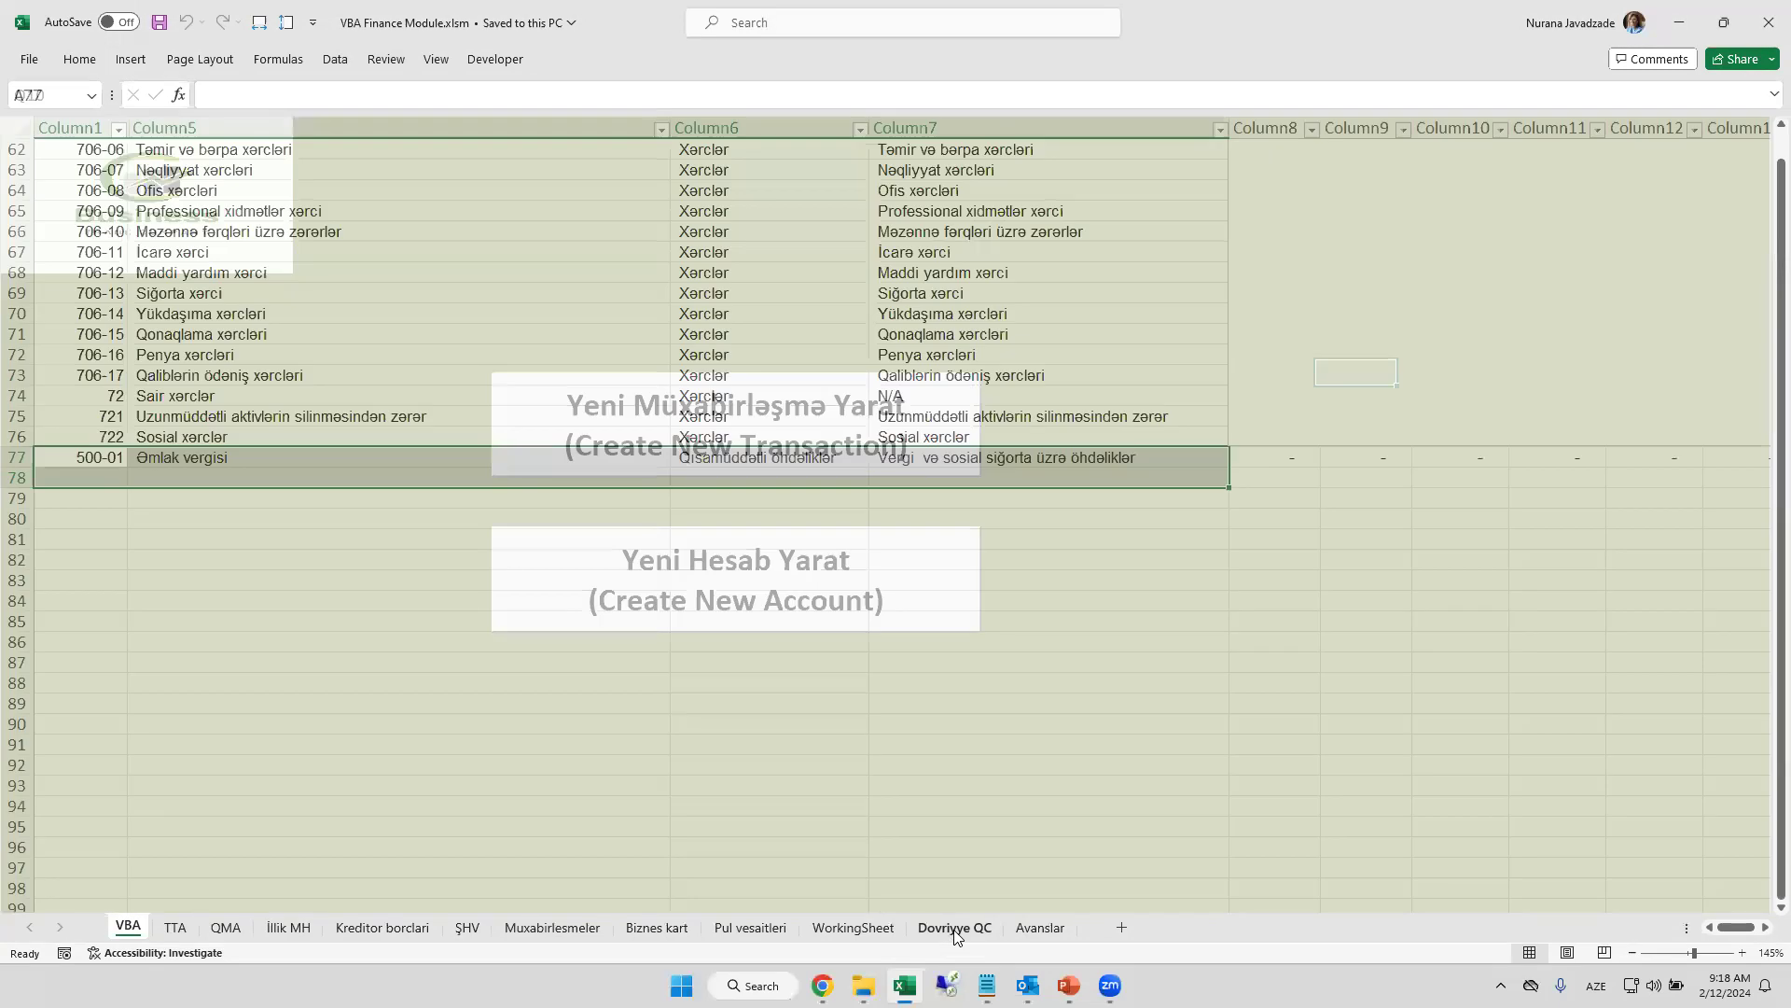
click(317, 500)
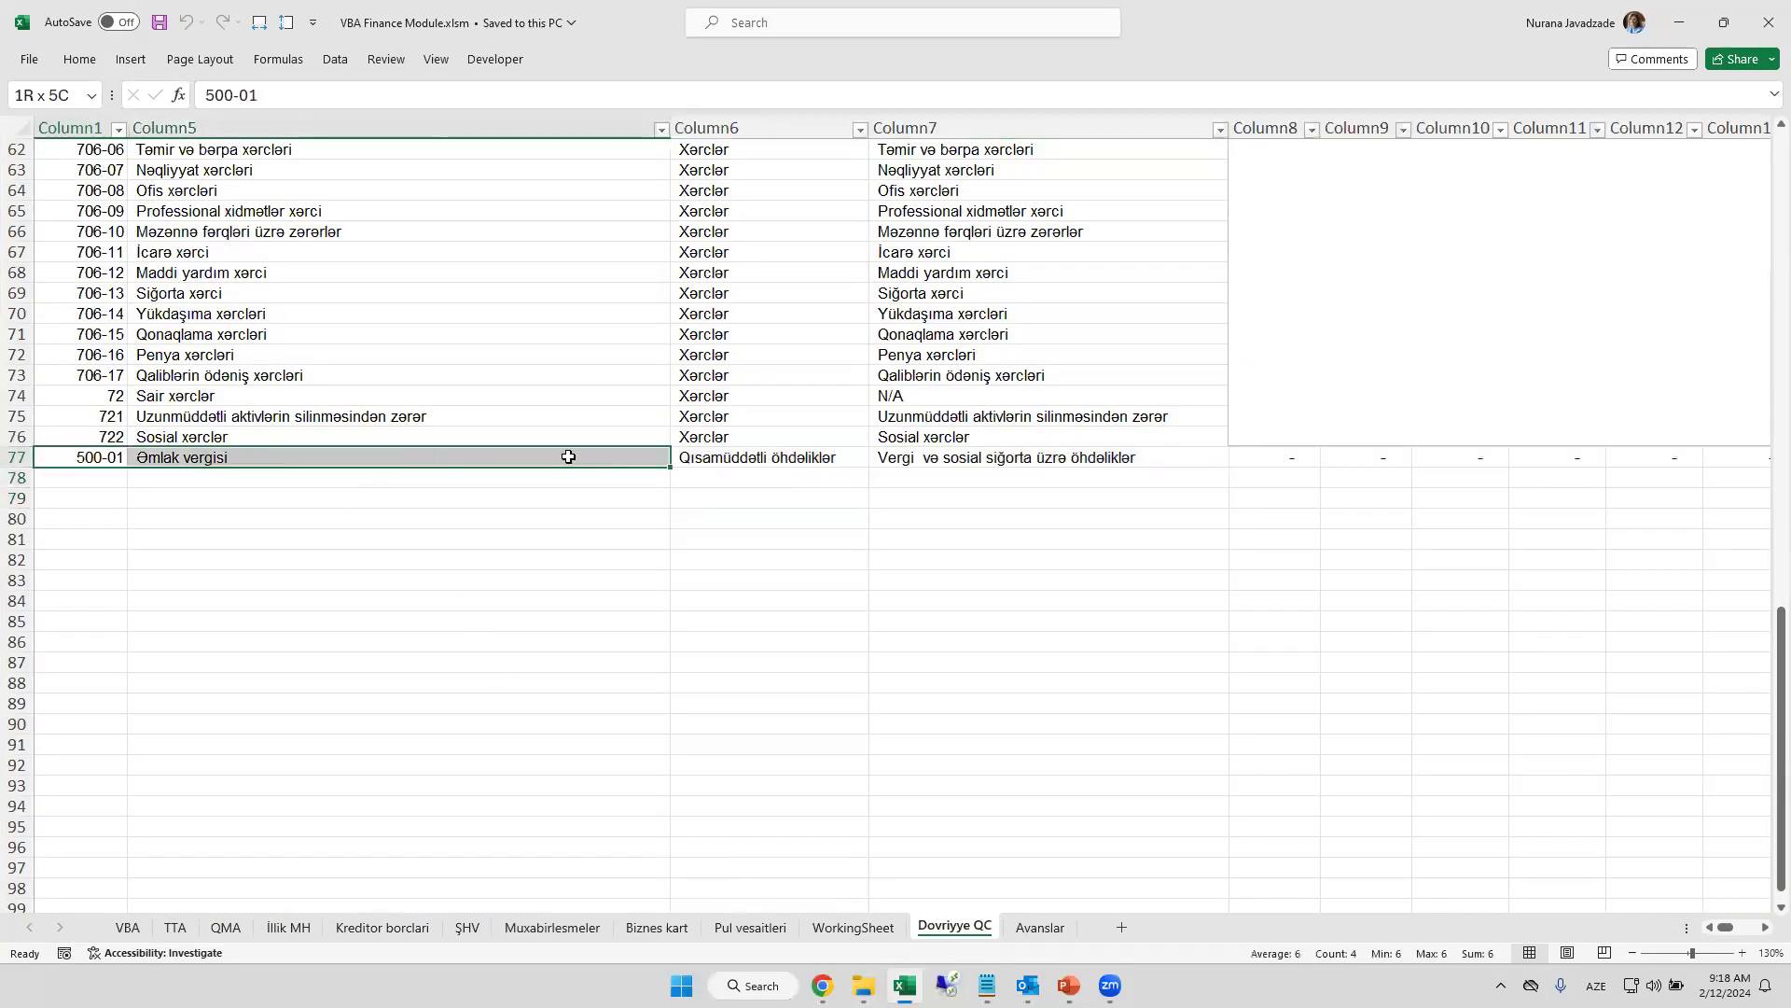
drag(73, 451, 964, 464)
scroll(411, 563, up, 1)
scroll(411, 562, up, 2)
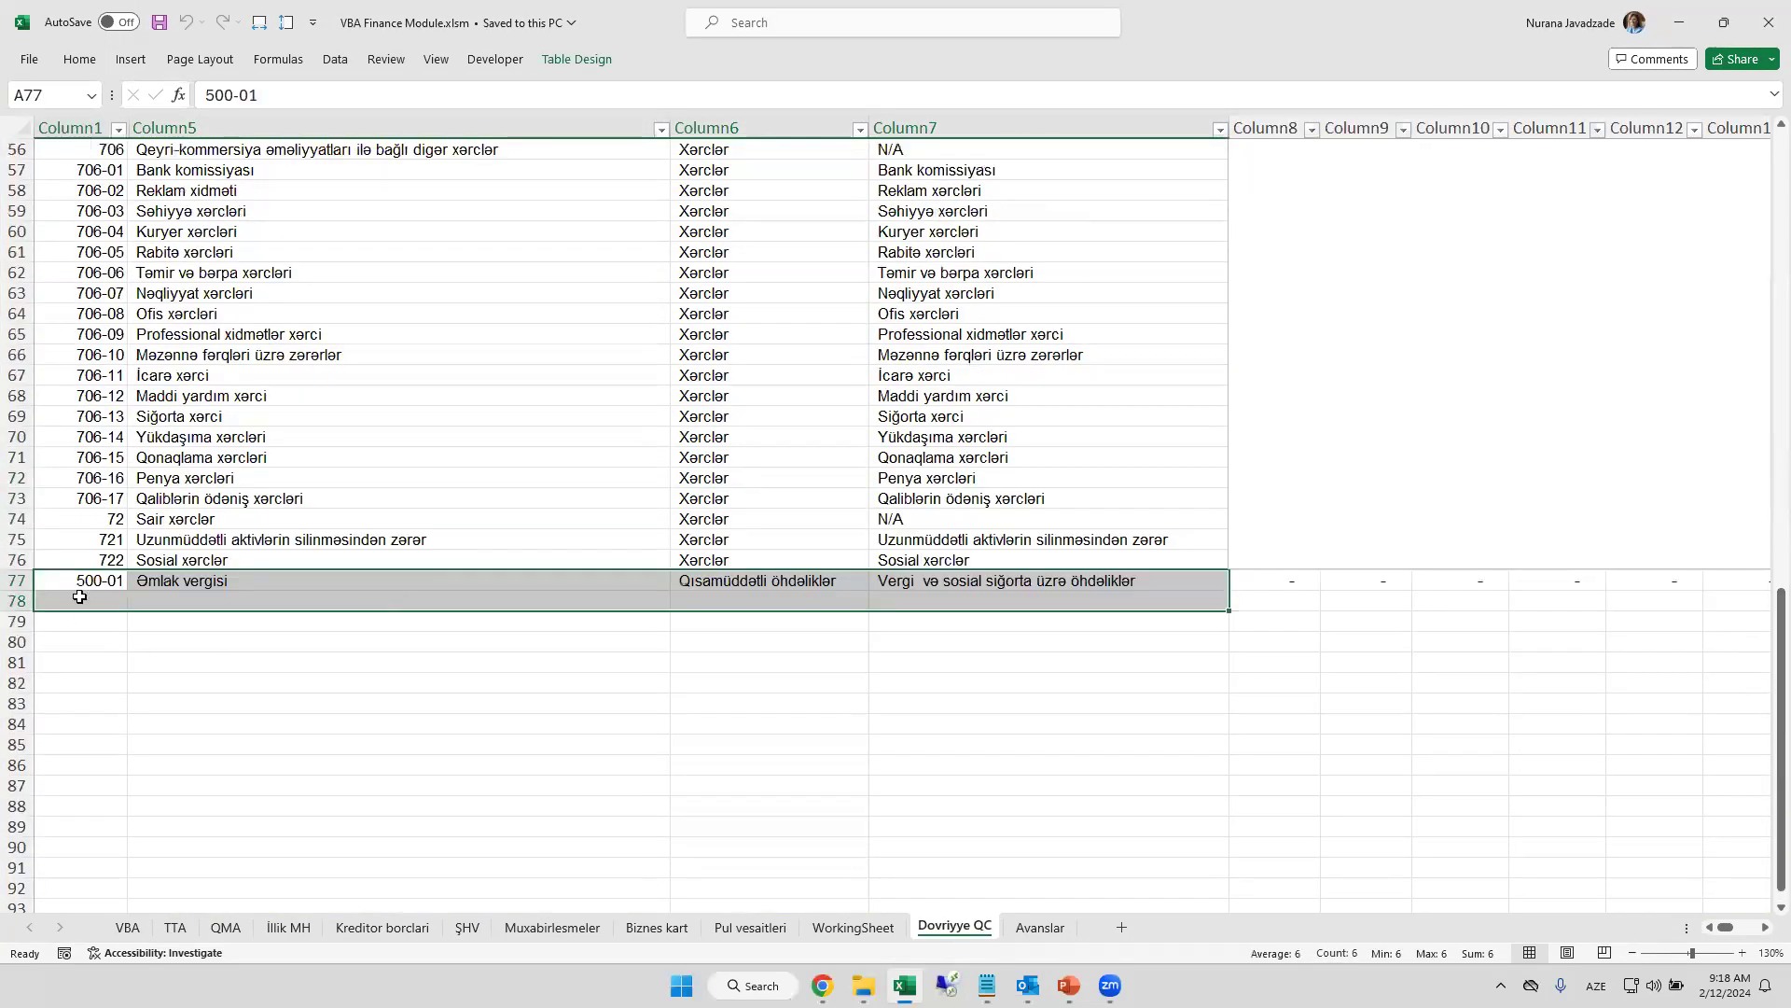
click(745, 578)
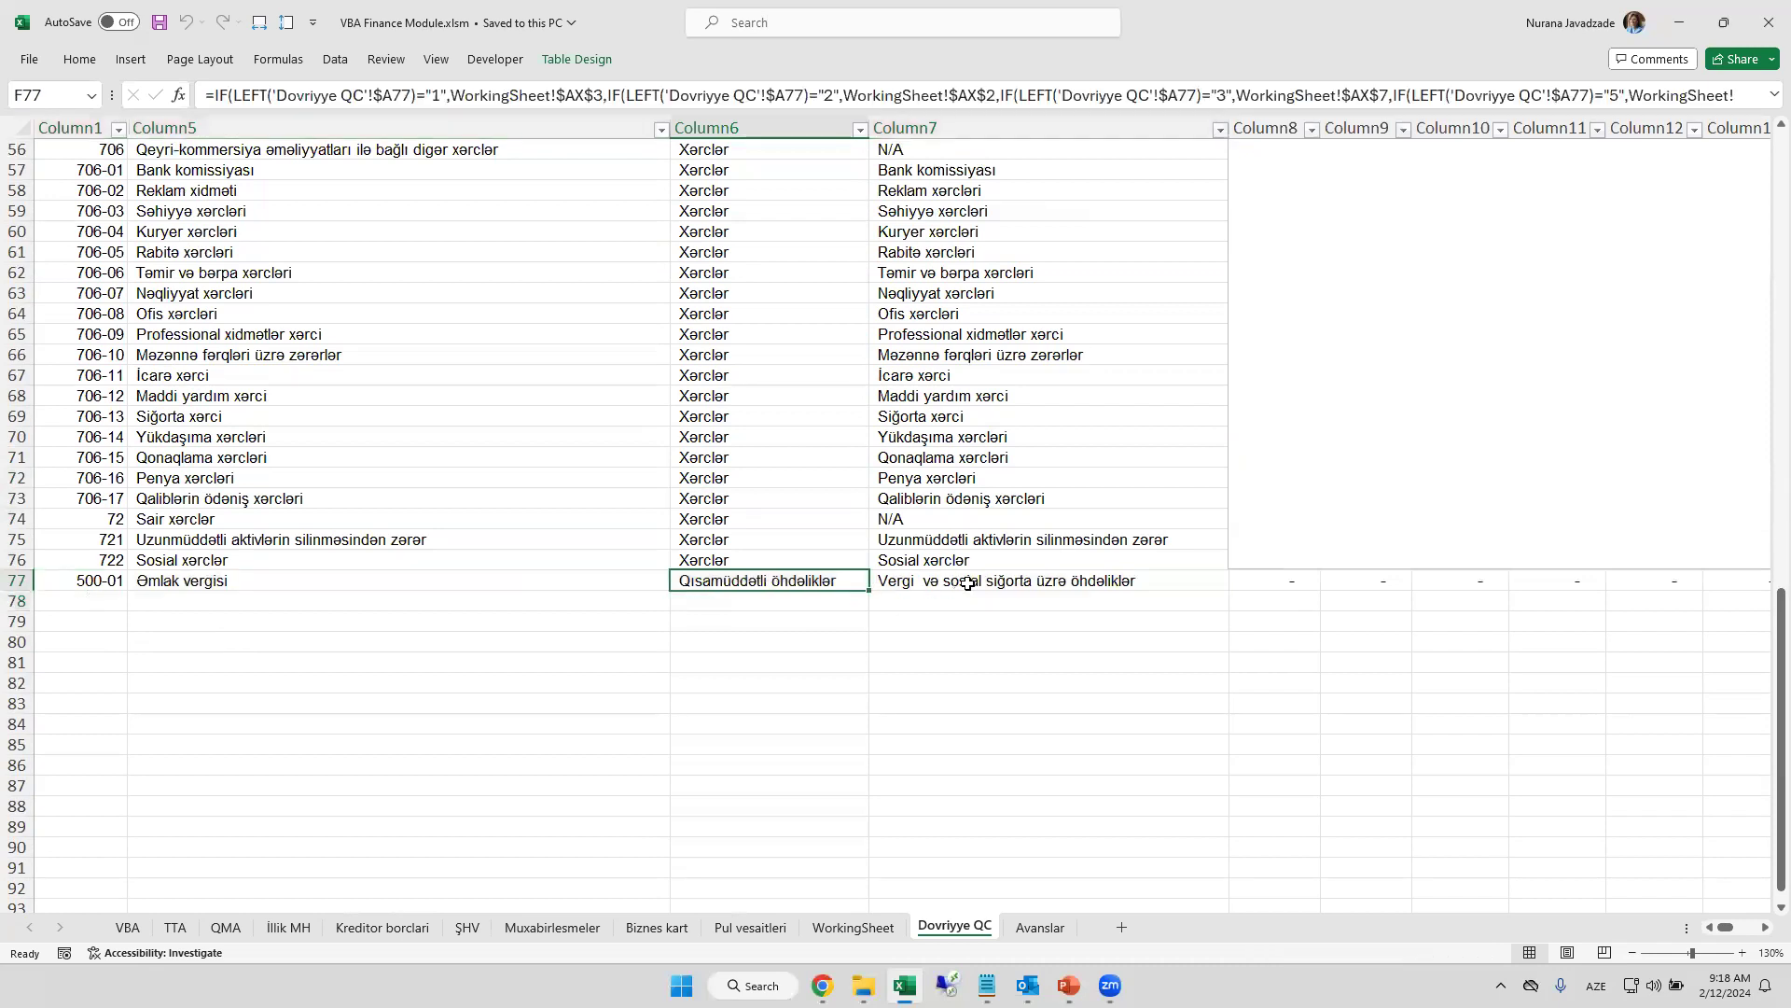
click(961, 583)
- Inspect the class name formula in F77 for the Əmlak vergisi row
scroll(957, 584, up, 1)
scroll(933, 597, up, 8)
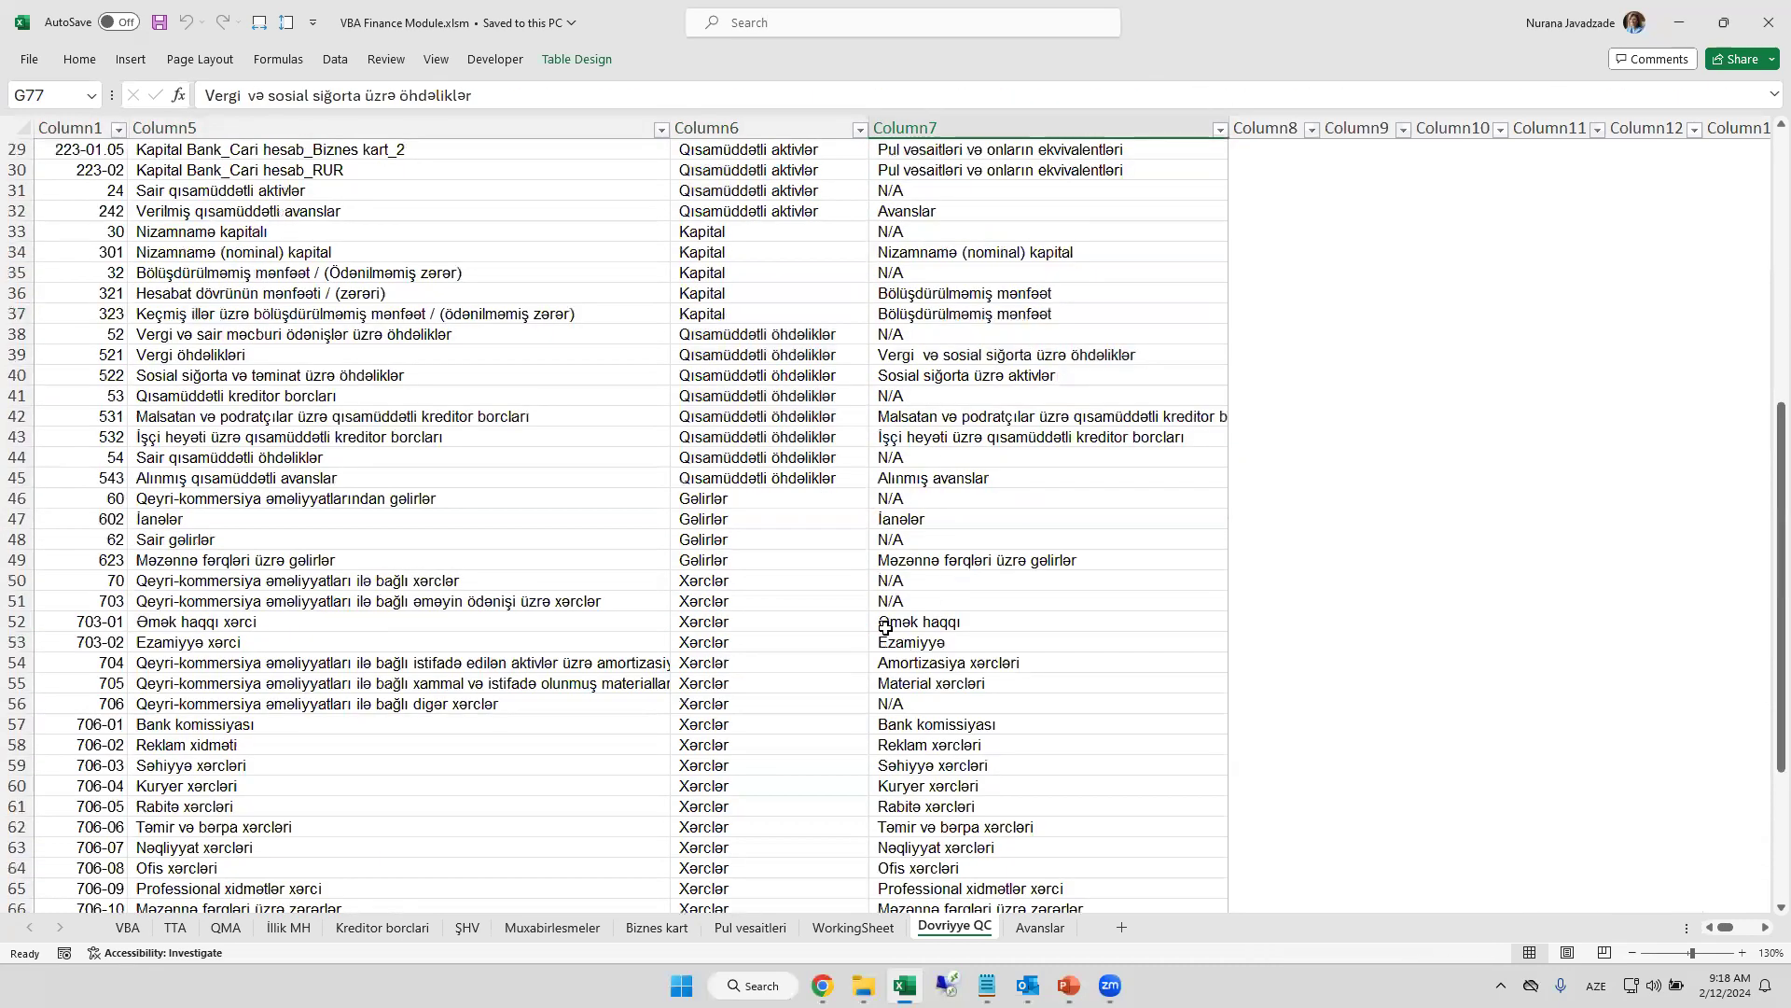
scroll(842, 661, down, 5)
click(724, 825)
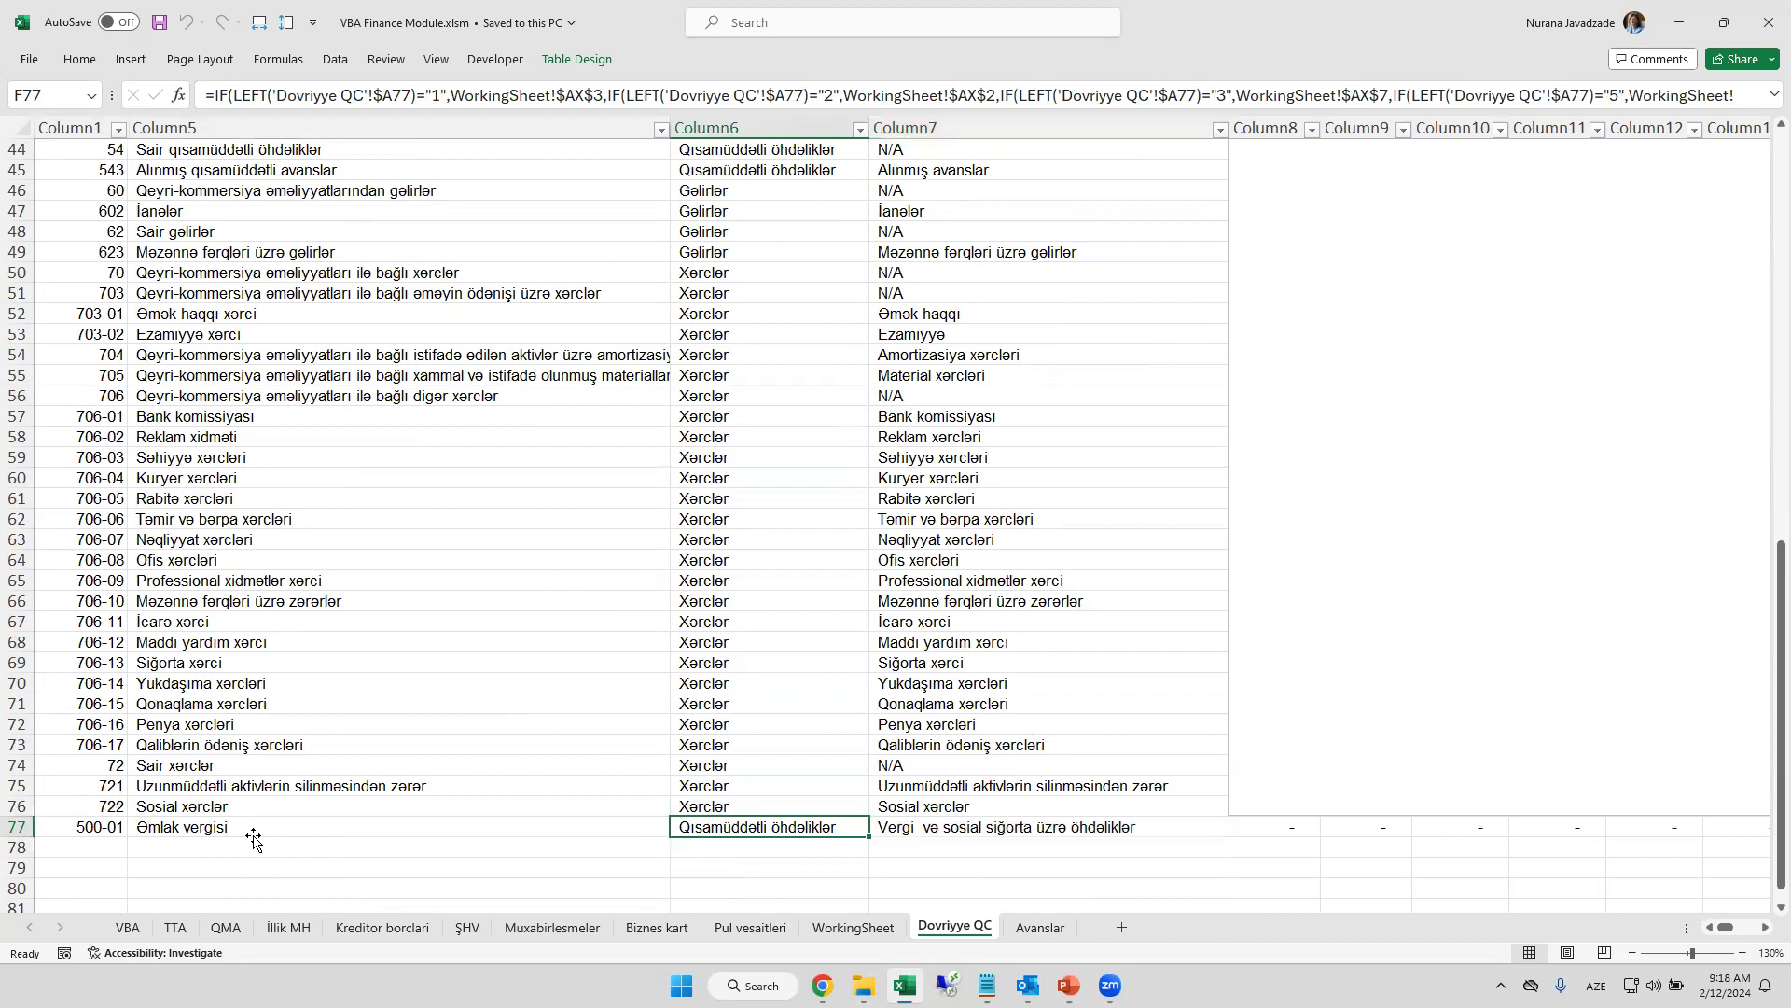
drag(84, 825, 360, 843)
key(ctrl+shift+Up)
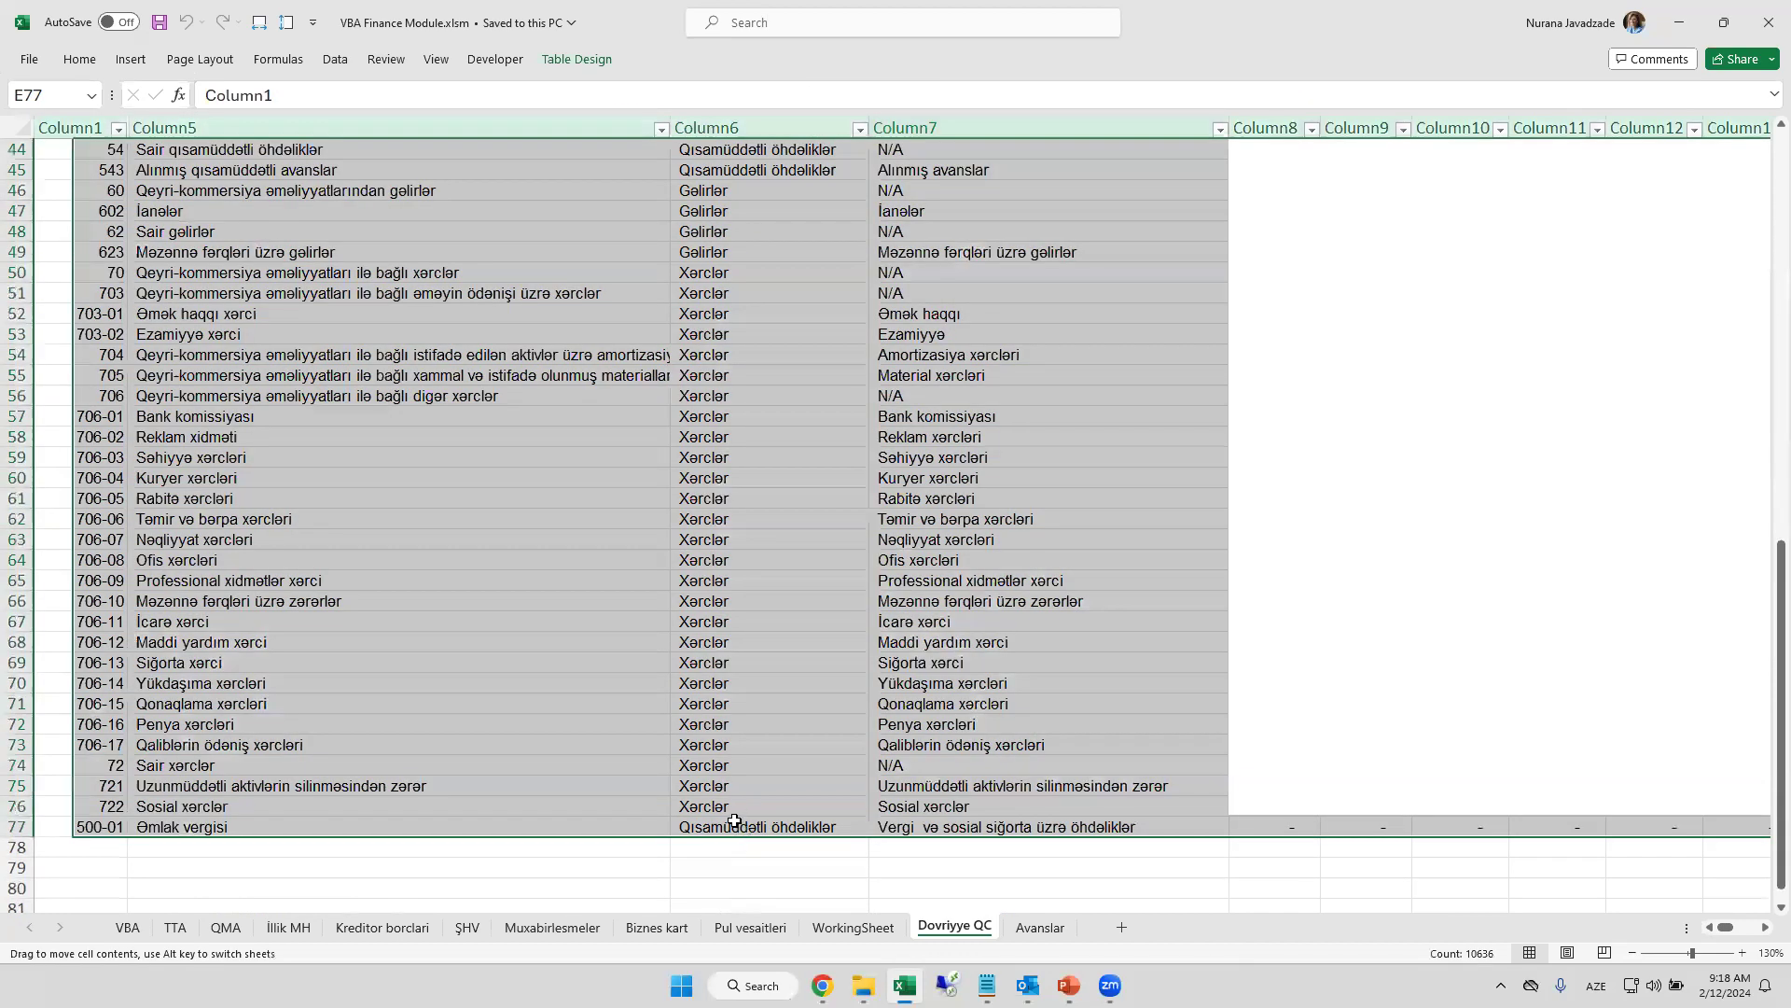
key(Right)
- Return to the top of the trial balance and review the month headers from Dec-19
scroll(725, 683, up, 5)
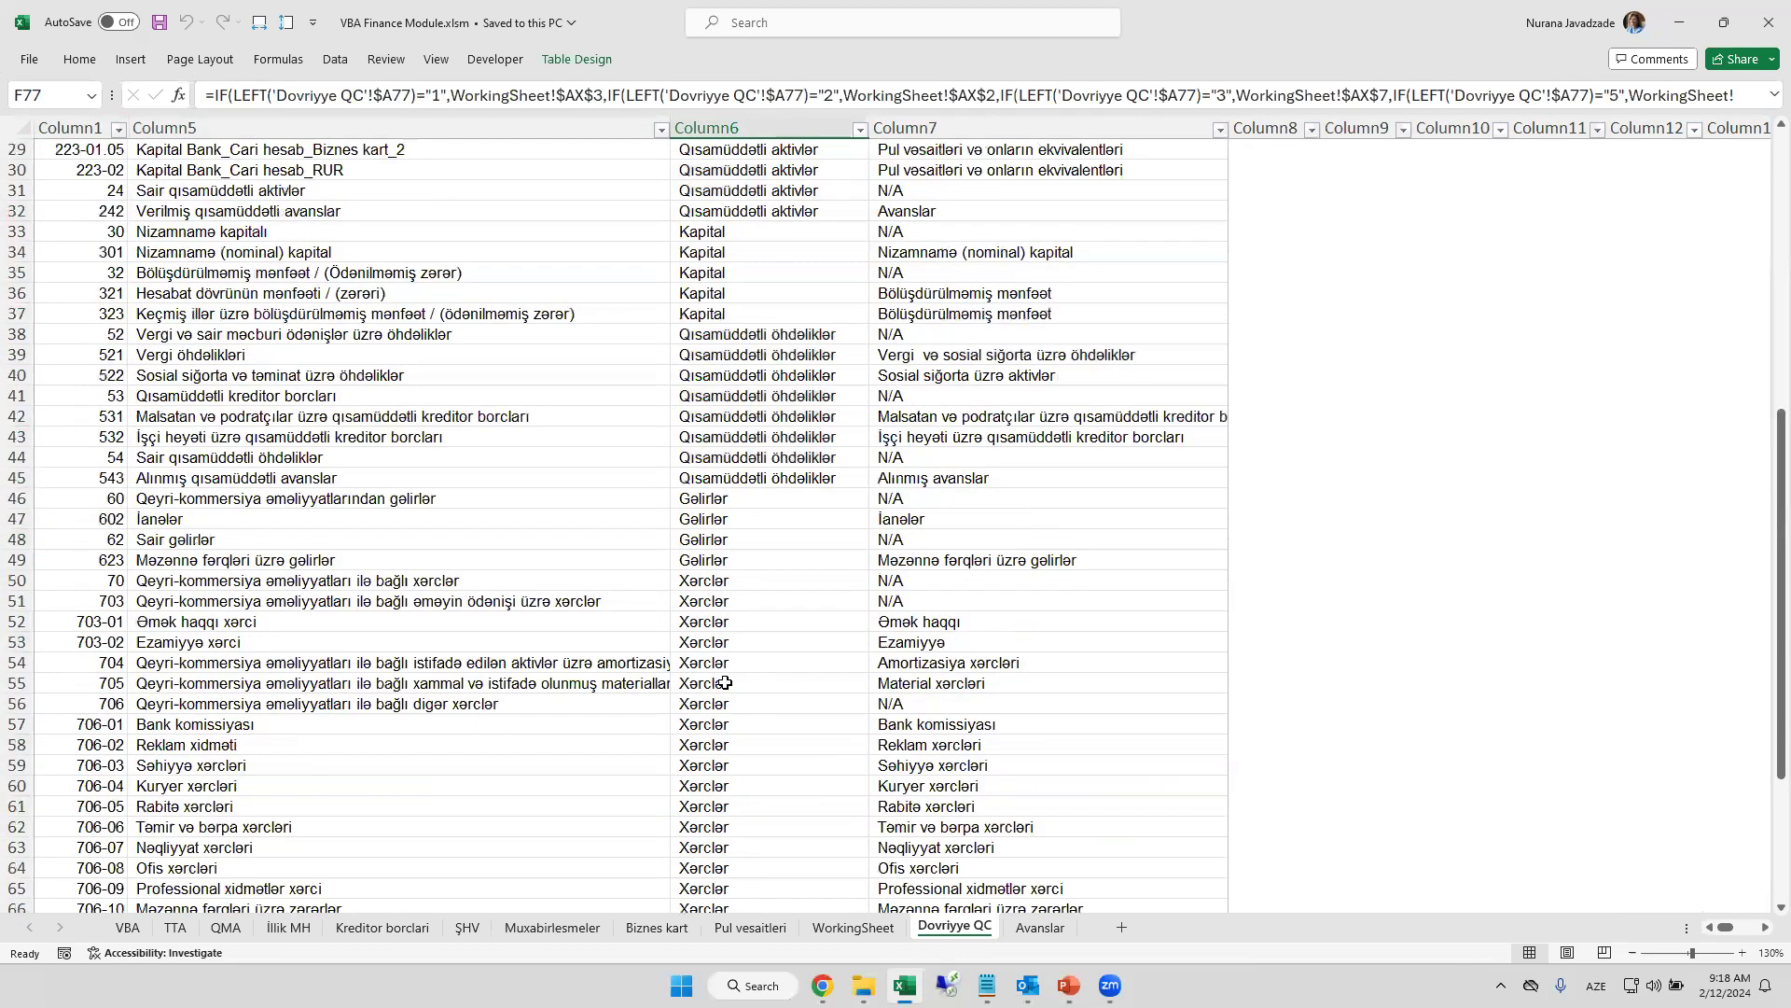
scroll(725, 683, up, 10)
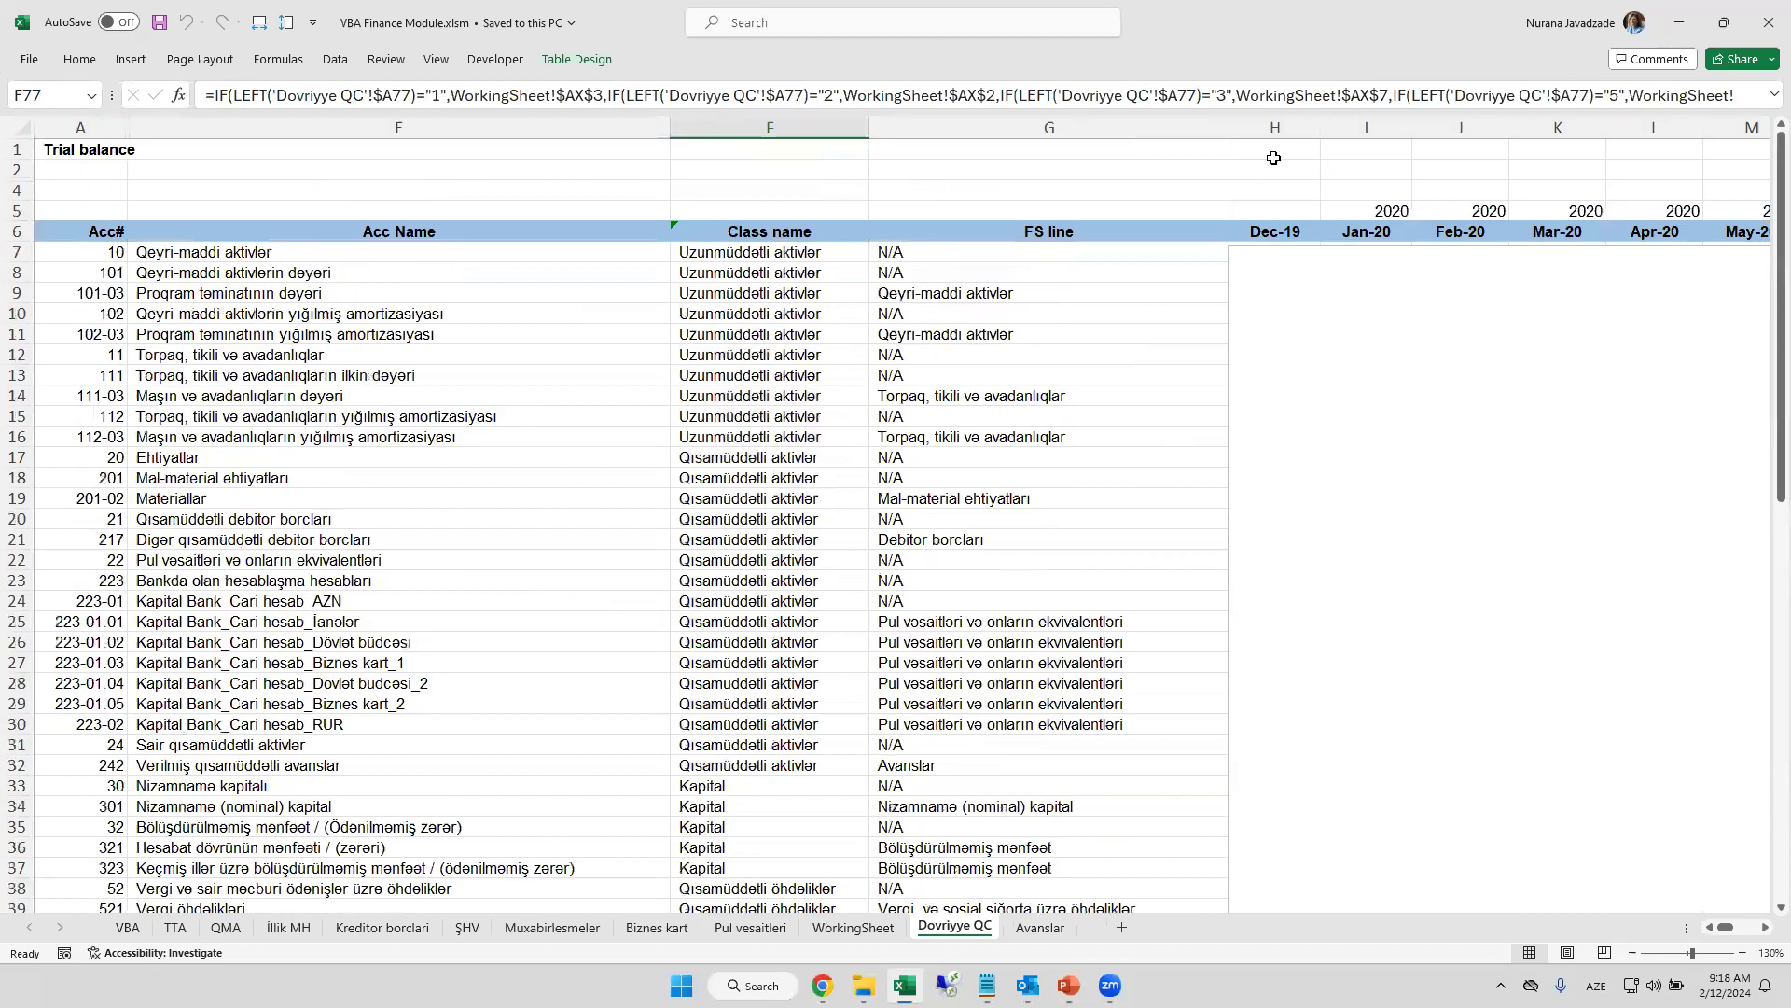
drag(1274, 158, 1557, 231)
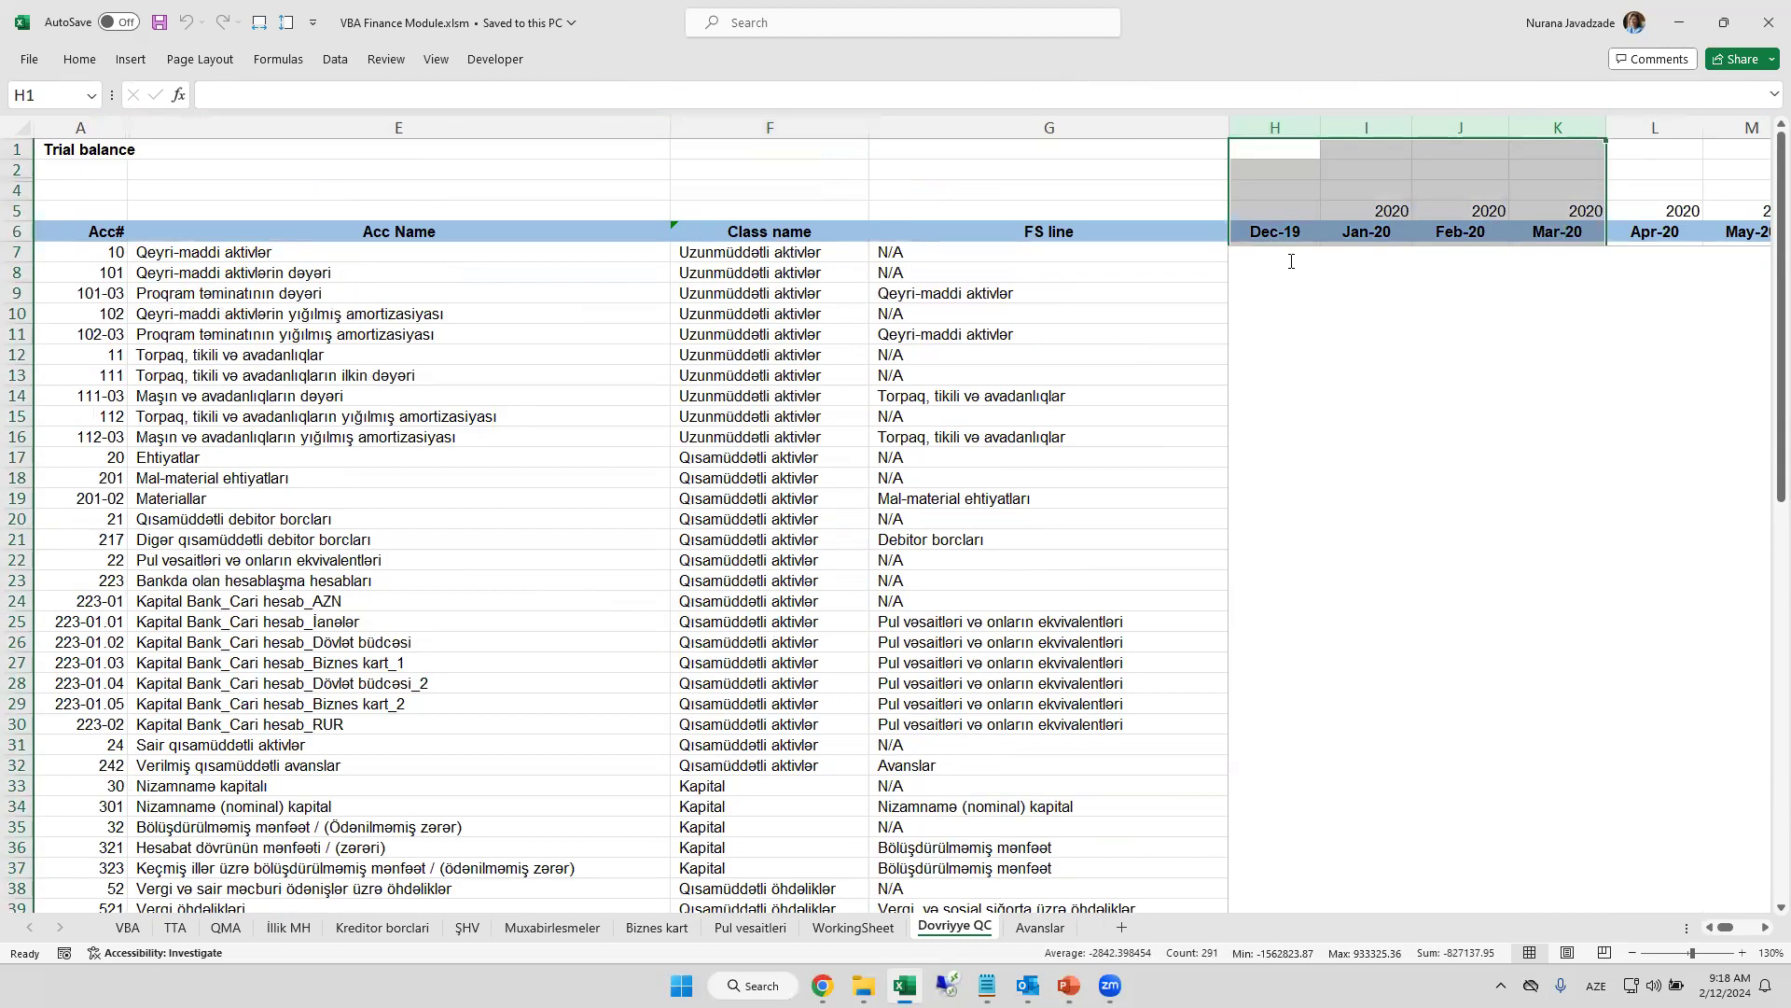
mouse_move(1726, 927)
mouse_down()
mouse_move(1750, 933)
mouse_move(1709, 940)
mouse_move(1764, 936)
mouse_move(863, 605)
mouse_up()
scroll(231, 557, down, 4)
scroll(282, 566, up, 4)
drag(121, 254, 1073, 882)
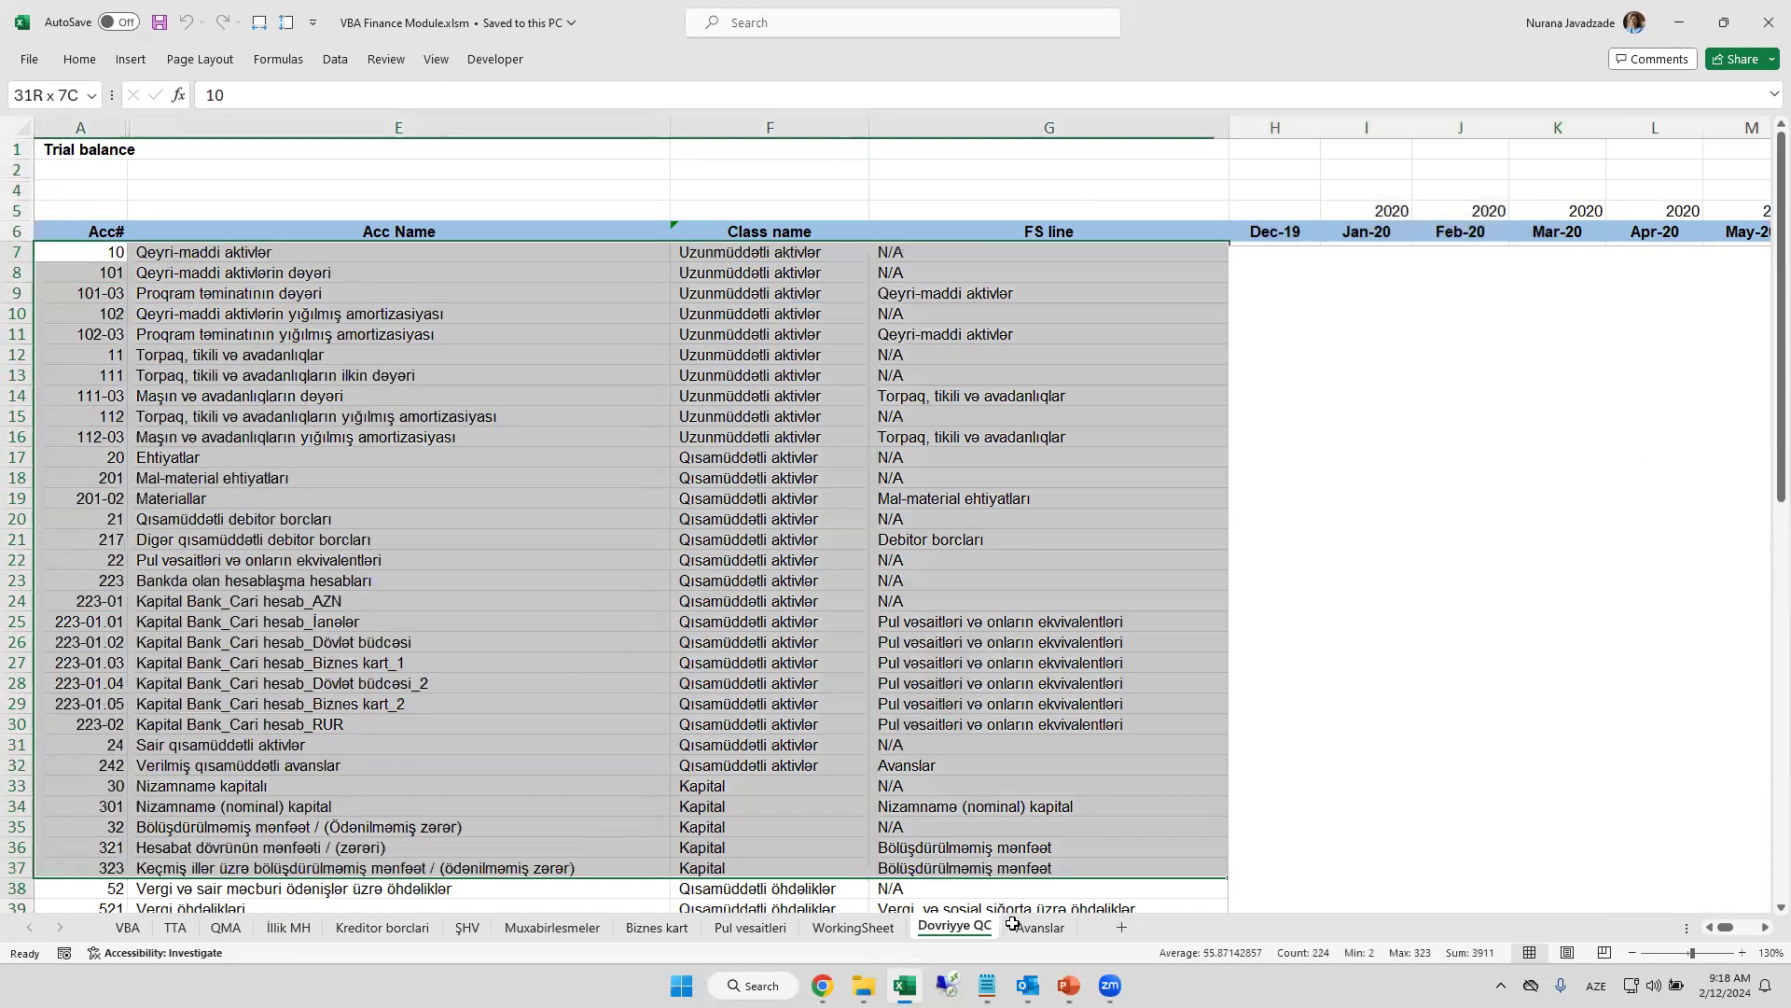
- Review the expense lines on İllik MH, then go back to the VBA sheet's transaction-type form
click(289, 927)
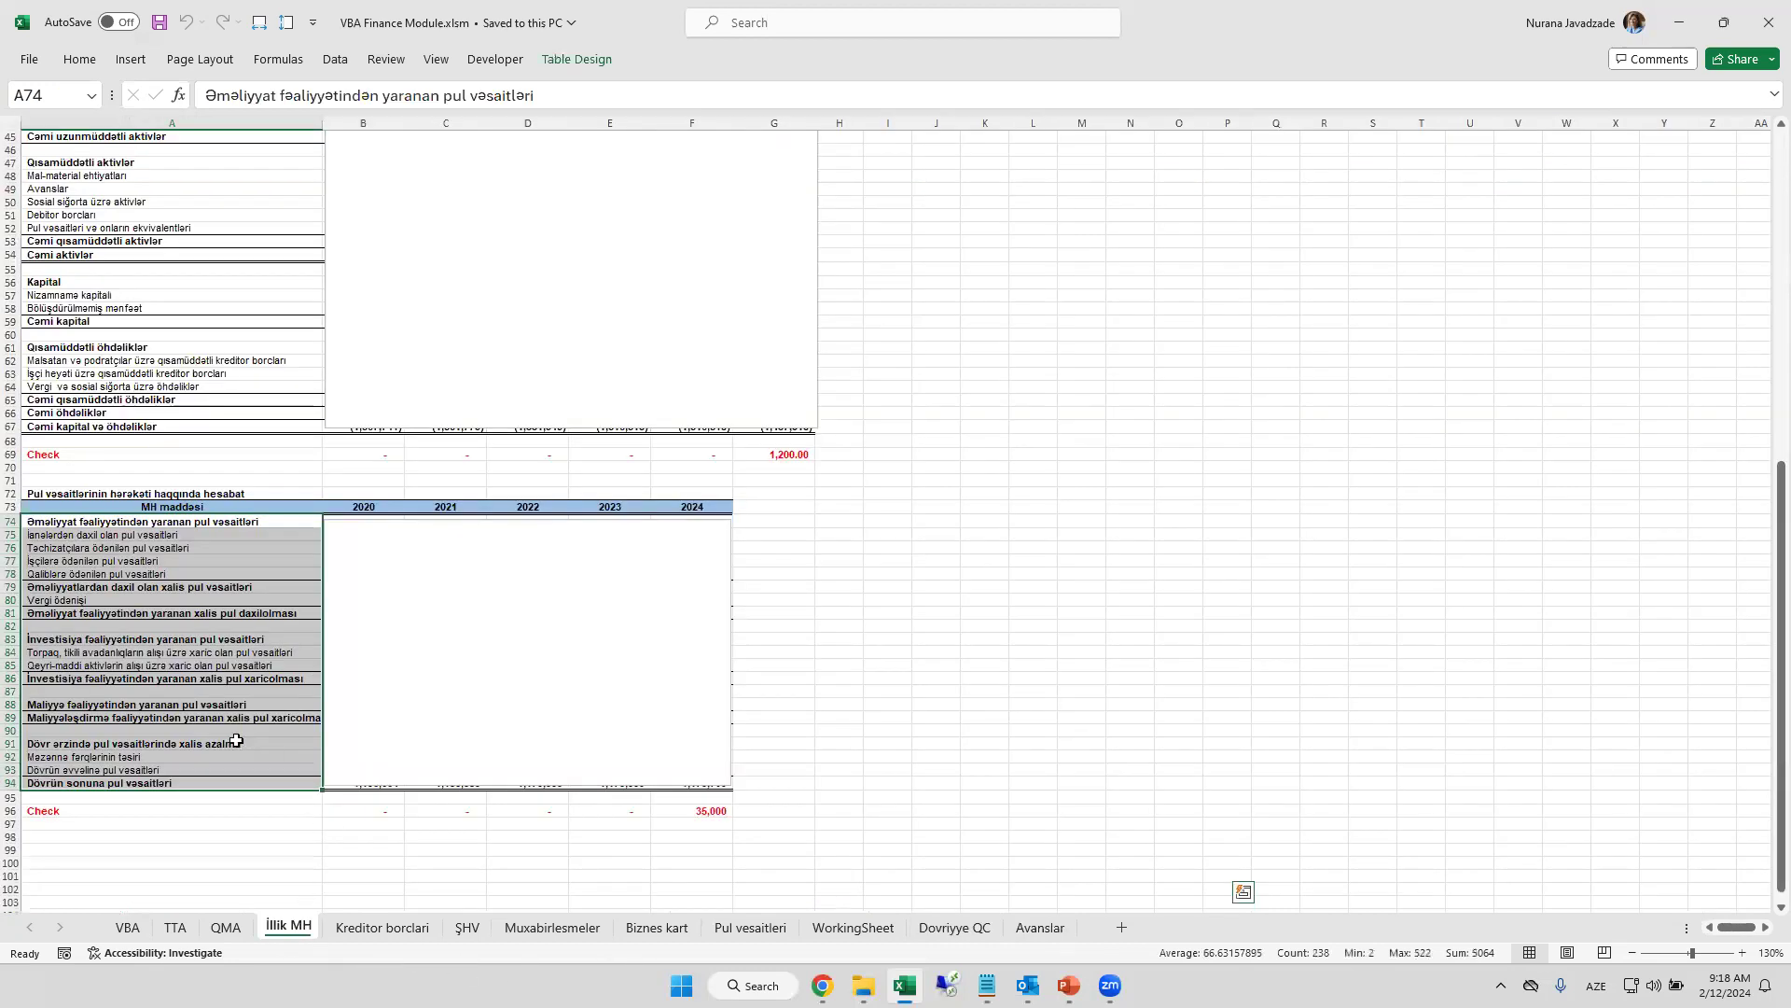
ctrl+scroll(284, 640, down, 3)
scroll(284, 654, up, 7)
scroll(260, 468, up, 6)
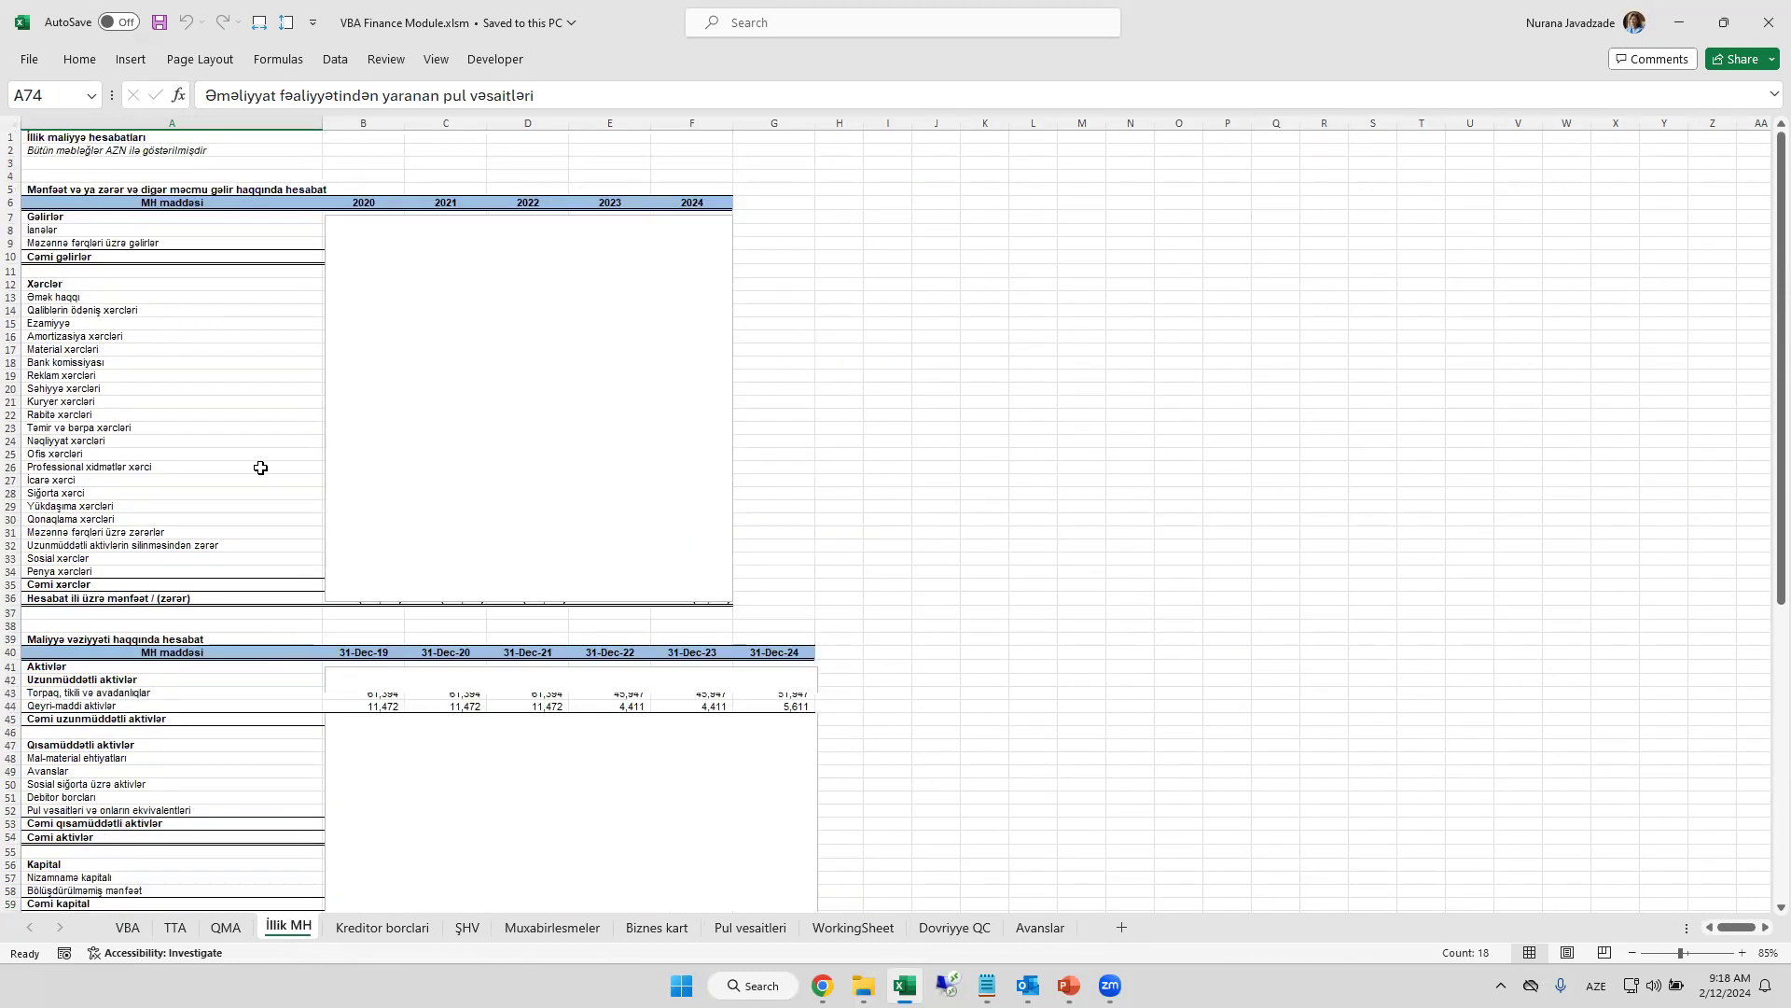
drag(110, 283, 140, 558)
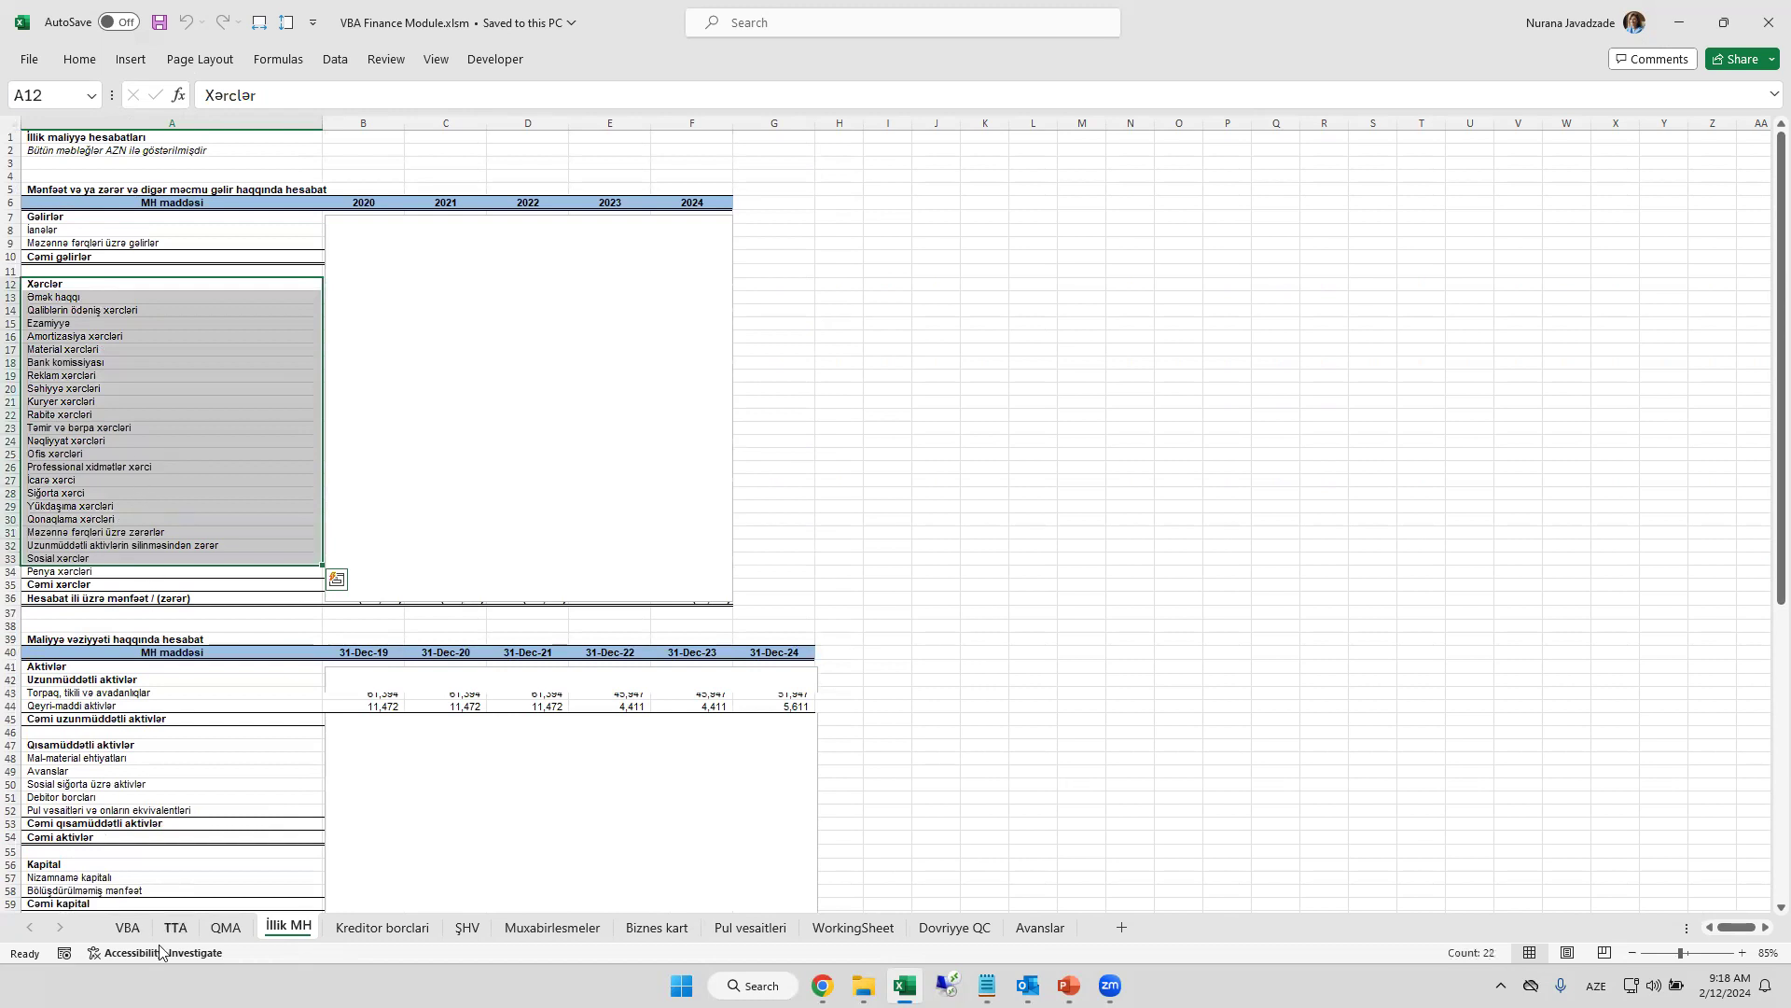
click(128, 927)
click(1582, 527)
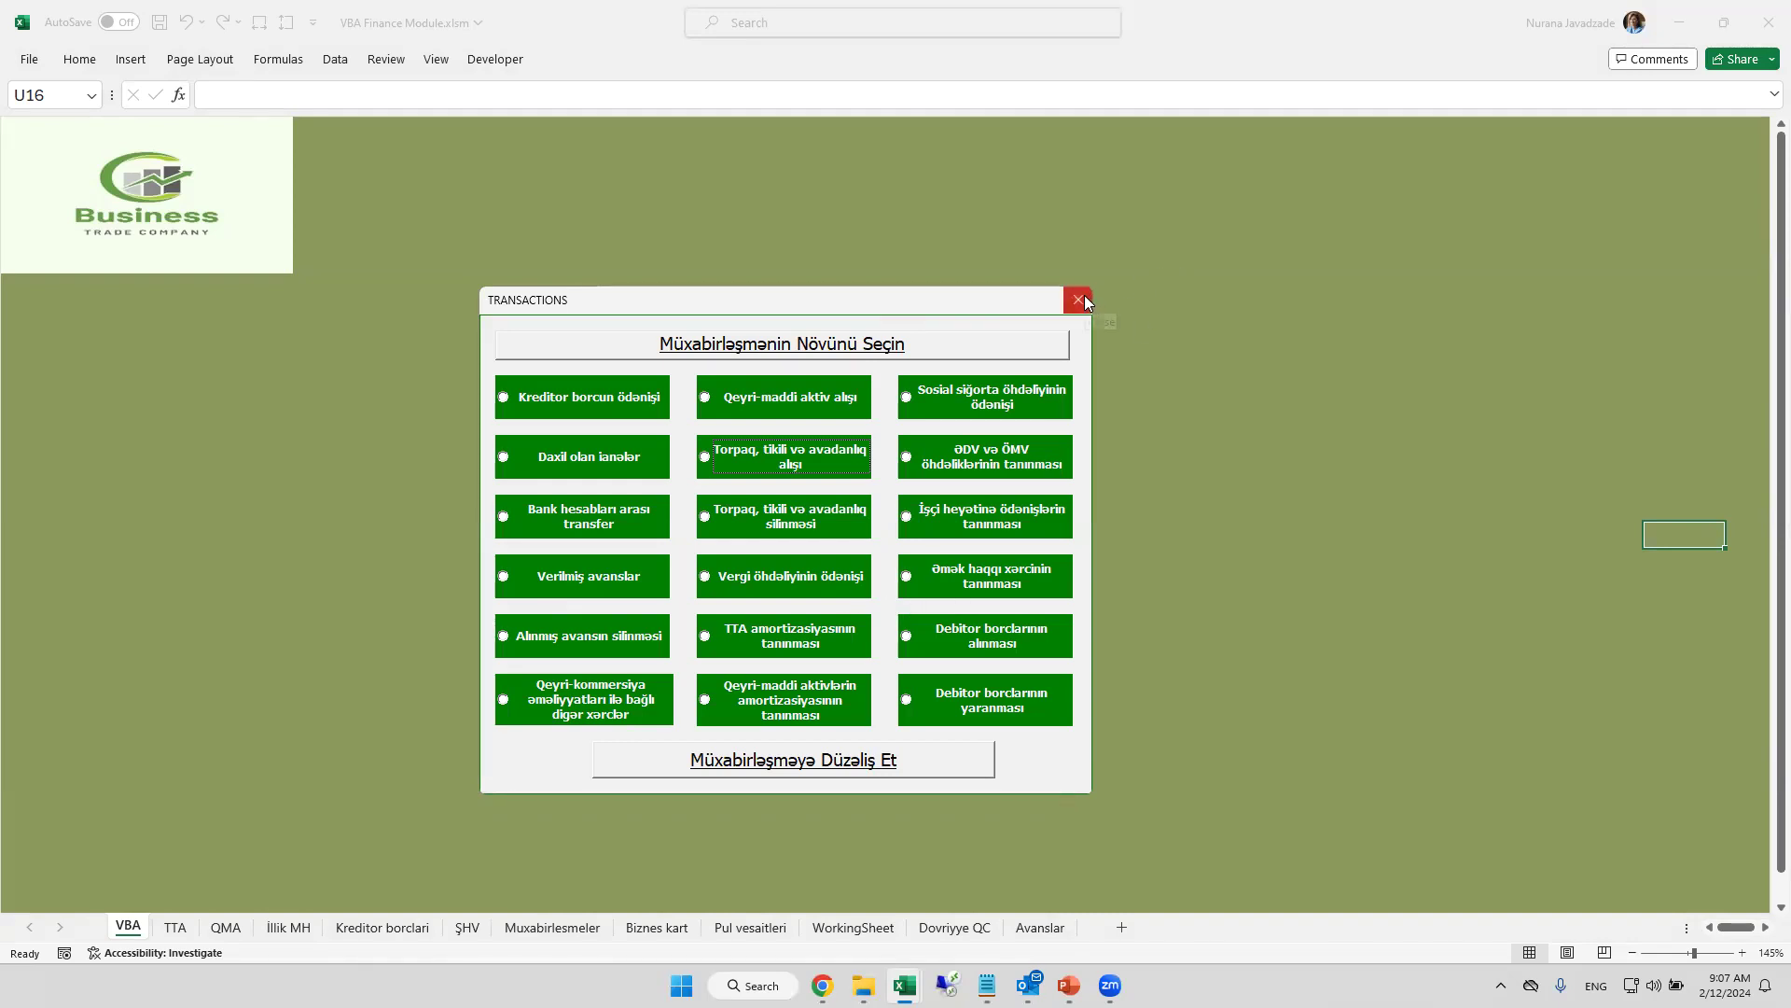
drag(887, 309, 891, 298)
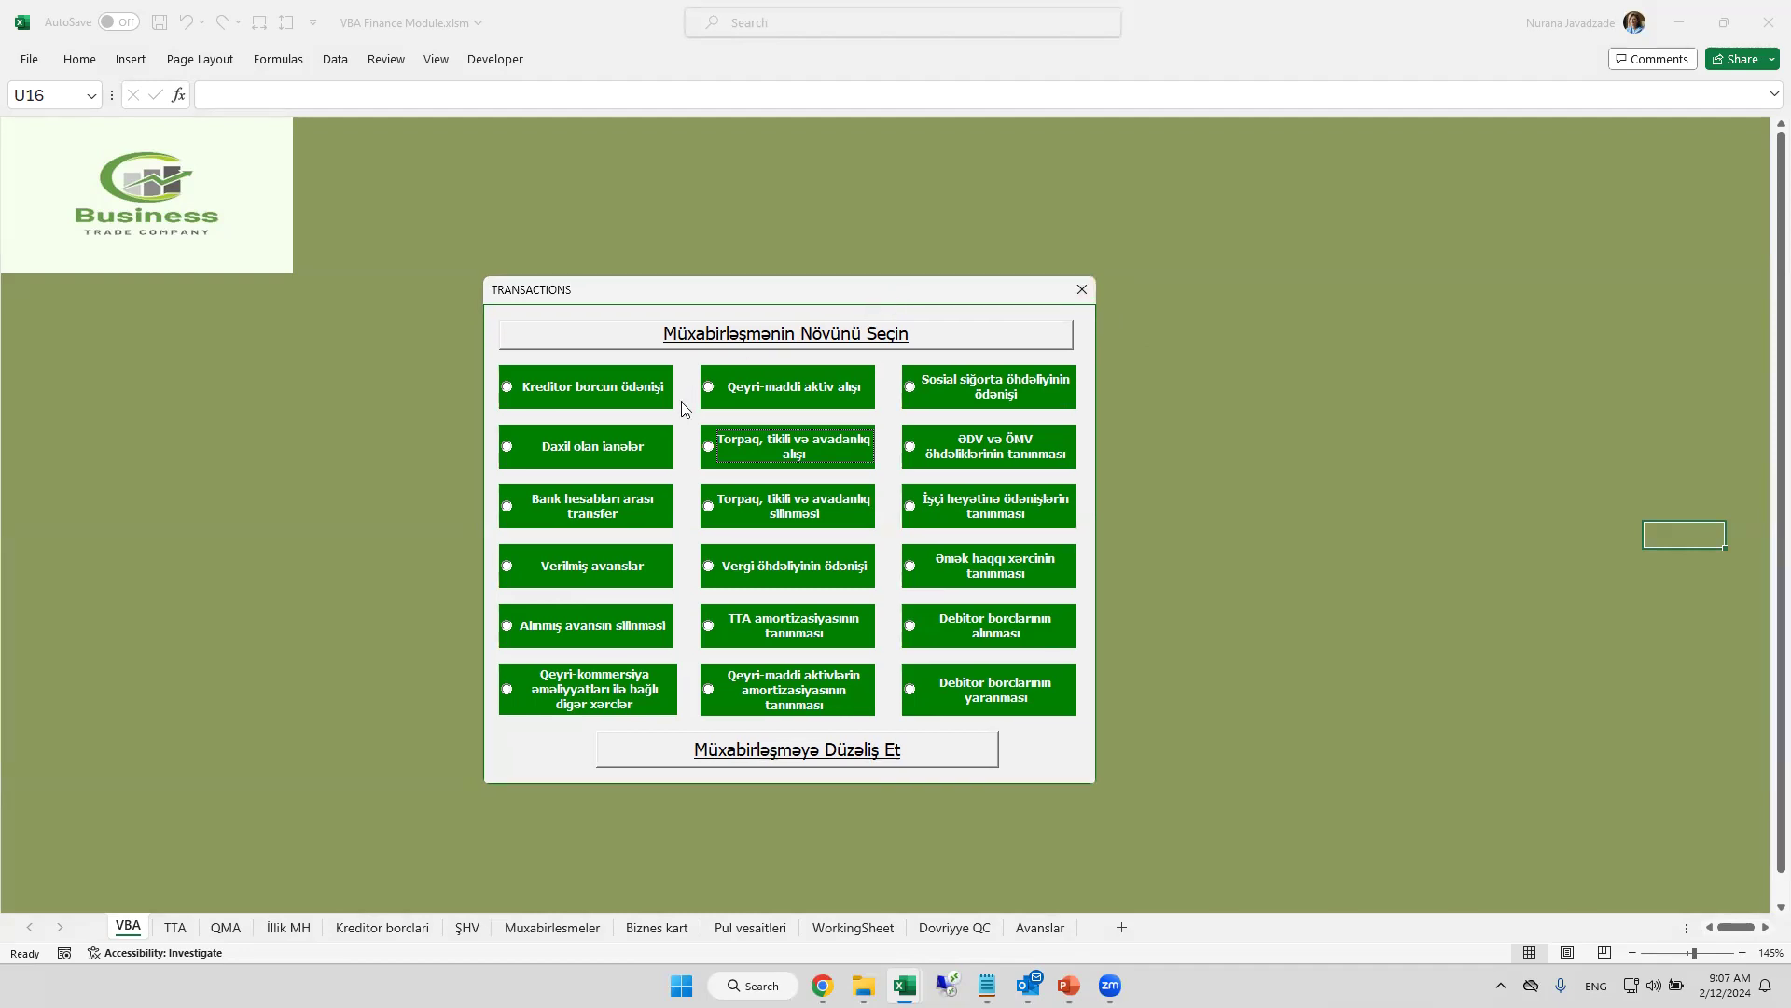